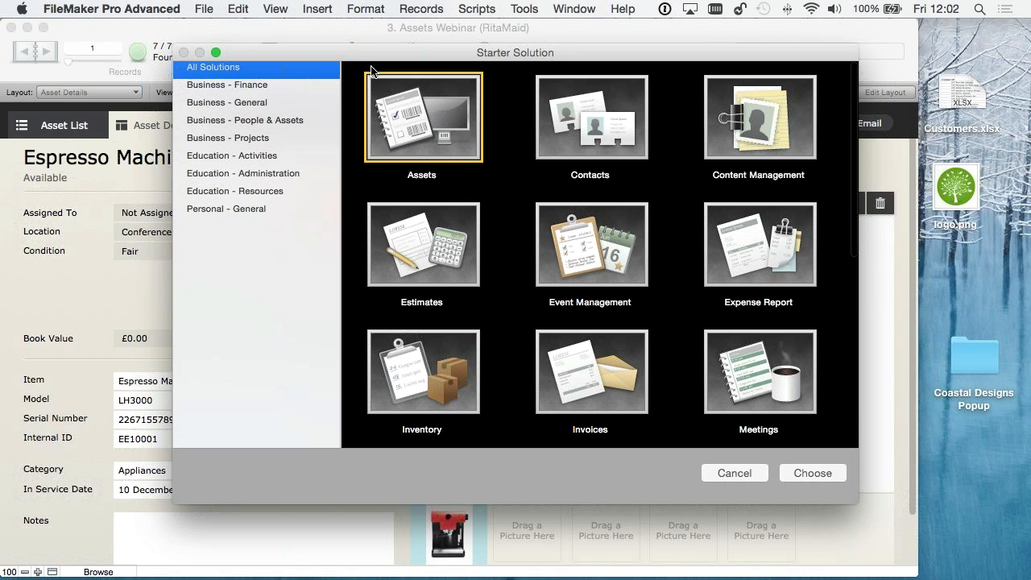
# - Browse the available starter solutions and close the gallery without choosing one
pyautogui.moveTo(349, 60); pyautogui.dragTo(234, 53)
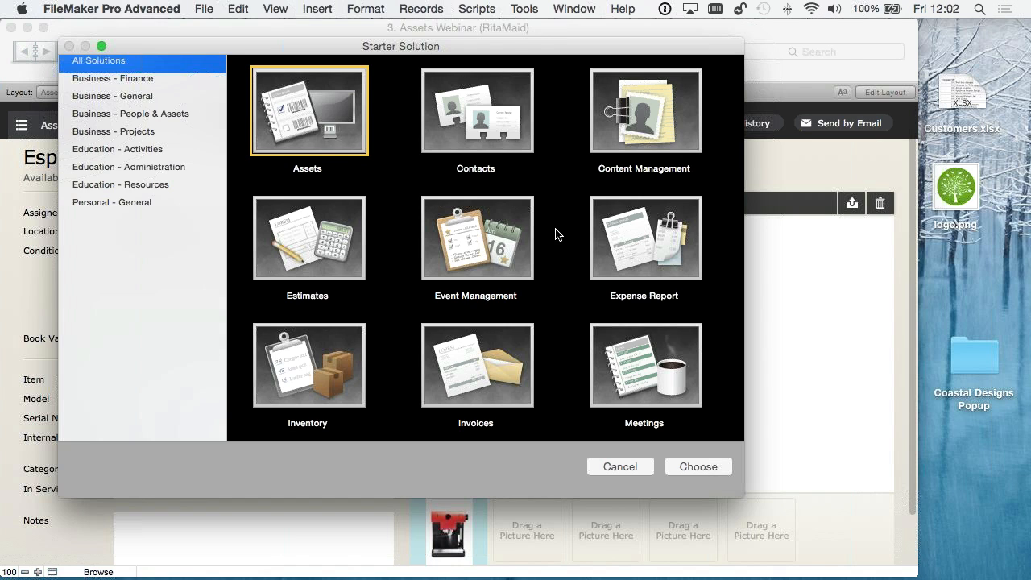
pyautogui.scroll(-3, 474, 262)
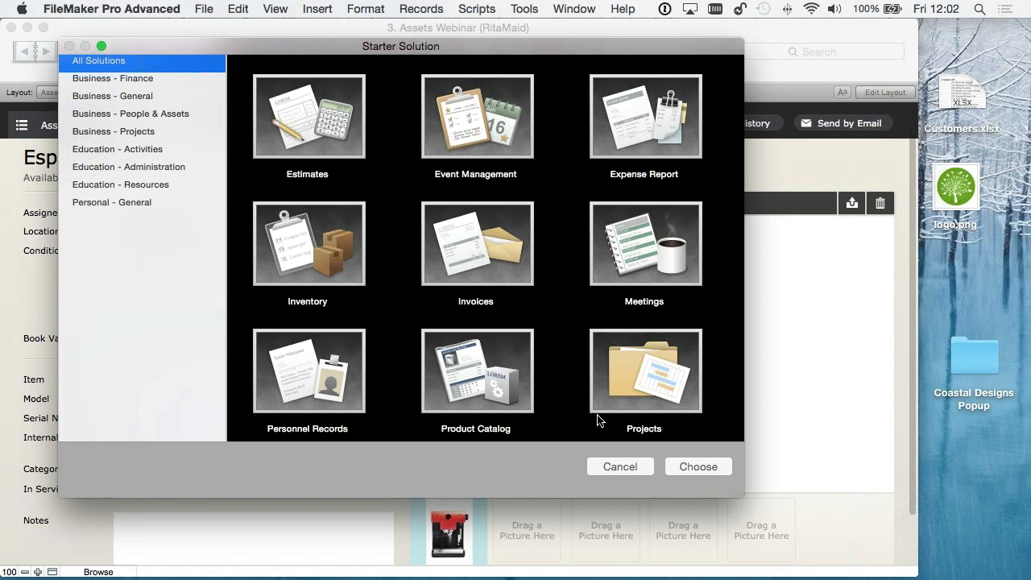
pyautogui.click(621, 467)
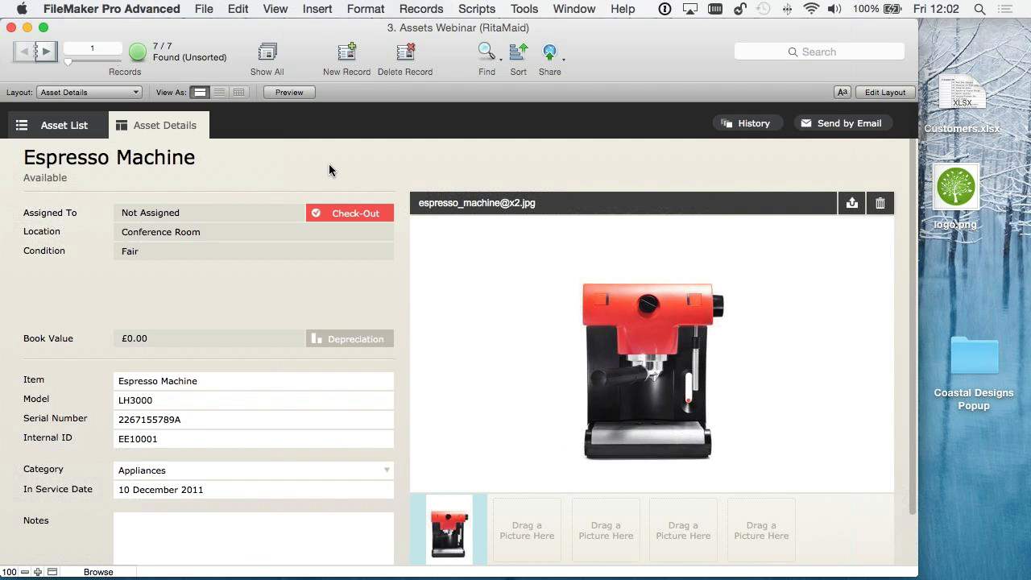
# - Page forward through the asset detail records to the Digital Camera and return to the asset list
pyautogui.click(49, 52)
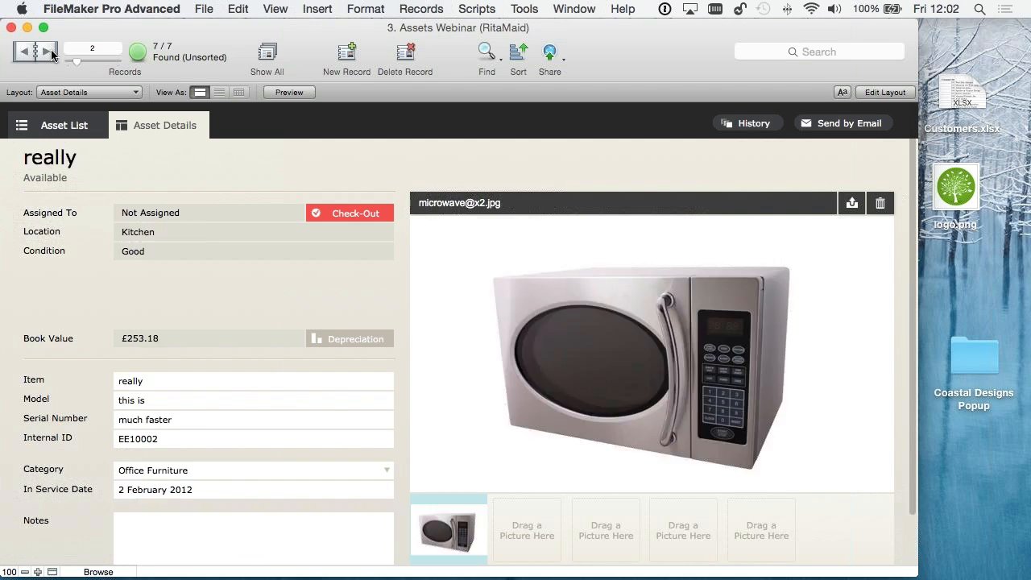
pyautogui.click(33, 57)
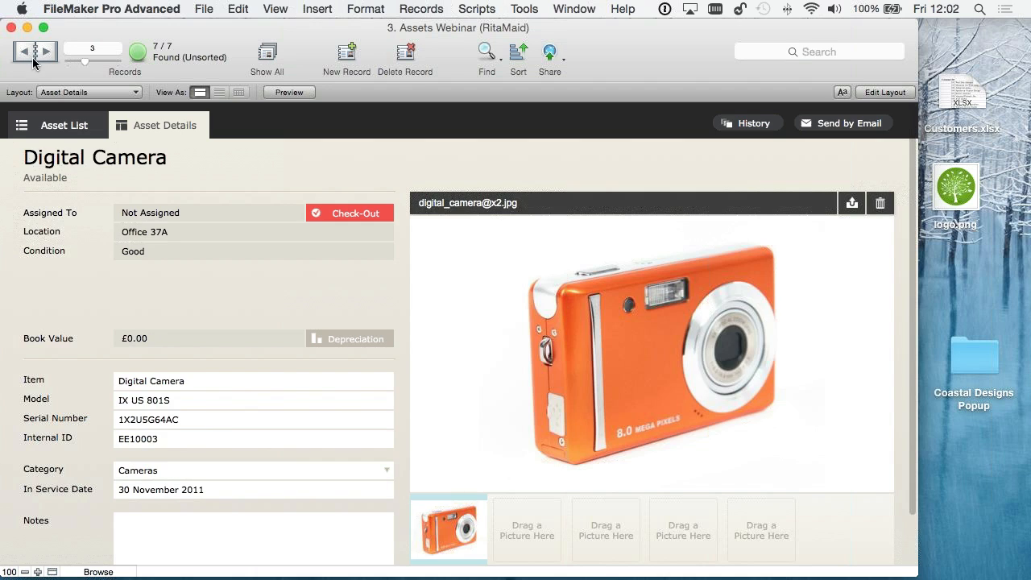
pyautogui.click(48, 126)
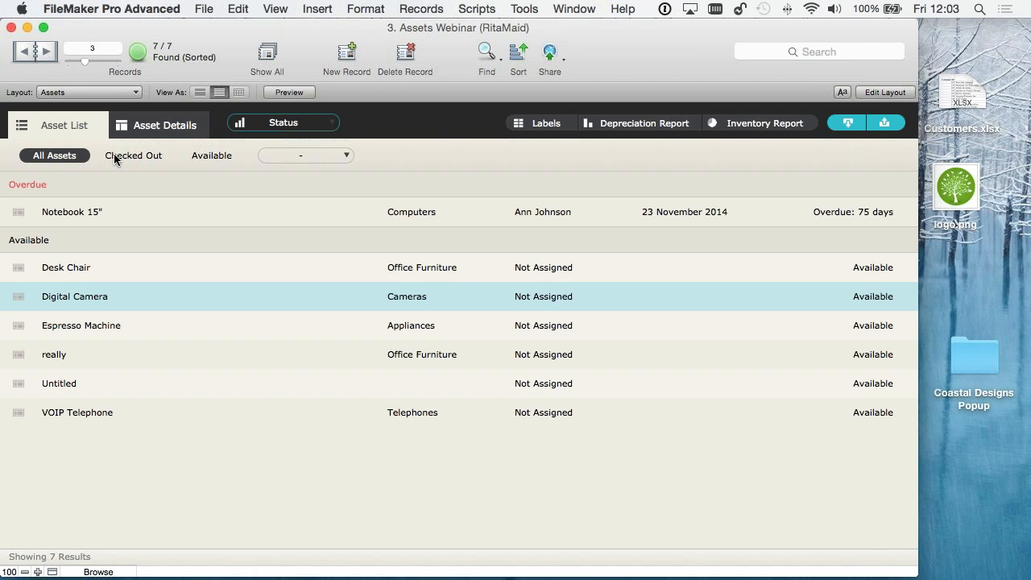
# - Examine the available Desktop, iPad, iPhone and Web layouts without switching to another layout
pyautogui.click(85, 93)
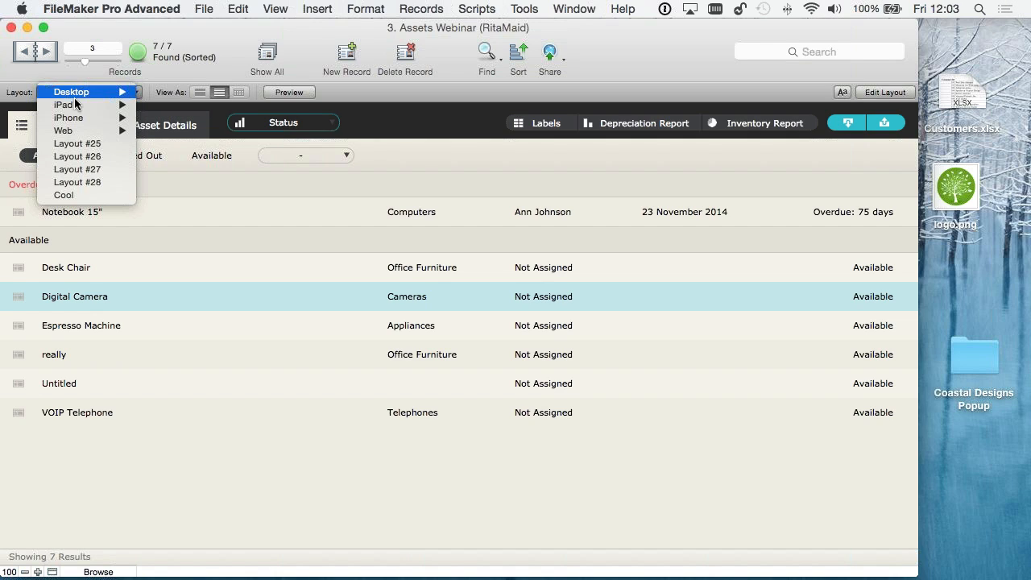
pyautogui.moveTo(94, 94)
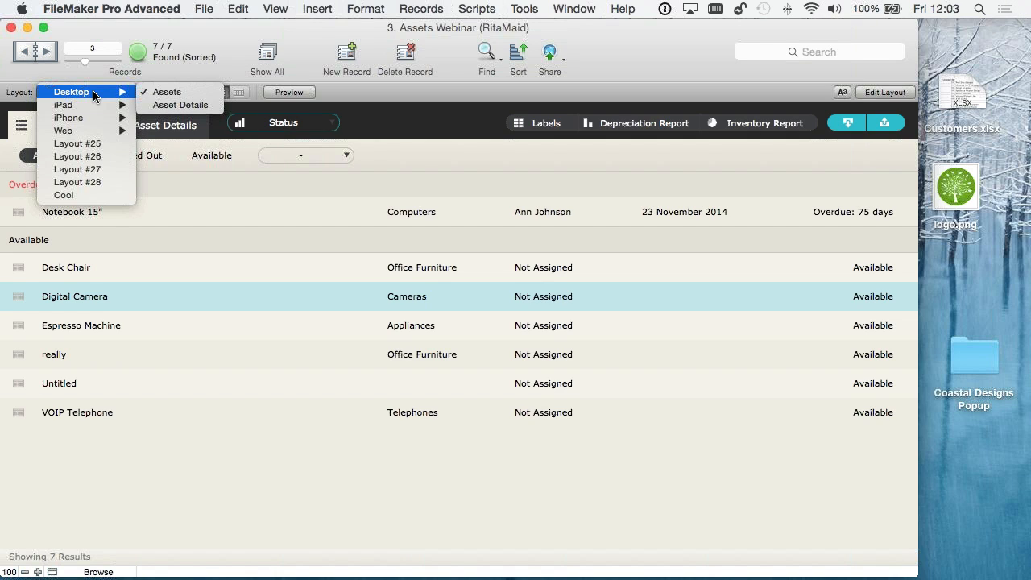
pyautogui.moveTo(93, 127)
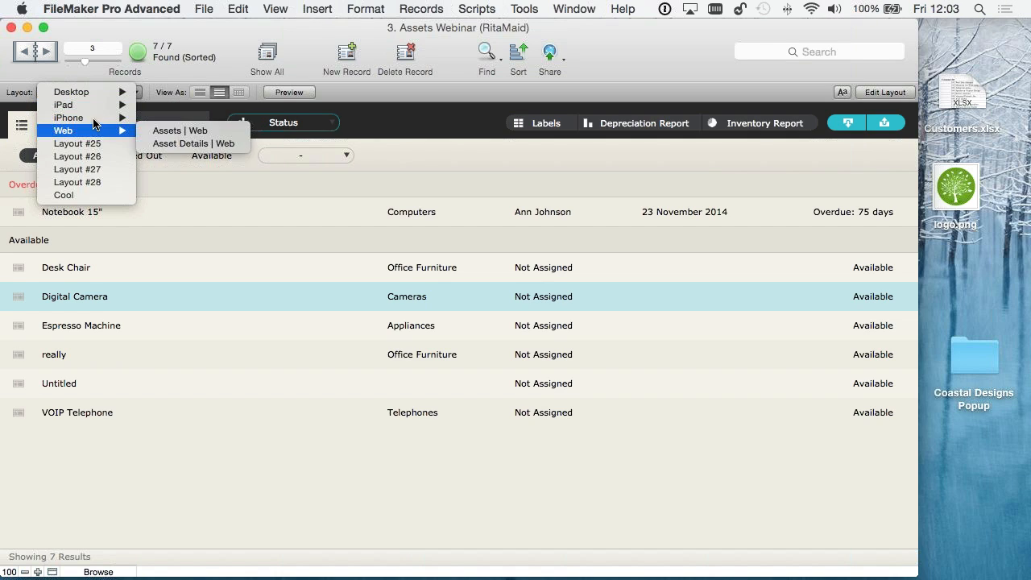
pyautogui.click(253, 123)
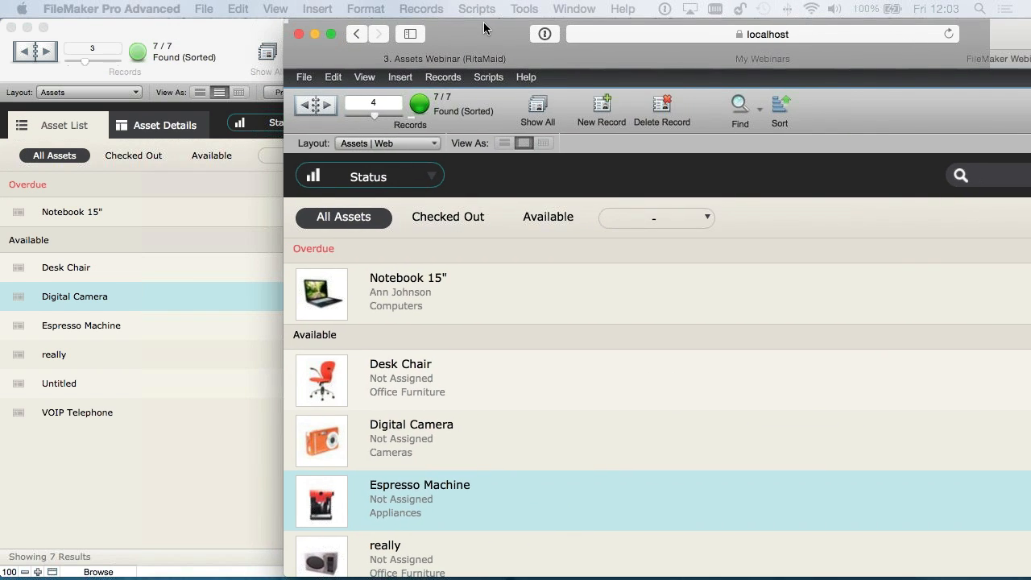
# - Switch to the Assets database in Safari, filter the list to Checked Out, restore All Assets, and minimise the browser window
pyautogui.moveTo(484, 24); pyautogui.dragTo(492, 27)
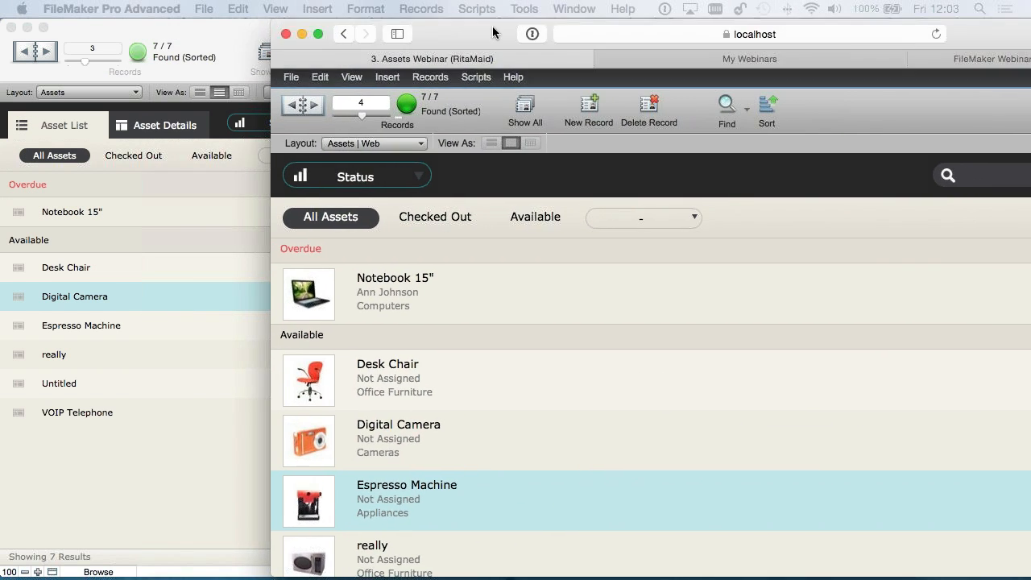
pyautogui.click(384, 291)
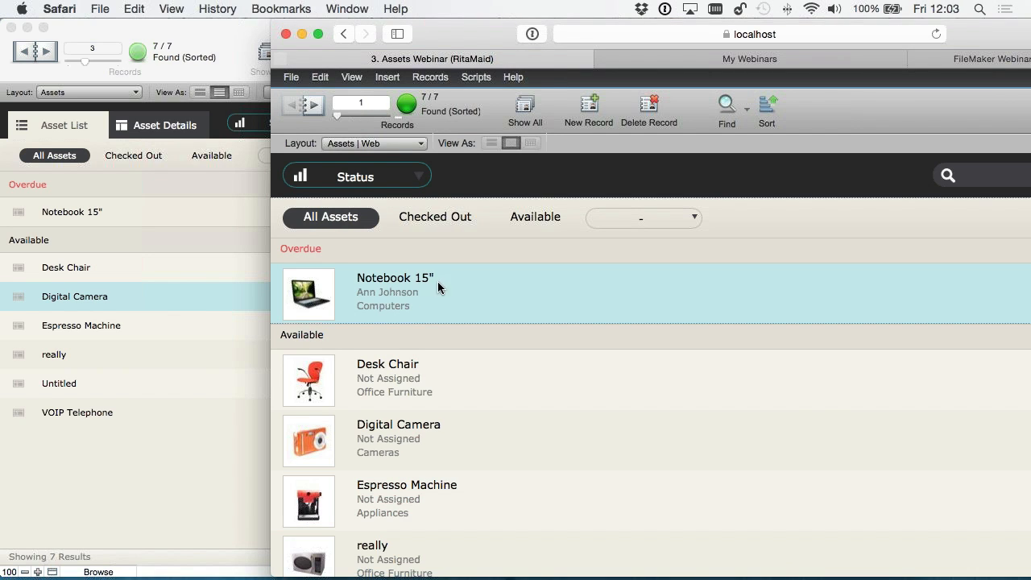
pyautogui.click(426, 219)
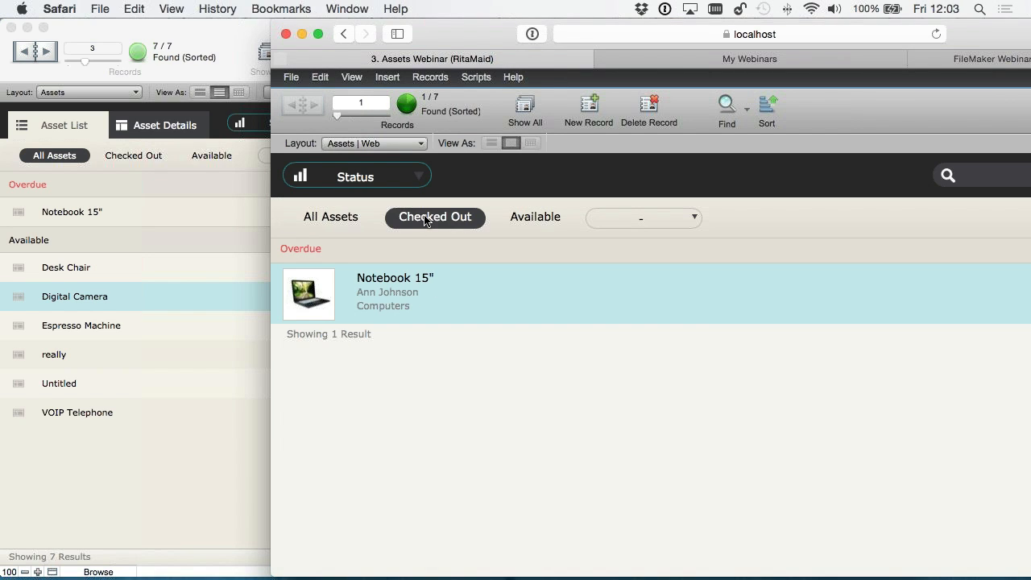
pyautogui.click(306, 211)
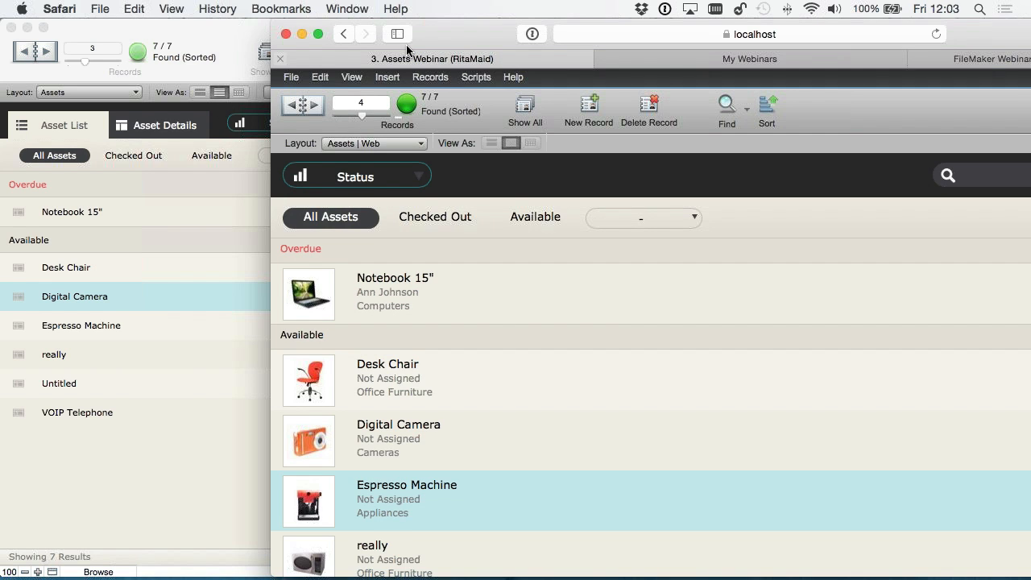
pyautogui.moveTo(486, 71); pyautogui.dragTo(513, 19)
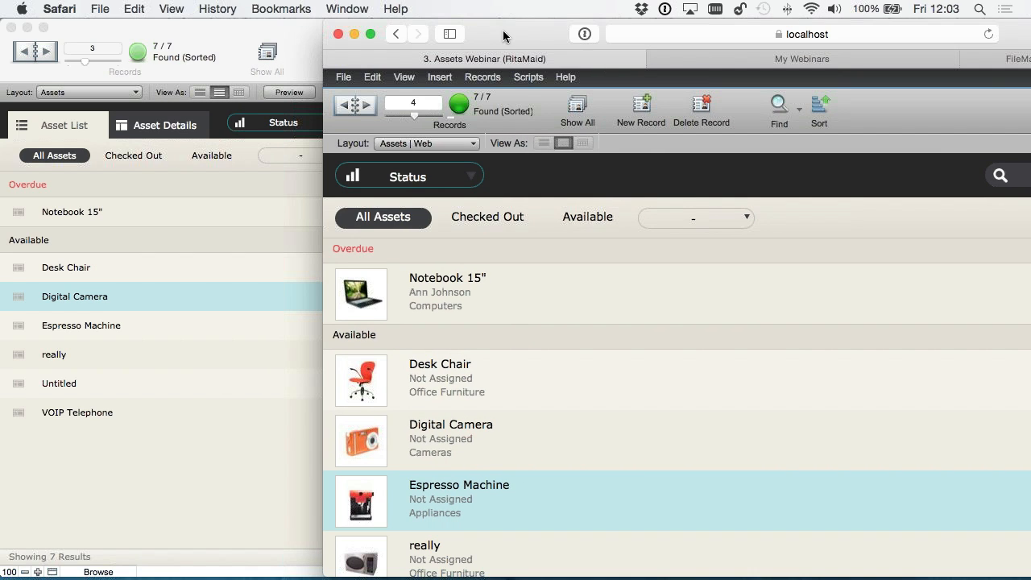
pyautogui.click(355, 34)
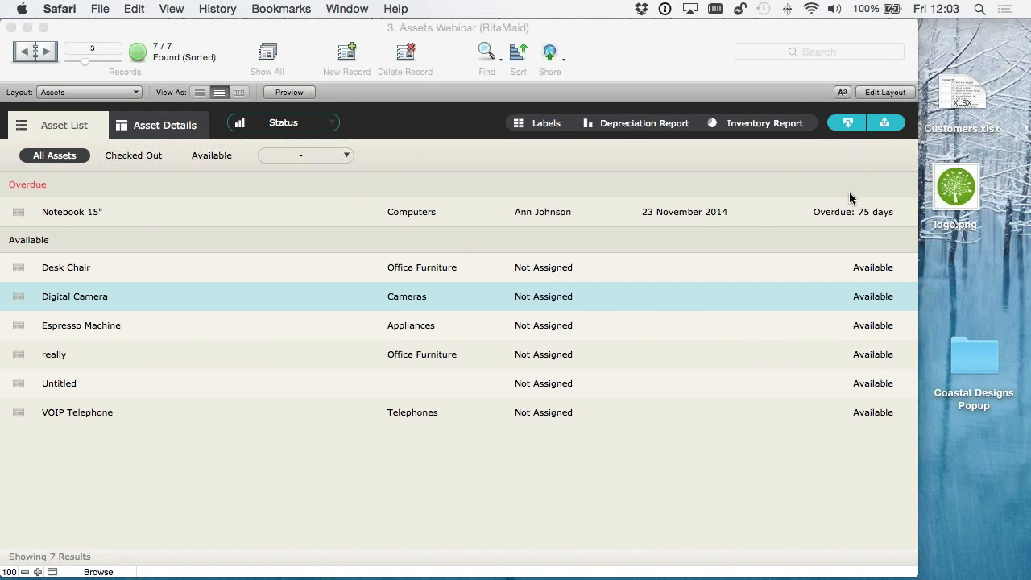
# - Open the details of the overdue Notebook 15" asset and switch the Asset Details layout to editing
pyautogui.click(716, 208)
pyautogui.click(703, 211)
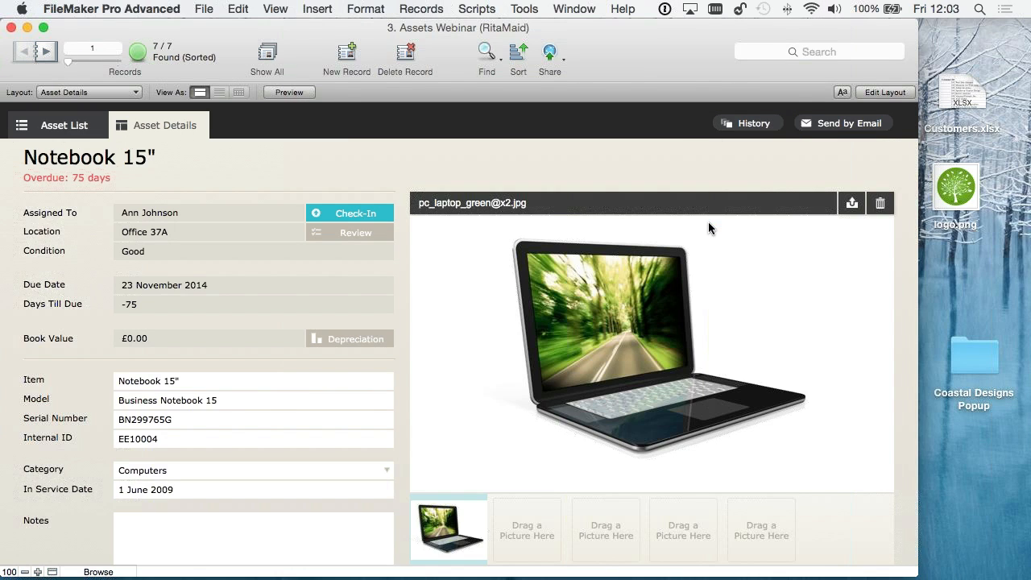
pyautogui.click(885, 92)
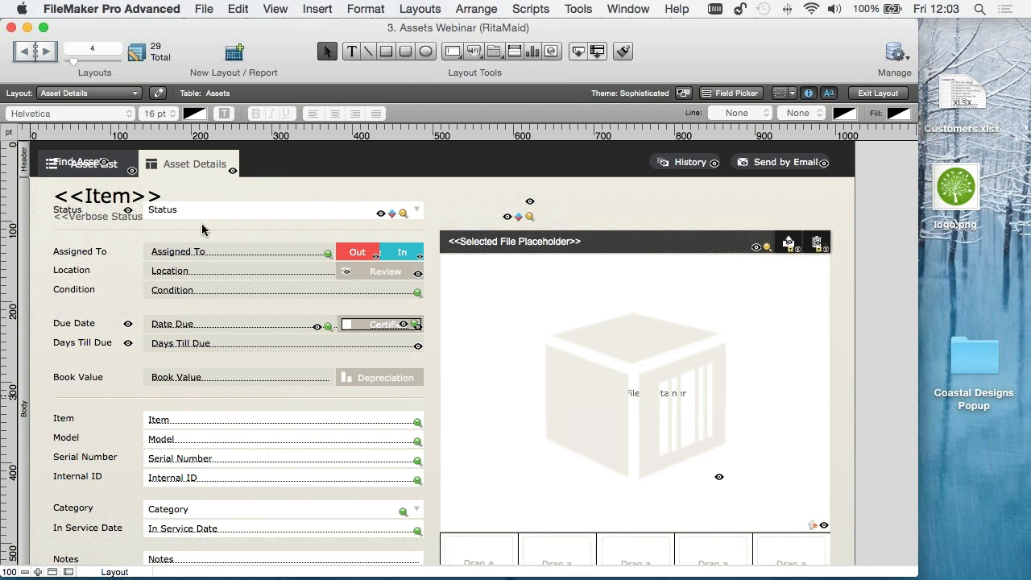
# - Examine the relationships and the Assets table's fields in the database definition, and leave it without changes
pyautogui.click(205, 8)
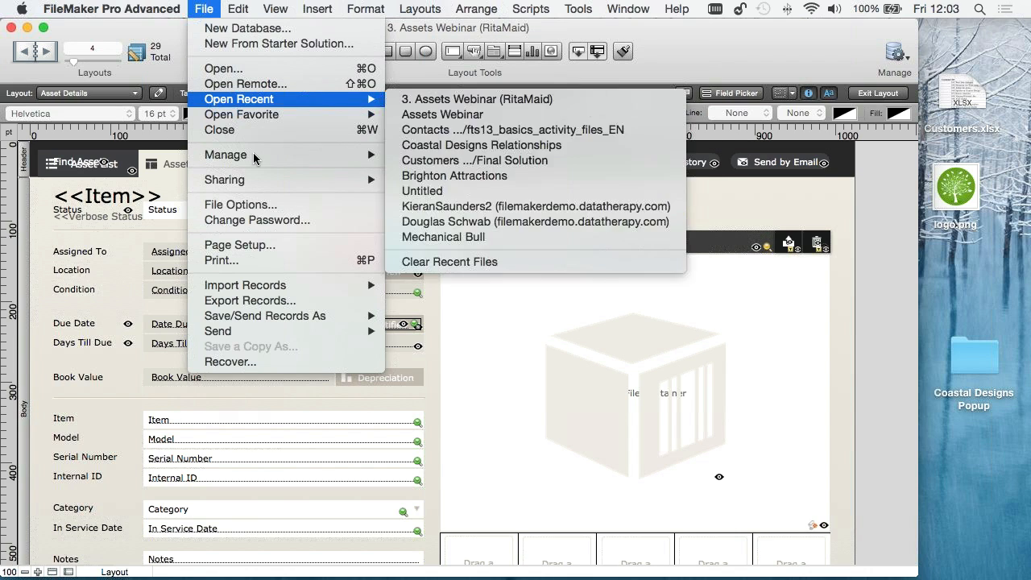
pyautogui.moveTo(318, 154)
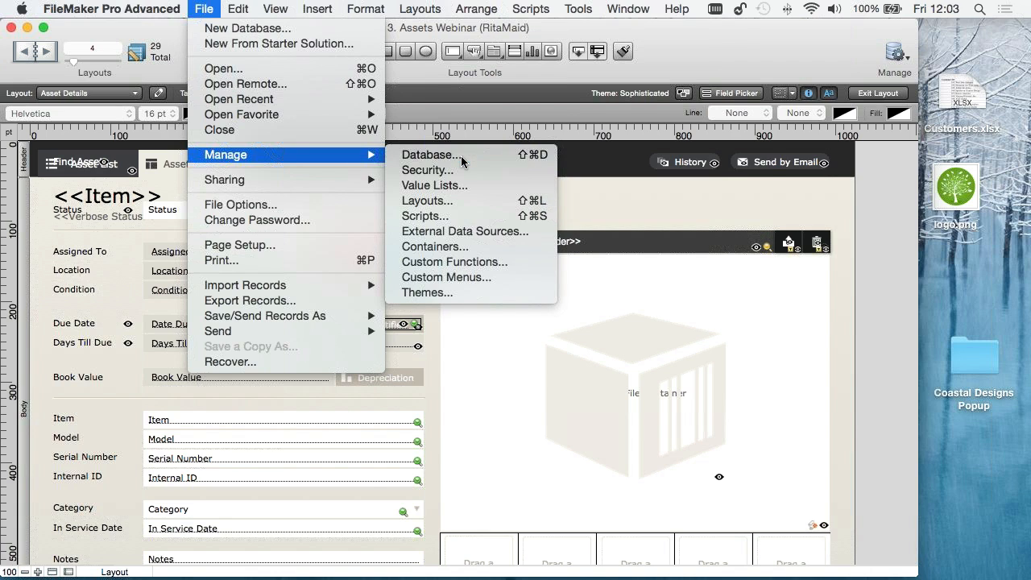
pyautogui.click(461, 156)
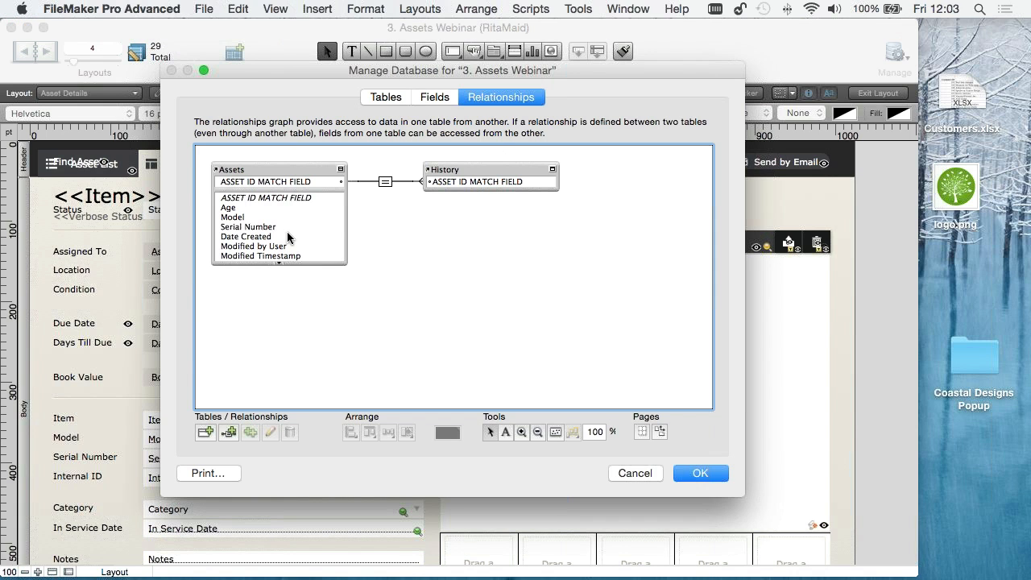
pyautogui.click(435, 98)
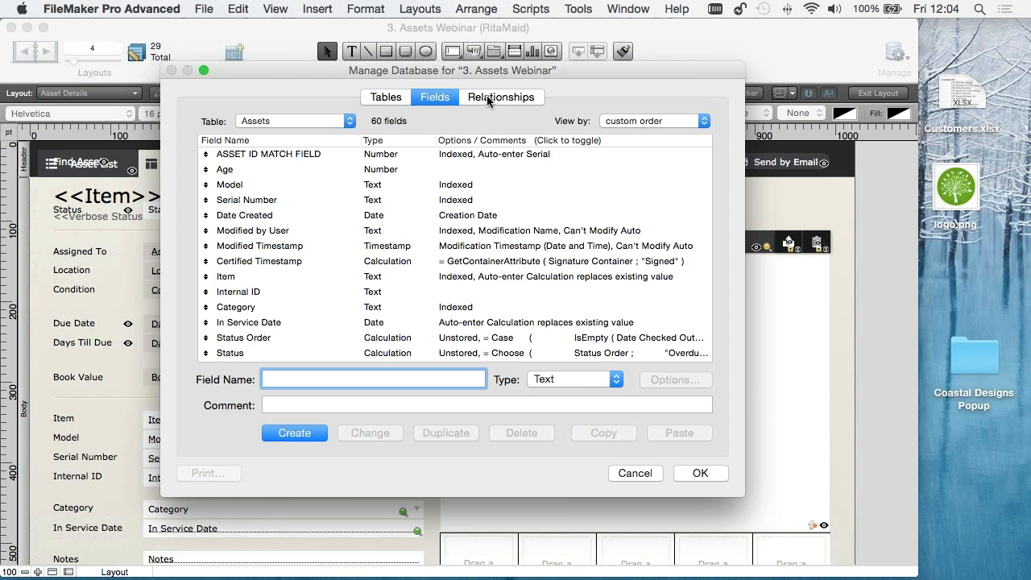
pyautogui.click(636, 472)
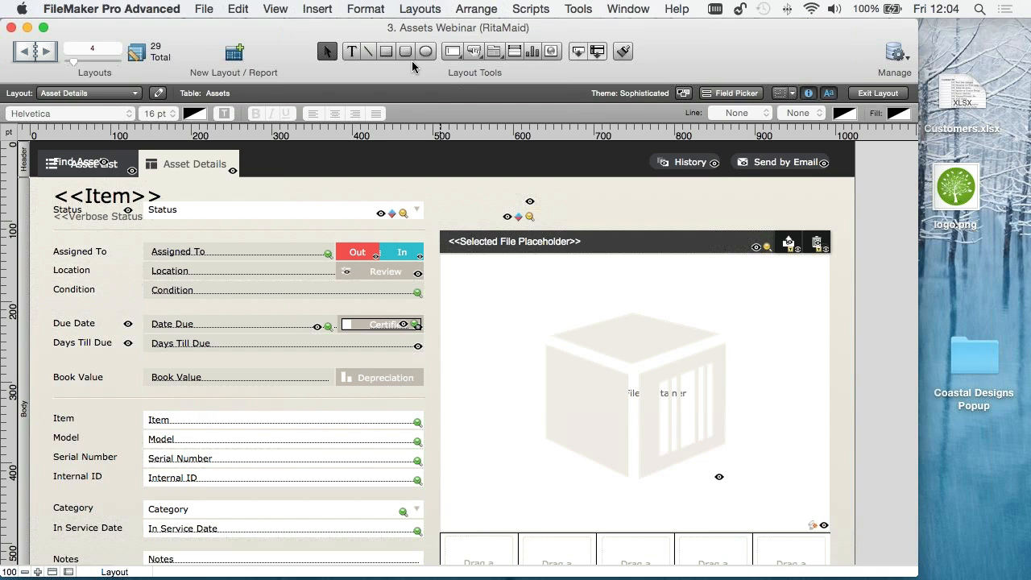
# - Close the Assets file and create a new blank database named example on the Desktop
pyautogui.click(11, 27)
pyautogui.click(204, 8)
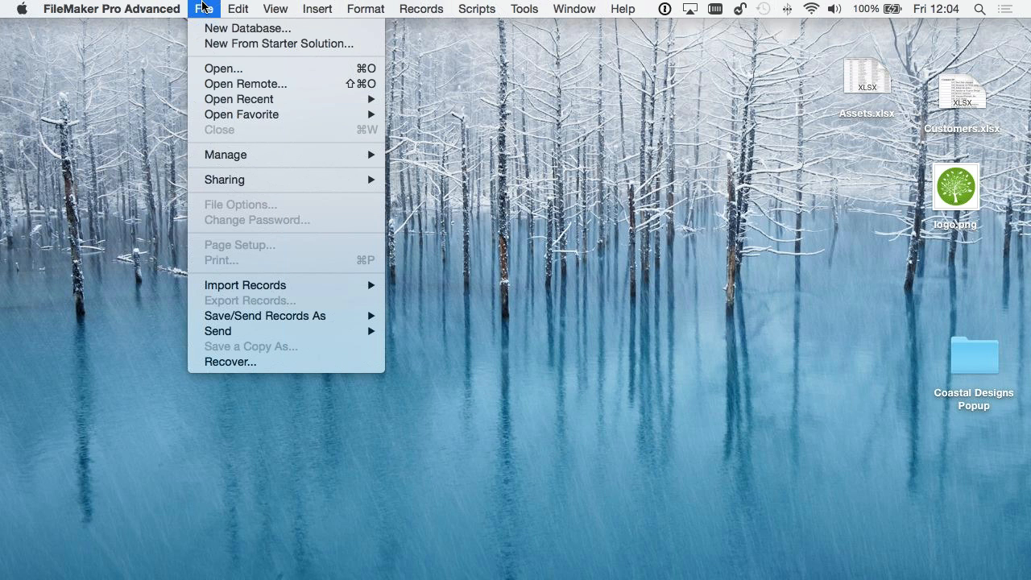
pyautogui.click(214, 32)
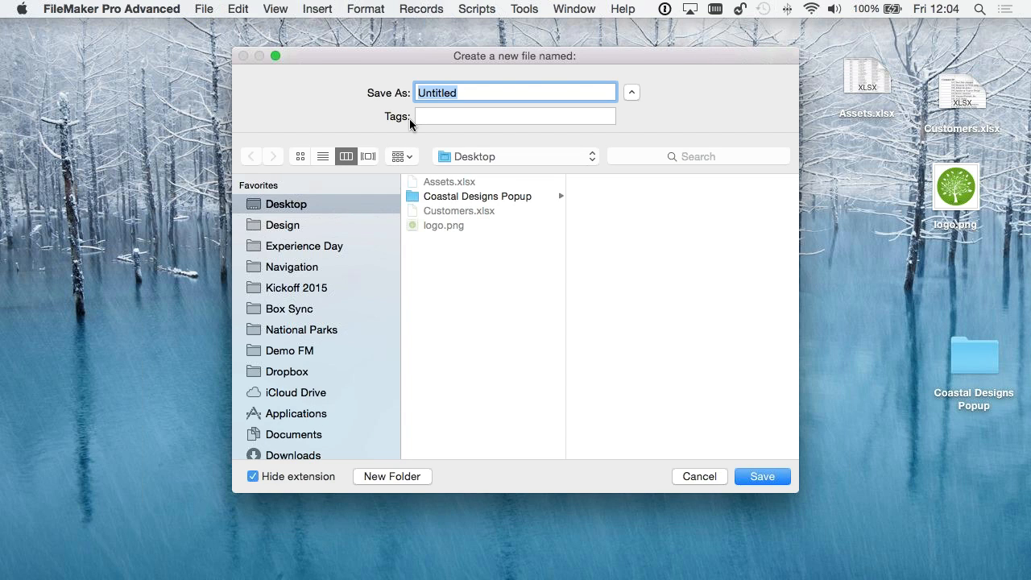
pyautogui.write('example')
pyautogui.click(775, 479)
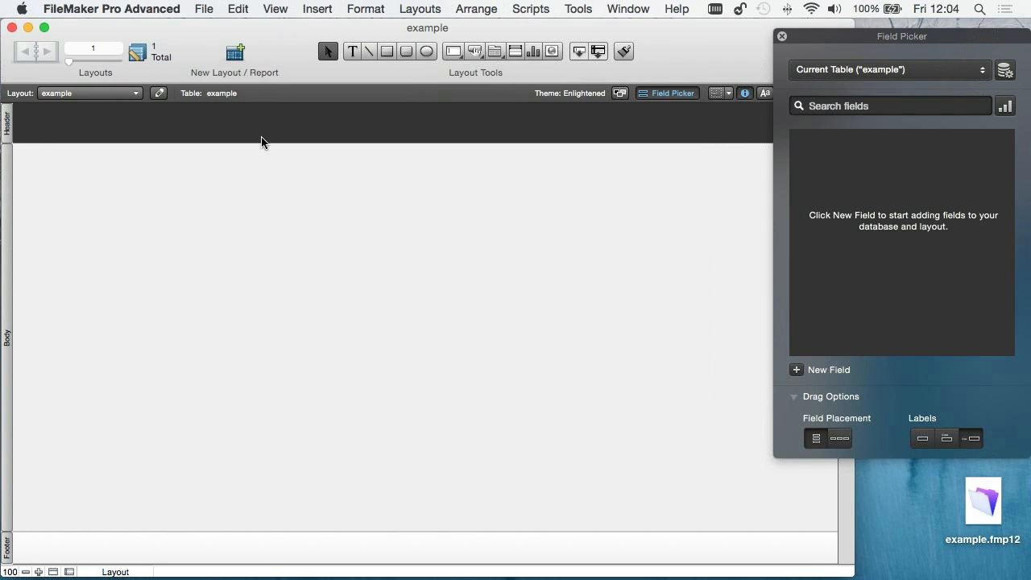
# - Close the Field Picker and create a text field called Name in the example table's database definition
pyautogui.click(783, 37)
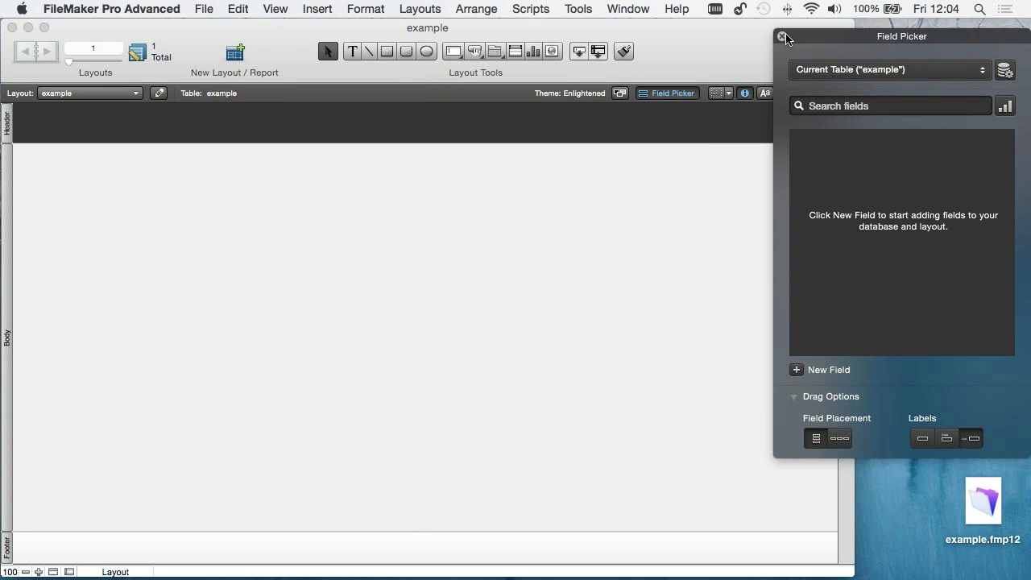
pyautogui.click(206, 9)
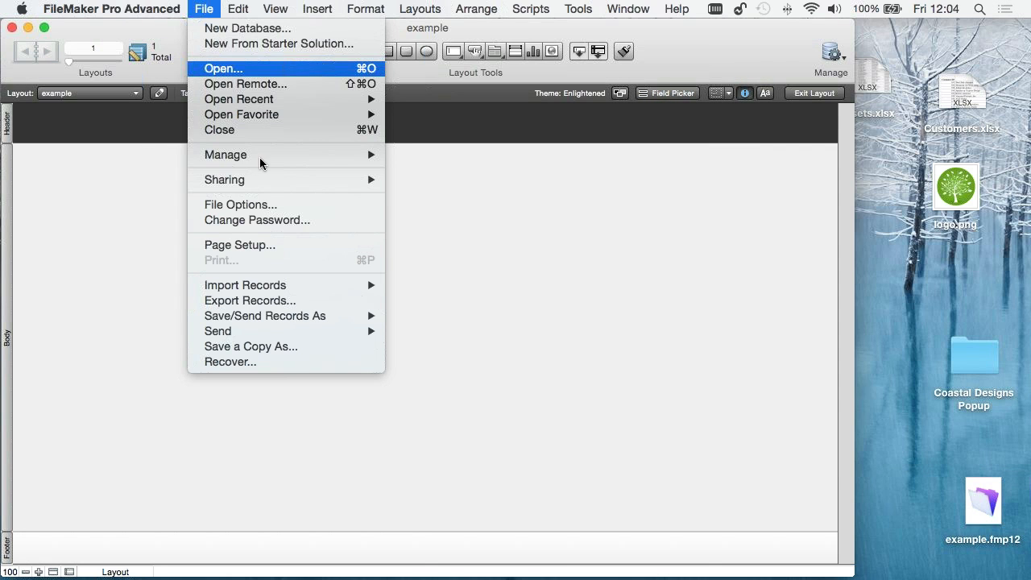
pyautogui.moveTo(261, 159)
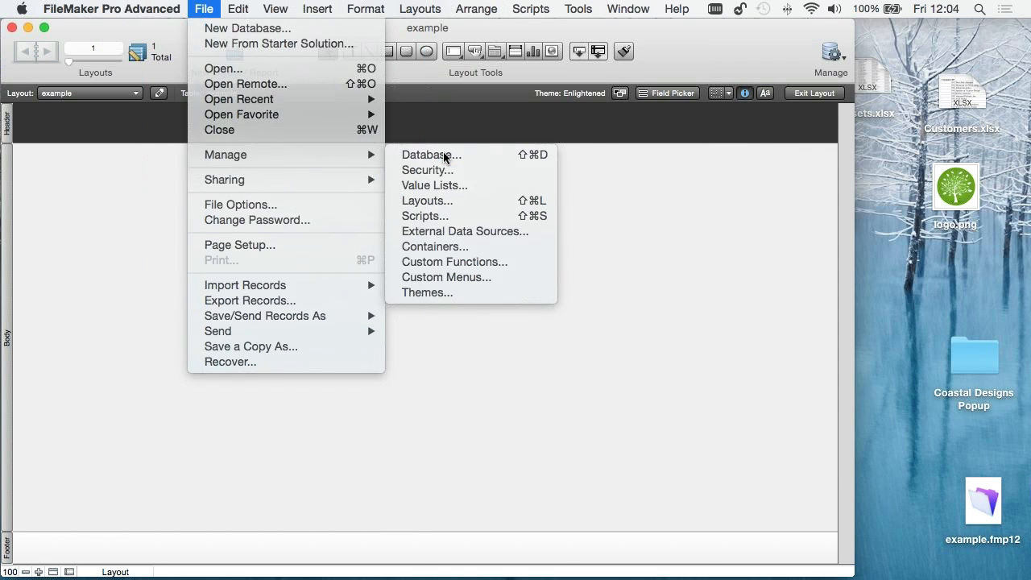
pyautogui.click(446, 157)
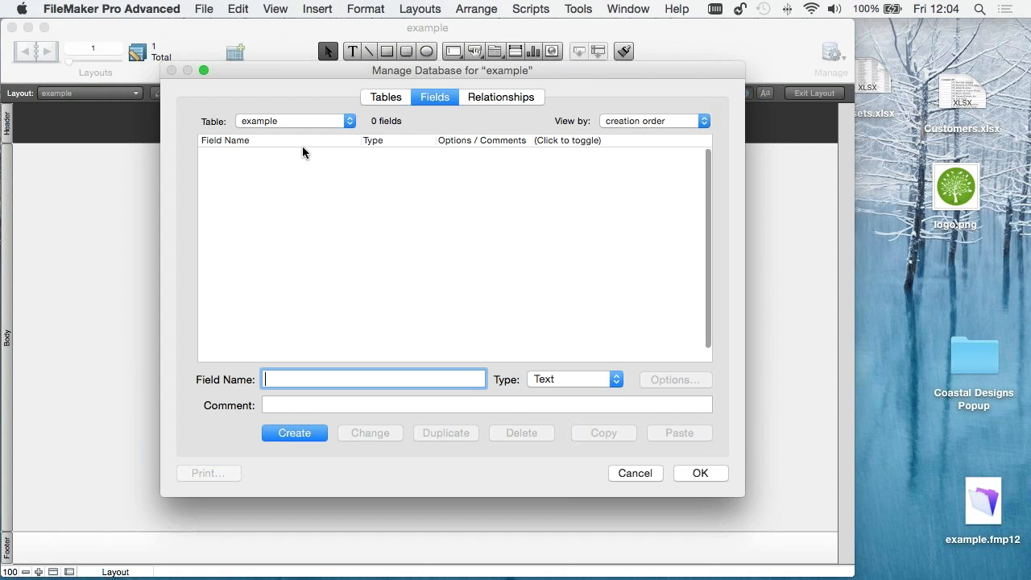
pyautogui.click(434, 98)
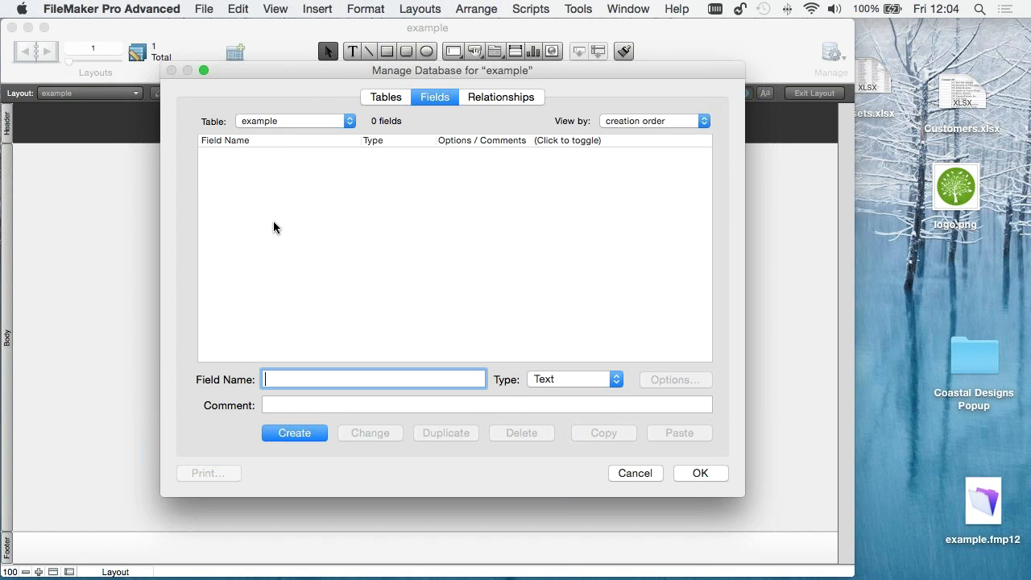
pyautogui.write('Name')
pyautogui.click(320, 434)
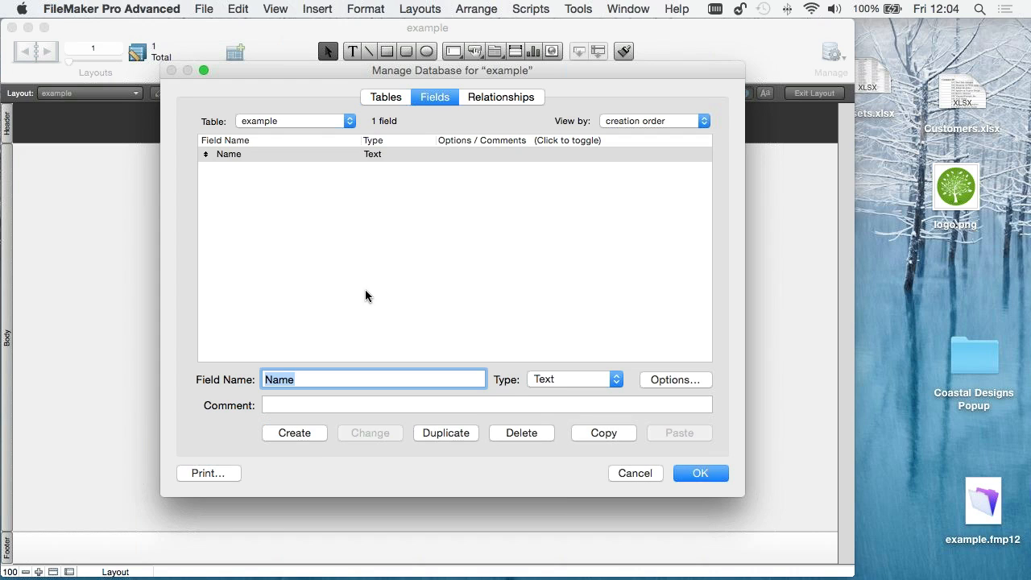
# - Cancel the database definition changes and close the example database
pyautogui.click(638, 474)
pyautogui.click(419, 212)
pyautogui.click(713, 481)
pyautogui.press('super+w')
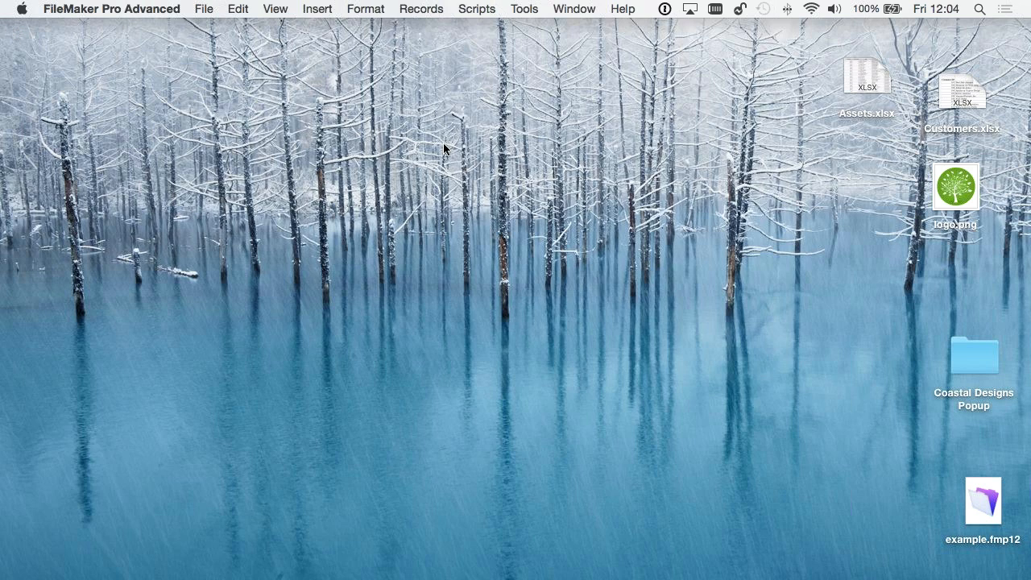
# - Preview the Customers.xlsx spreadsheet on the desktop and examine its customer columns and rows
pyautogui.click(950, 95)
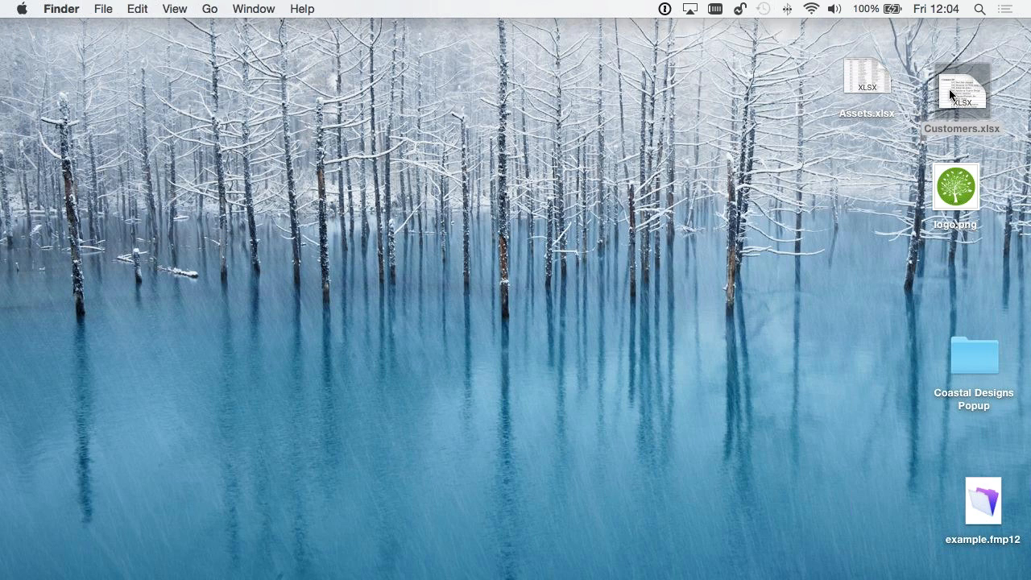
pyautogui.press('space')
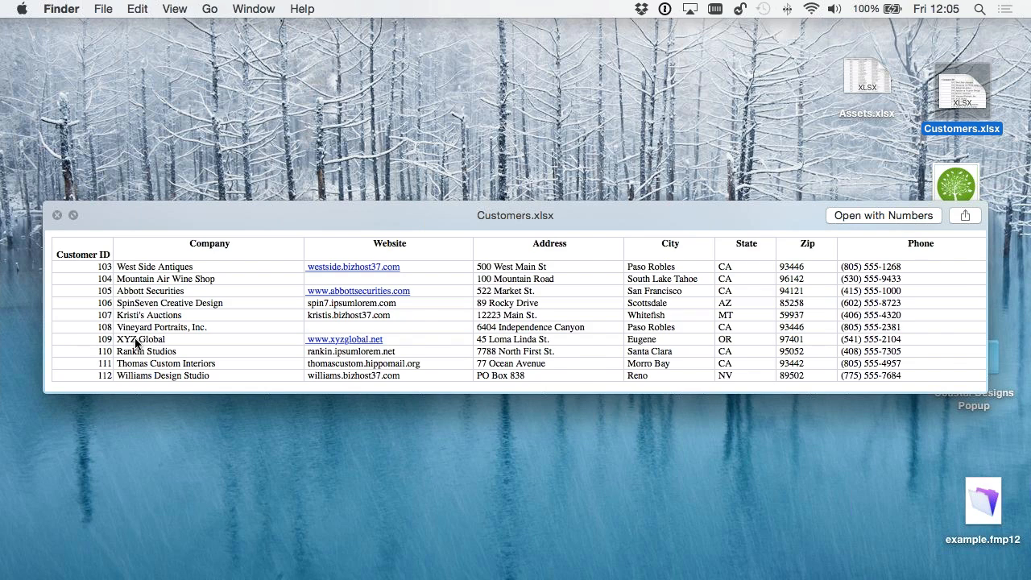
# - Close the preview and try to convert Customers.xlsx into a database named Equipment Rentals, using the first row as field names
pyautogui.click(56, 216)
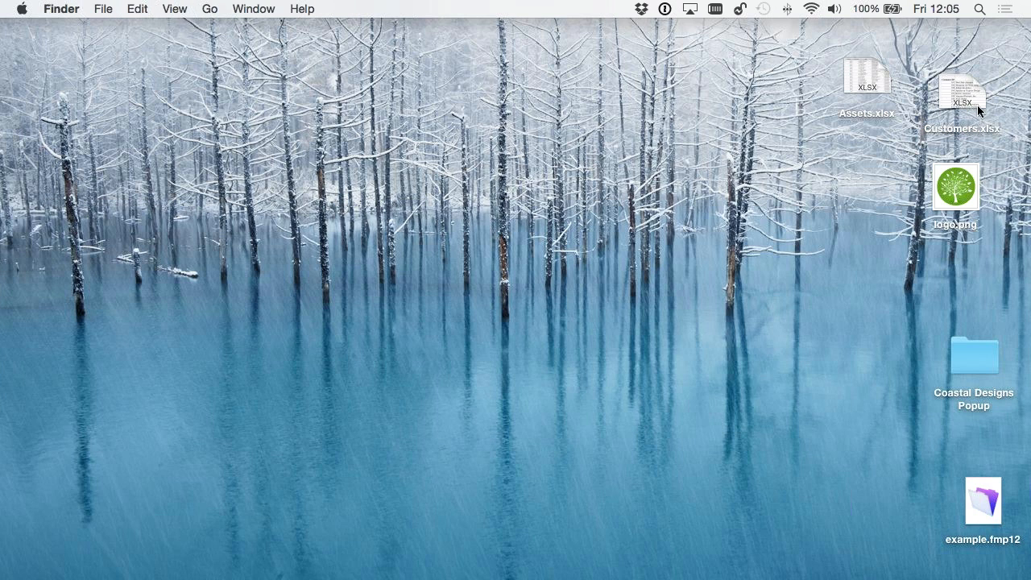
pyautogui.moveTo(958, 90); pyautogui.dragTo(207, 573)
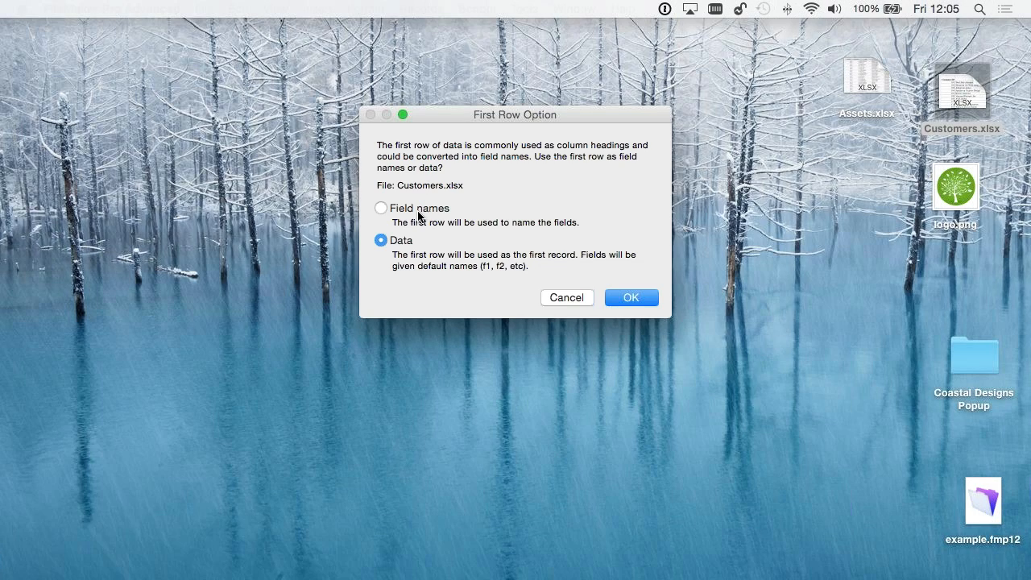
pyautogui.click(418, 212)
pyautogui.click(637, 298)
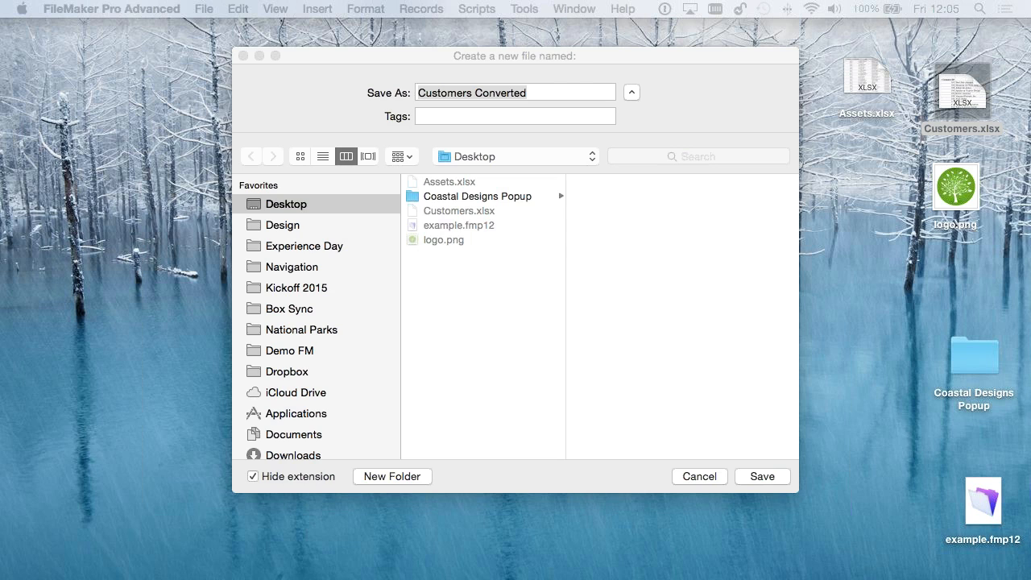
pyautogui.click(517, 96)
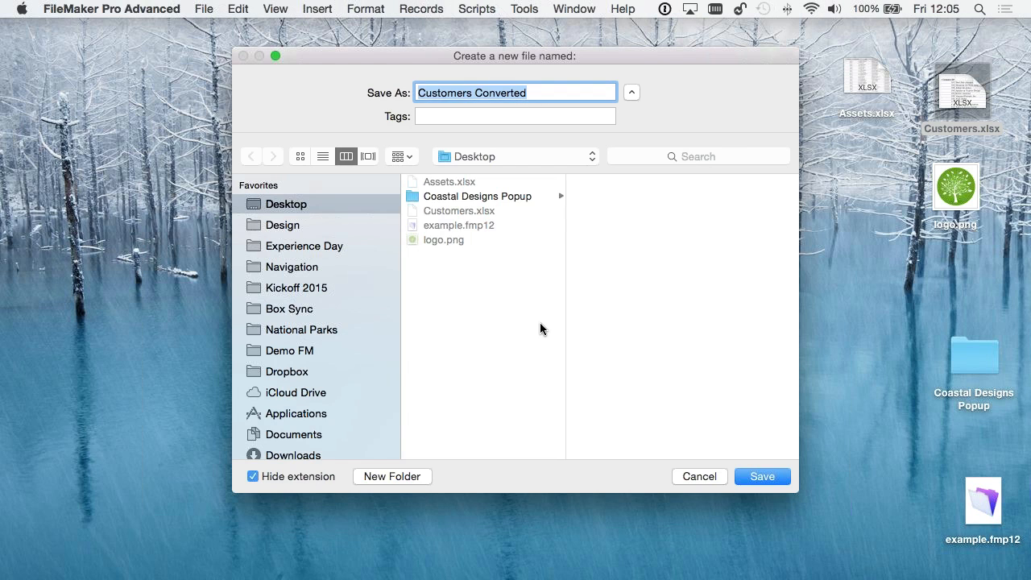
pyautogui.write('Equipment Rentals')
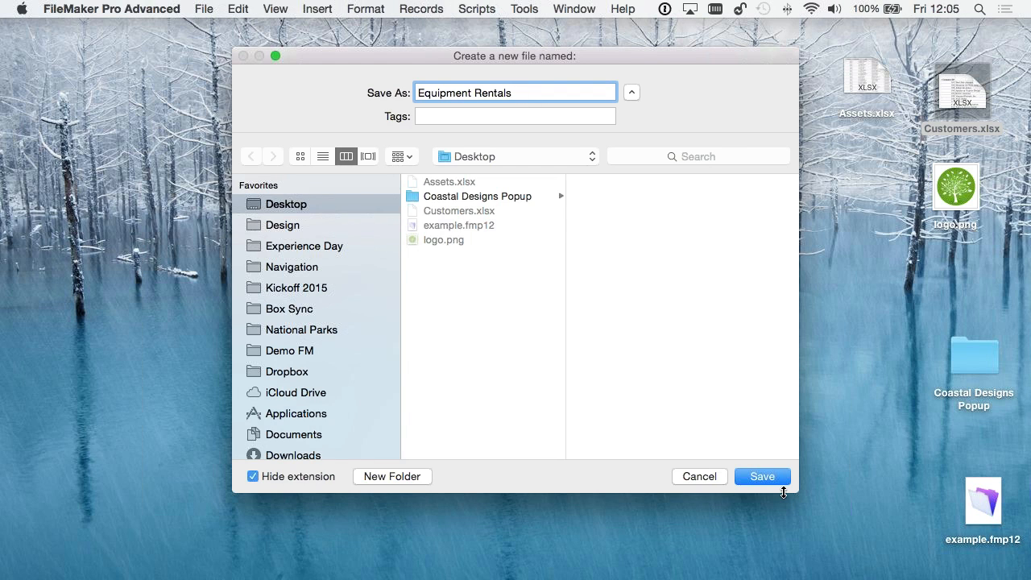
pyautogui.click(762, 476)
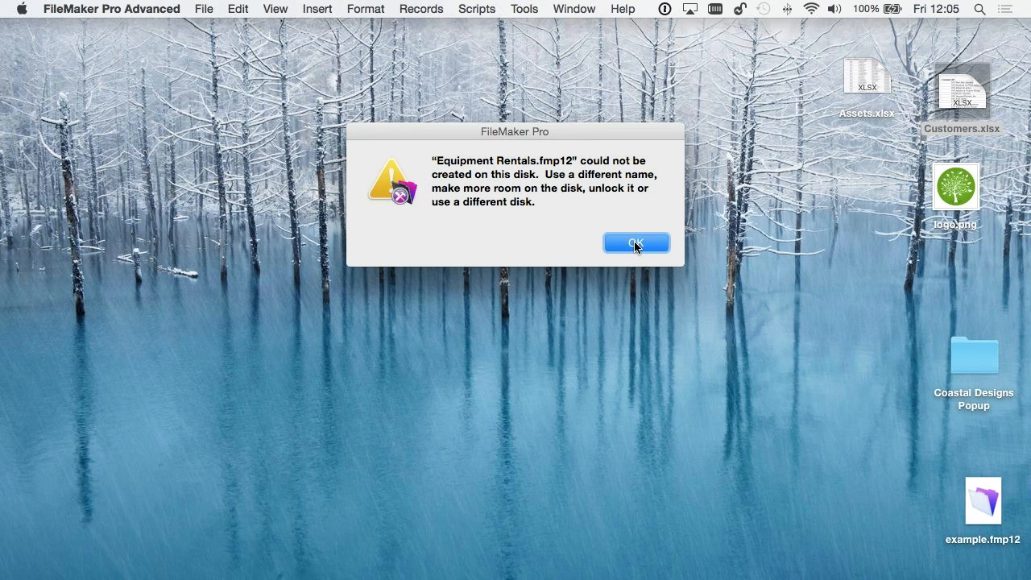
pyautogui.click(636, 244)
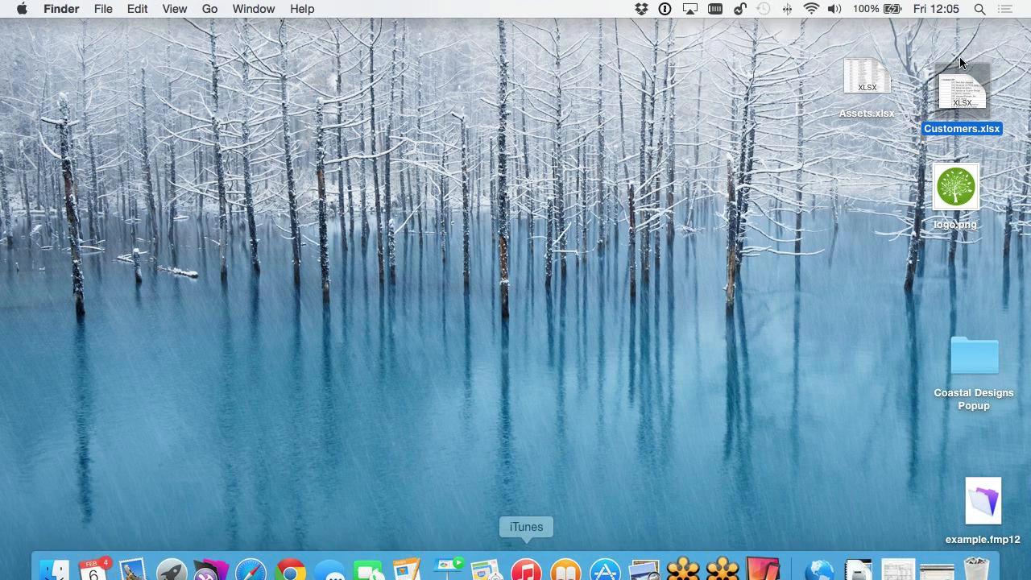
# - Convert Customers.xlsx into a FileMaker database named Equipment Rentals 2 on the Desktop, using the first row as field names
pyautogui.moveTo(948, 94); pyautogui.dragTo(216, 557)
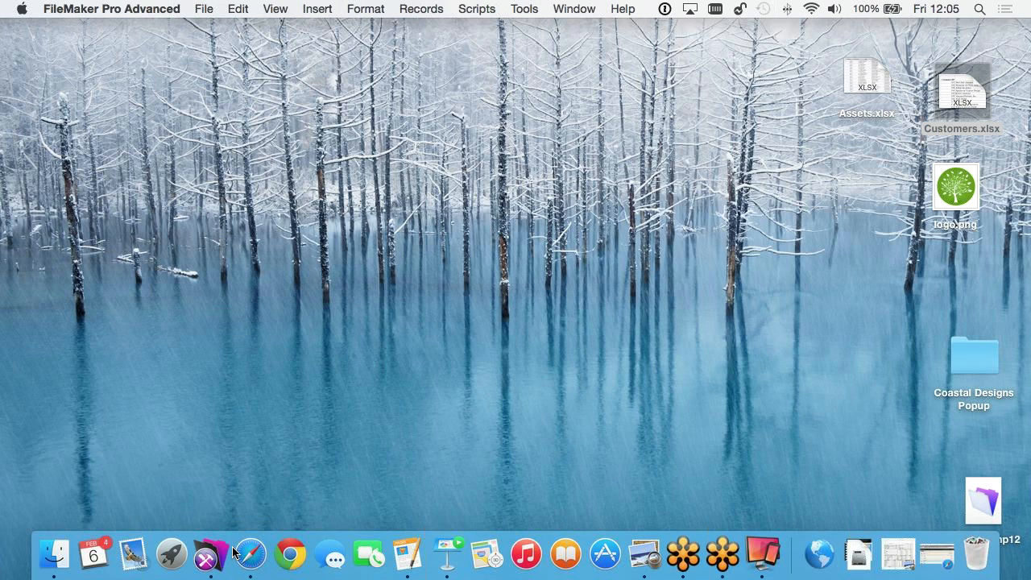
pyautogui.click(404, 211)
pyautogui.click(653, 301)
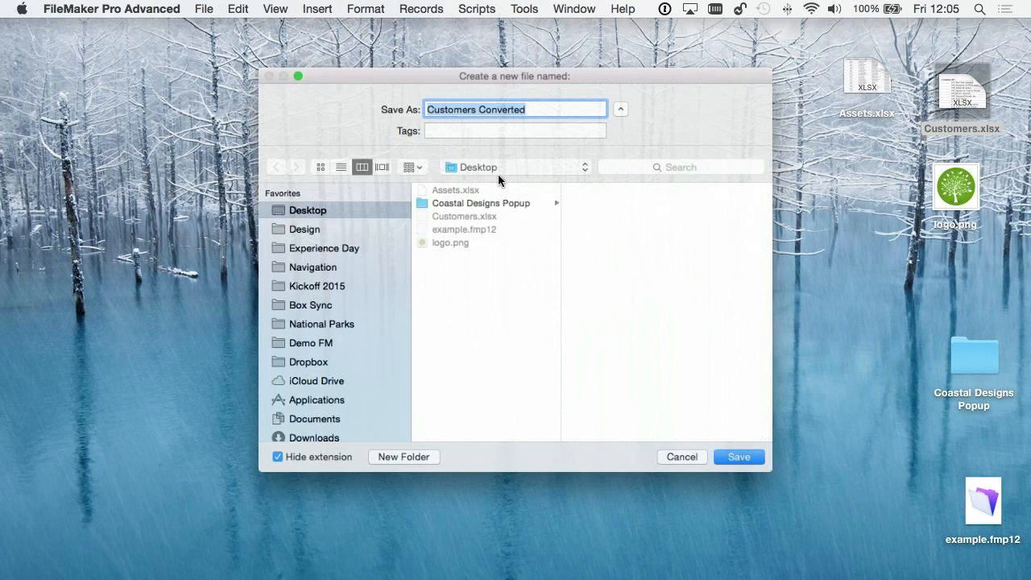
pyautogui.write('Equipment Rentals 2')
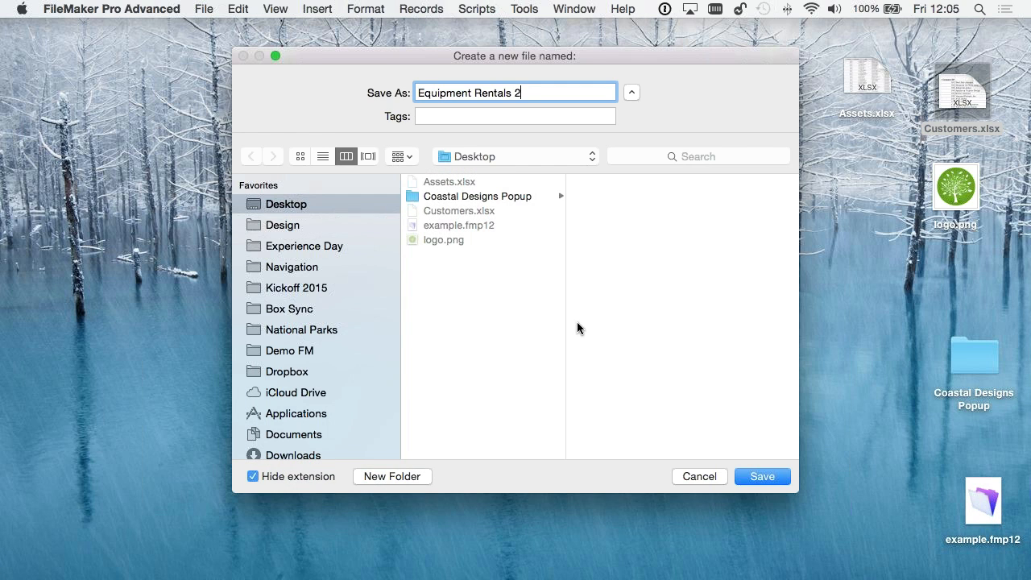
pyautogui.click(762, 476)
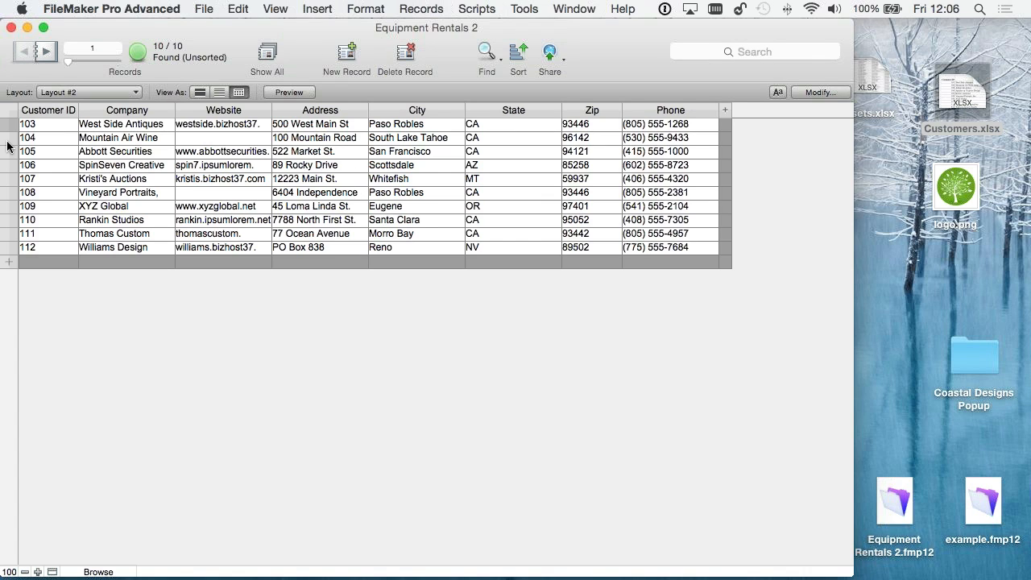
# - Check the available layouts and sort the customer table by State in ascending order
pyautogui.click(50, 92)
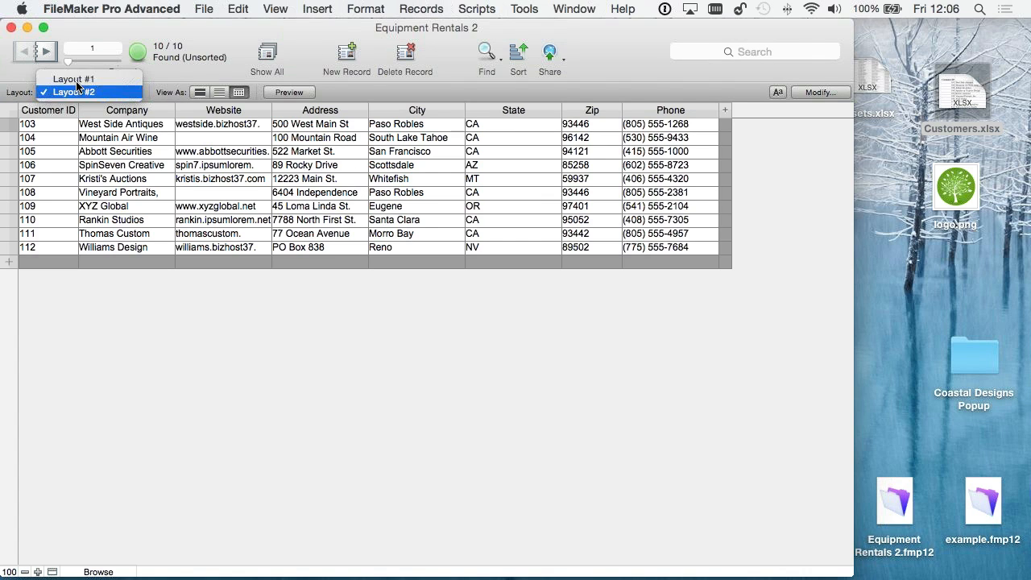
pyautogui.click(49, 92)
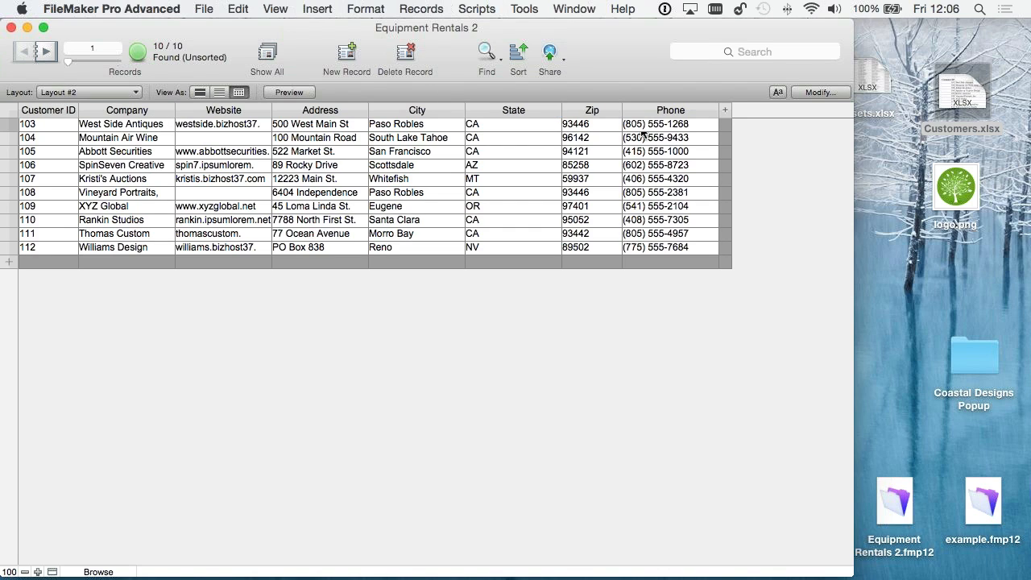
pyautogui.click(555, 111)
pyautogui.click(582, 125)
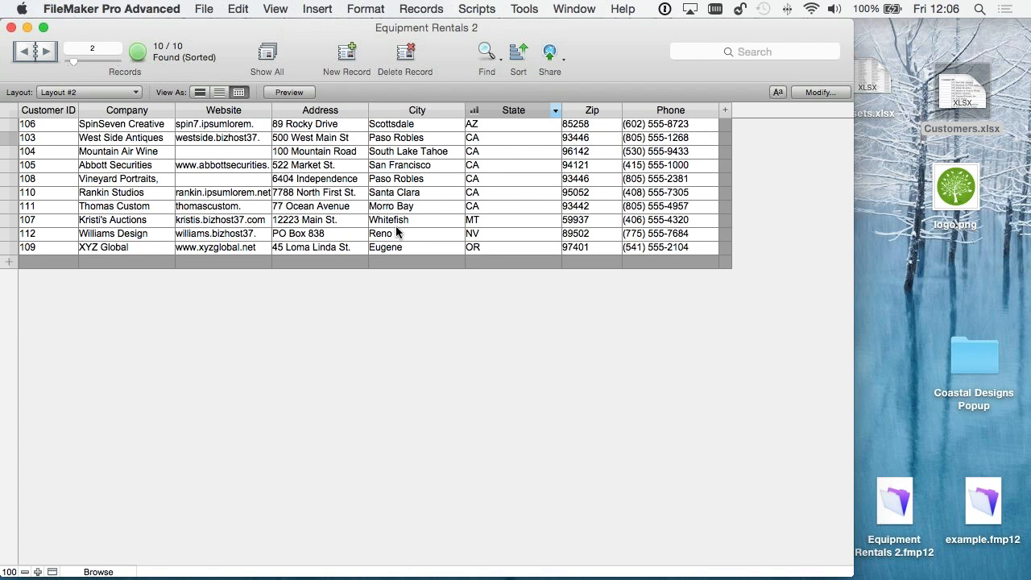
# - Find the records matching state CA, and show all customer records again
pyautogui.rightClick(482, 163)
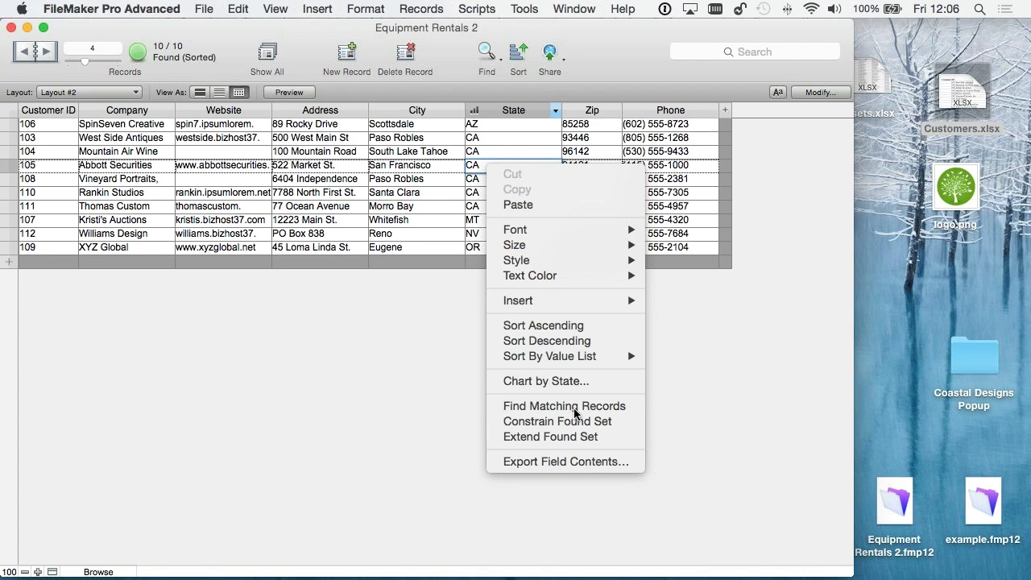
pyautogui.click(600, 408)
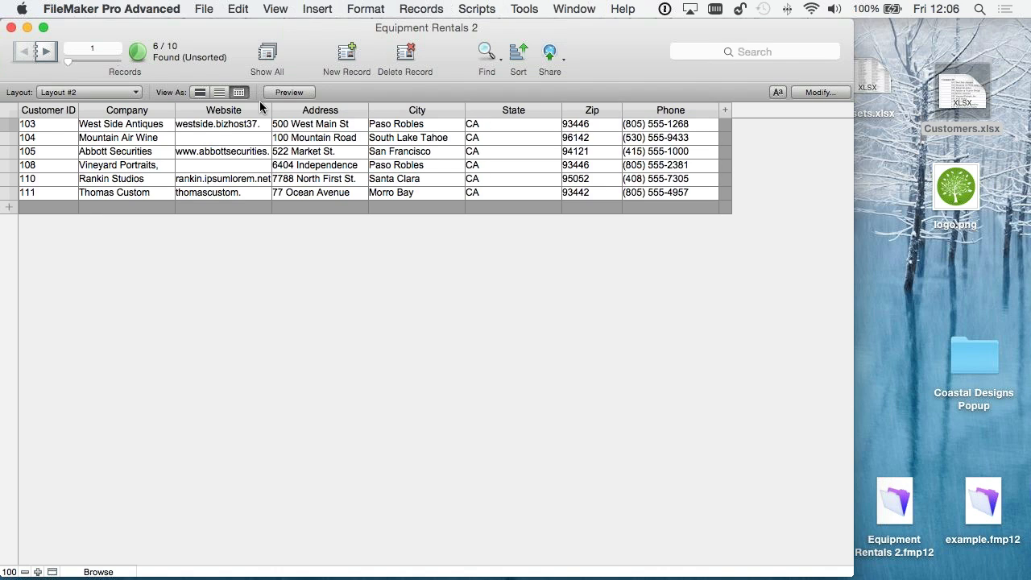
pyautogui.click(266, 55)
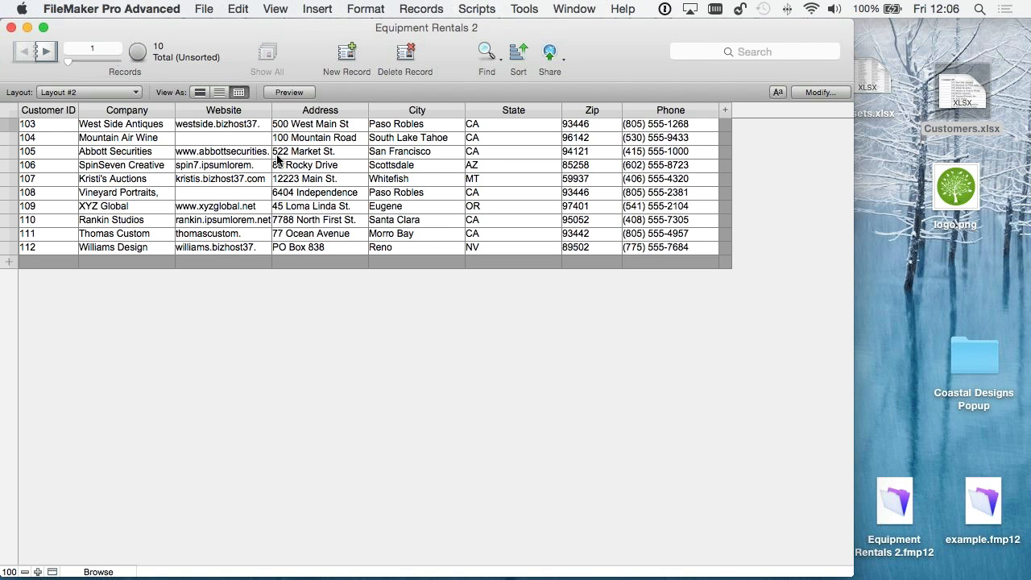
# - Switch to Layout #1 and browse forward and back through the customer records in form view
pyautogui.click(100, 88)
pyautogui.click(64, 79)
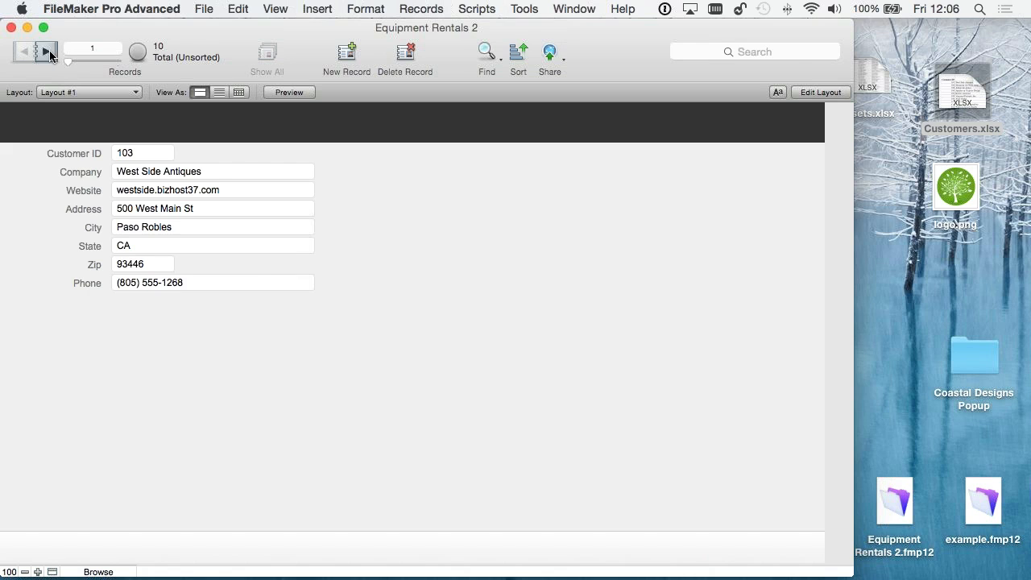
pyautogui.click(46, 53)
pyautogui.click(47, 53)
pyautogui.click(47, 53)
pyautogui.click(47, 53)
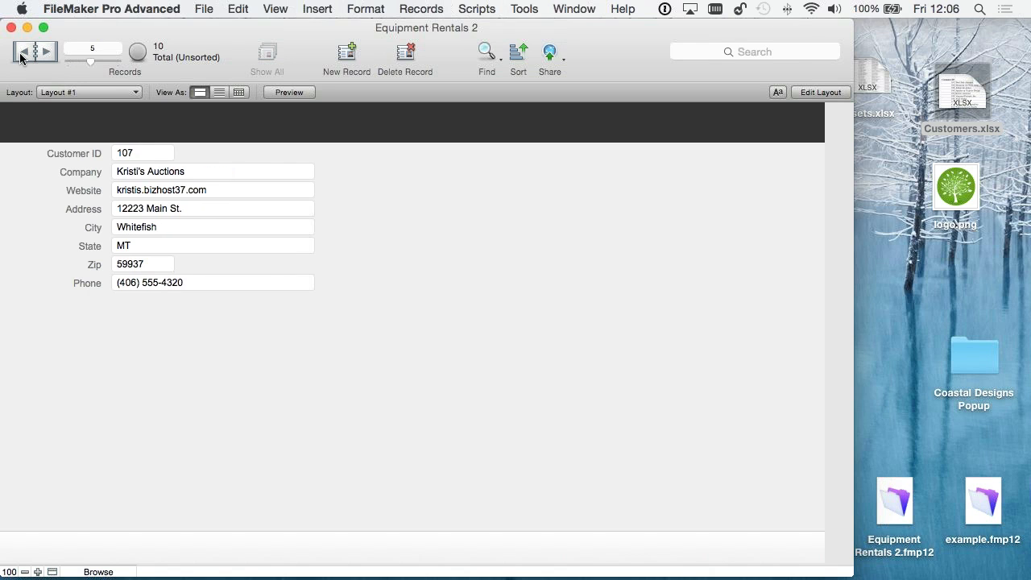
pyautogui.click(23, 53)
pyautogui.click(23, 53)
pyautogui.click(23, 53)
pyautogui.click(21, 55)
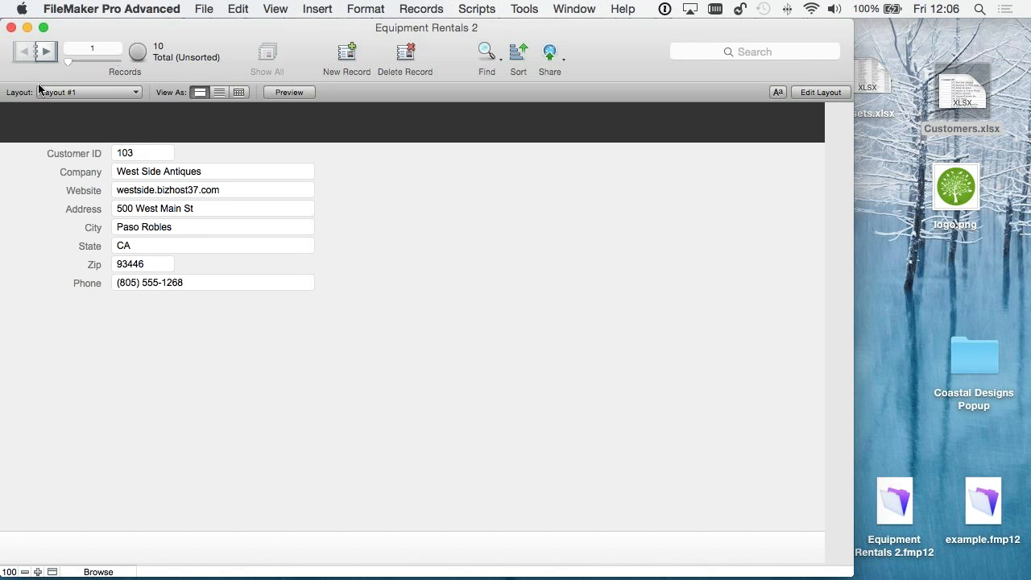
pyautogui.click(39, 48)
pyautogui.click(43, 51)
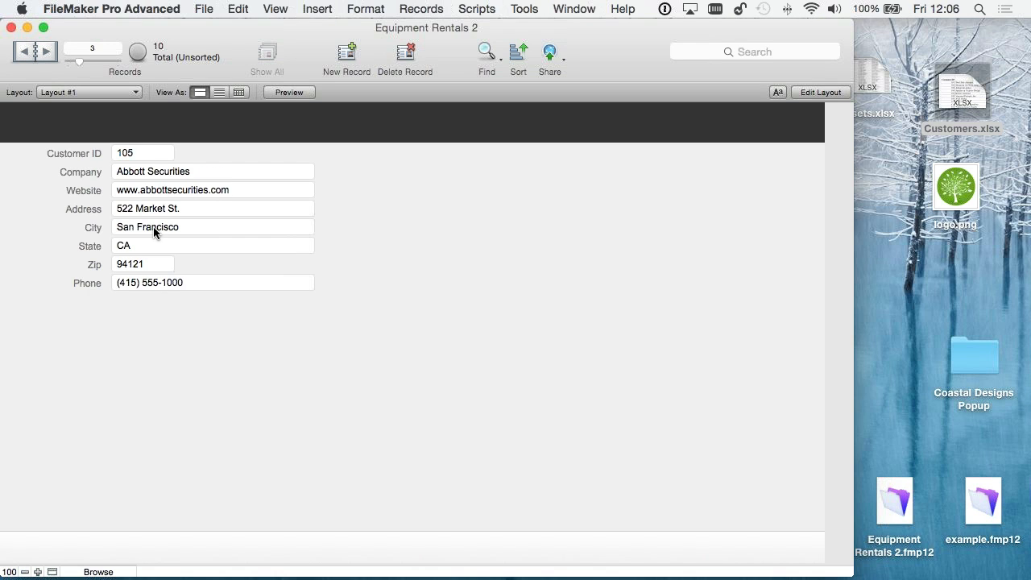
# - Rename the Equipment Rentals 2 table to Customers in the database definition
pyautogui.click(211, 8)
pyautogui.moveTo(251, 157)
pyautogui.click(461, 158)
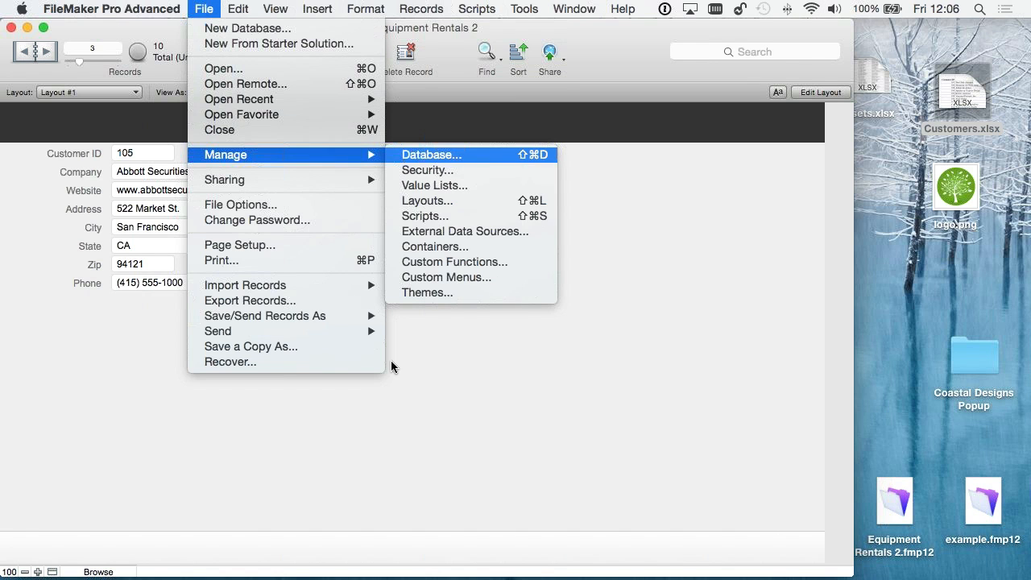
pyautogui.click(385, 97)
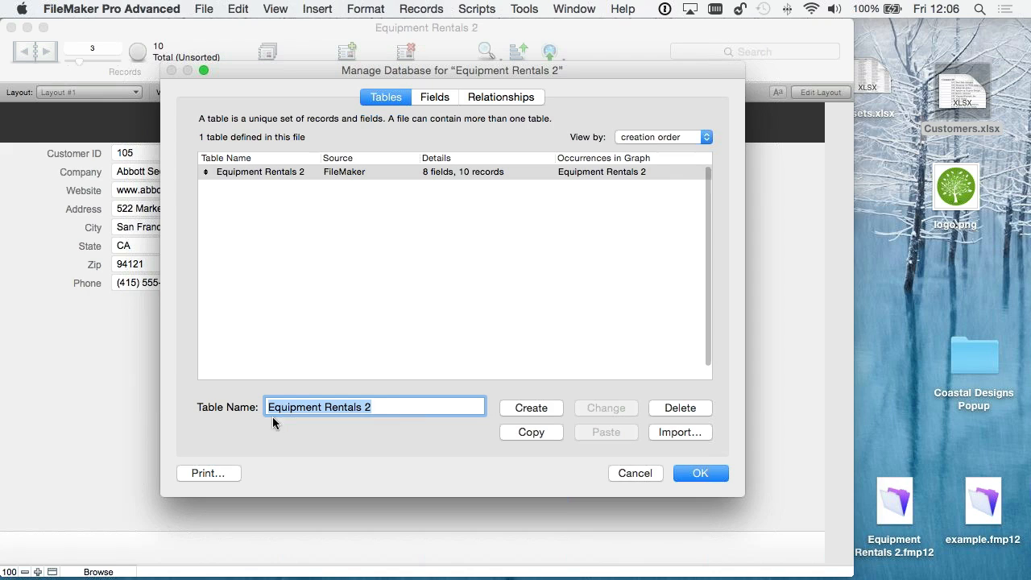
pyautogui.moveTo(378, 406); pyautogui.dragTo(208, 397)
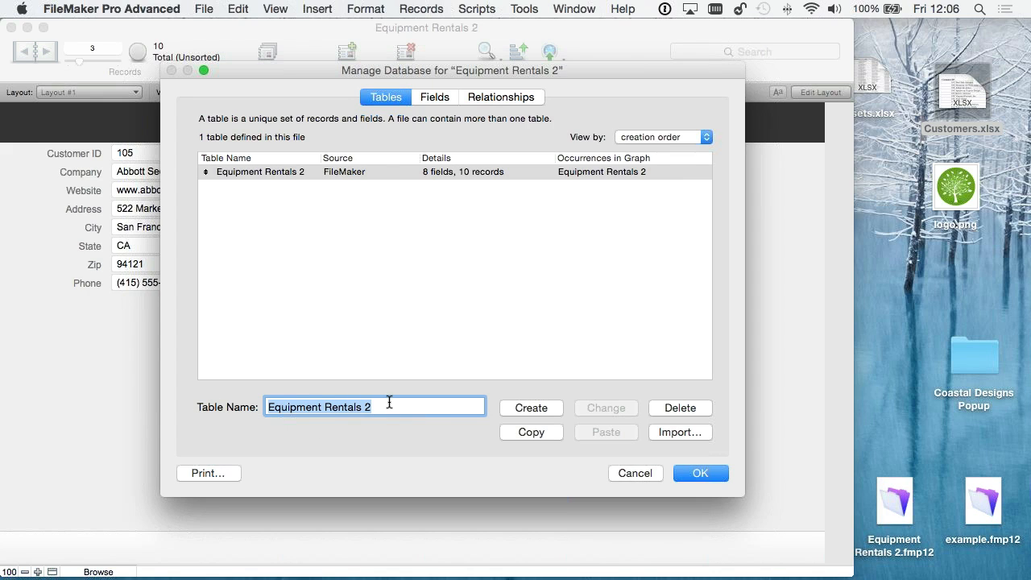
pyautogui.write('Customers')
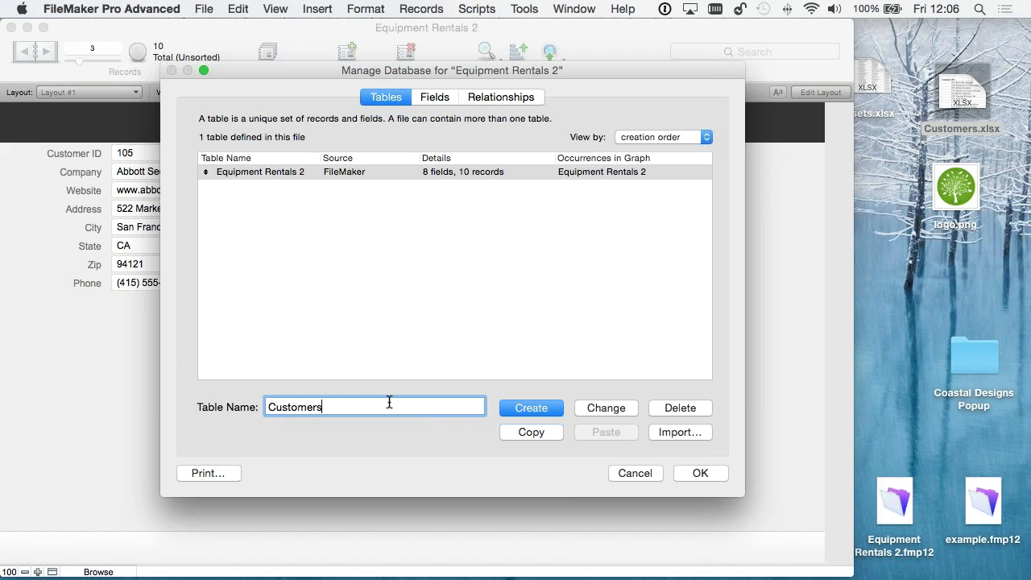
pyautogui.click(594, 406)
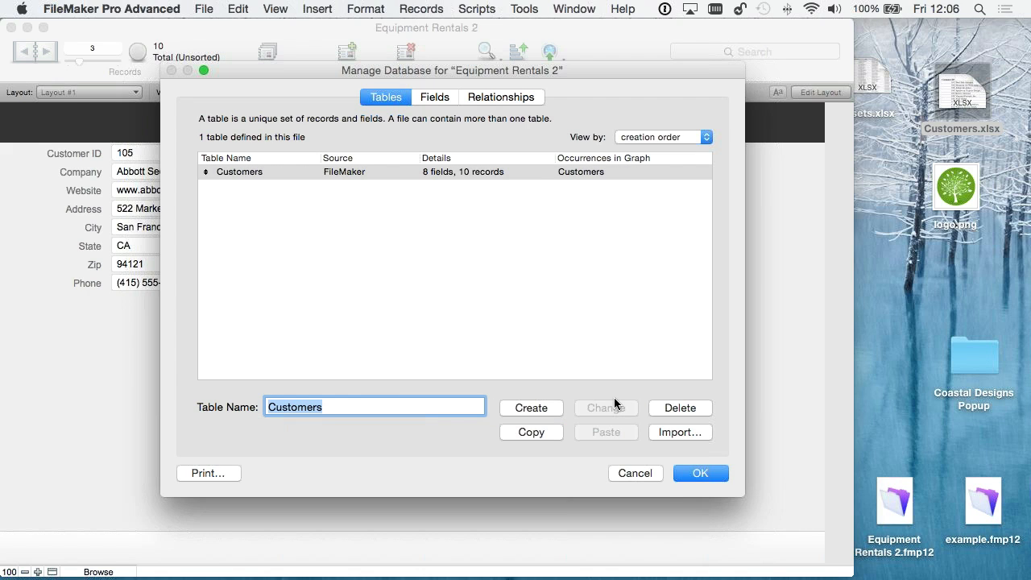
pyautogui.click(285, 284)
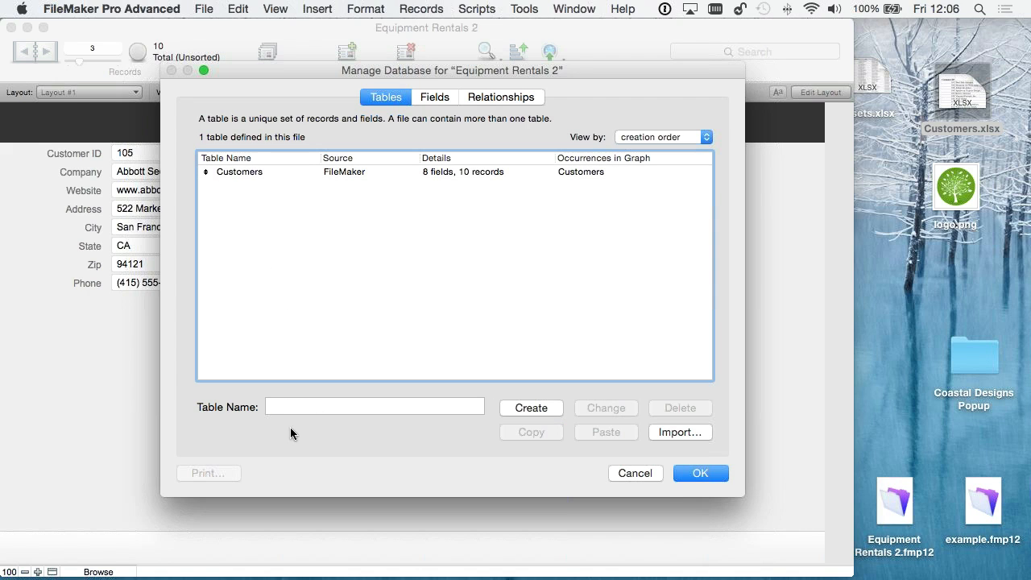
pyautogui.click(273, 406)
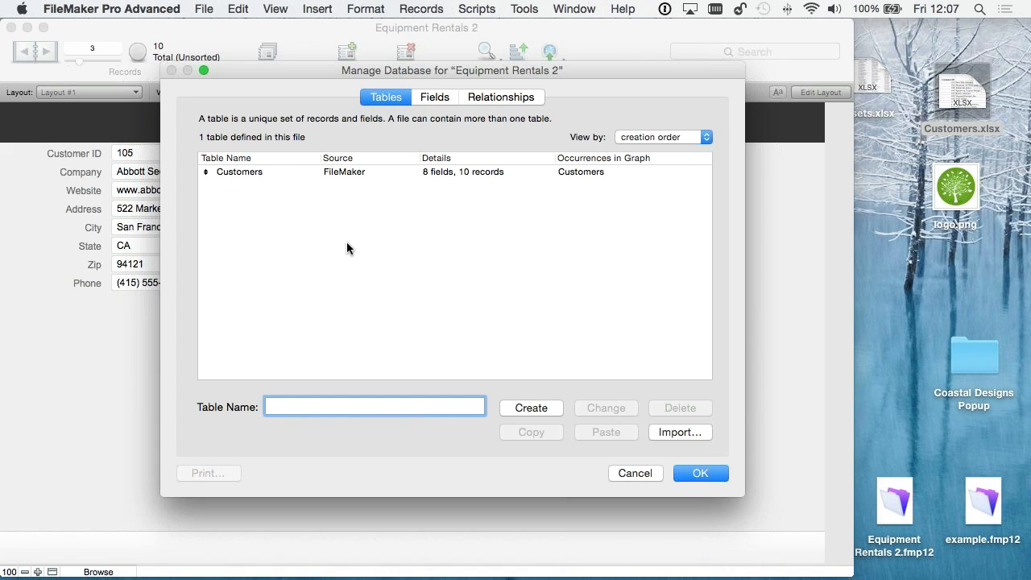
# - Review the names and types of the Customers table's fields and accept the database definition changes
pyautogui.click(436, 97)
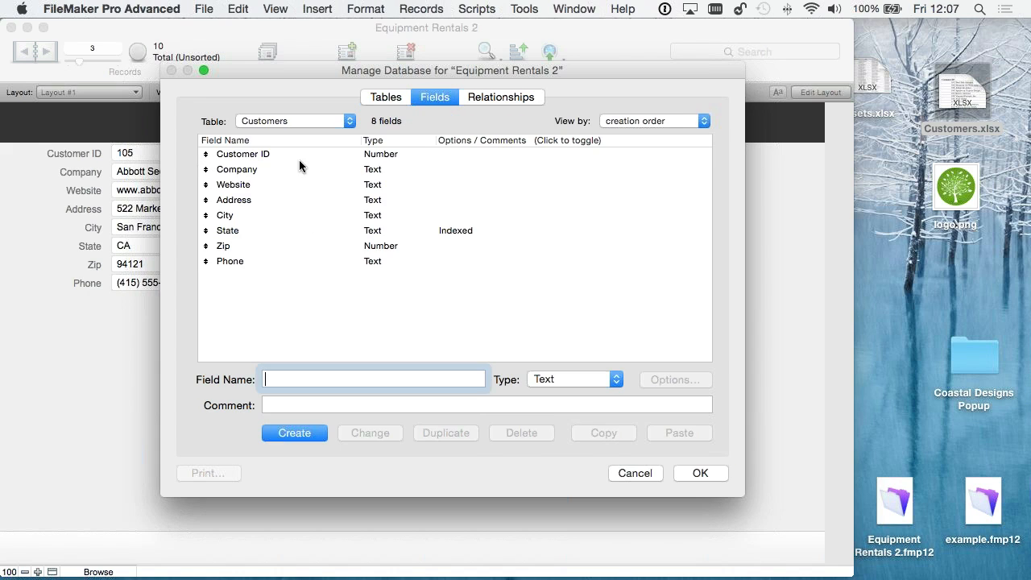
pyautogui.click(233, 202)
pyautogui.click(235, 186)
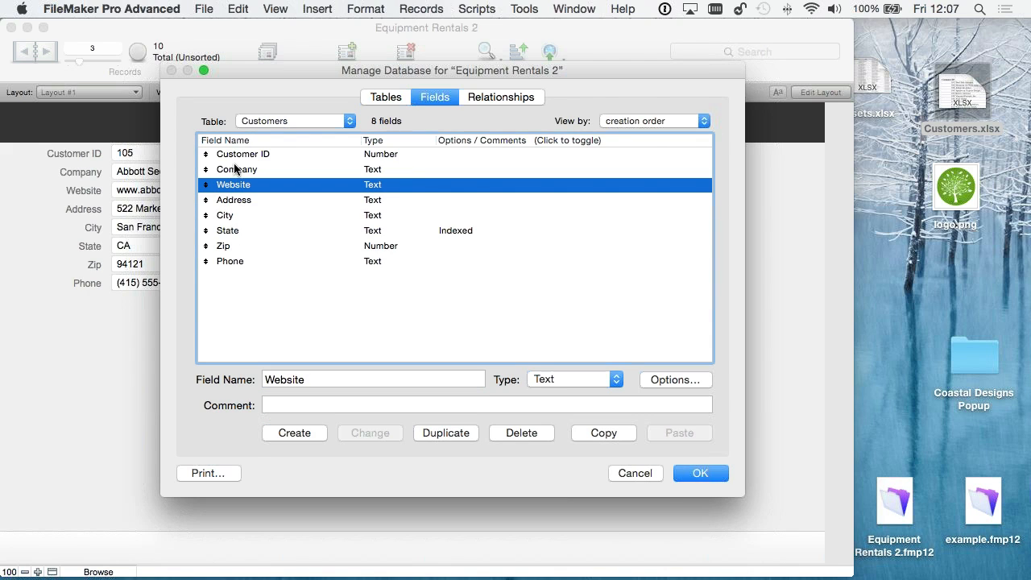
pyautogui.click(383, 247)
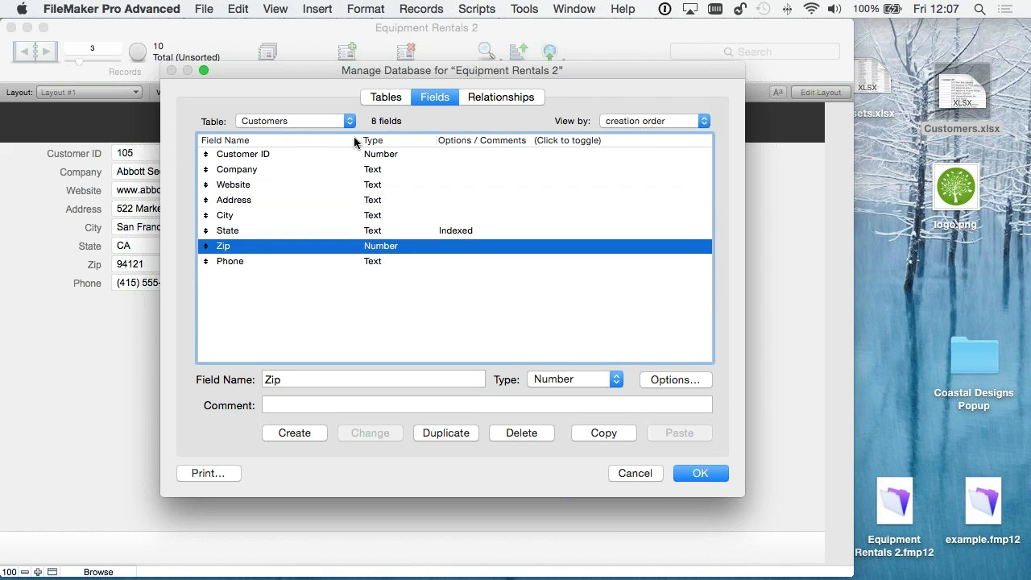
pyautogui.click(379, 232)
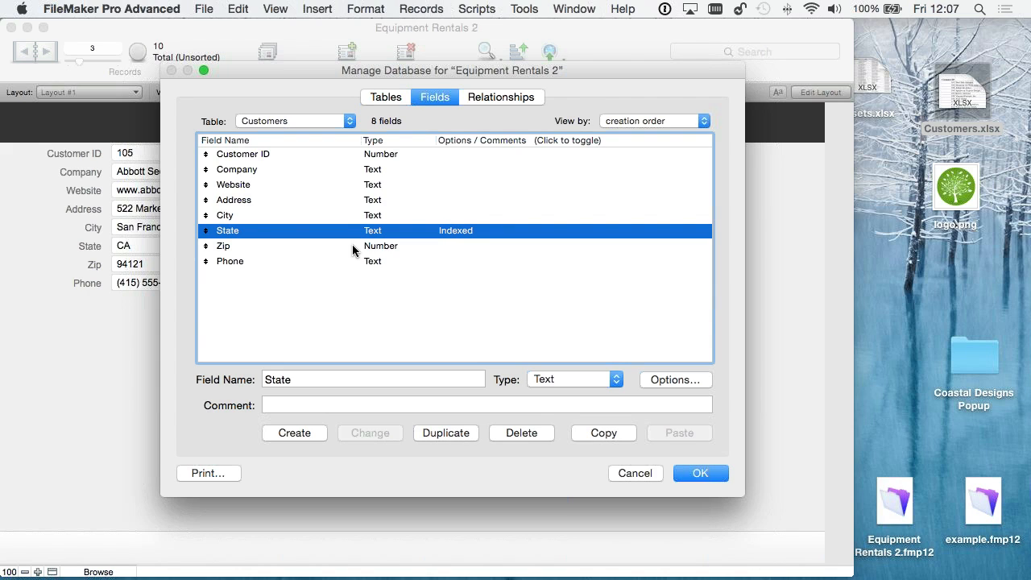
pyautogui.click(700, 475)
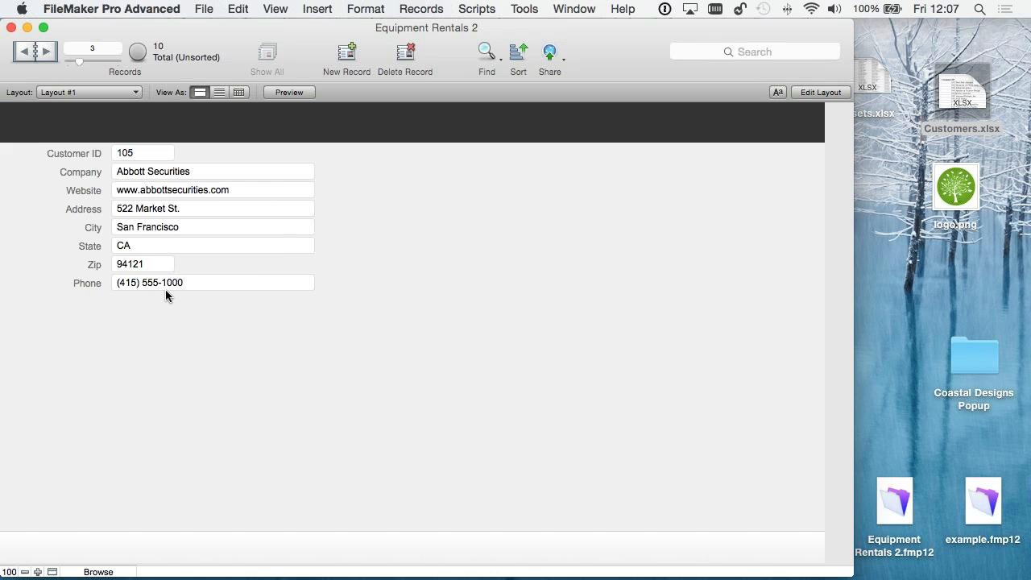
# - Move the Assets.xlsx file on the desktop clear of the database window
pyautogui.moveTo(869, 85); pyautogui.dragTo(926, 50)
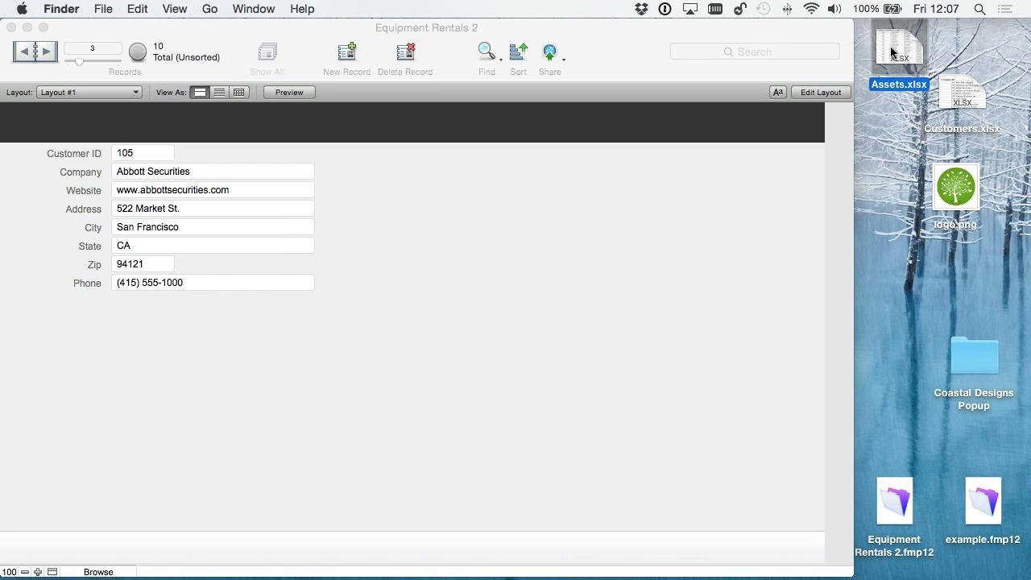
# - Preview the contents of Assets.xlsx on the desktop and switch back to the Equipment Rentals 2 window in FileMaker Pro Advanced
pyautogui.press('space')
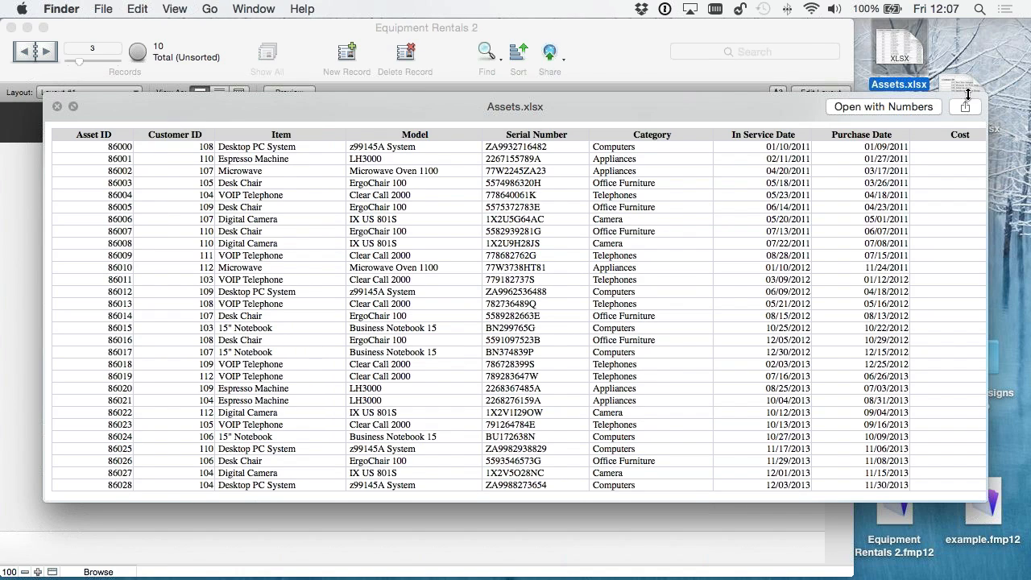
pyautogui.press('space')
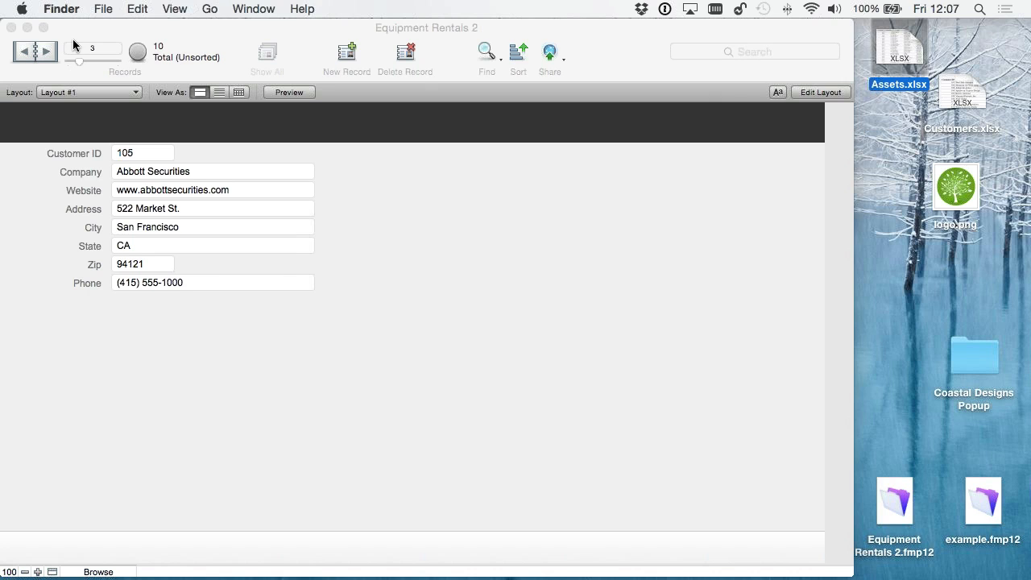
pyautogui.moveTo(73, 32); pyautogui.dragTo(80, 31)
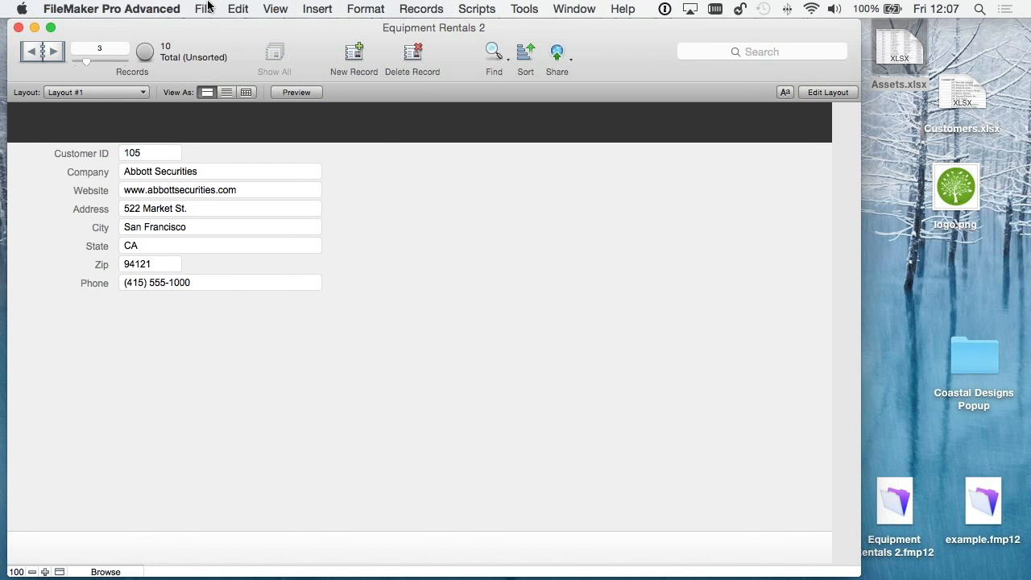
# - Start a record import from the Assets.xlsx file on the desktop
pyautogui.click(203, 9)
pyautogui.moveTo(319, 280)
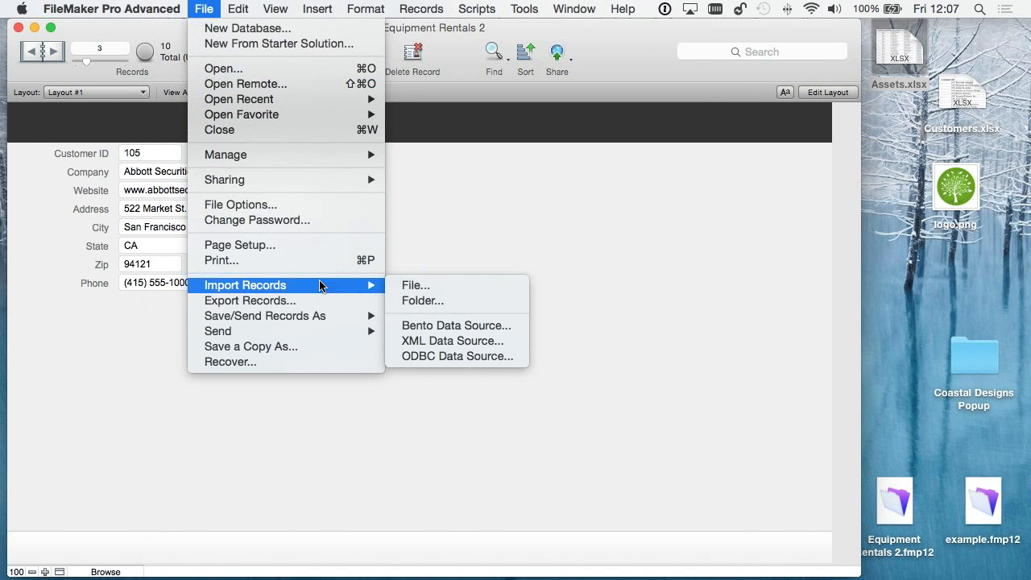
pyautogui.click(431, 284)
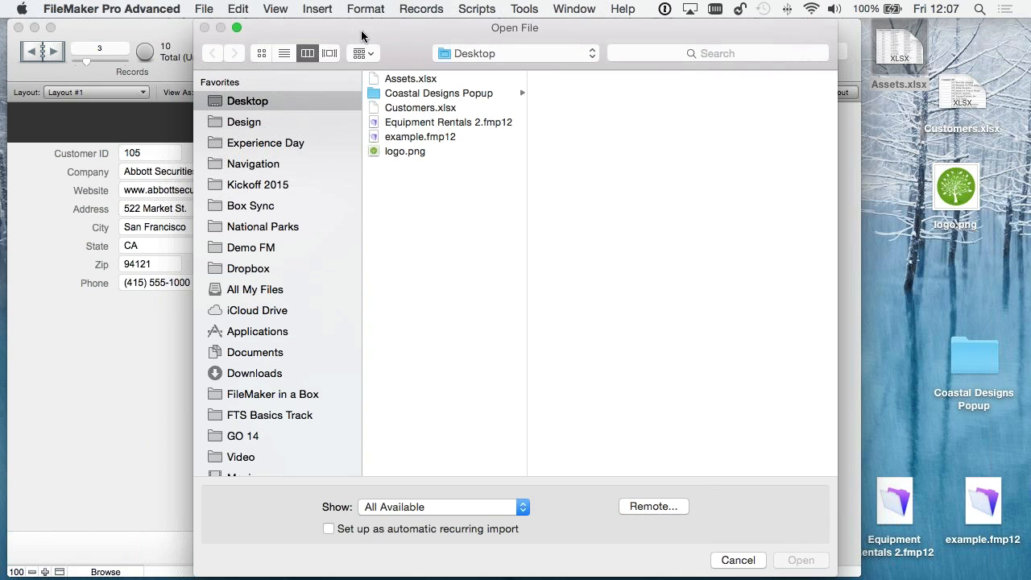
pyautogui.click(409, 83)
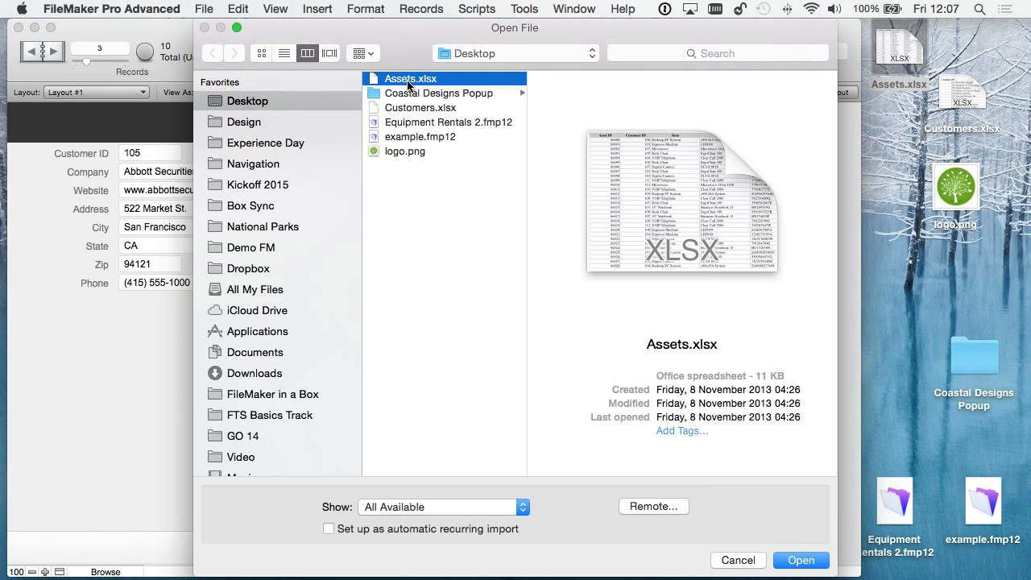
pyautogui.click(800, 560)
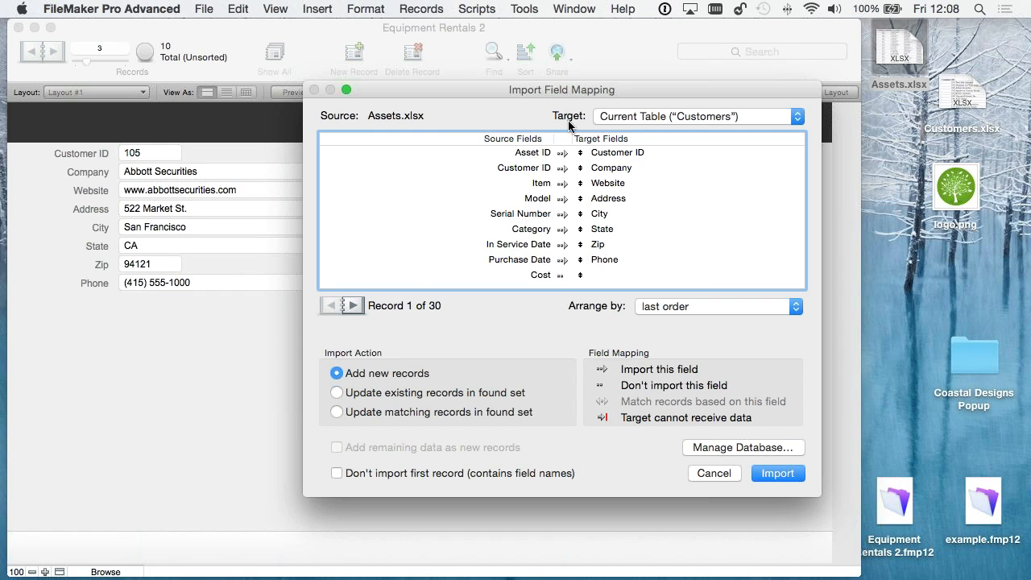
# - Set the import target to a new Assets table and exclude the first record because it contains field names
pyautogui.click(666, 117)
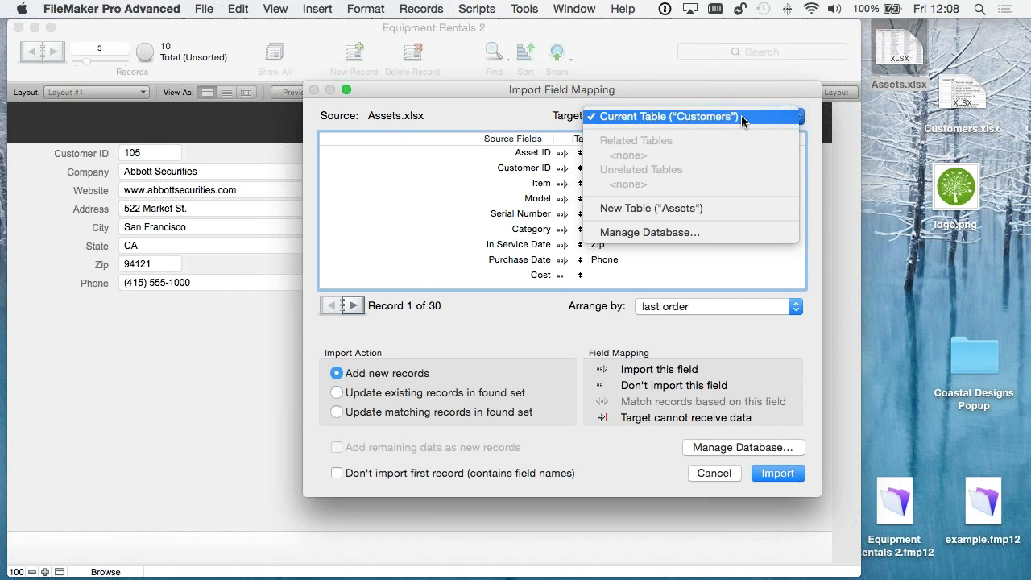
pyautogui.click(701, 212)
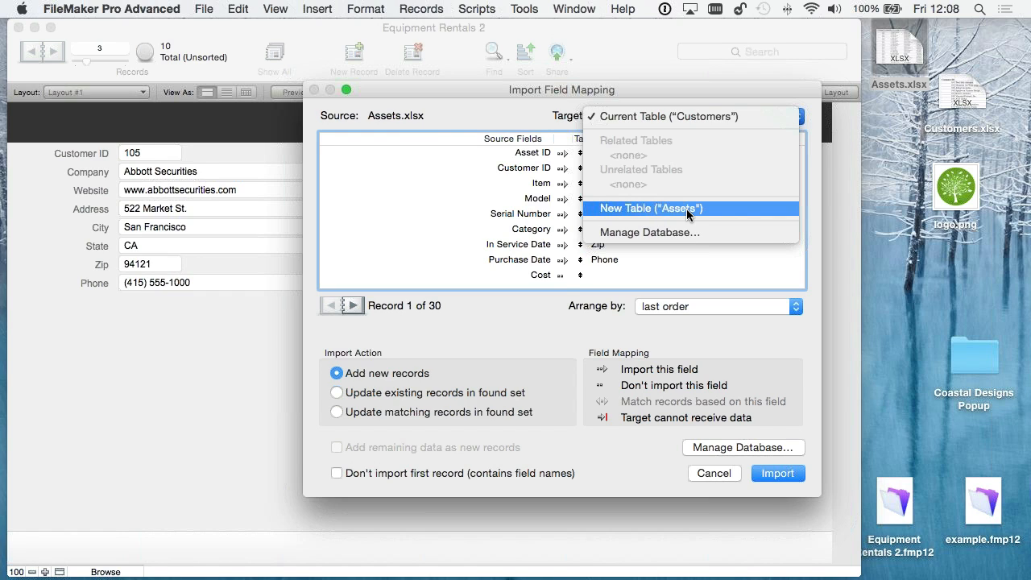
pyautogui.click(686, 210)
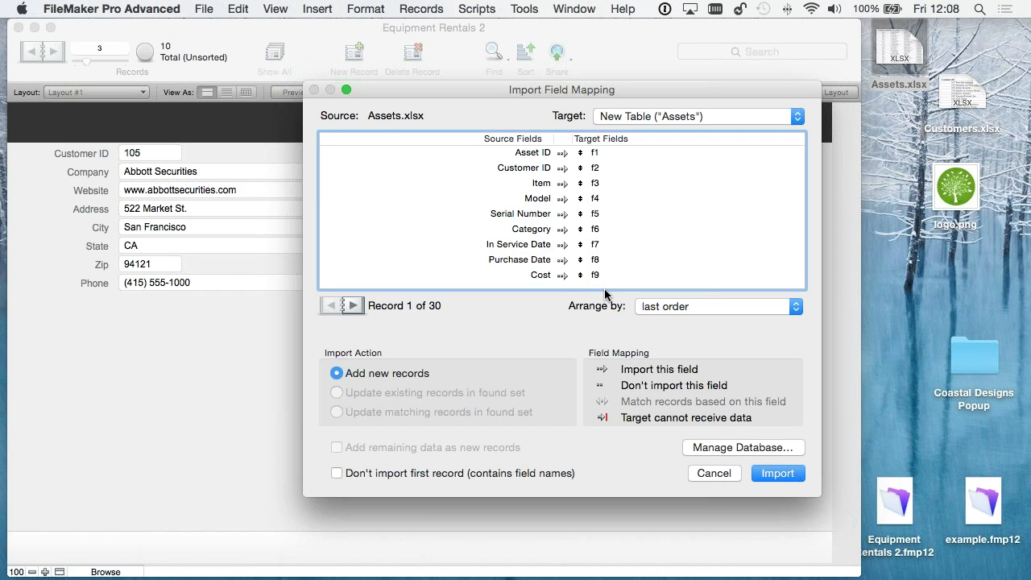
pyautogui.click(336, 475)
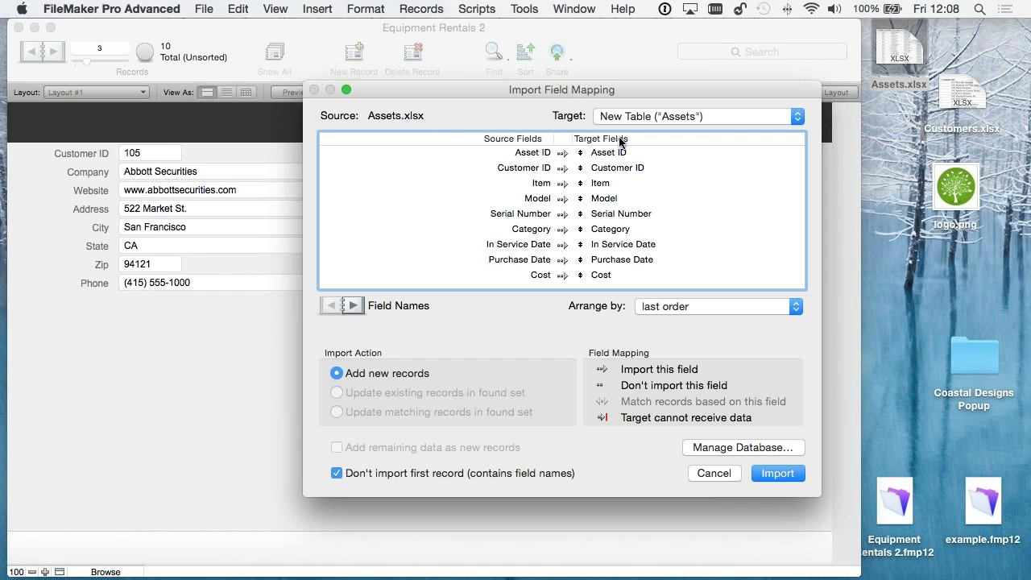
# - Step through the first six source records to check how their values line up with the target fields
pyautogui.click(355, 308)
pyautogui.click(353, 308)
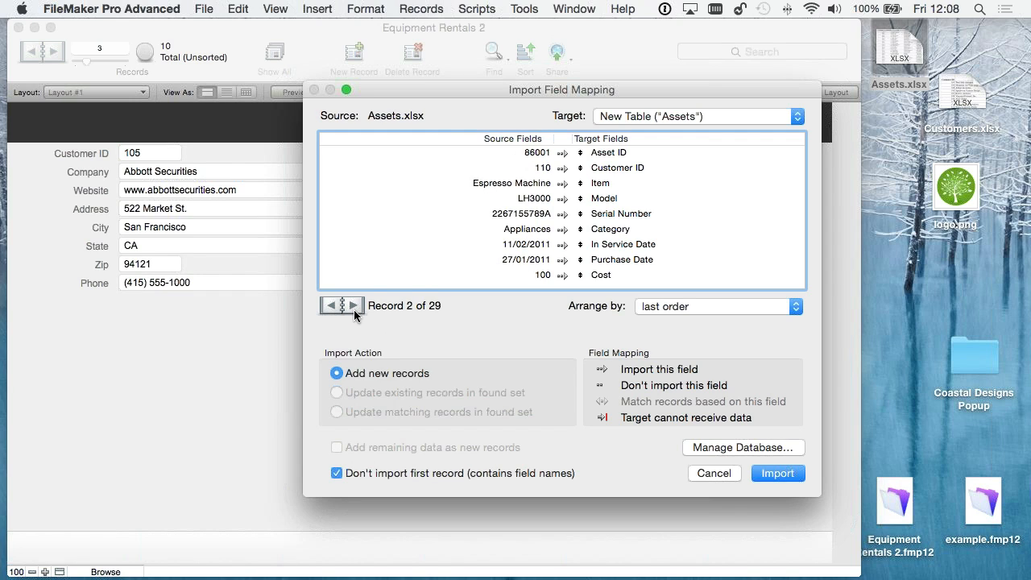
pyautogui.click(354, 309)
pyautogui.click(353, 309)
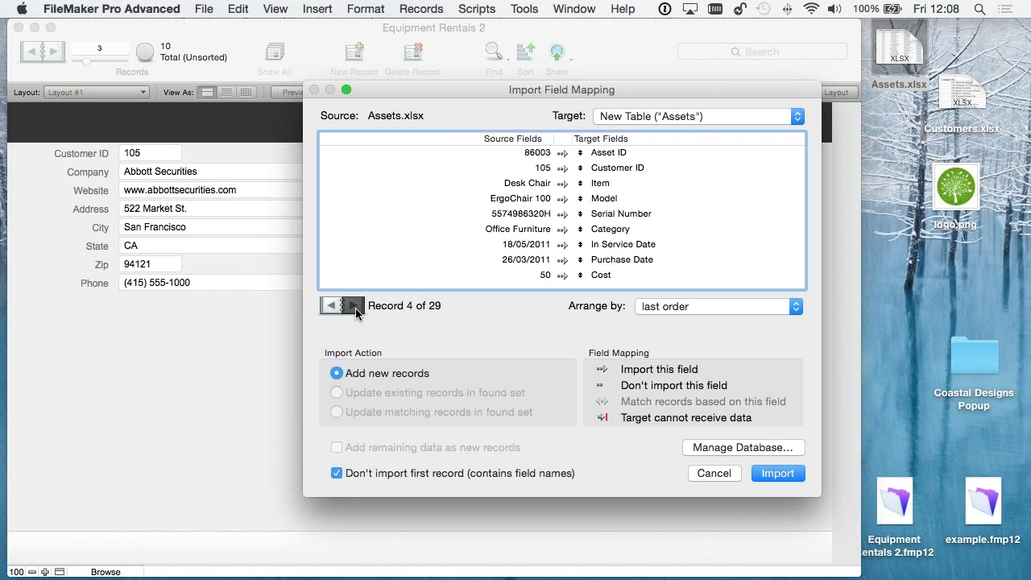
pyautogui.click(355, 308)
pyautogui.click(355, 308)
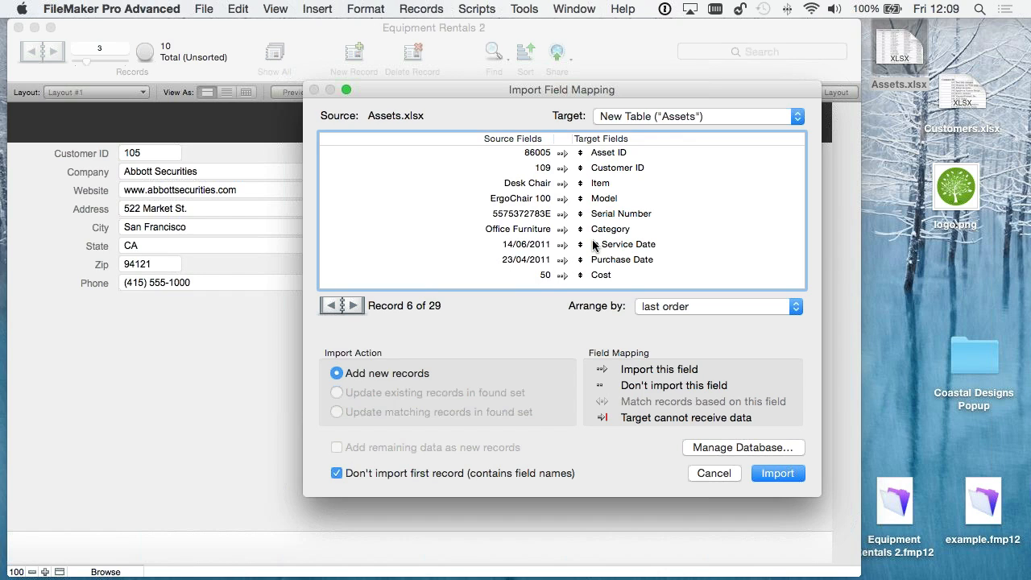
# - Inspect the Category field's import mapping and view the Customers table's fields in the database definition
pyautogui.click(563, 233)
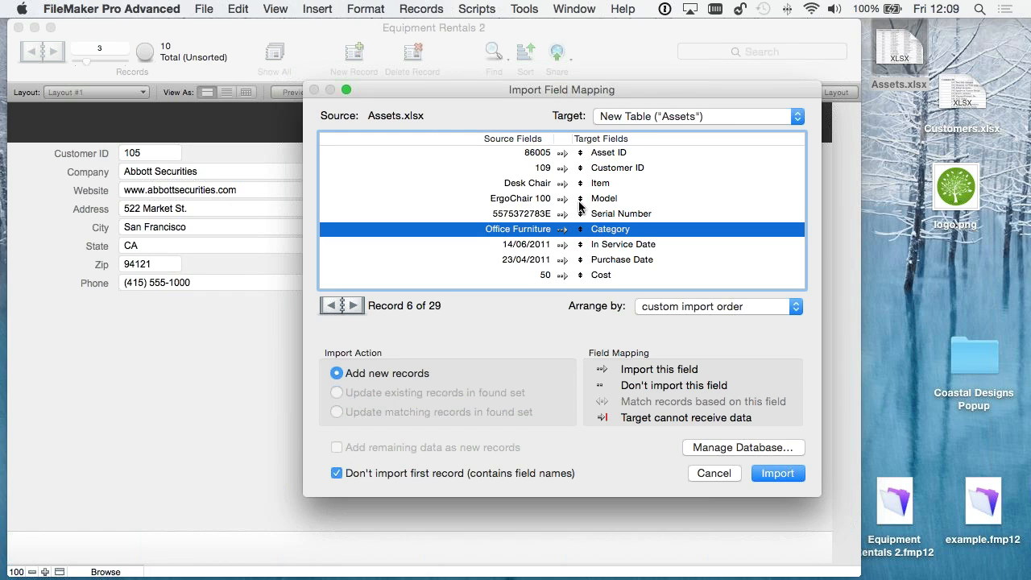
pyautogui.moveTo(579, 202); pyautogui.dragTo(579, 228)
pyautogui.click(758, 448)
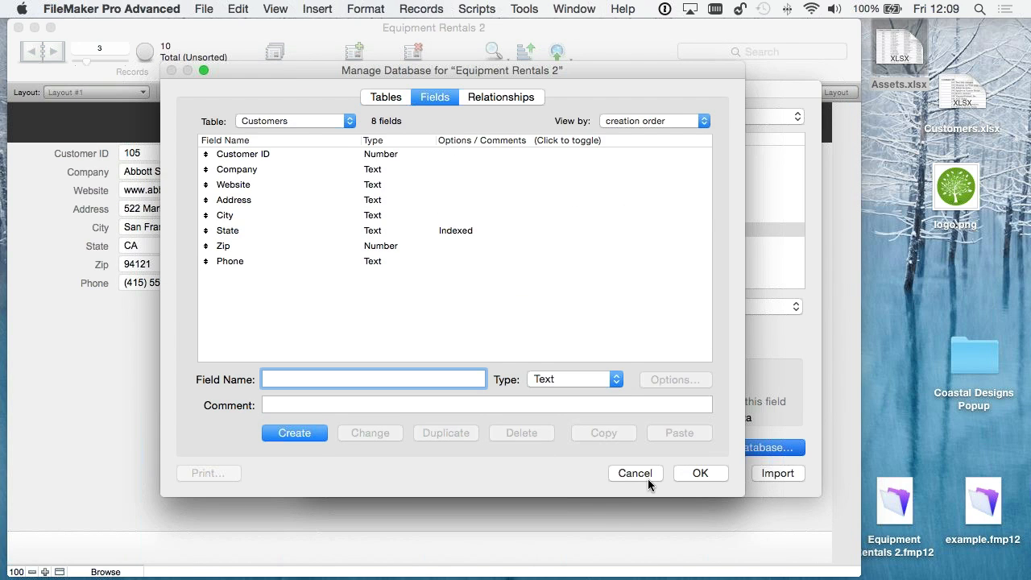
pyautogui.press('Escape')
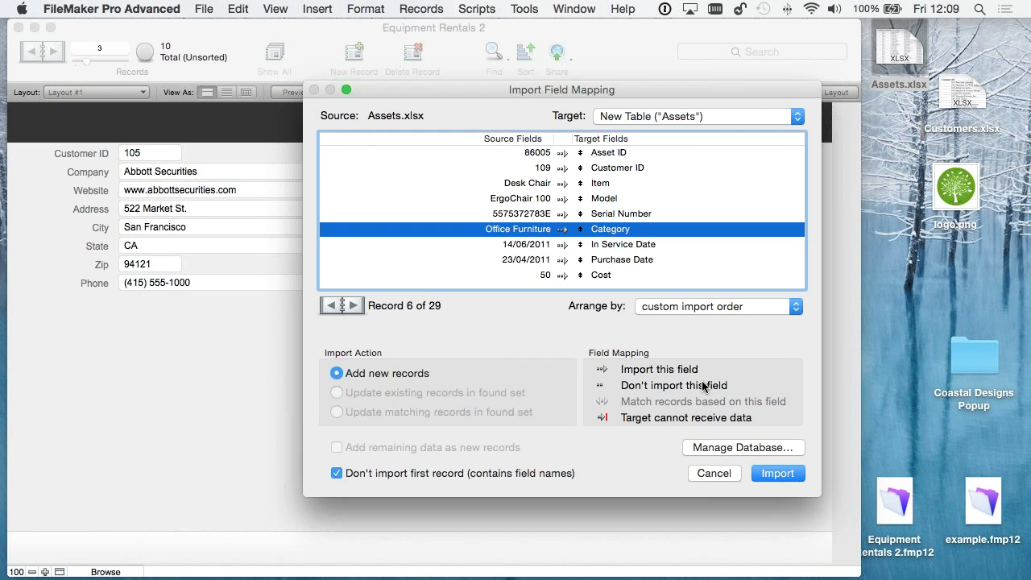
# - Import the spreadsheet records into the new Assets table and dismiss the import summary
pyautogui.click(776, 473)
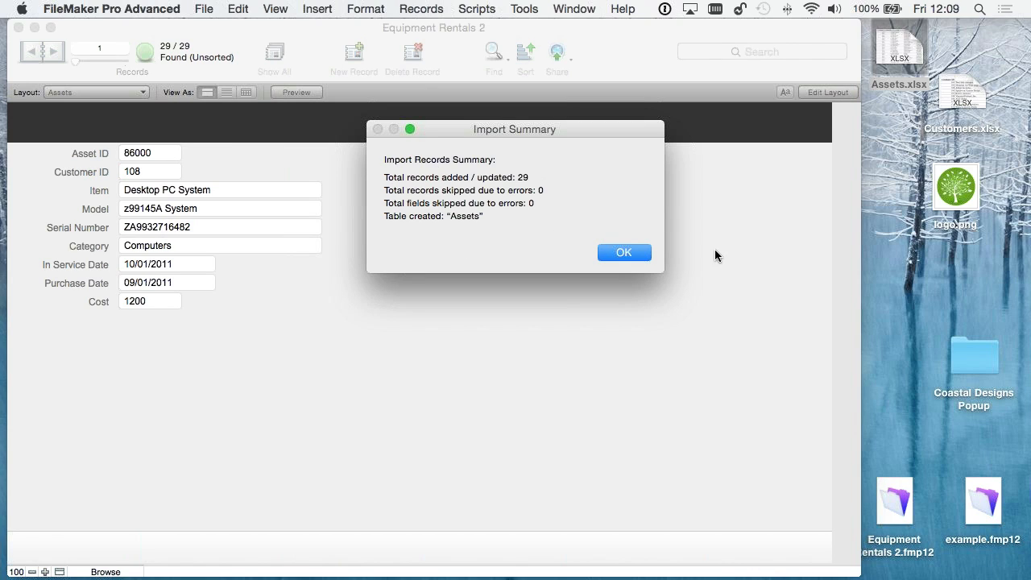
pyautogui.click(628, 255)
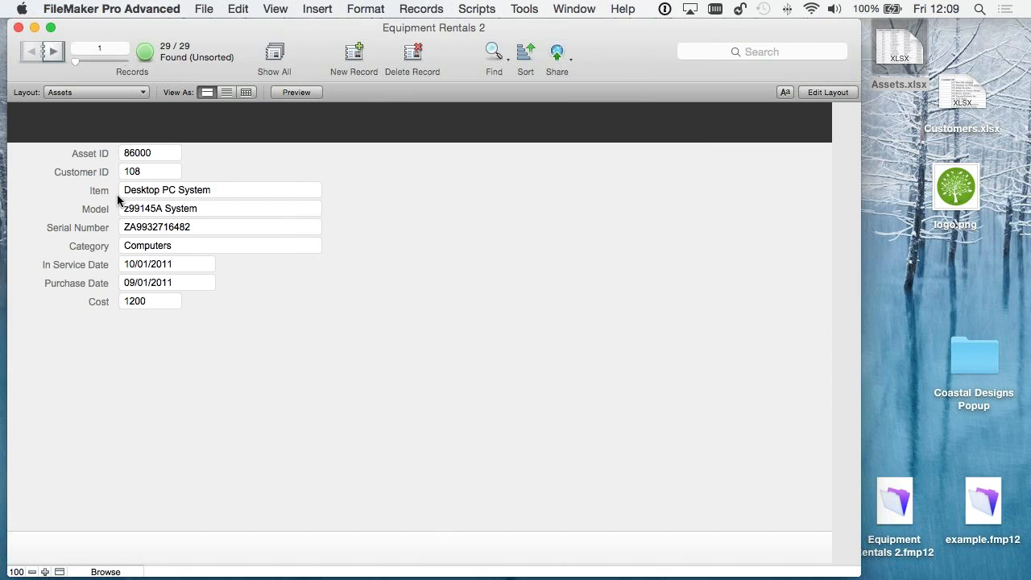
# - Browse the imported asset records one by one in form view and look through them in list view
pyautogui.click(60, 50)
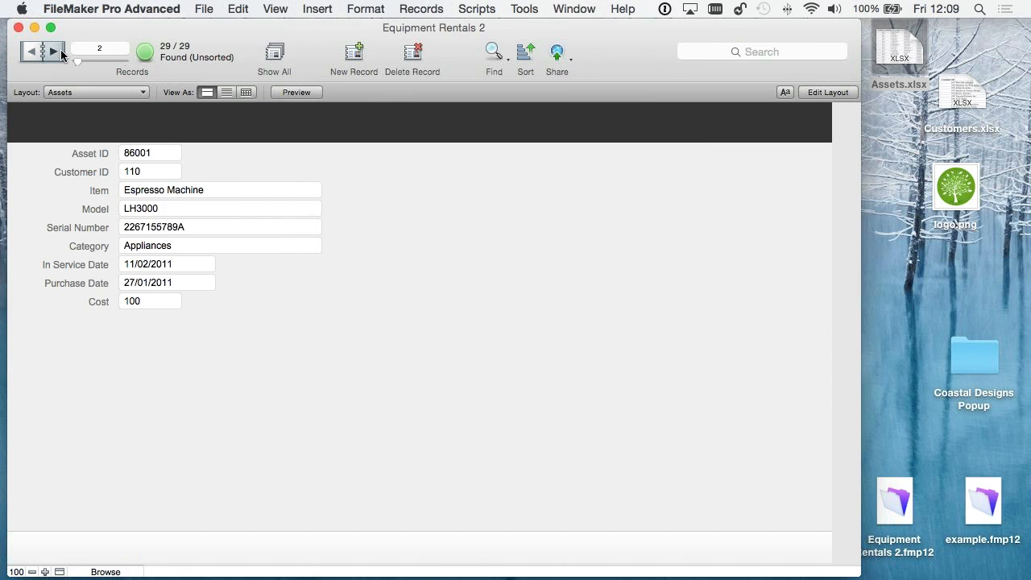
pyautogui.click(60, 50)
pyautogui.click(60, 50)
pyautogui.click(61, 50)
pyautogui.click(60, 50)
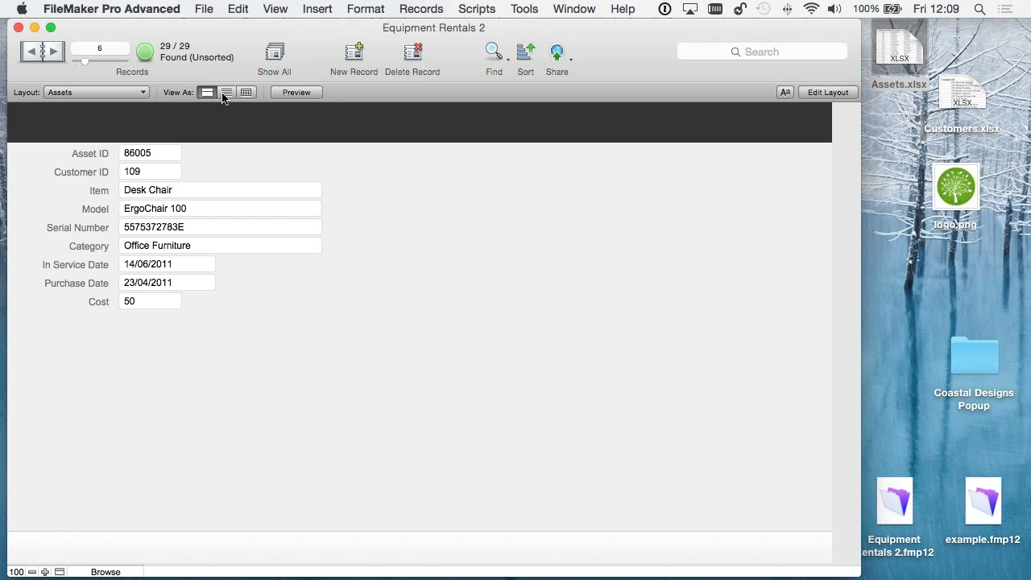
pyautogui.scroll(-10, 249, 264)
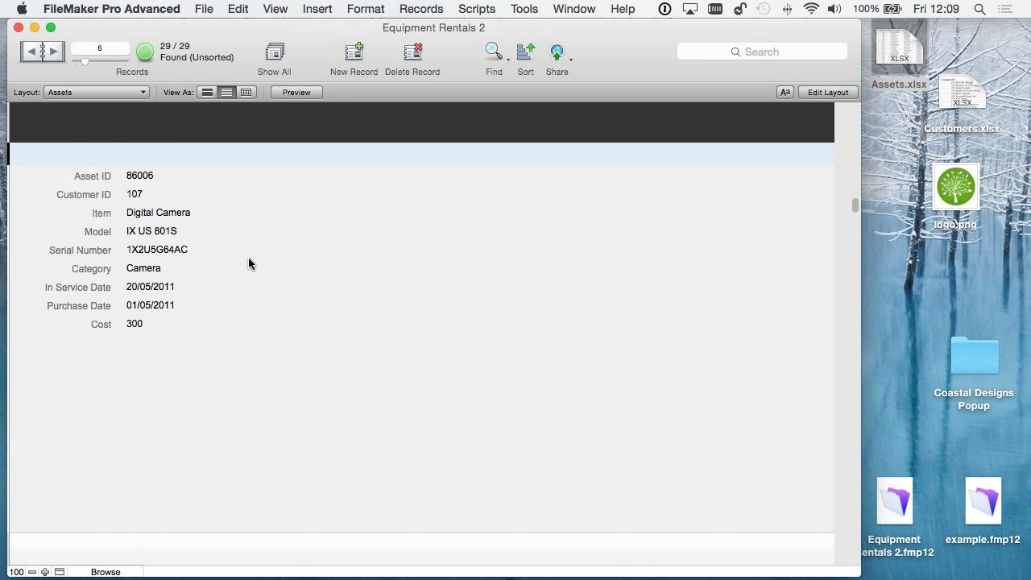
pyautogui.scroll(10, 248, 263)
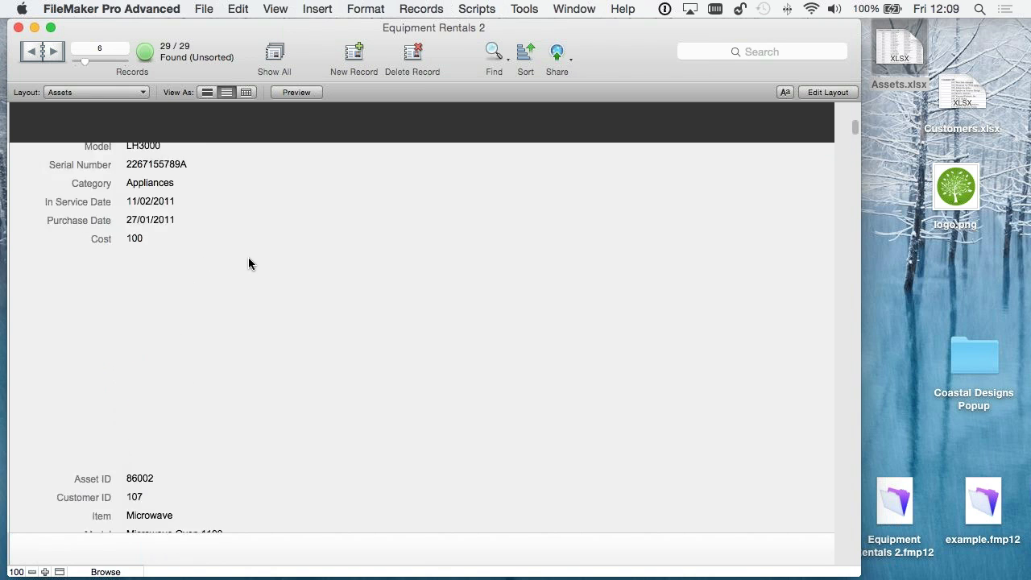
# - Show the asset records in table view and sort them in ascending order by Category
pyautogui.click(246, 92)
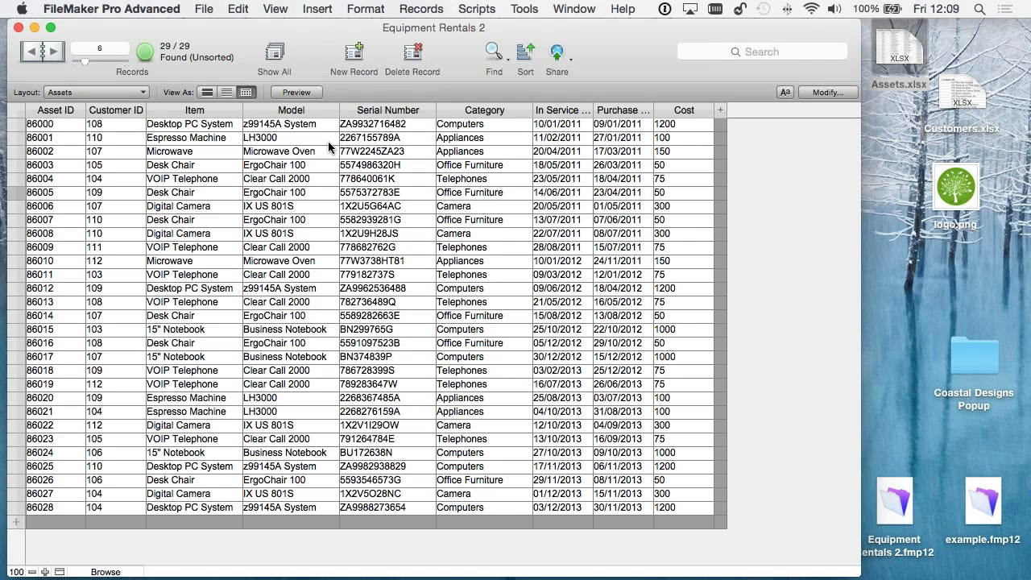
pyautogui.moveTo(527, 114)
pyautogui.click(528, 115)
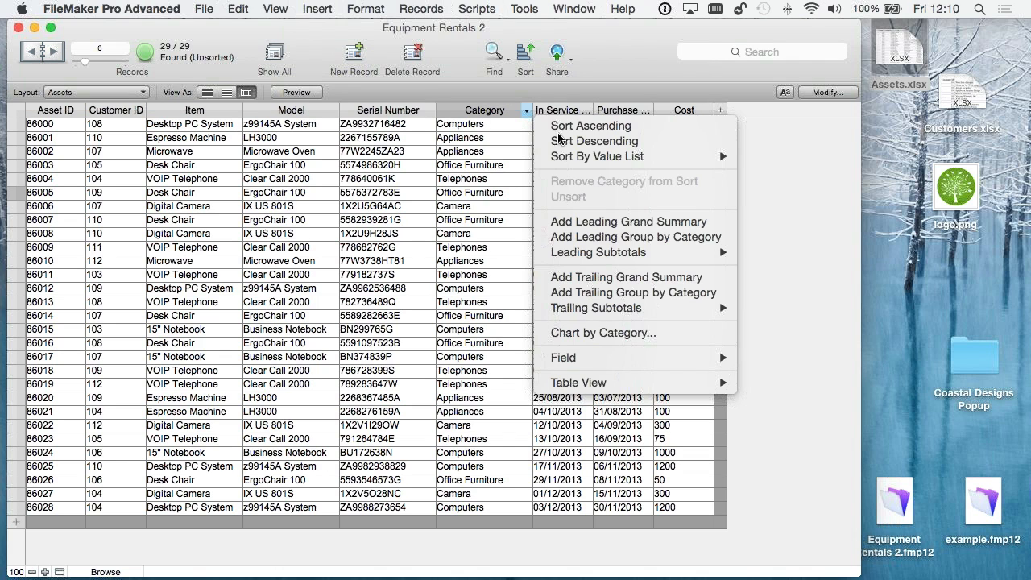
pyautogui.click(571, 126)
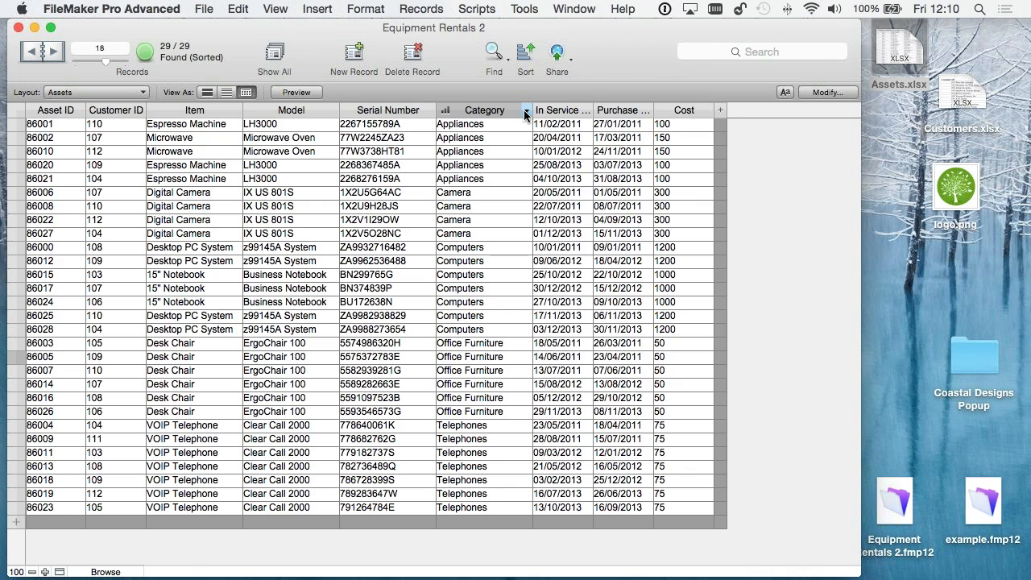
# - Create a column chart of the assets counted by Category and save it as a layout named Category Count
pyautogui.click(525, 111)
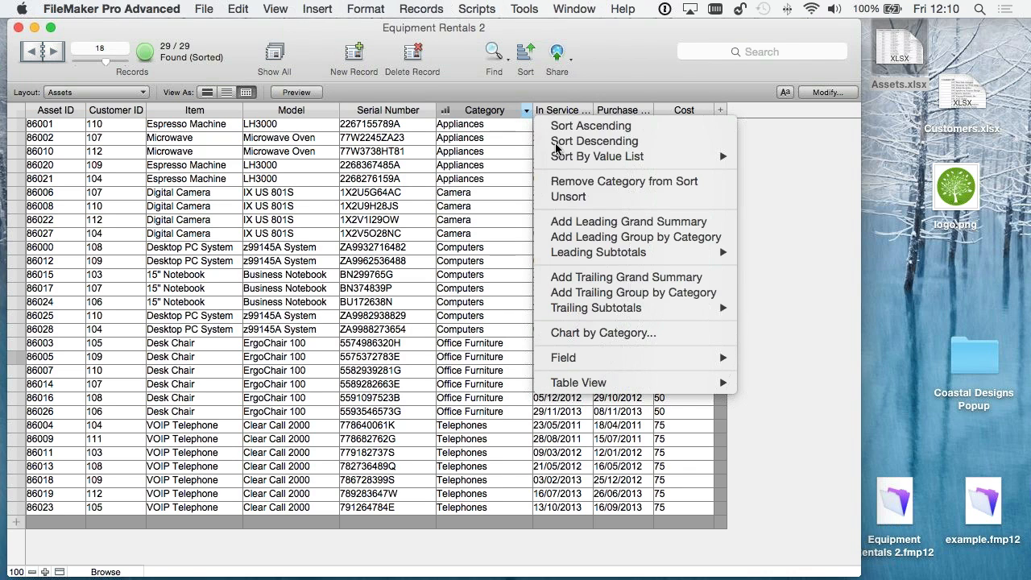
pyautogui.click(614, 336)
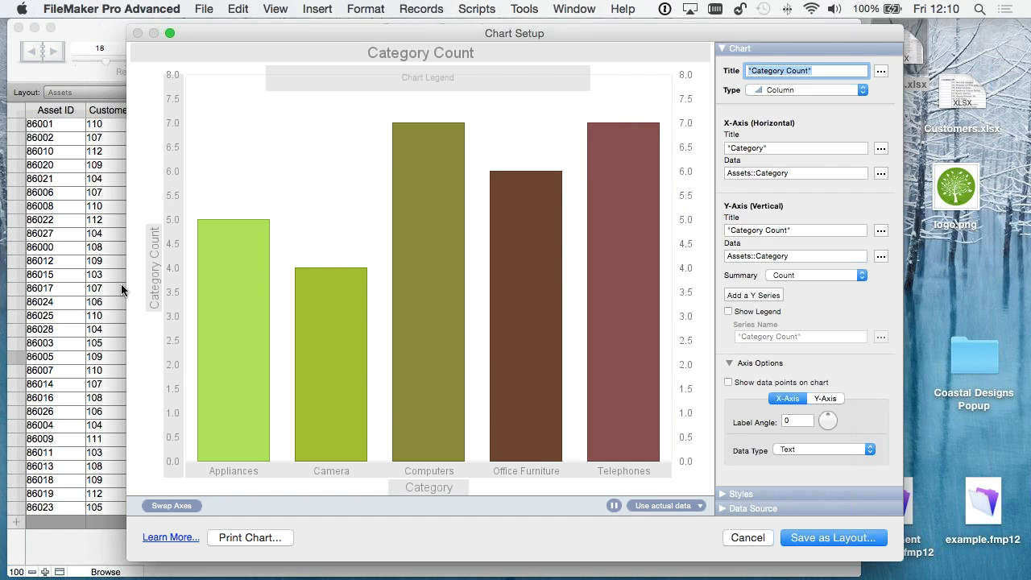
pyautogui.click(825, 538)
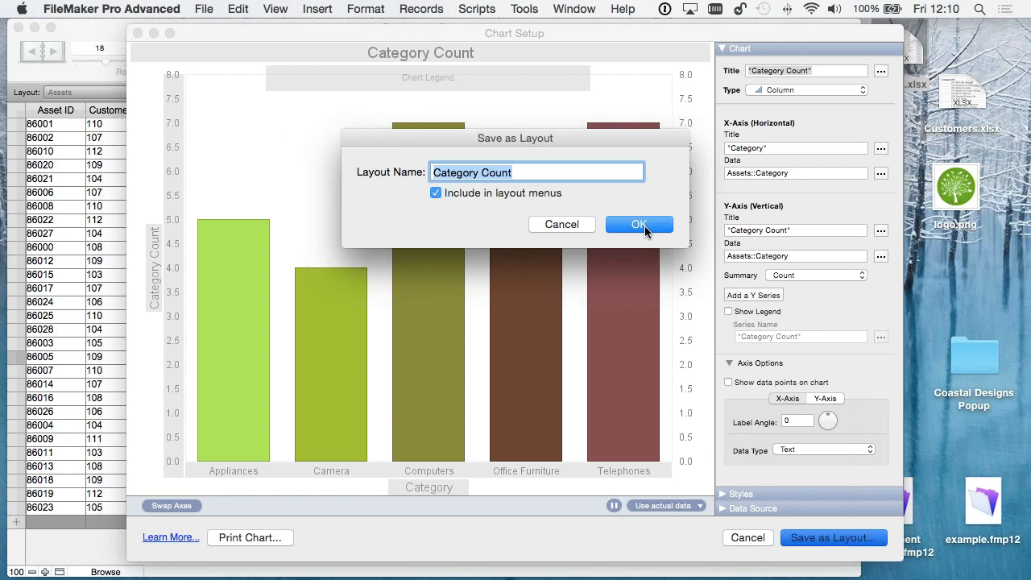
pyautogui.click(639, 224)
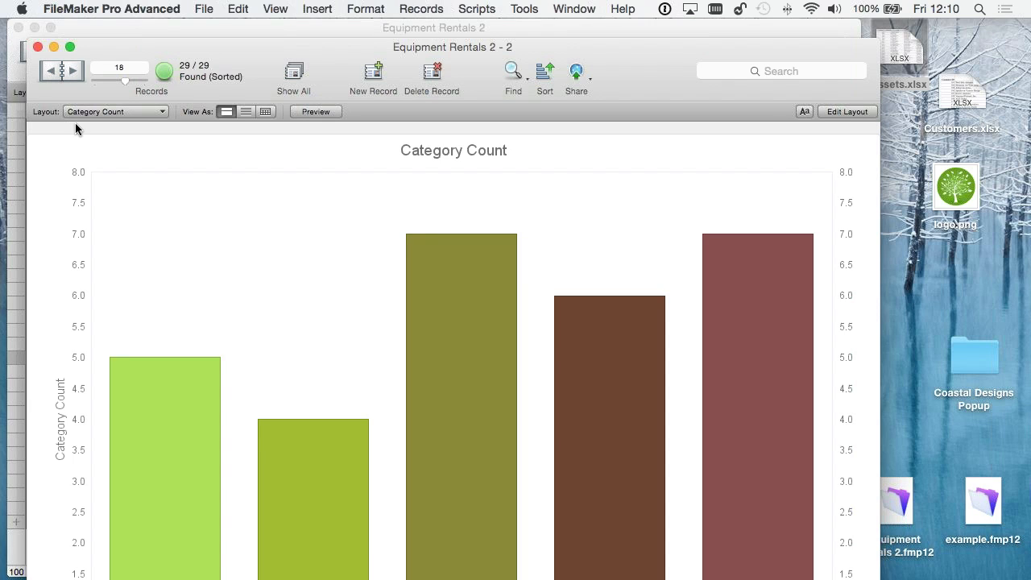
# - Select the Category Count layout in the Charts folder and look over the whole chart
pyautogui.click(80, 112)
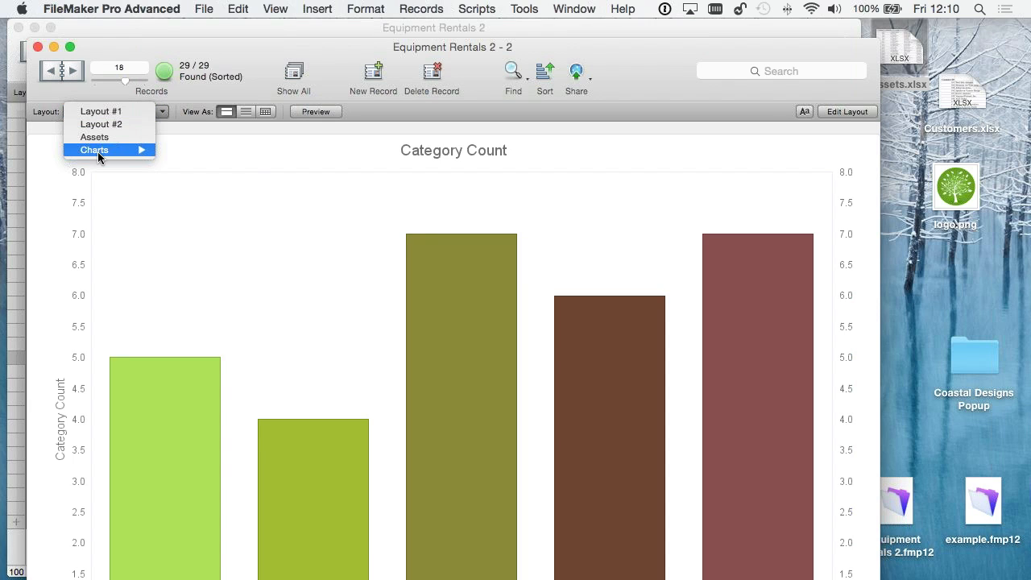
pyautogui.moveTo(97, 151)
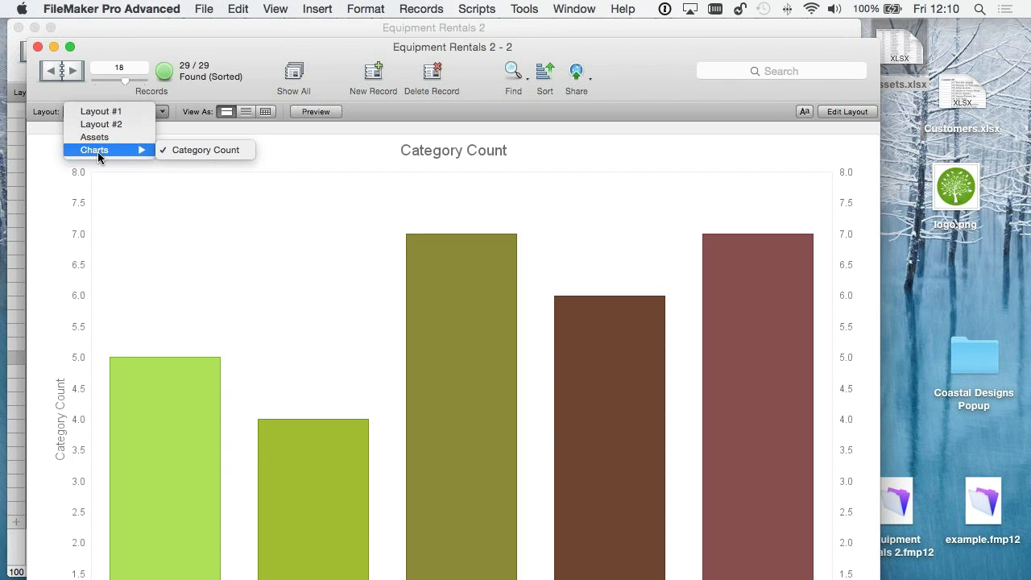
pyautogui.click(192, 152)
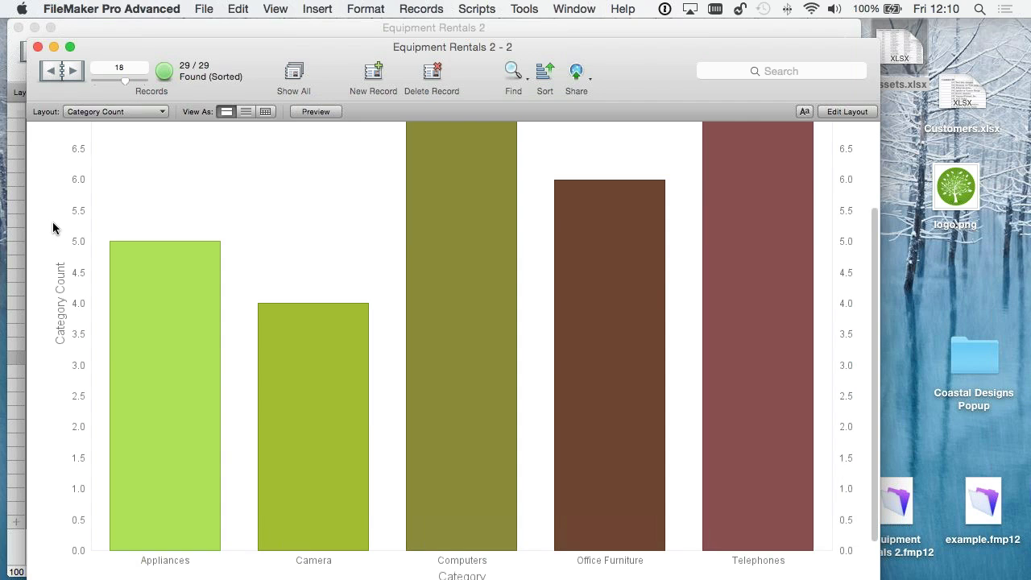
pyautogui.scroll(4, 53, 228)
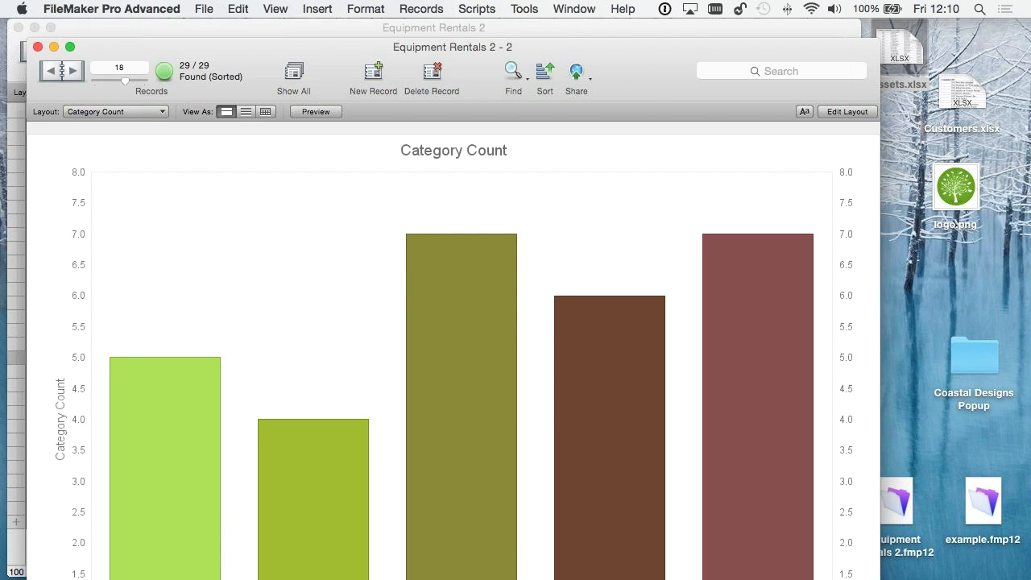
# - Switch to the Assets layout in form view and open it for layout editing
pyautogui.click(93, 115)
pyautogui.press('Down')
pyautogui.press('Down')
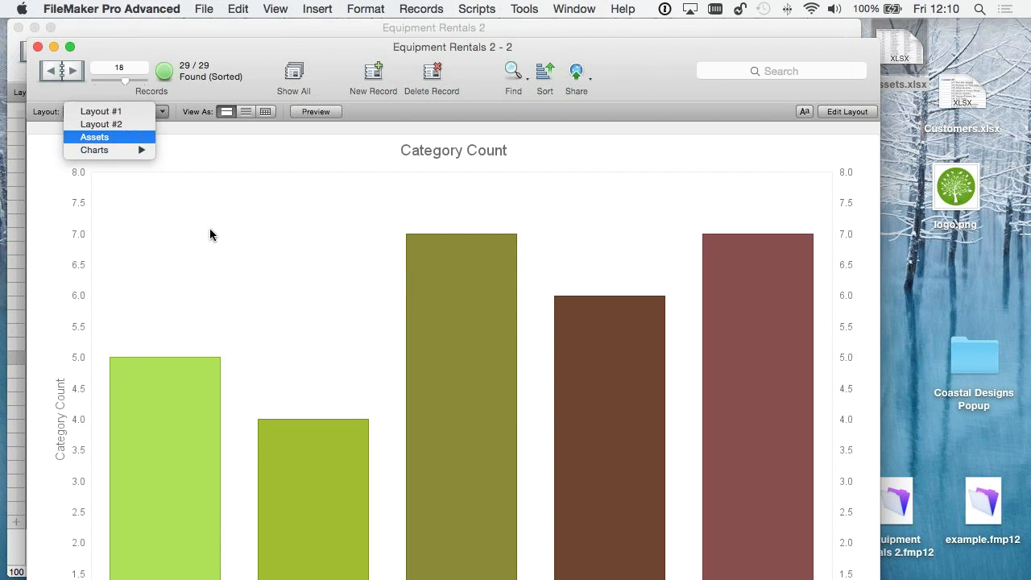
pyautogui.press('Return')
pyautogui.click(226, 111)
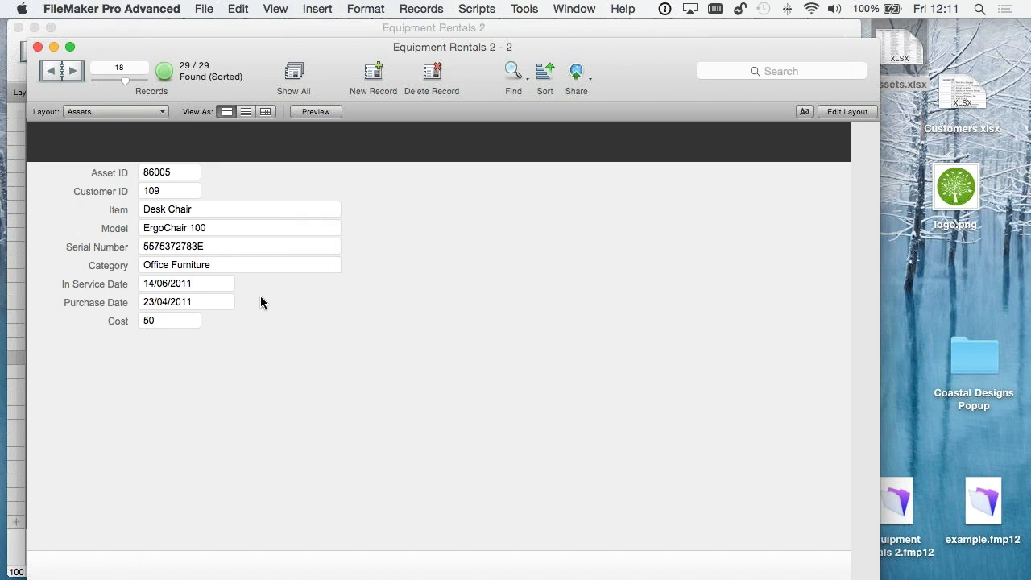
pyautogui.click(848, 111)
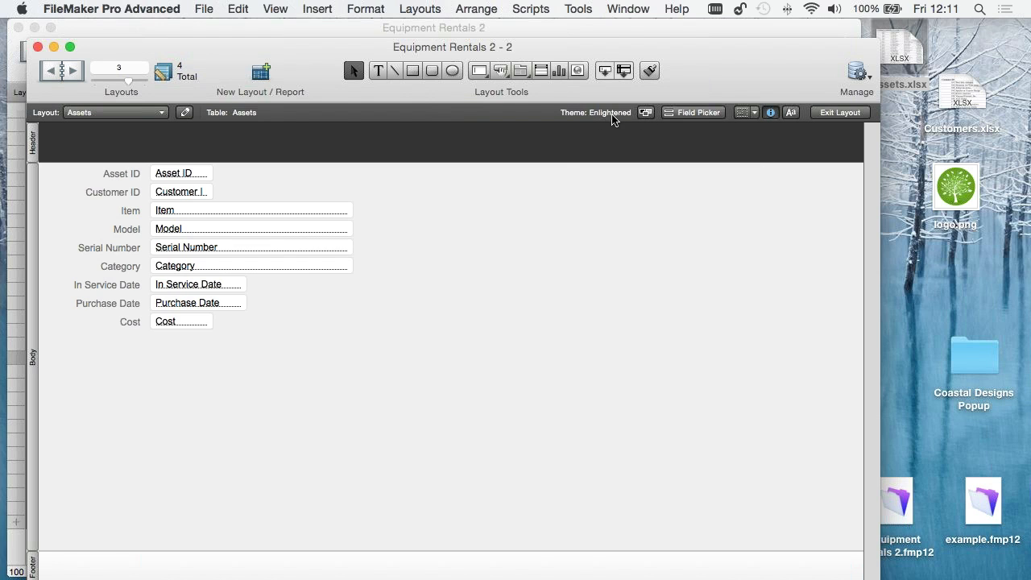
# - Apply the Enlightened Print theme to the Assets layout
pyautogui.click(645, 112)
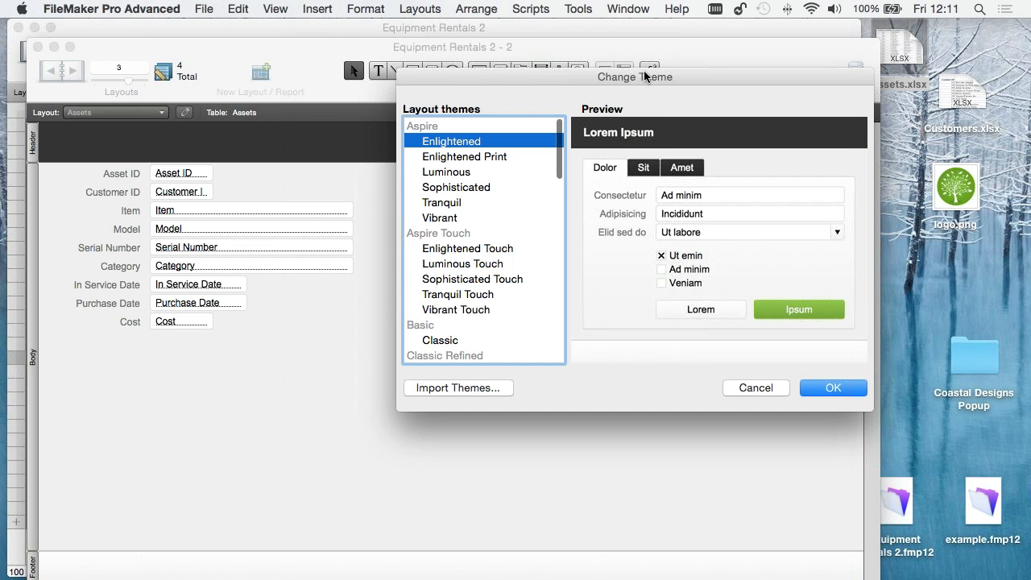
pyautogui.moveTo(644, 70); pyautogui.dragTo(642, 151)
pyautogui.moveTo(564, 147); pyautogui.dragTo(533, 126)
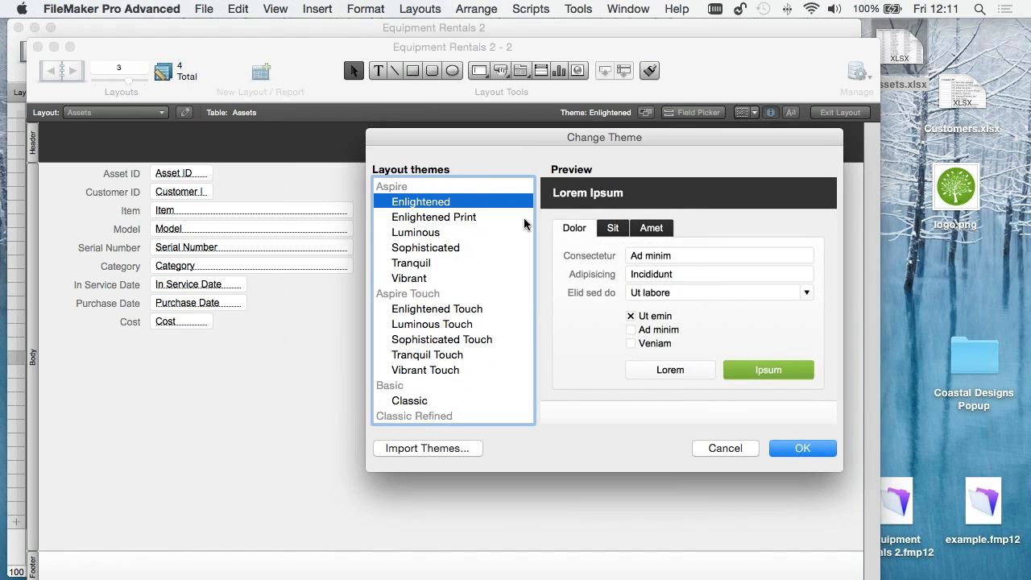
pyautogui.click(453, 218)
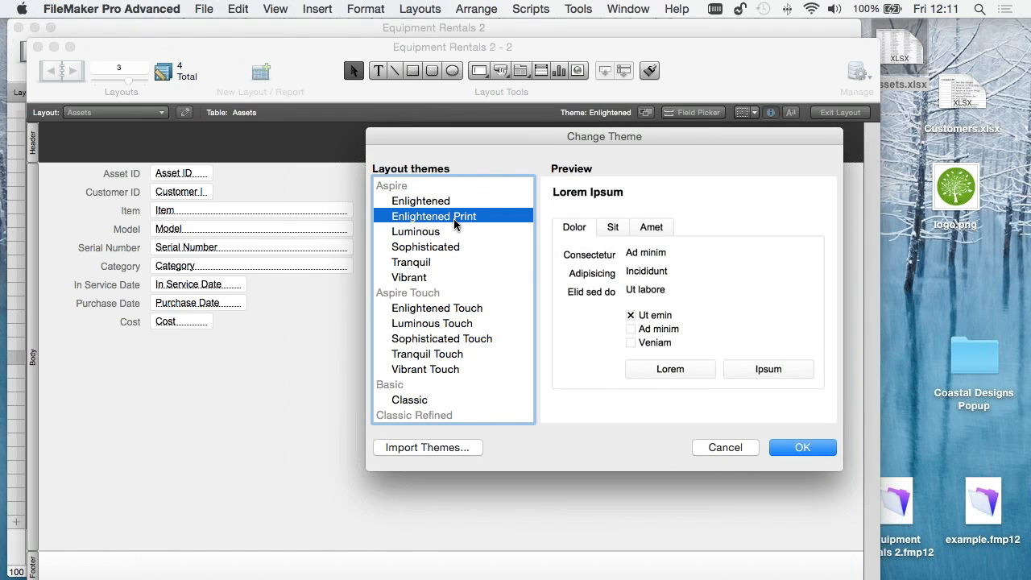
pyautogui.click(806, 447)
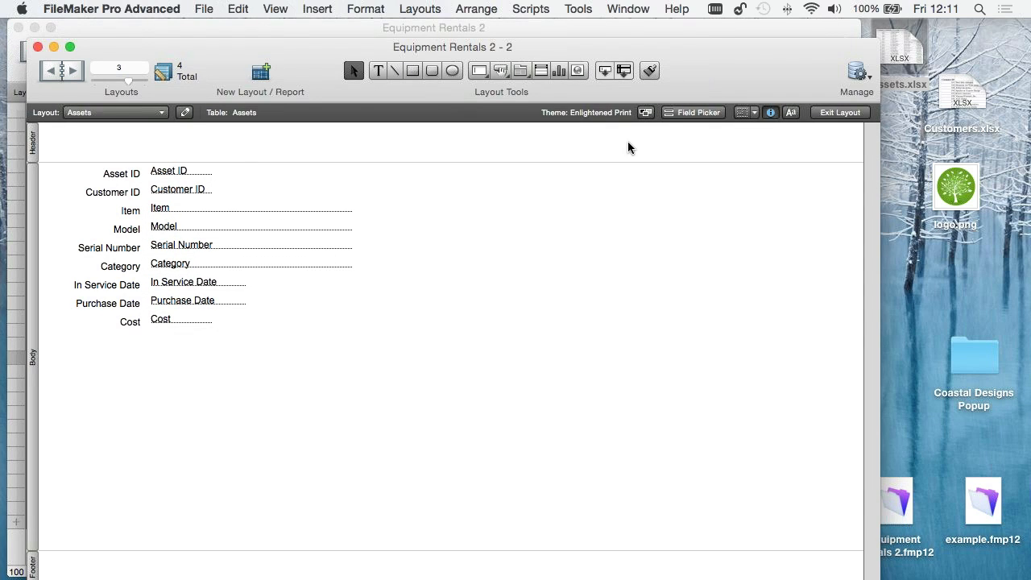
# - Change the Assets layout's theme to Sophisticated
pyautogui.click(646, 112)
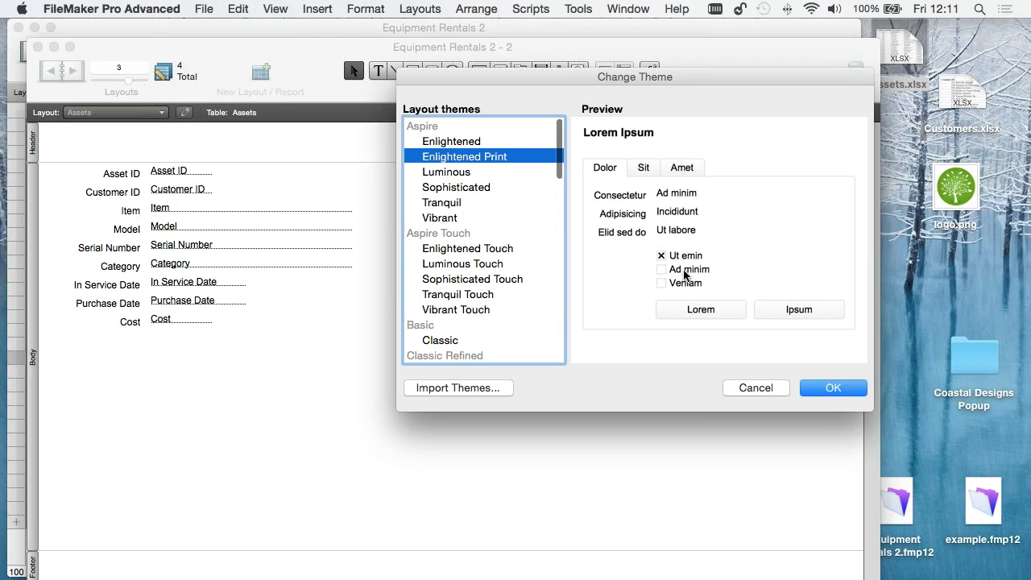
pyautogui.click(434, 187)
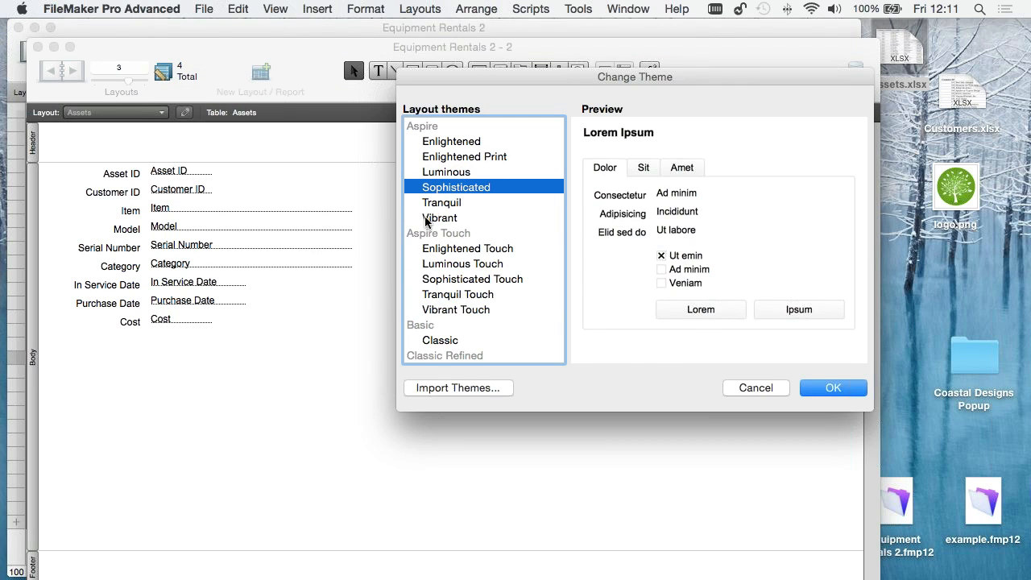
pyautogui.scroll(-1, 426, 215)
pyautogui.click(834, 388)
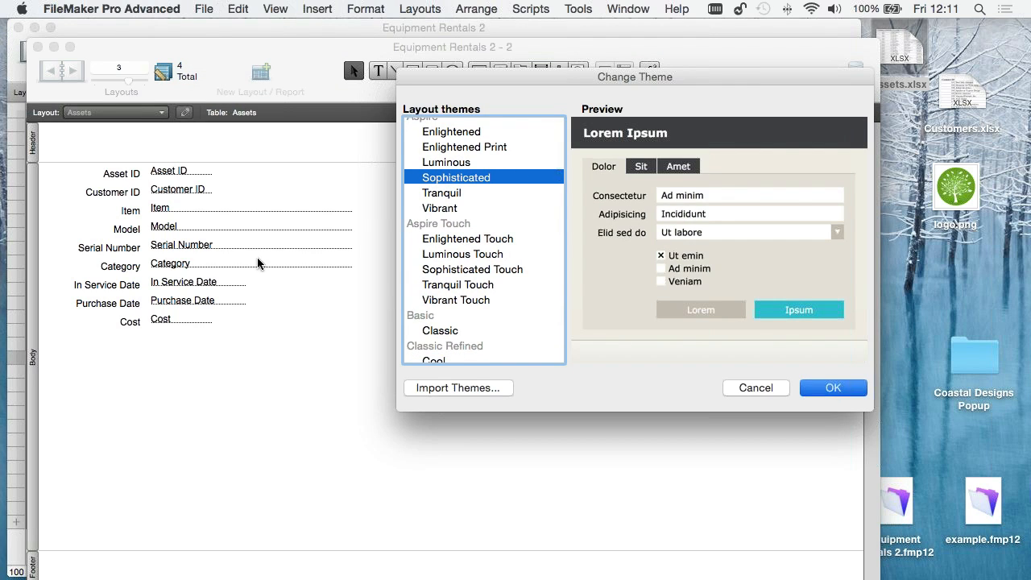
# - Move all the fields and their labels together slightly down and right in the body, to about x 1.73 cm, y 2.96 cm
pyautogui.press('super+a')
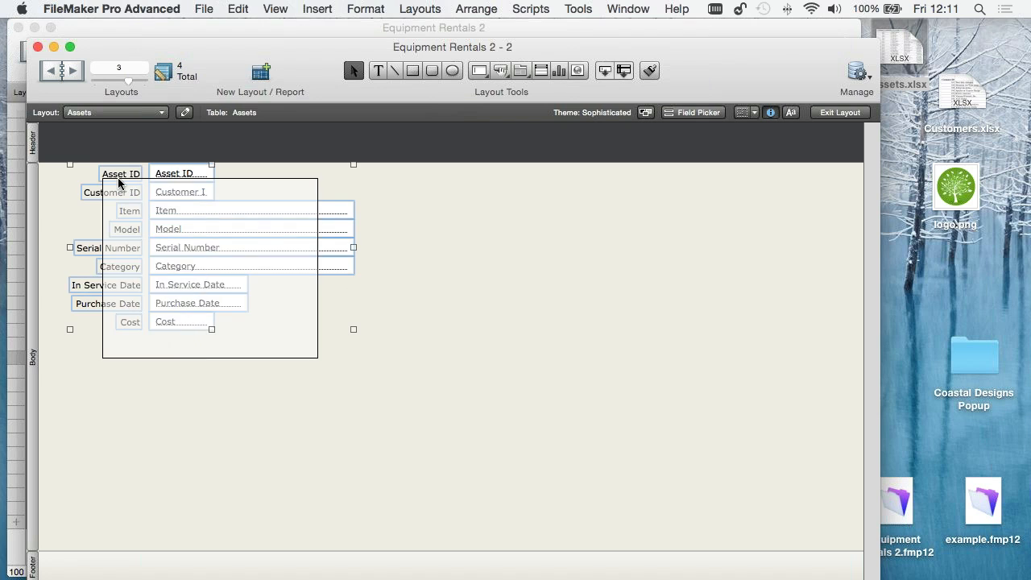
pyautogui.moveTo(184, 211); pyautogui.dragTo(192, 236)
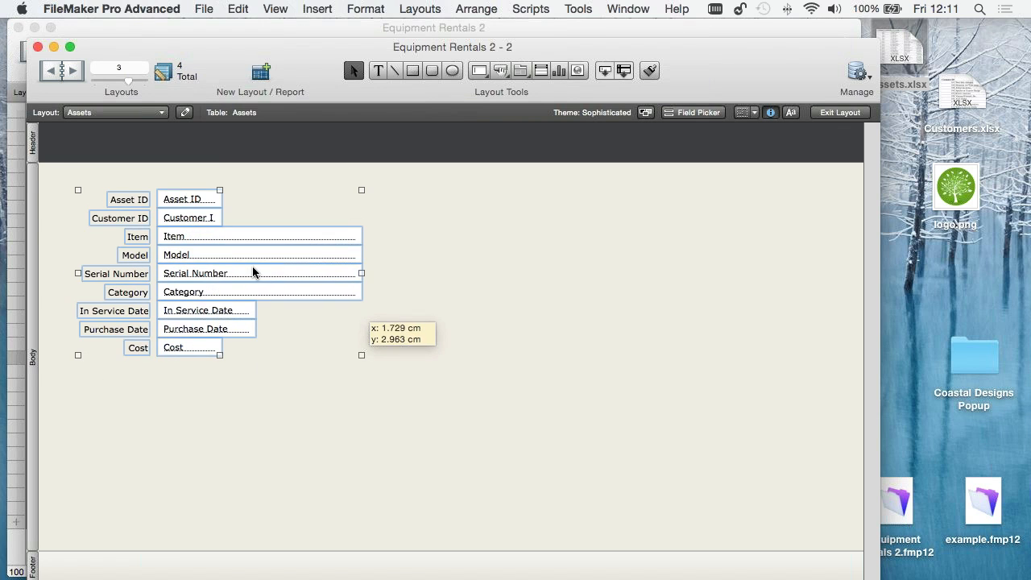
pyautogui.click(238, 360)
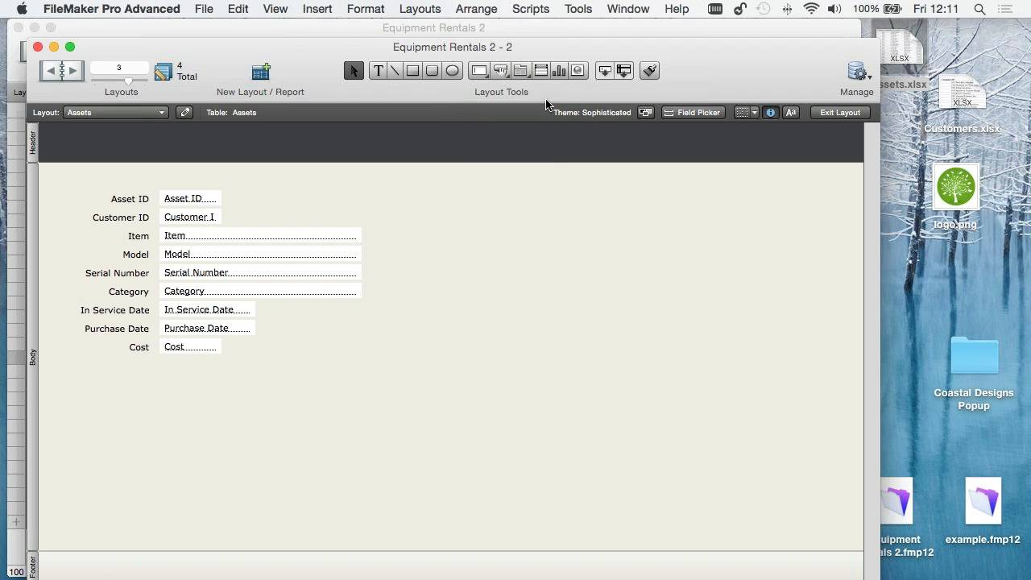
# - Add a button with the action Do Nothing and the label Button beside the fields, and show its available styles
pyautogui.moveTo(460, 185)
pyautogui.mouseDown()
pyautogui.moveTo(543, 202)
pyautogui.moveTo(552, 222)
pyautogui.mouseUp()
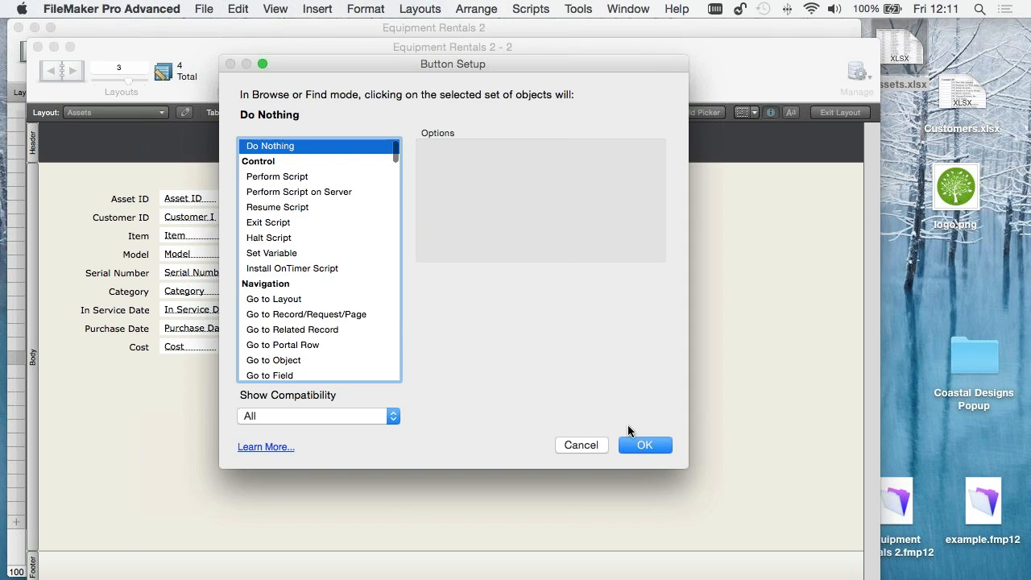
pyautogui.click(648, 445)
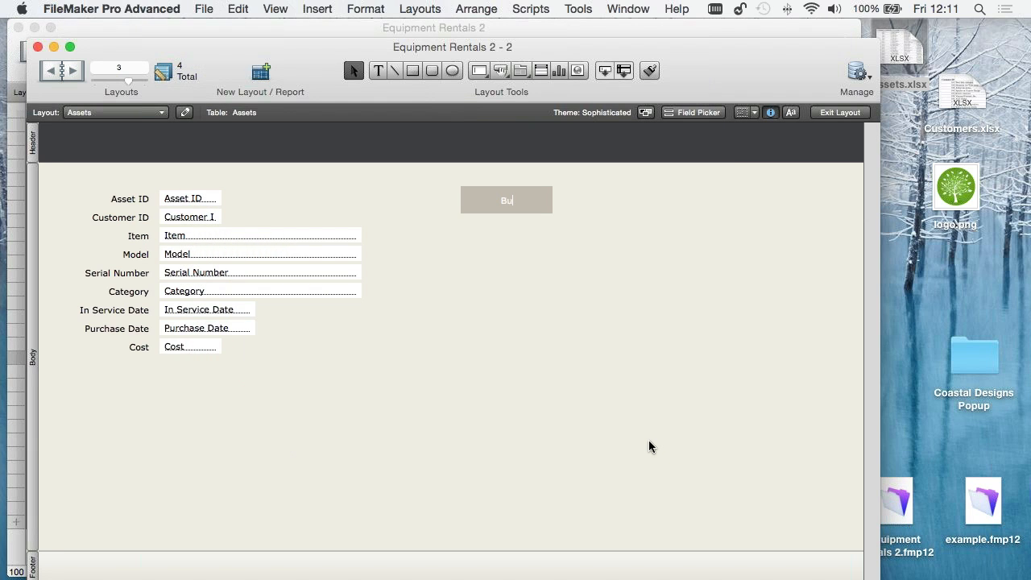
pyautogui.write('Button')
pyautogui.click(493, 206)
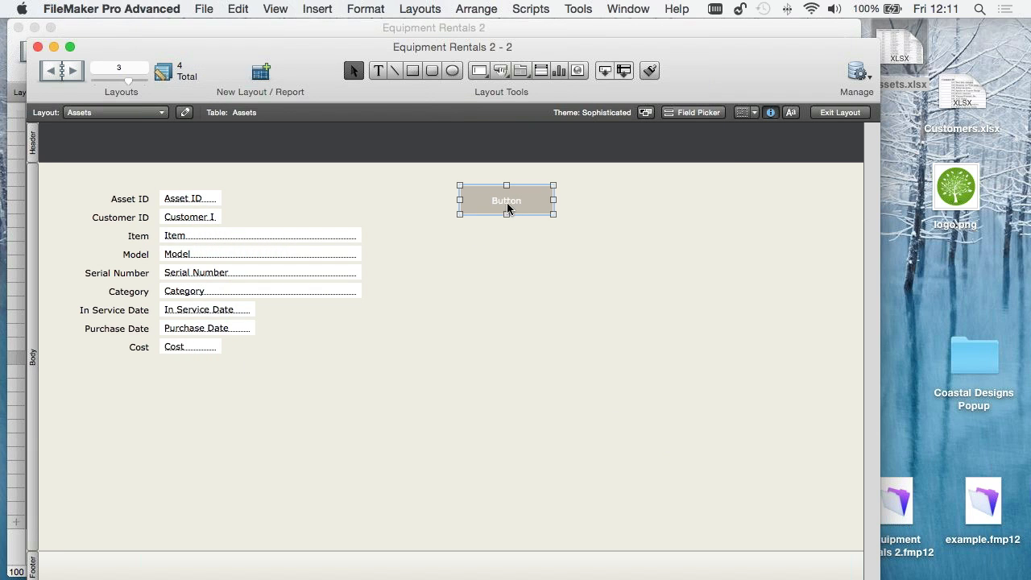
pyautogui.moveTo(487, 208); pyautogui.dragTo(472, 207)
pyautogui.click(771, 113)
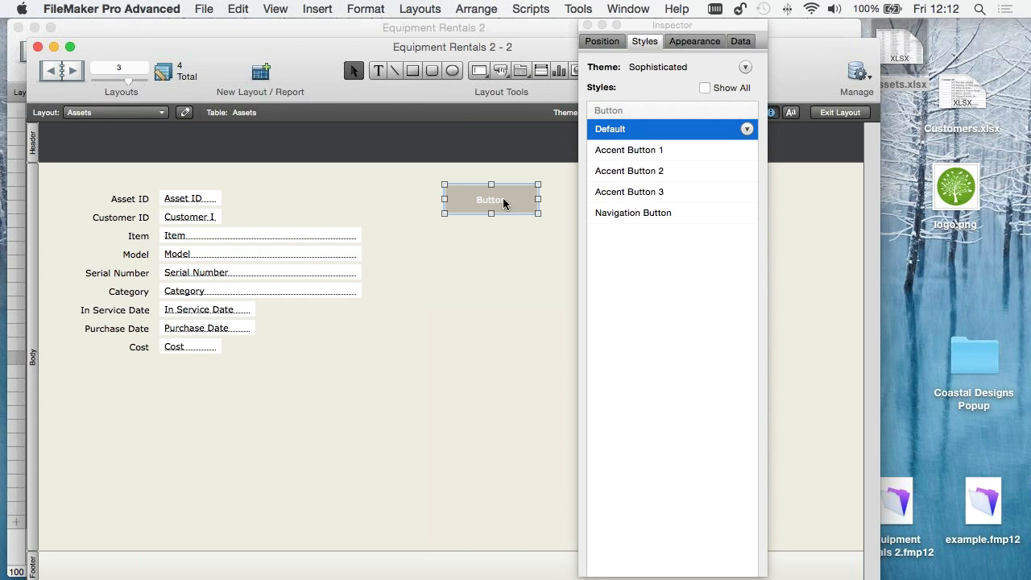
# - Try the Minimal Edit Box style on the Item field and restore its Default style
pyautogui.click(300, 236)
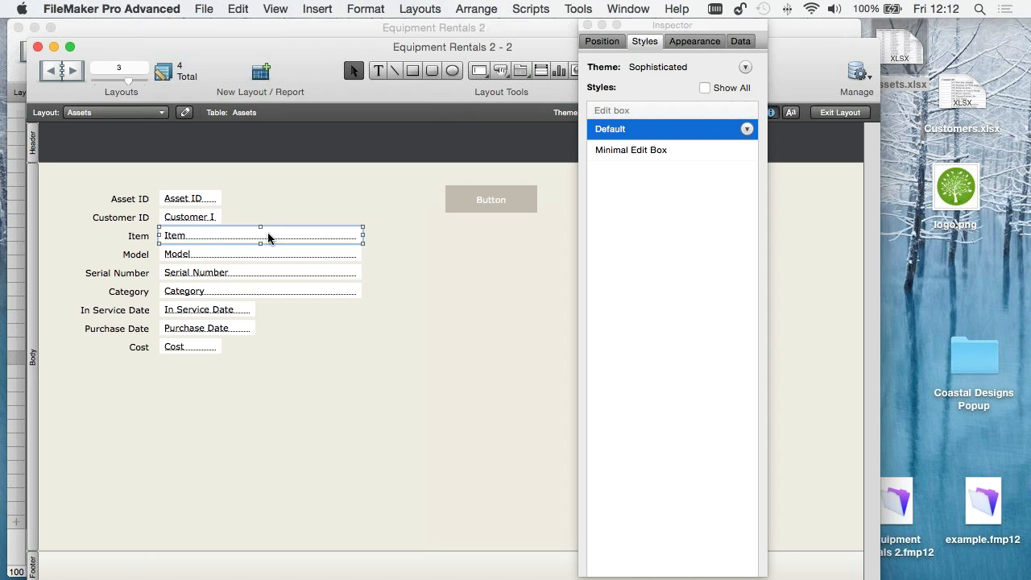
pyautogui.click(614, 151)
pyautogui.click(609, 130)
# - Preview the theme's other button styles on the button and apply Accent Button 1
pyautogui.click(493, 200)
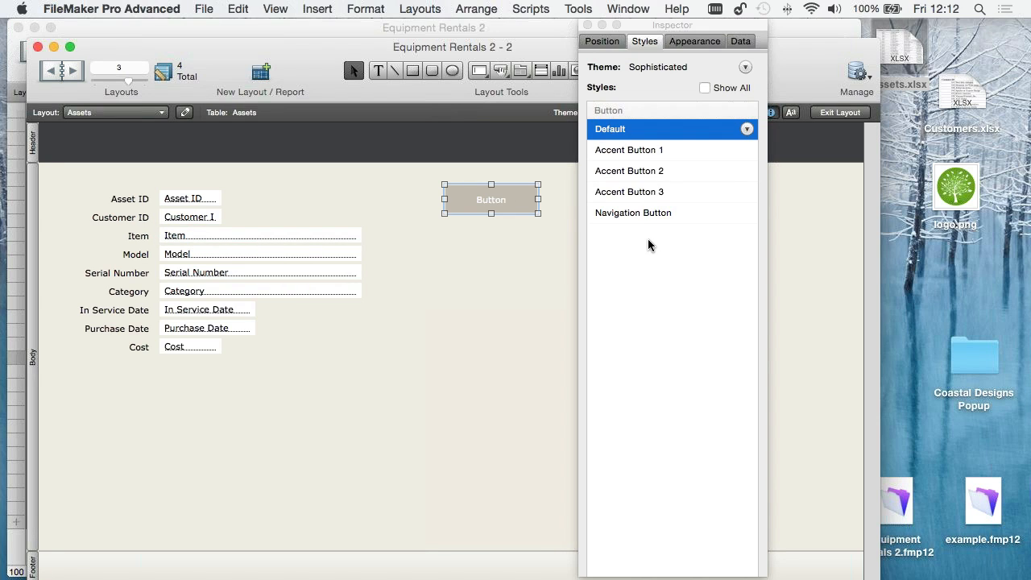
pyautogui.click(627, 152)
pyautogui.press('Down')
pyautogui.press('Down')
pyautogui.press('Down')
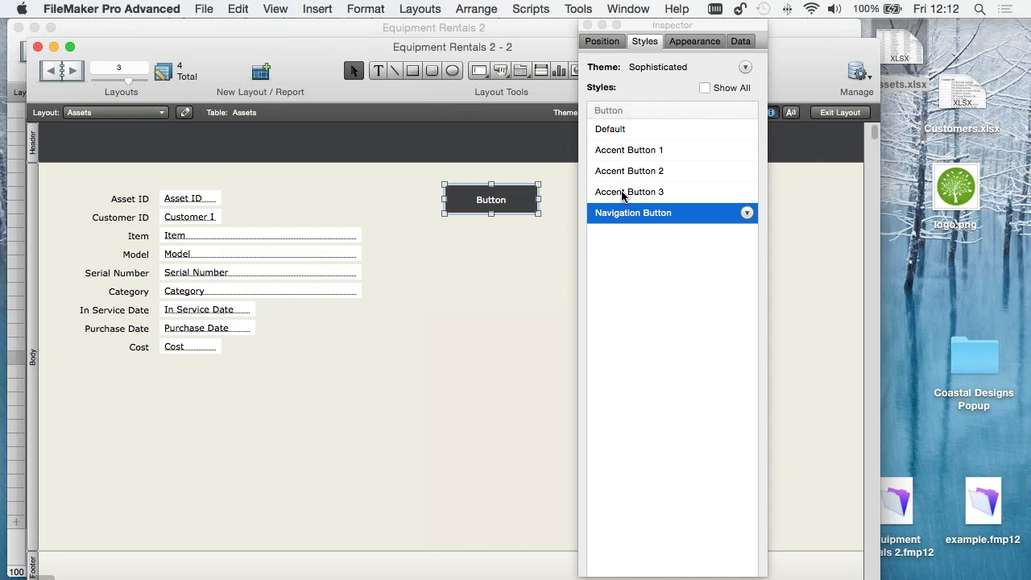
pyautogui.press('Up')
pyautogui.press('Up')
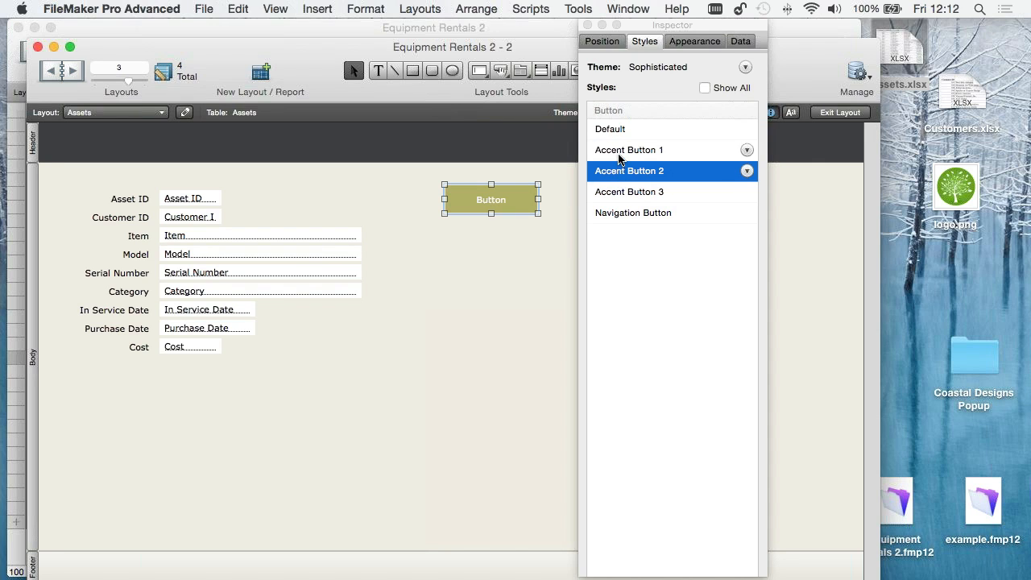
pyautogui.click(621, 153)
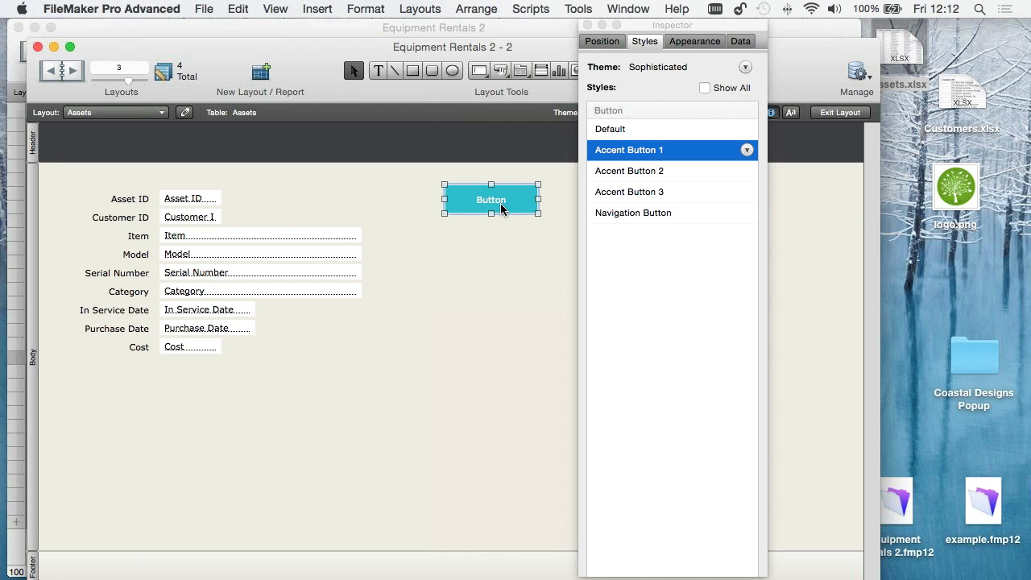
# - Duplicate the button and place the copy directly below the original
pyautogui.moveTo(501, 209); pyautogui.dragTo(481, 248)
pyautogui.click(524, 276)
pyautogui.click(514, 243)
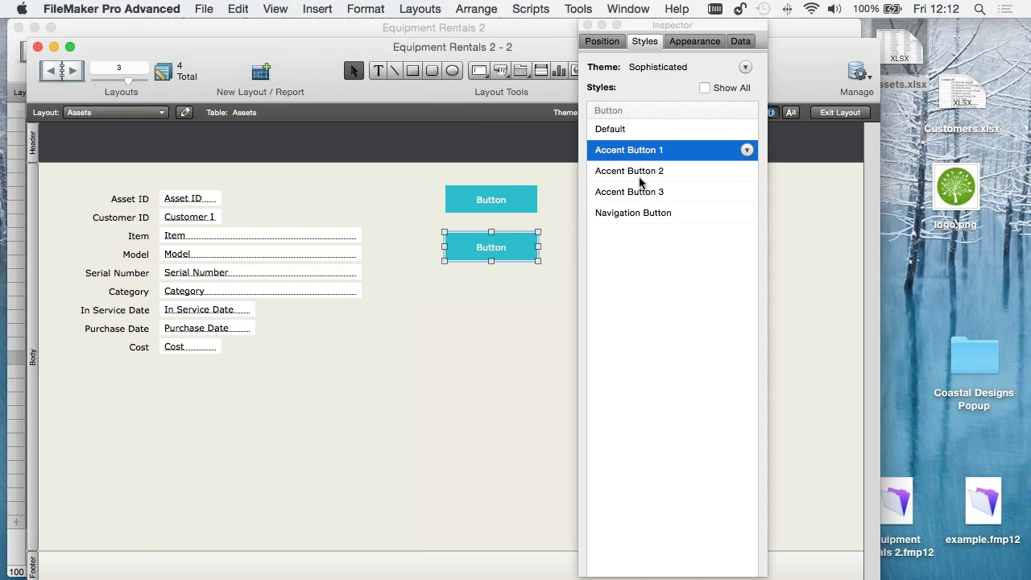
# - Darken the upper button's solid fill to a deeper teal at 100% opacity
pyautogui.click(498, 196)
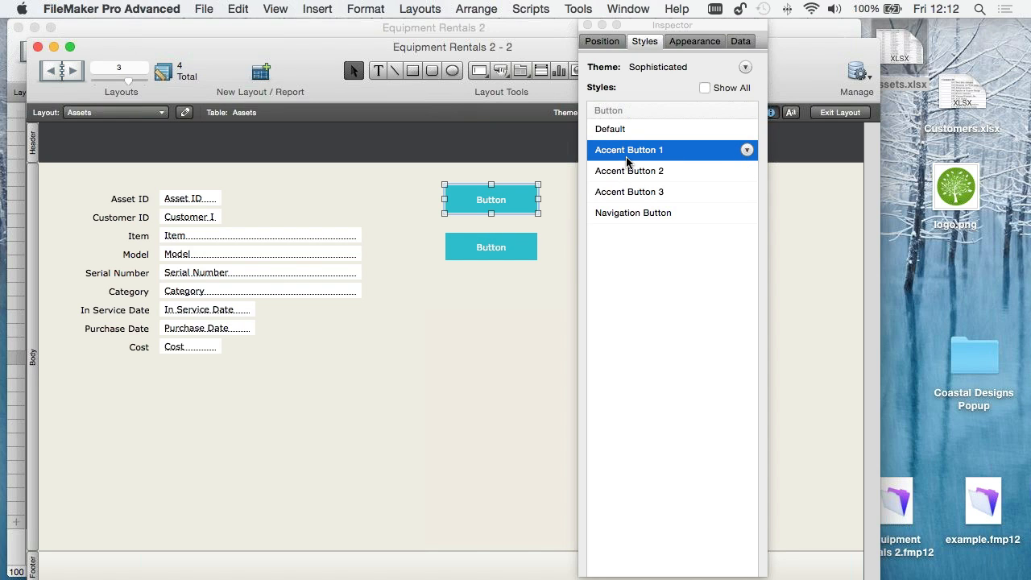
pyautogui.click(689, 43)
pyautogui.click(633, 221)
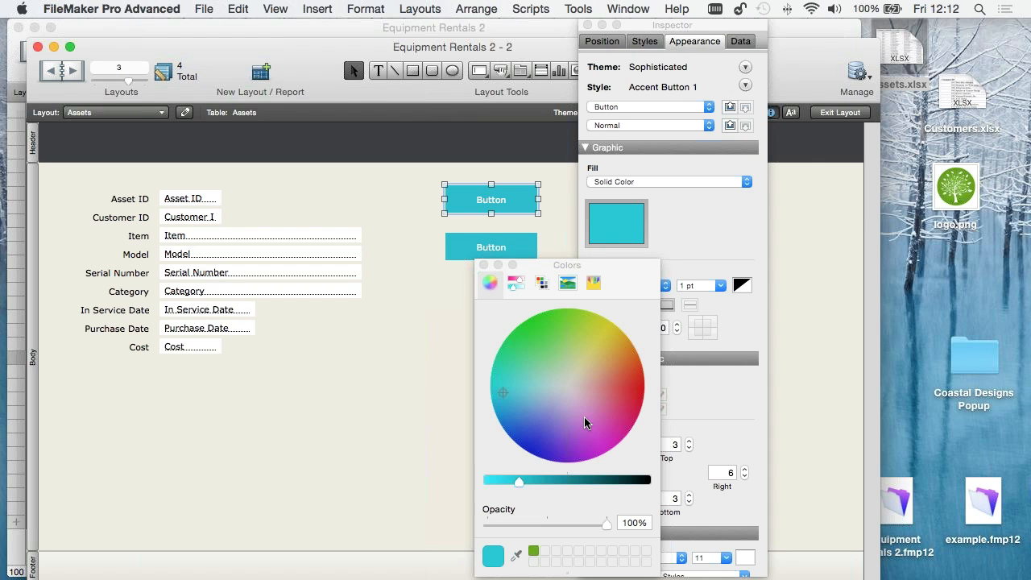
pyautogui.moveTo(525, 481); pyautogui.dragTo(563, 479)
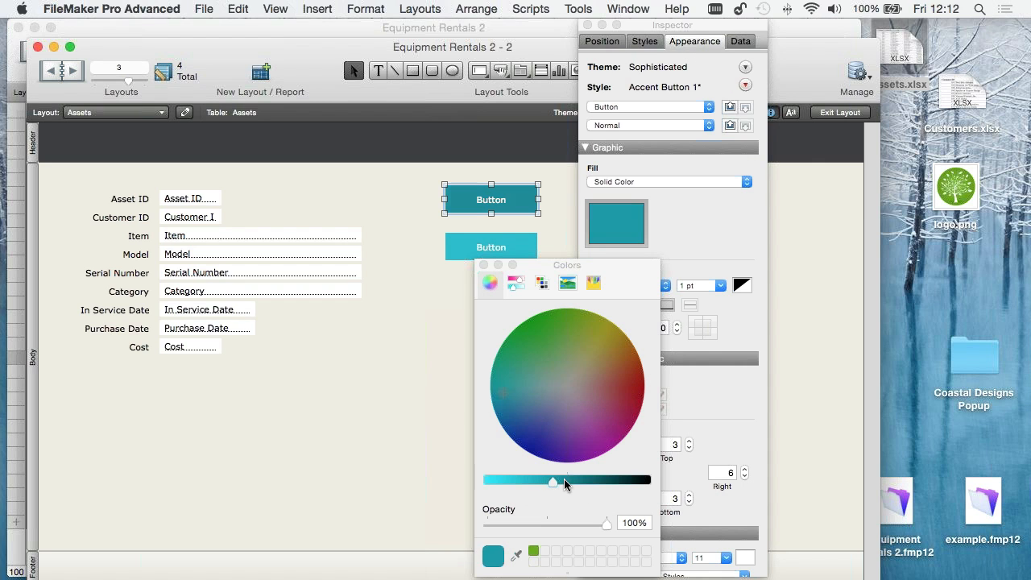
pyautogui.click(484, 265)
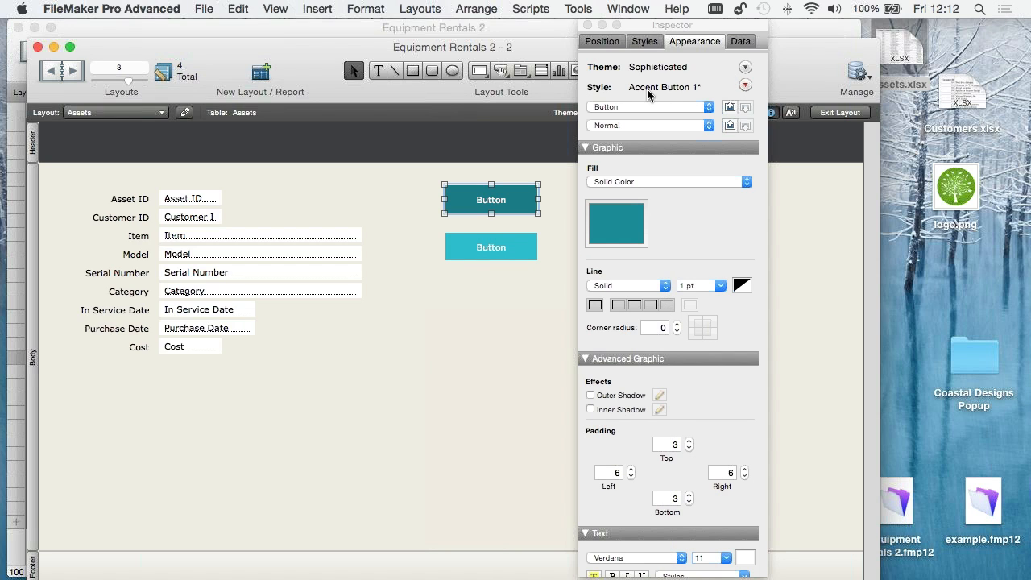
# - Save the upper button's changed fill to its current style, Accent Button 1, and deselect the button
pyautogui.click(745, 85)
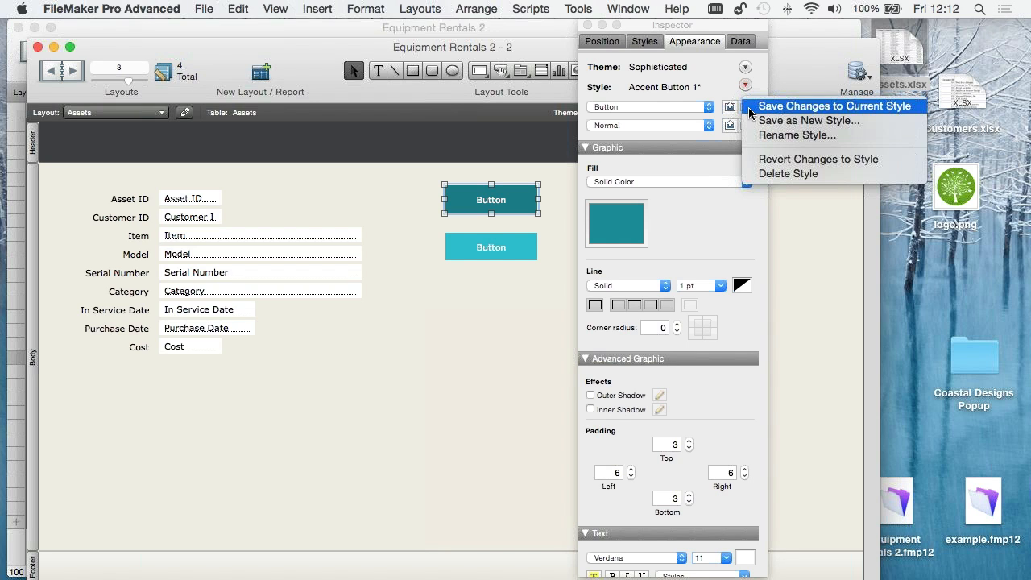
pyautogui.click(821, 107)
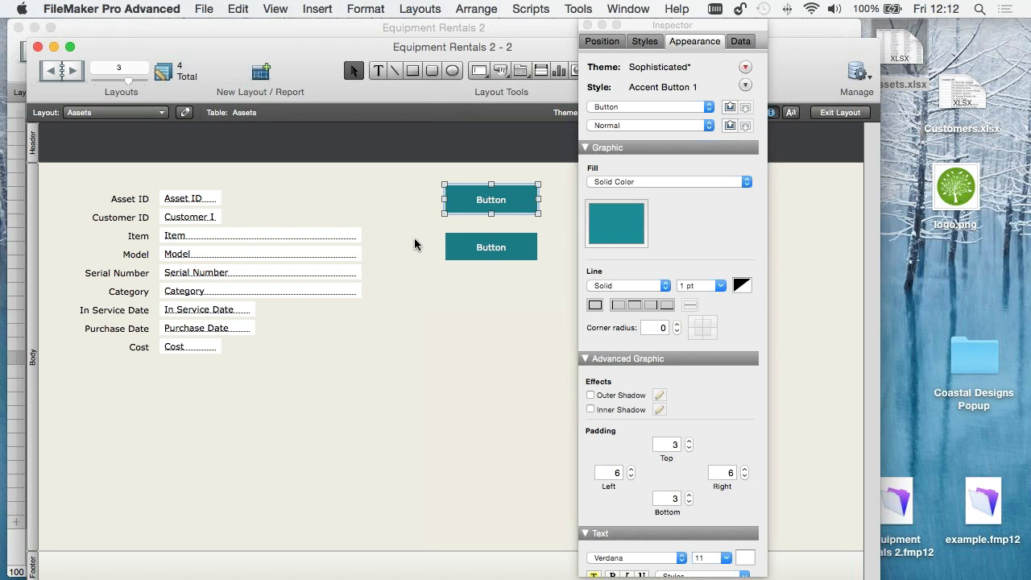
pyautogui.click(462, 283)
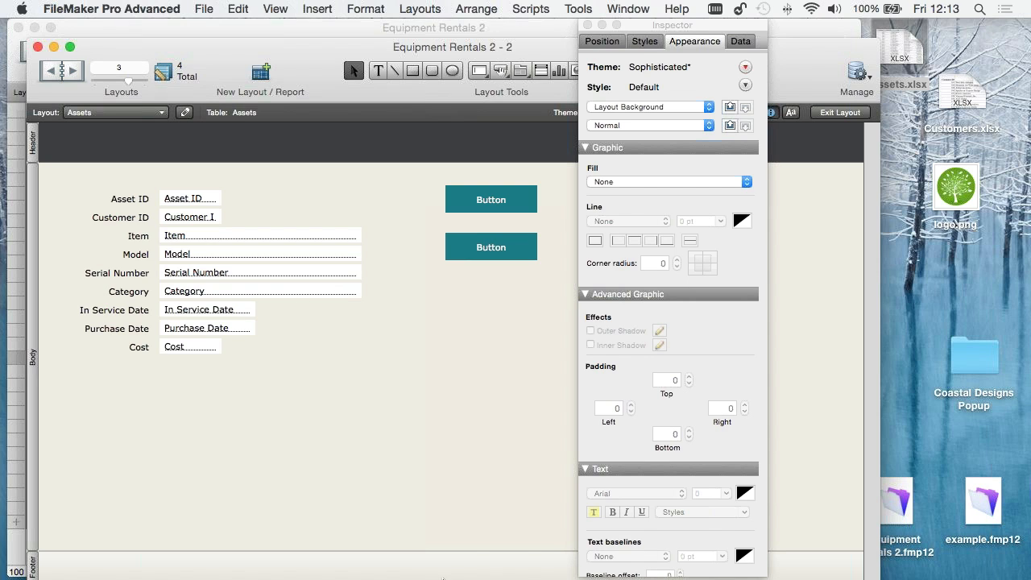
pyautogui.click(449, 551)
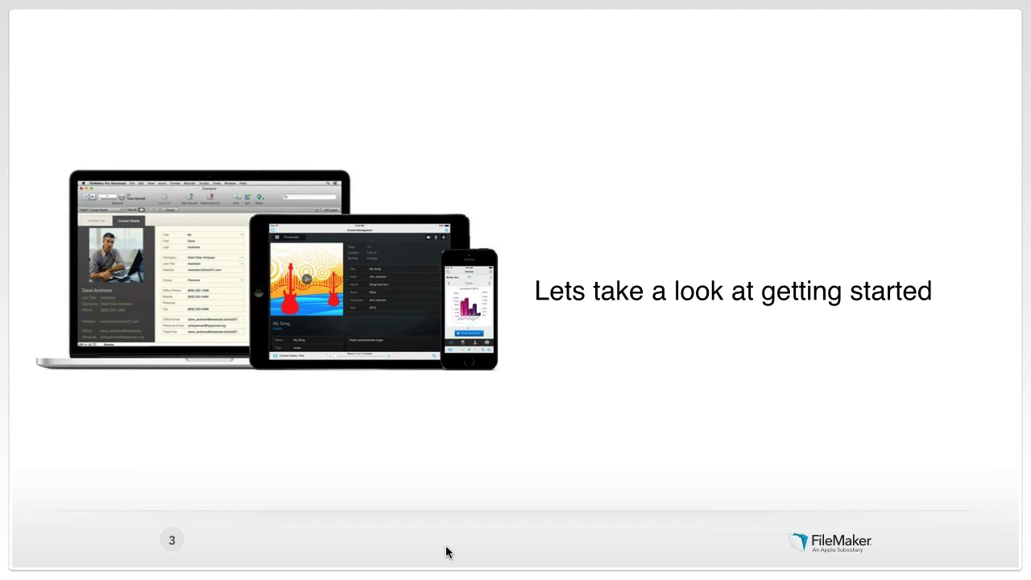
pyautogui.click(449, 551)
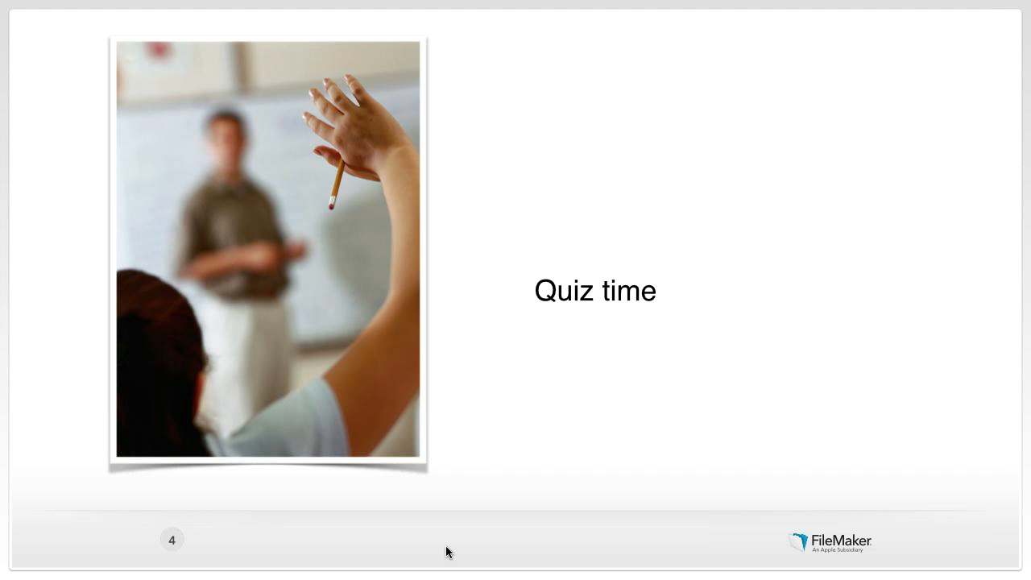
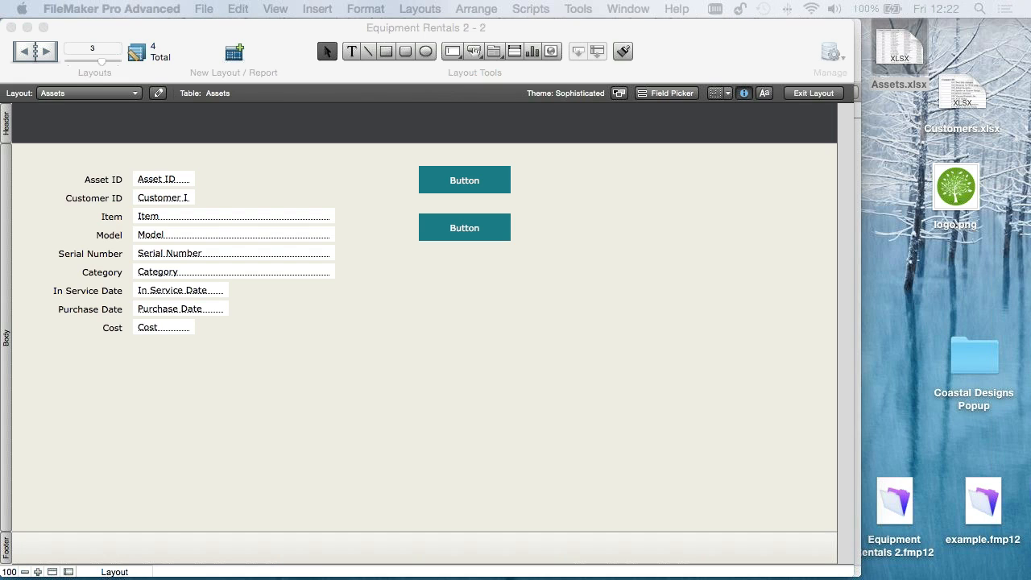
# - Close the Inspector and start a new layout, discarding the unsaved changes to the Assets layout
pyautogui.click(67, 94)
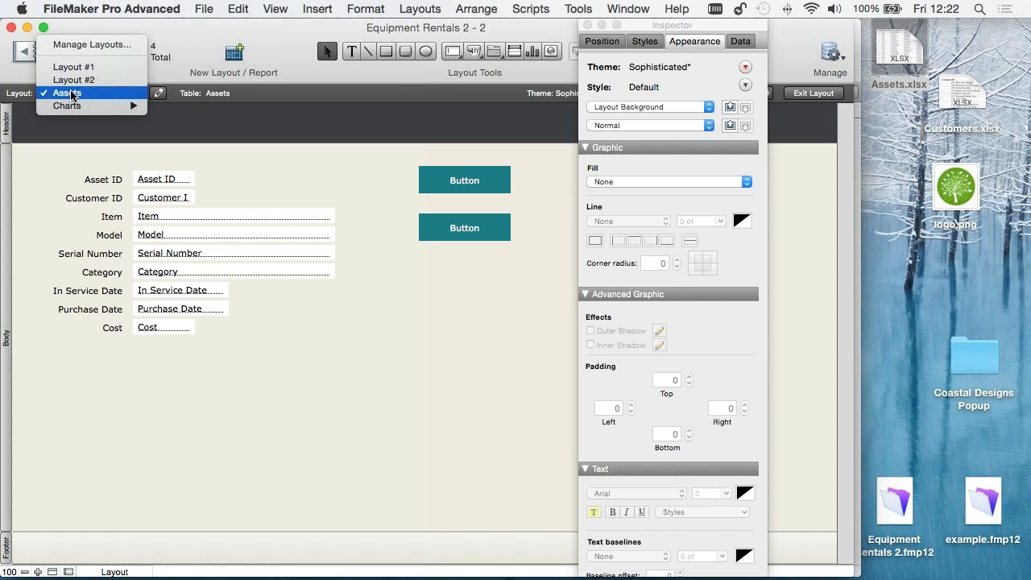
pyautogui.click(334, 72)
pyautogui.click(588, 25)
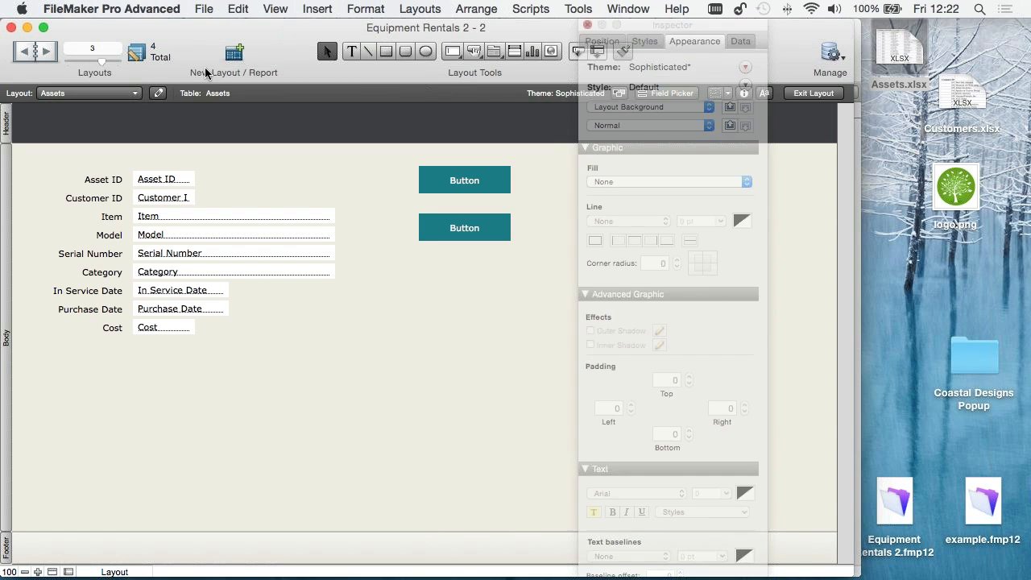
pyautogui.click(231, 54)
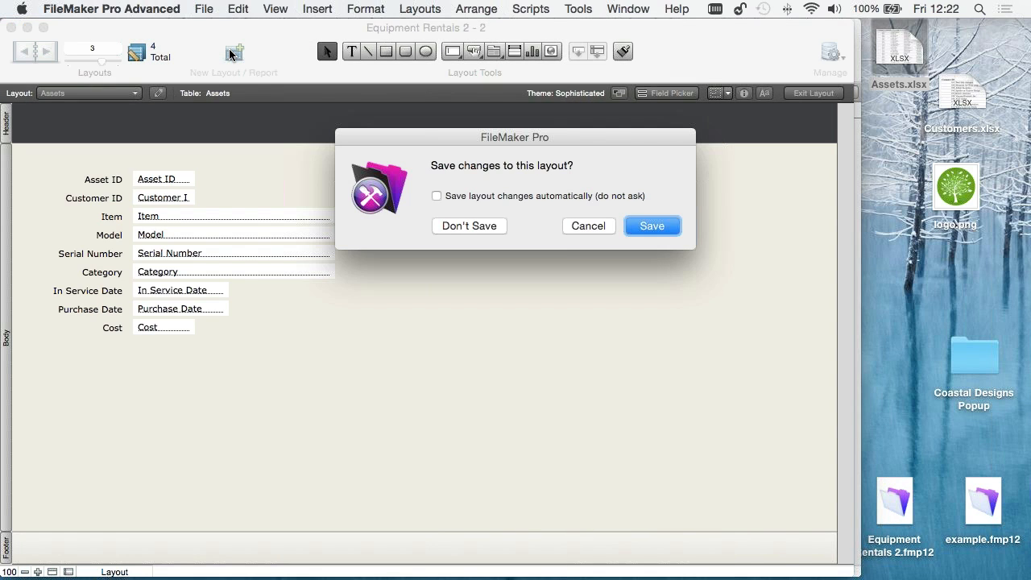
pyautogui.click(500, 225)
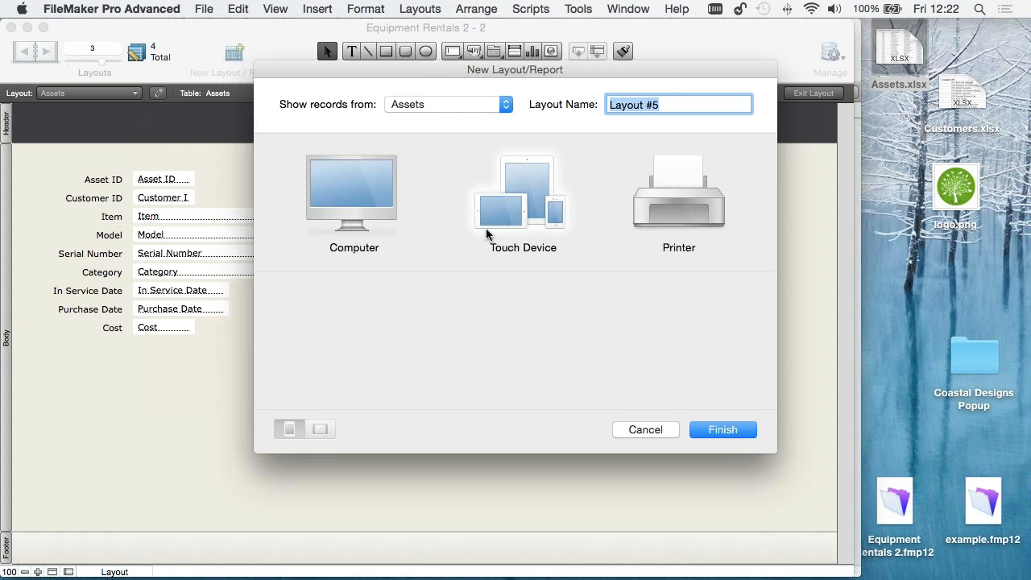
# - Create a computer form layout named Customers that shows records from the Customers table
pyautogui.click(365, 203)
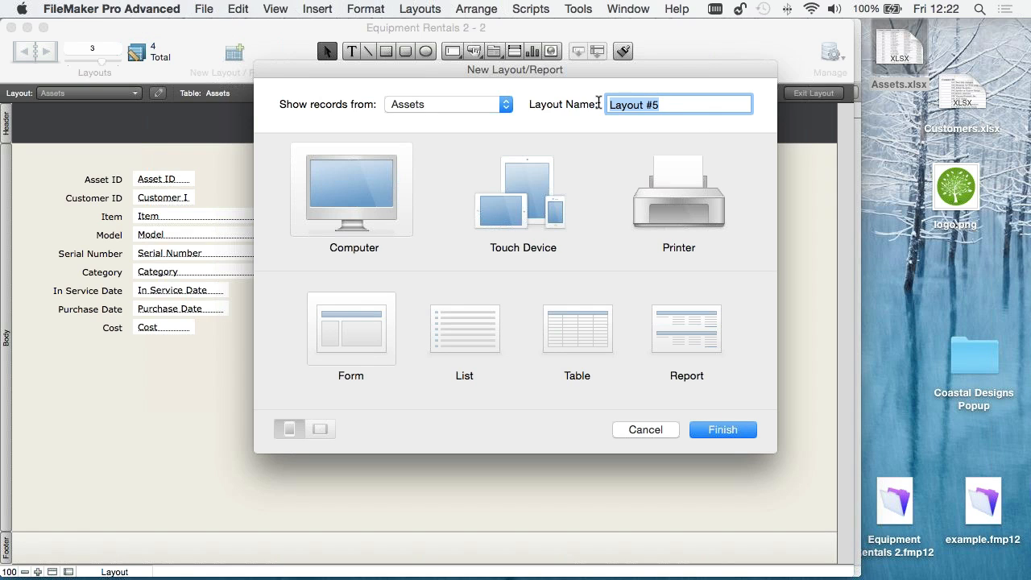
pyautogui.write('Customers')
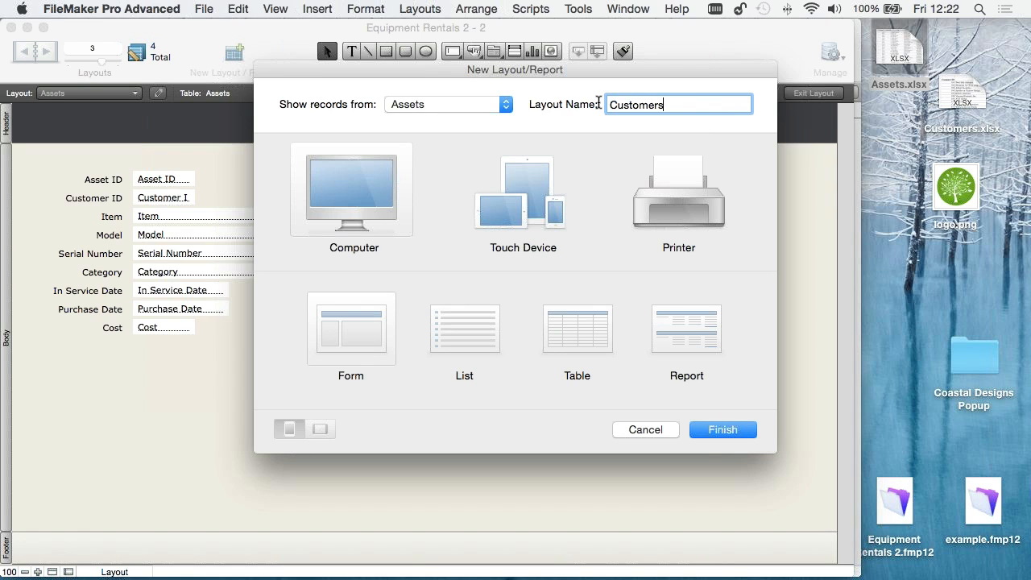
pyautogui.click(425, 105)
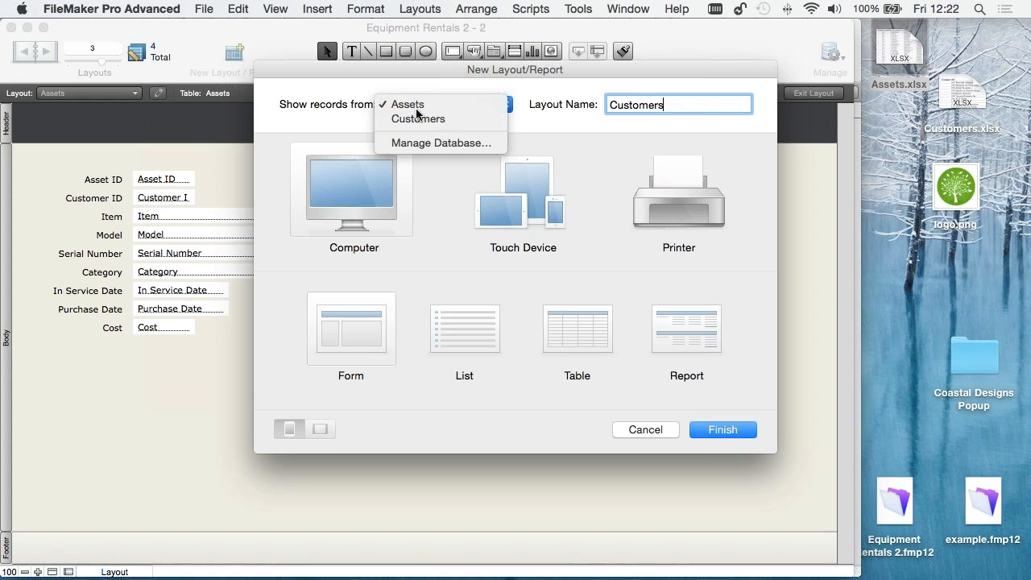
pyautogui.click(419, 118)
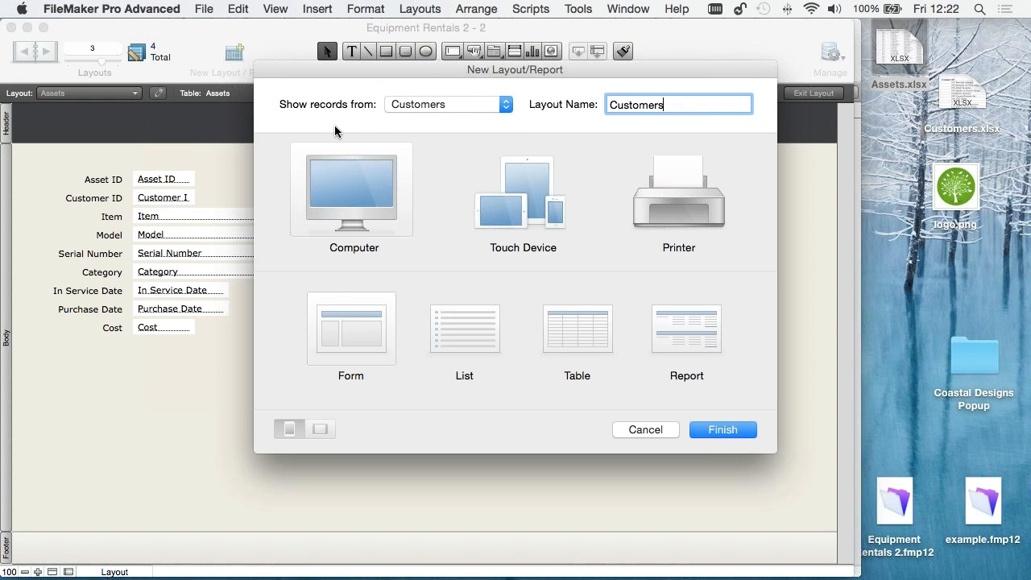
pyautogui.click(730, 433)
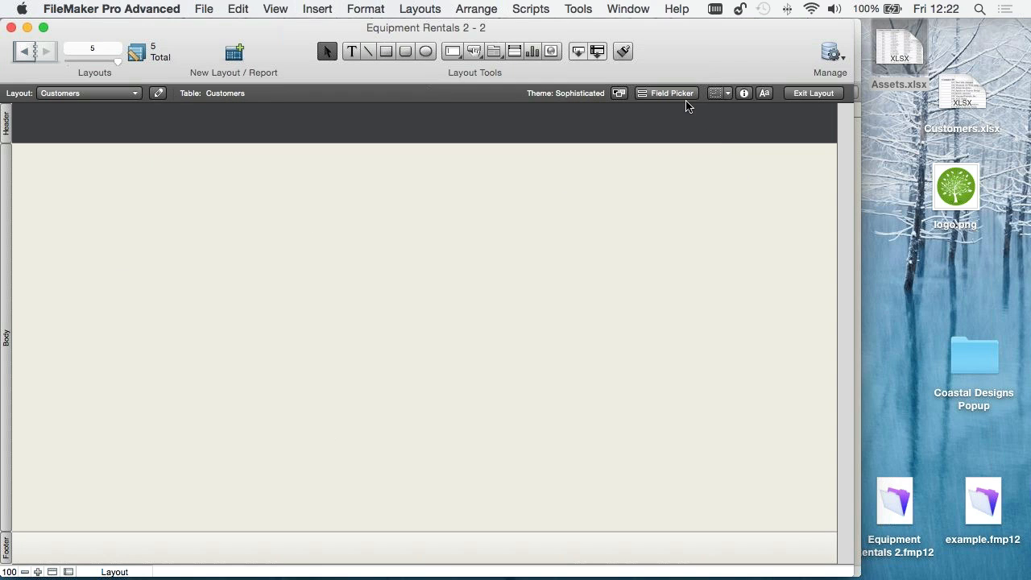
# - Place logo.png from the desktop at the header's left end and add the text "Customer Asset Solution" beside it
pyautogui.moveTo(955, 189); pyautogui.dragTo(51, 124)
pyautogui.click(153, 213)
pyautogui.click(352, 50)
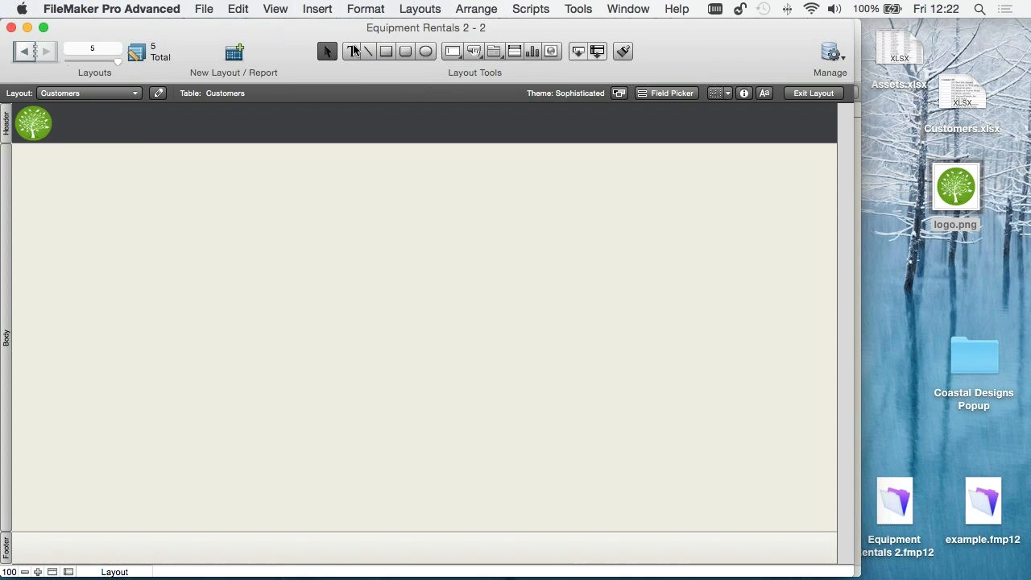
pyautogui.click(98, 125)
pyautogui.write('C')
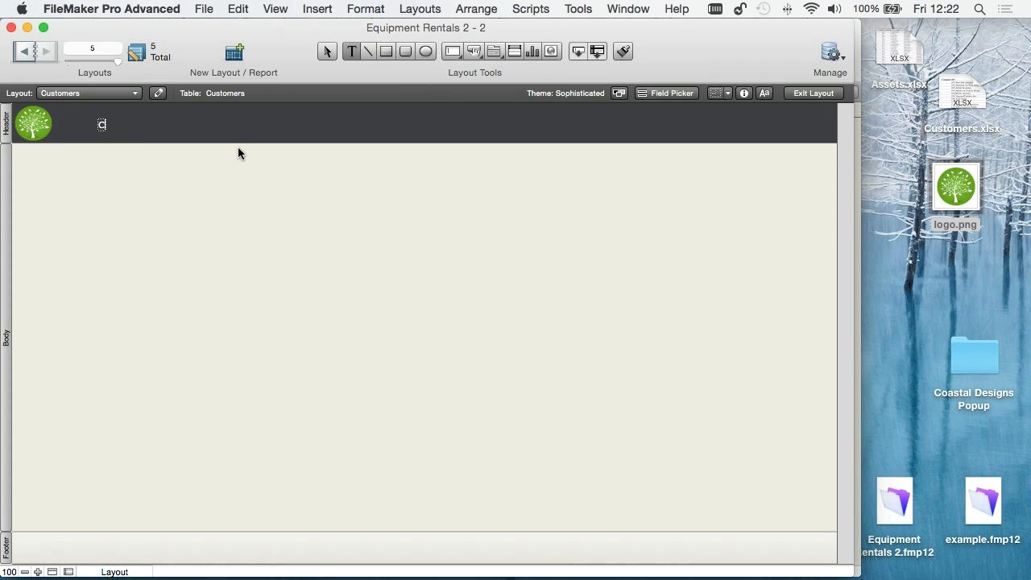
pyautogui.write('ustomer Asset Solution')
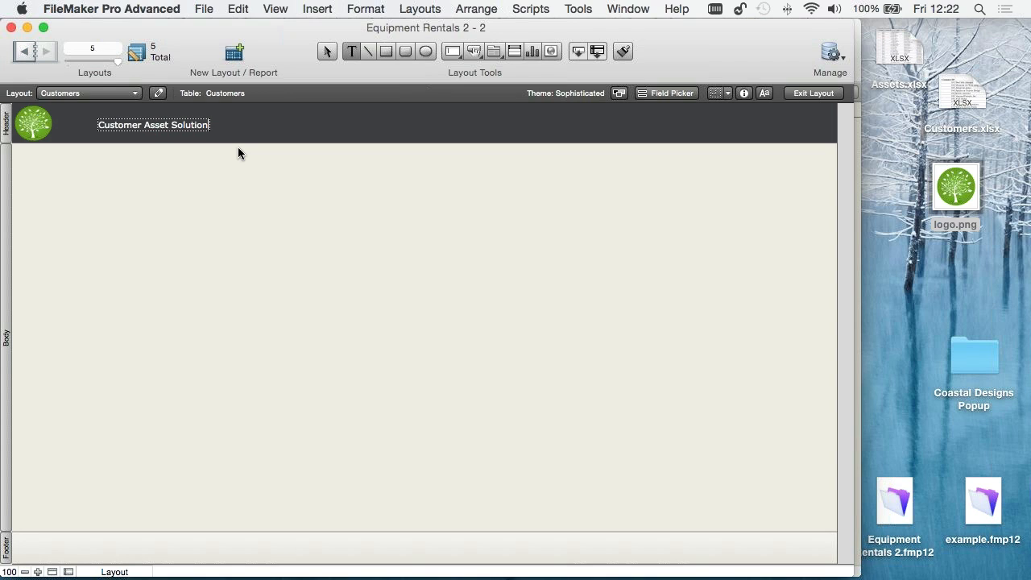
pyautogui.press('Escape')
pyautogui.moveTo(140, 124); pyautogui.dragTo(119, 122)
pyautogui.click(177, 223)
# - Add the Company and Website fields, stacked with their labels, near the upper left of the layout body
pyautogui.click(664, 93)
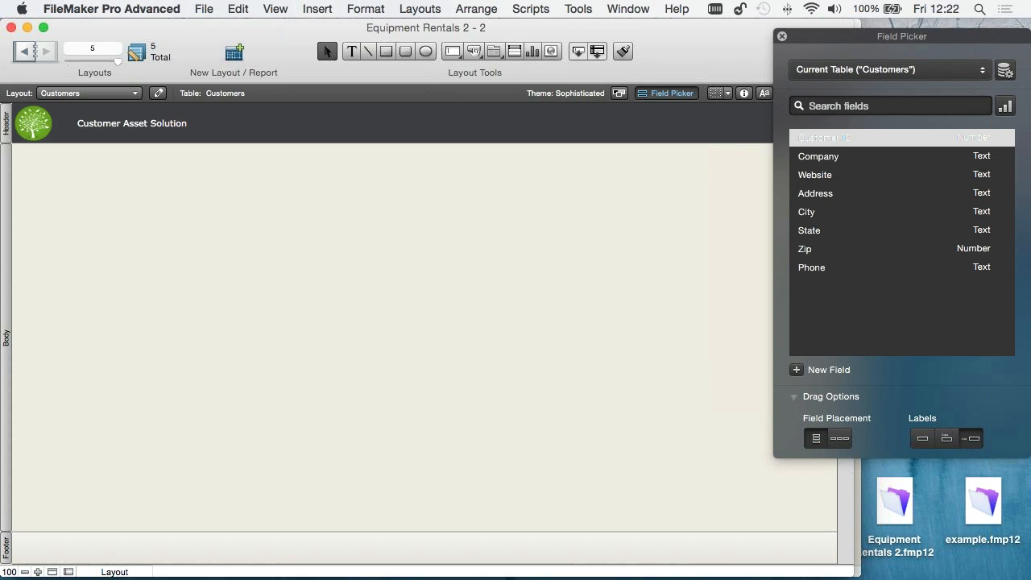
pyautogui.click(806, 157)
pyautogui.keyDown('shift'); pyautogui.click(812, 175); pyautogui.keyUp('shift')
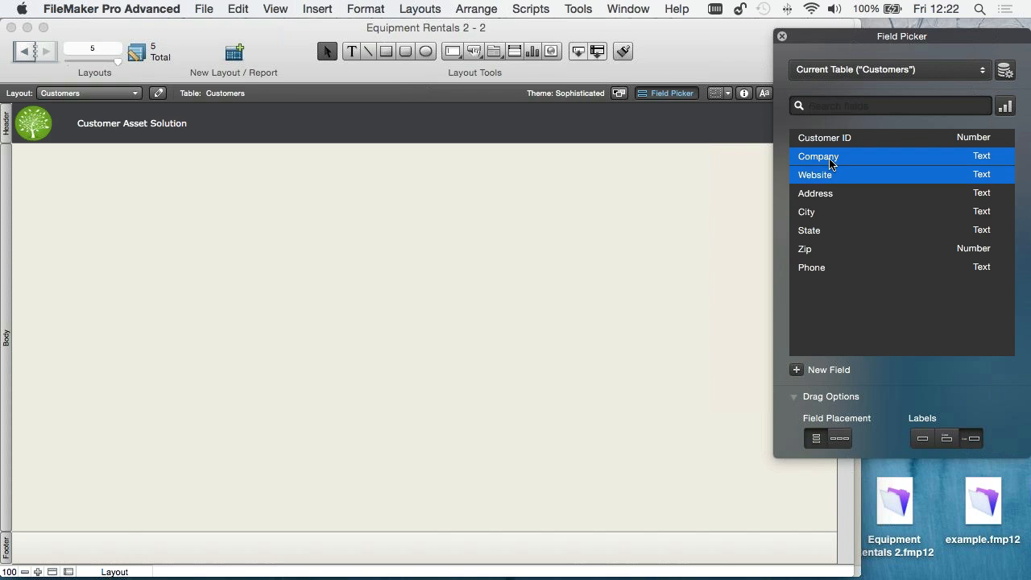
pyautogui.moveTo(833, 166); pyautogui.dragTo(64, 180)
pyautogui.click(314, 242)
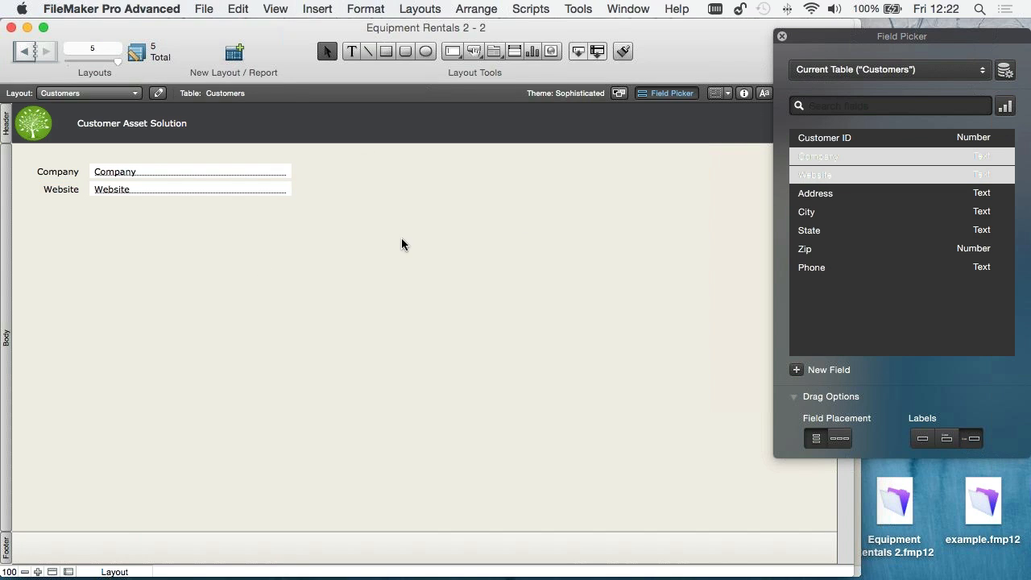
# - Add the Address, City and State fields as a second stacked column to the right of Company and Website
pyautogui.click(818, 198)
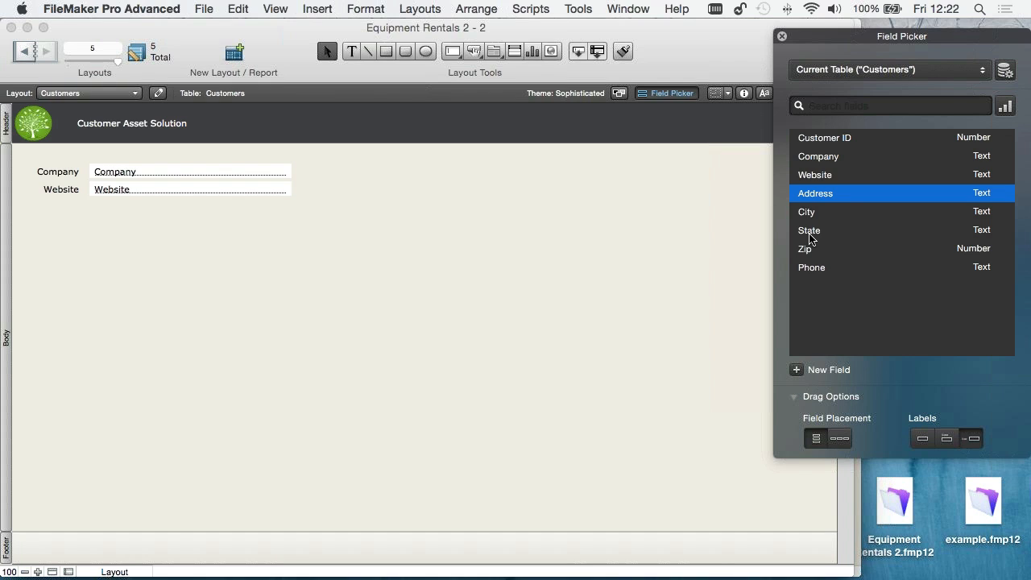
pyautogui.keyDown('shift'); pyautogui.click(810, 231); pyautogui.keyUp('shift')
pyautogui.moveTo(773, 206); pyautogui.dragTo(463, 184)
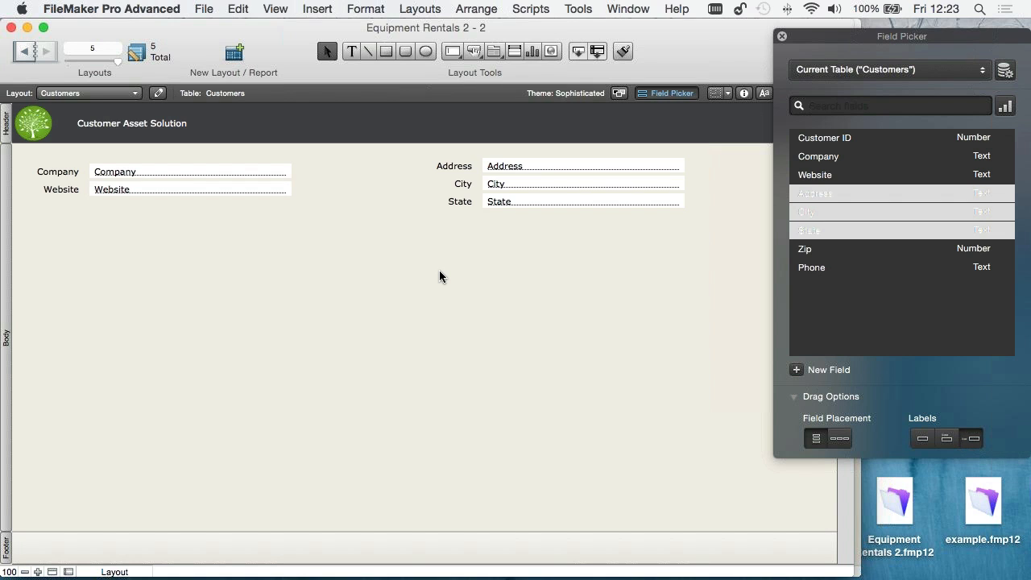
# - Save the layout, view it in Browse mode, and step forward one customer record and back
pyautogui.press('super+b')
pyautogui.press('Return')
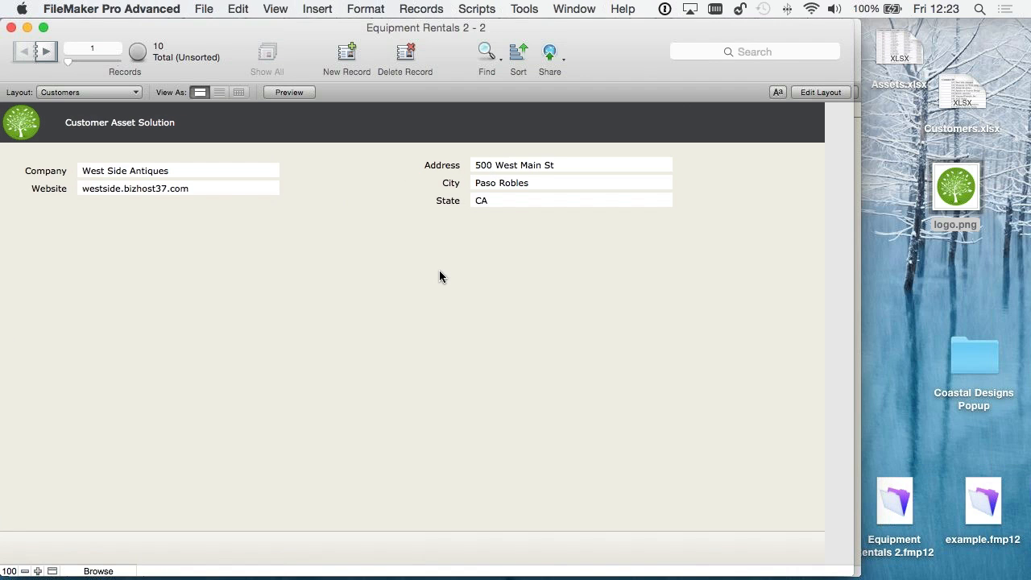
pyautogui.click(46, 51)
pyautogui.click(25, 52)
# - In the database's relationships graph, relate the Customers and Assets tables by their Customer ID fields
pyautogui.click(202, 9)
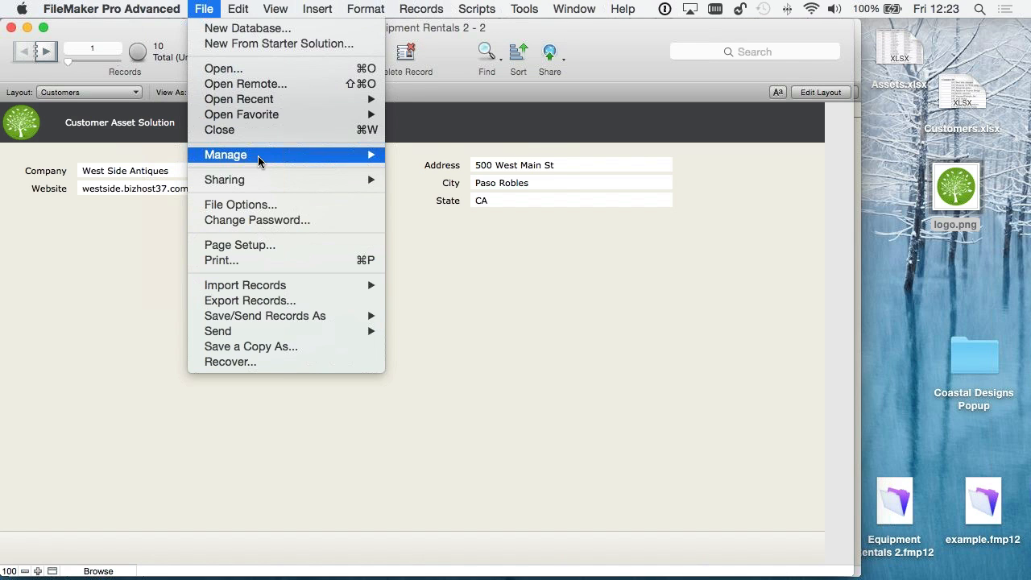
pyautogui.moveTo(258, 155)
pyautogui.click(452, 155)
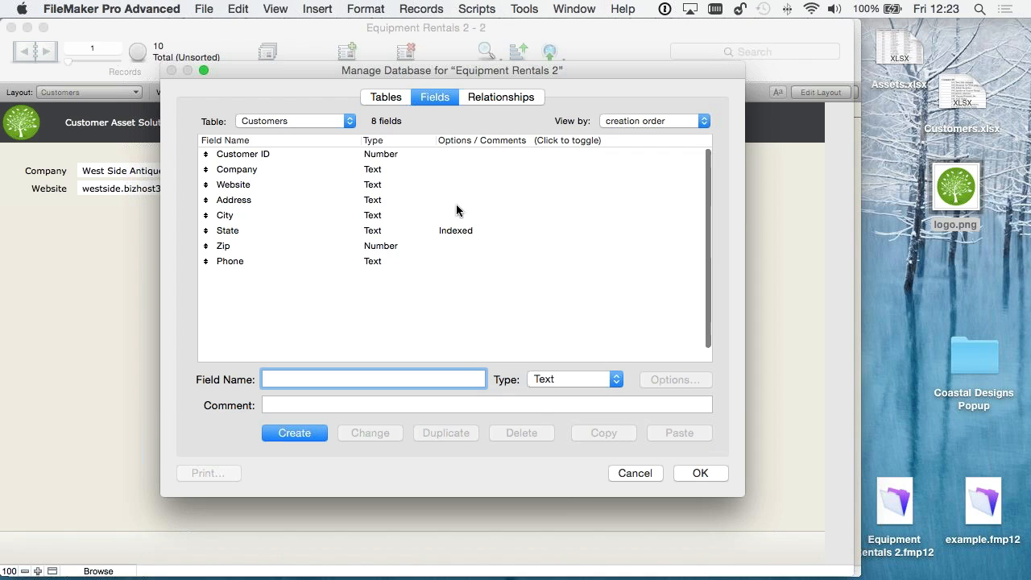
pyautogui.click(385, 97)
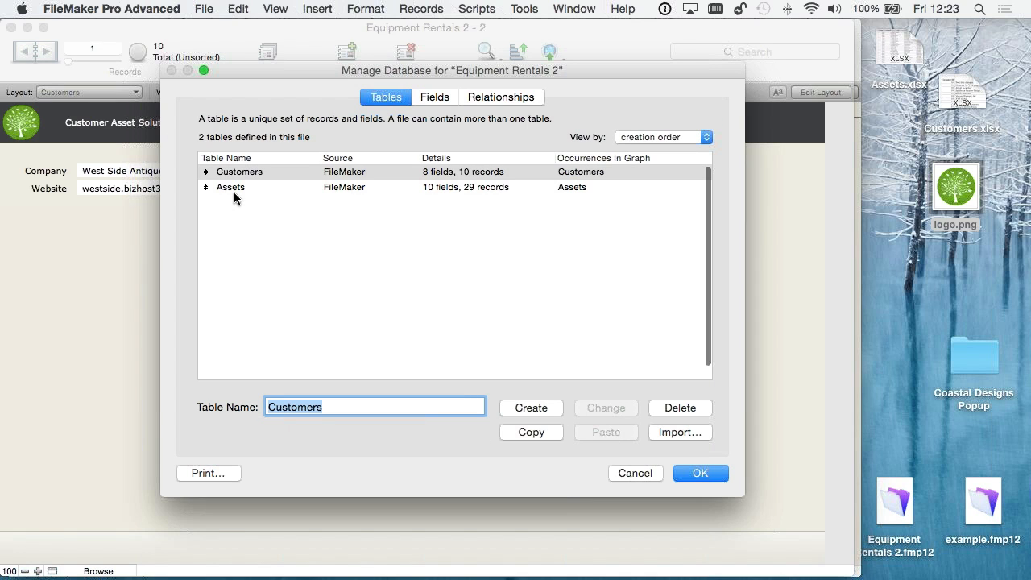
pyautogui.click(475, 97)
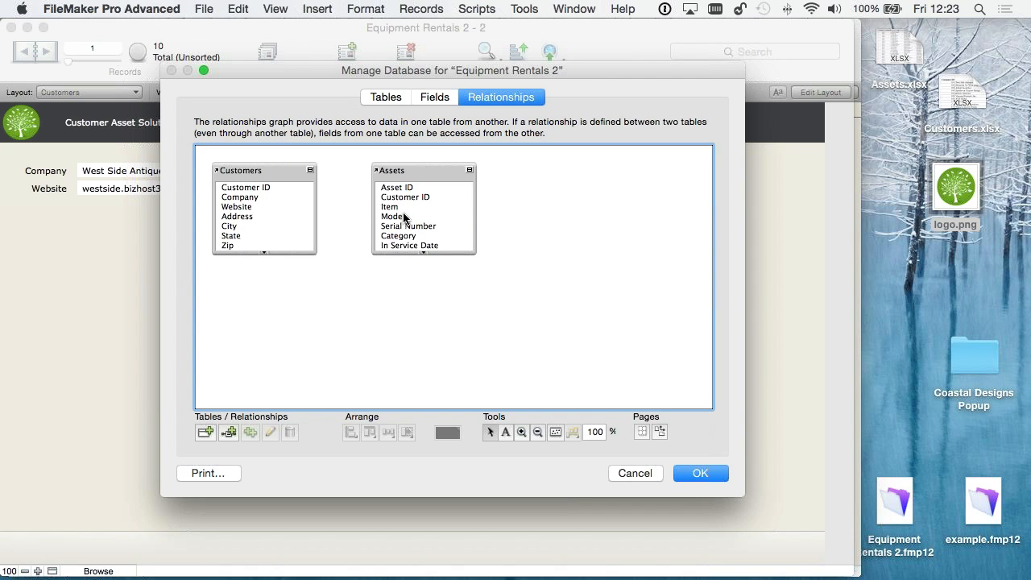
pyautogui.moveTo(398, 200)
pyautogui.mouseDown()
pyautogui.moveTo(241, 187)
pyautogui.moveTo(385, 203)
pyautogui.mouseUp()
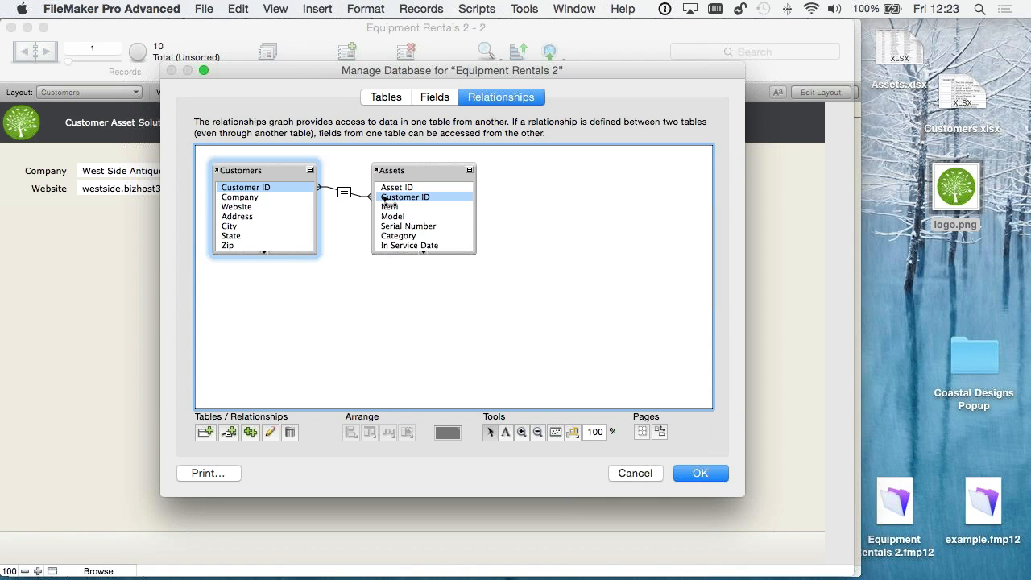
# - Review the settings of the relationship between Customers and Assets, accept them, and confirm the database changes
pyautogui.click(344, 185)
pyautogui.doubleClick(345, 187)
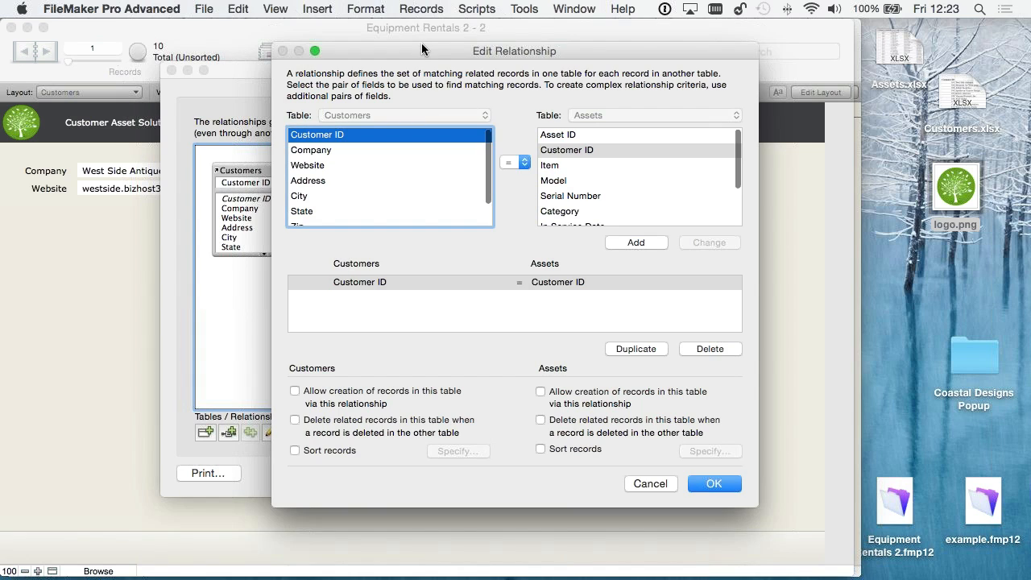
pyautogui.moveTo(421, 46); pyautogui.dragTo(410, 77)
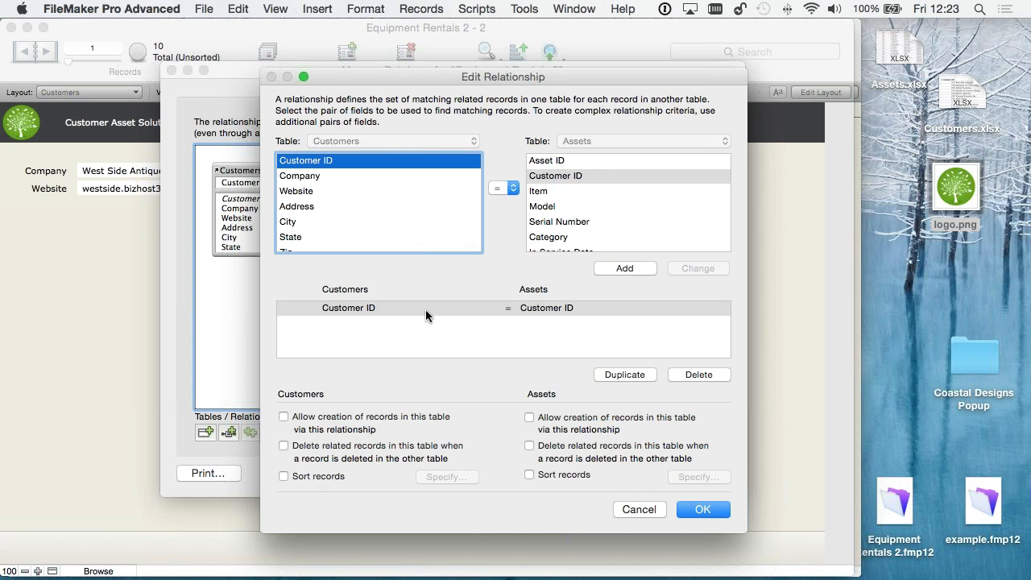
pyautogui.click(707, 510)
pyautogui.click(708, 470)
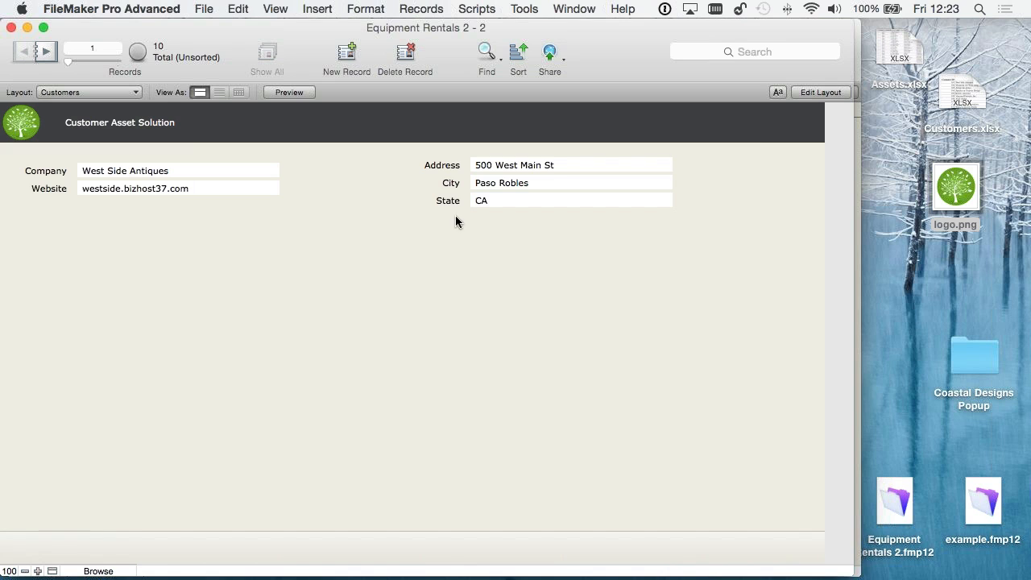
# - Return to editing the Customers layout and draw a wide portal below the fields showing related records from Assets
pyautogui.click(821, 94)
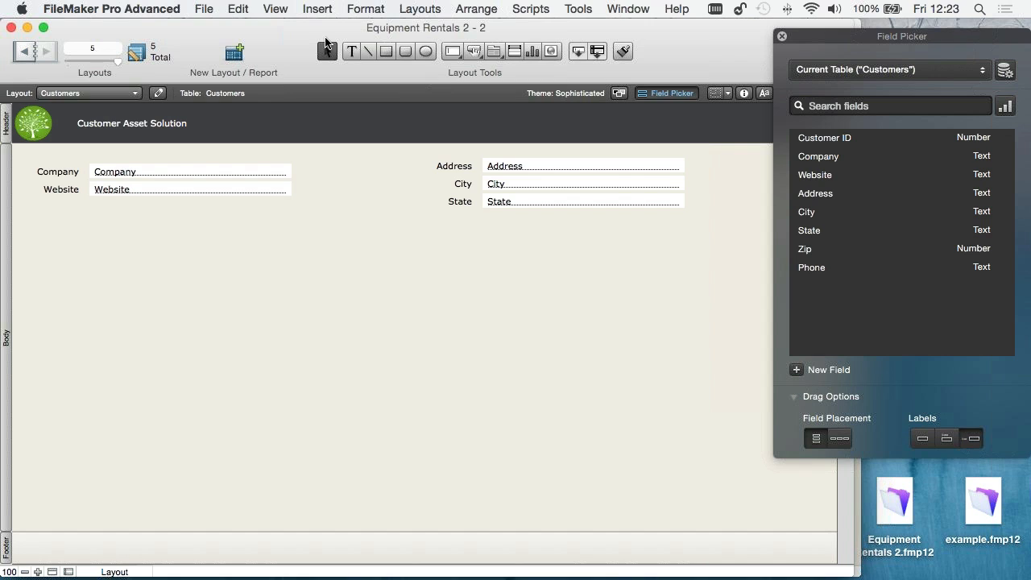
pyautogui.click(514, 51)
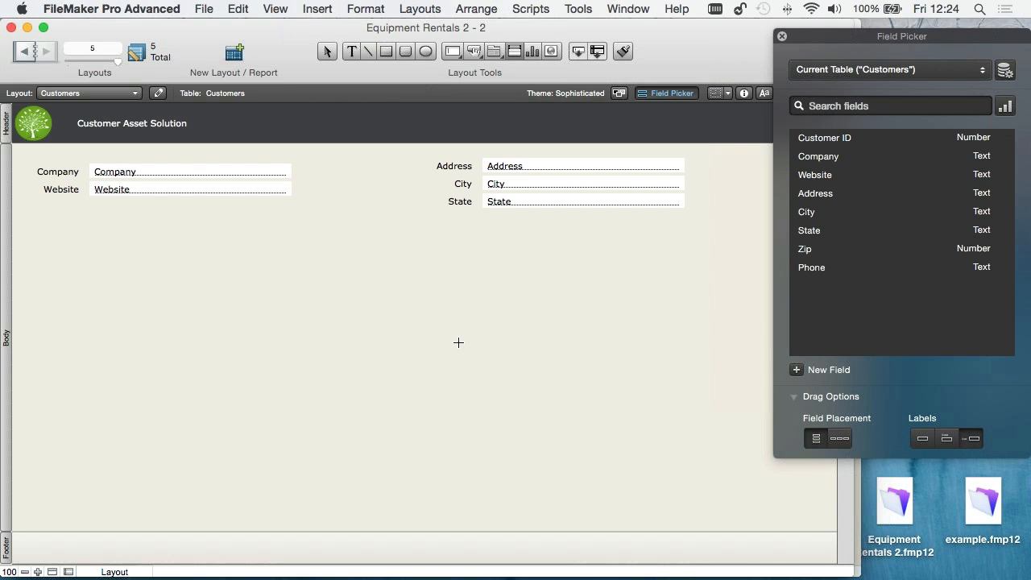
pyautogui.moveTo(84, 246); pyautogui.dragTo(684, 444)
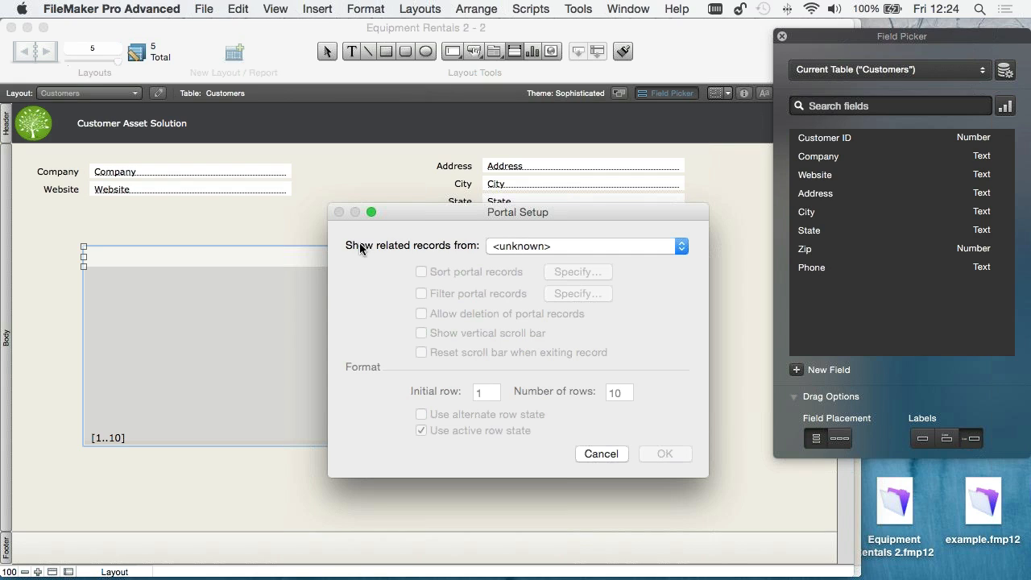
pyautogui.click(552, 247)
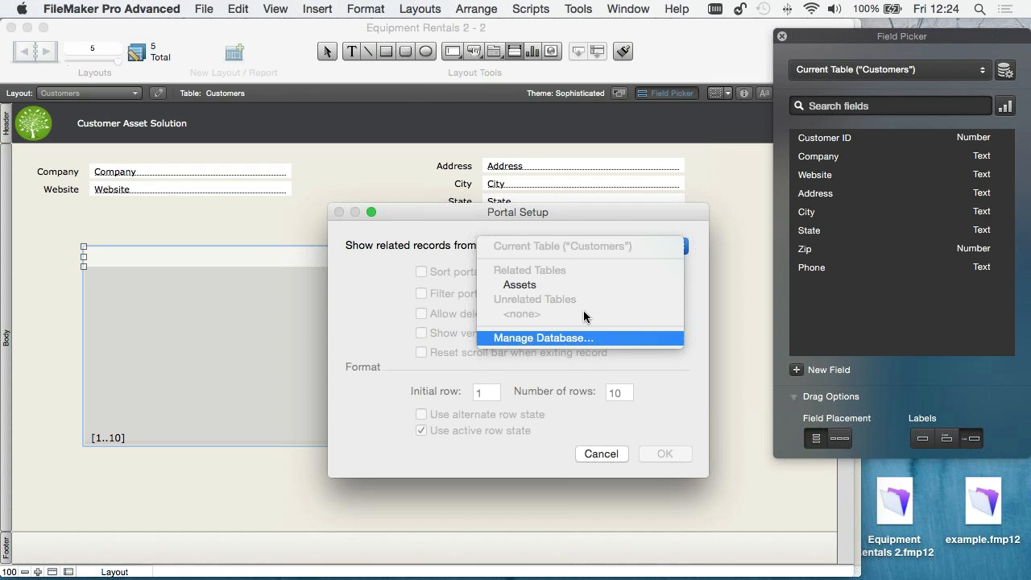
pyautogui.click(530, 286)
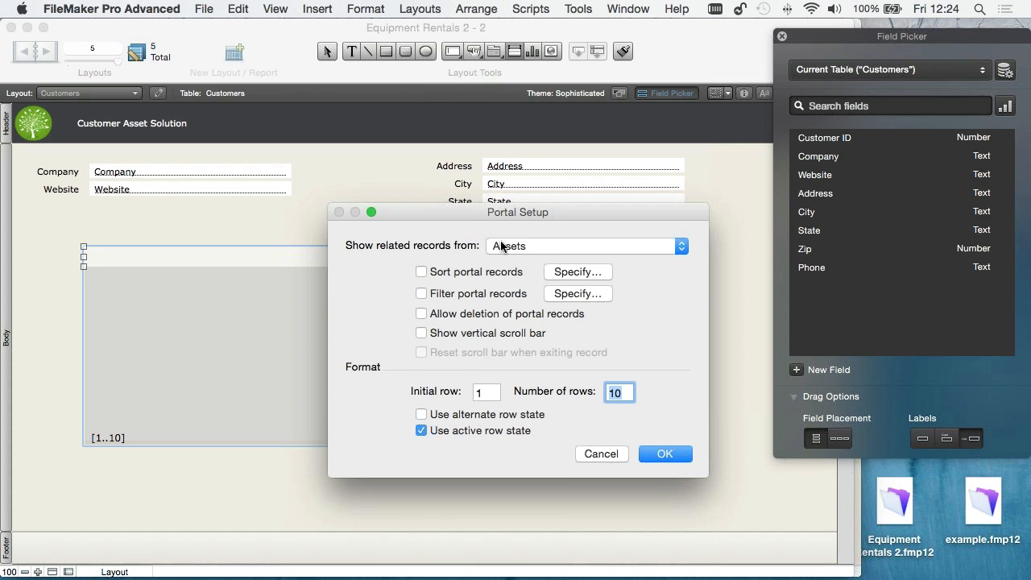
# - Give the portal a vertical scroll bar and 8 rows, and confirm its setup
pyautogui.click(443, 333)
pyautogui.moveTo(578, 219); pyautogui.dragTo(457, 221)
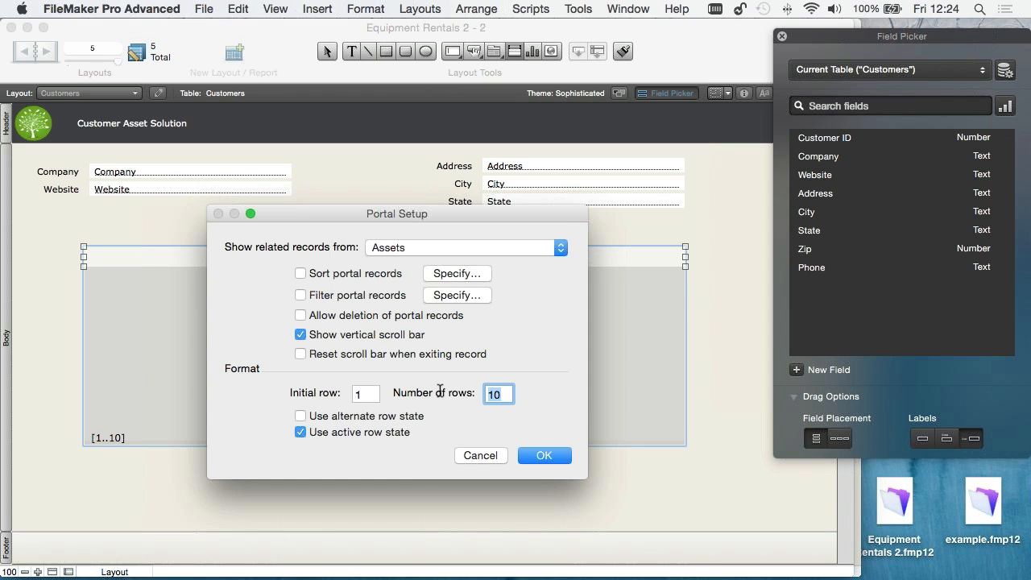
pyautogui.write('5')
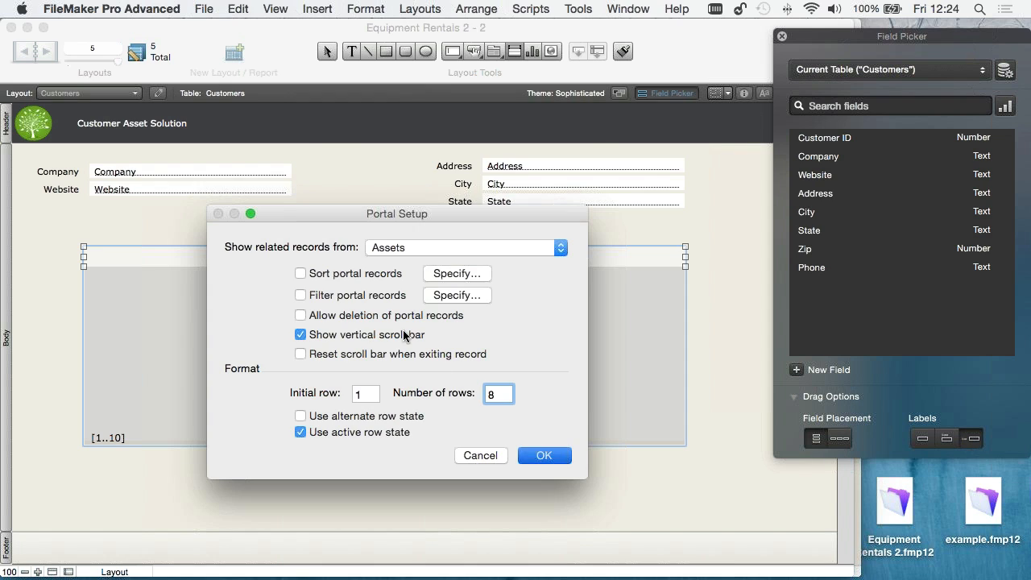
pyautogui.press('Return')
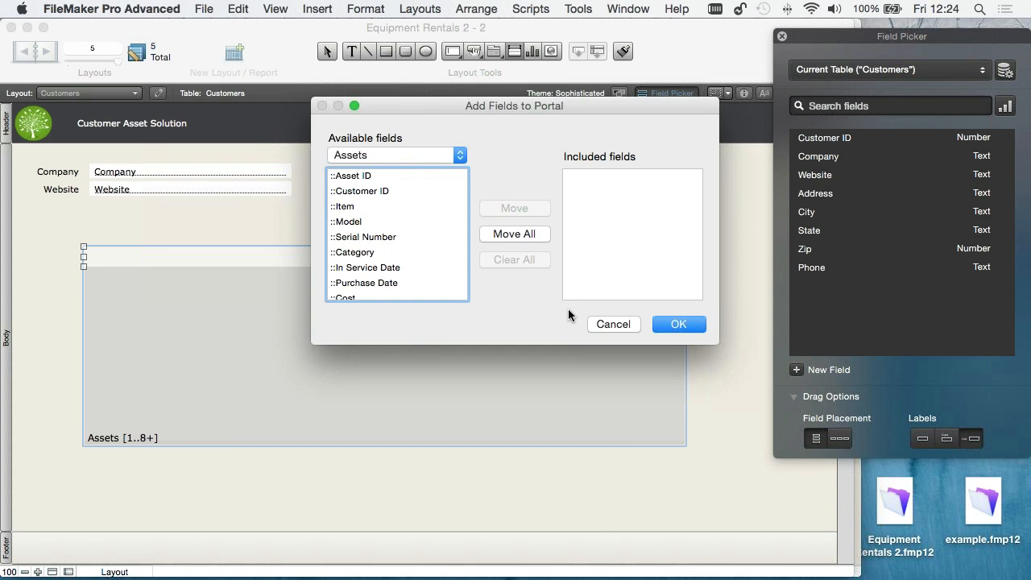
# - Add the Item, Model, Category and Purchase Date fields from Assets to the portal and confirm
pyautogui.doubleClick(344, 207)
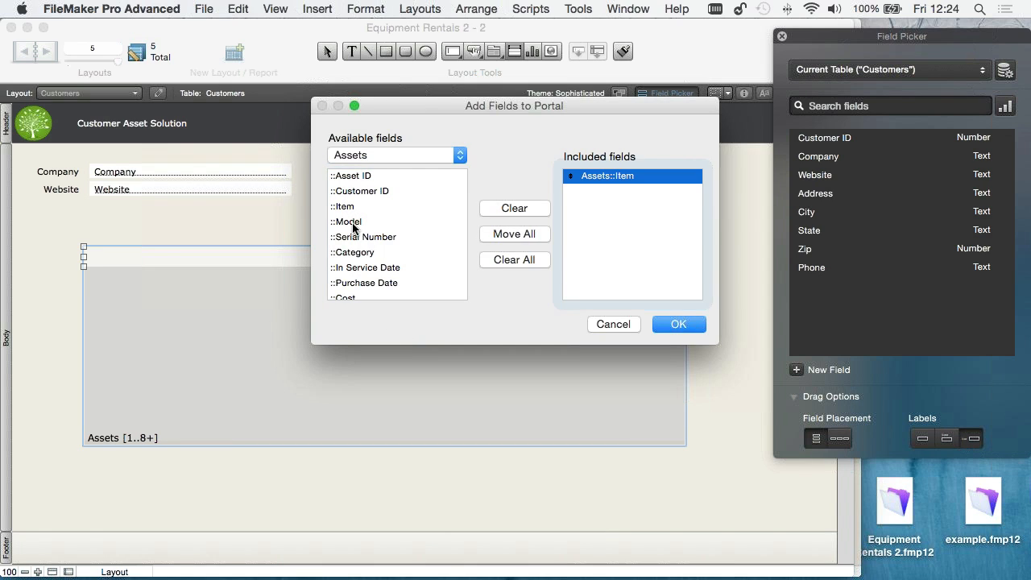
pyautogui.doubleClick(351, 222)
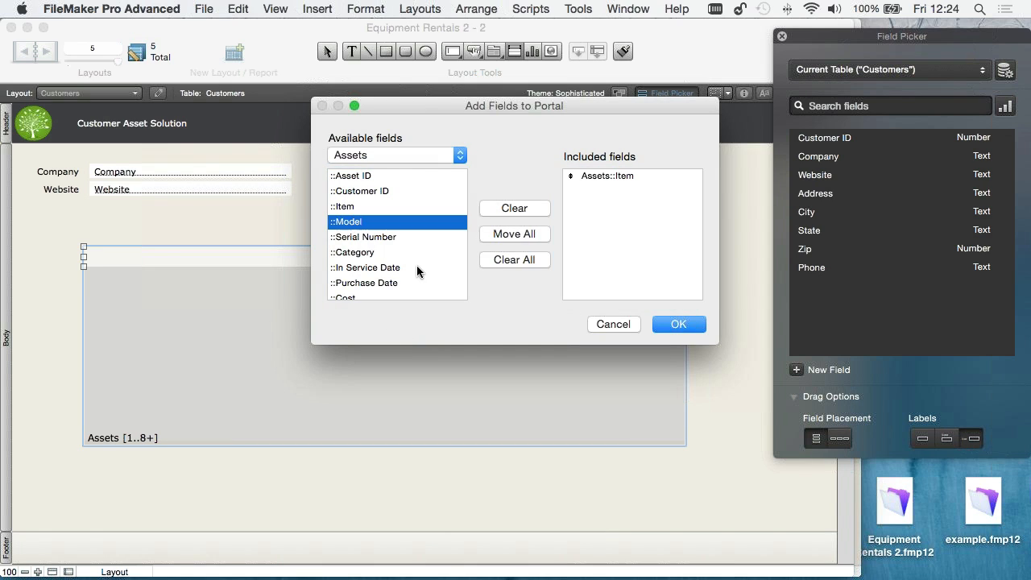
pyautogui.doubleClick(356, 254)
pyautogui.scroll(-2, 417, 270)
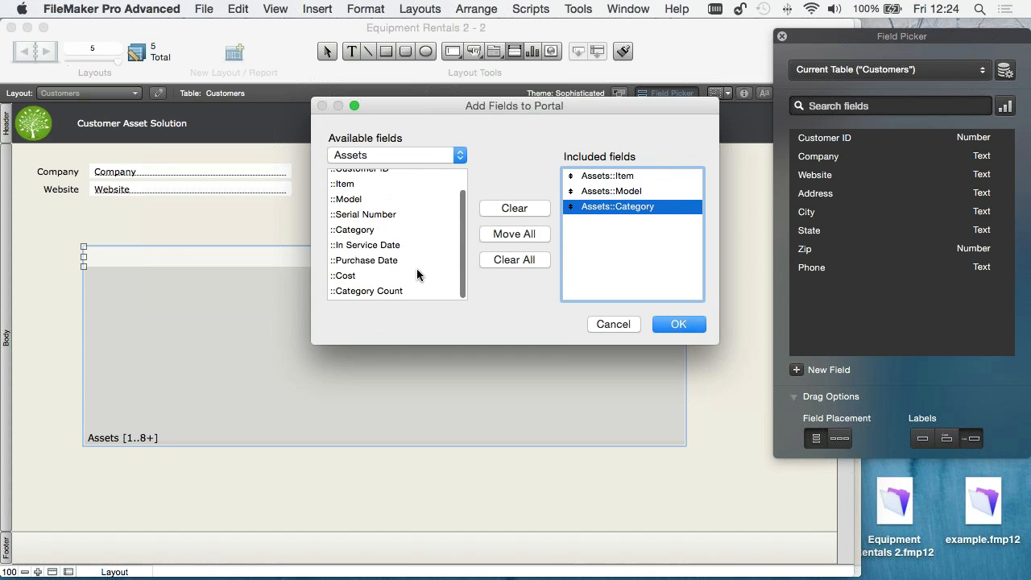
pyautogui.doubleClick(366, 260)
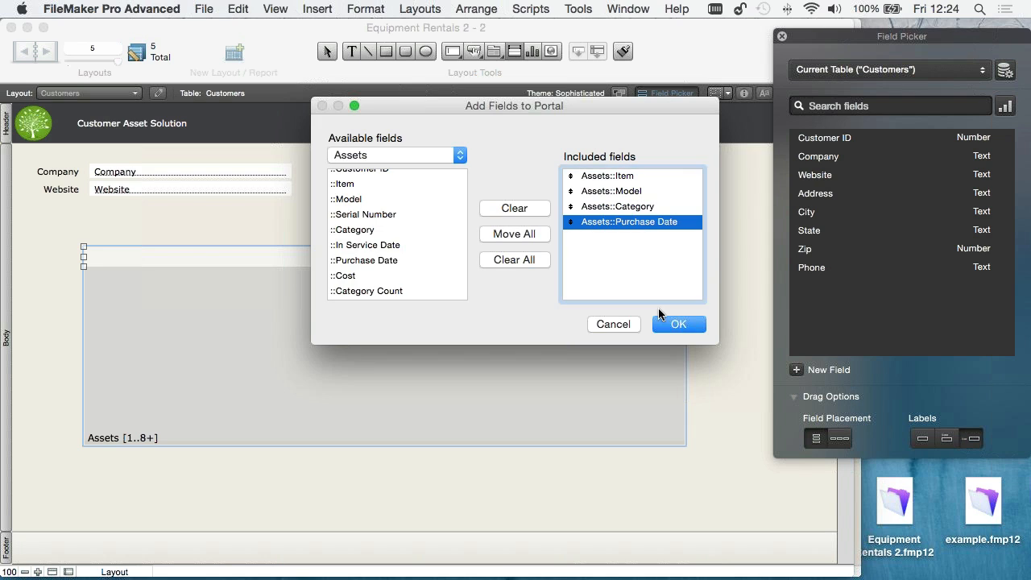
pyautogui.press('Return')
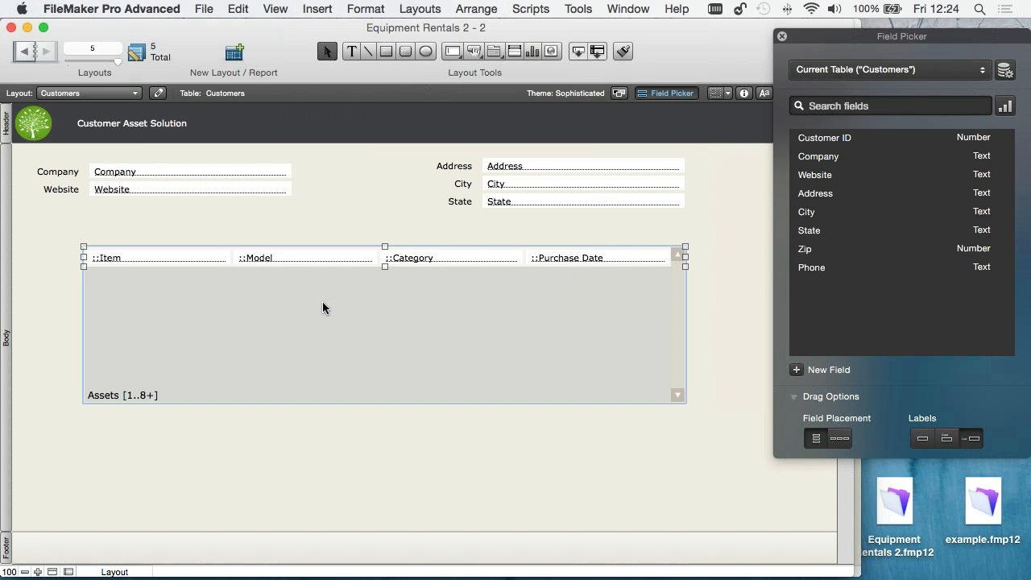
# - Widen the Assets portal and shift it slightly left, then save the Customers layout and return to Browse mode
pyautogui.moveTo(686, 256); pyautogui.dragTo(722, 257)
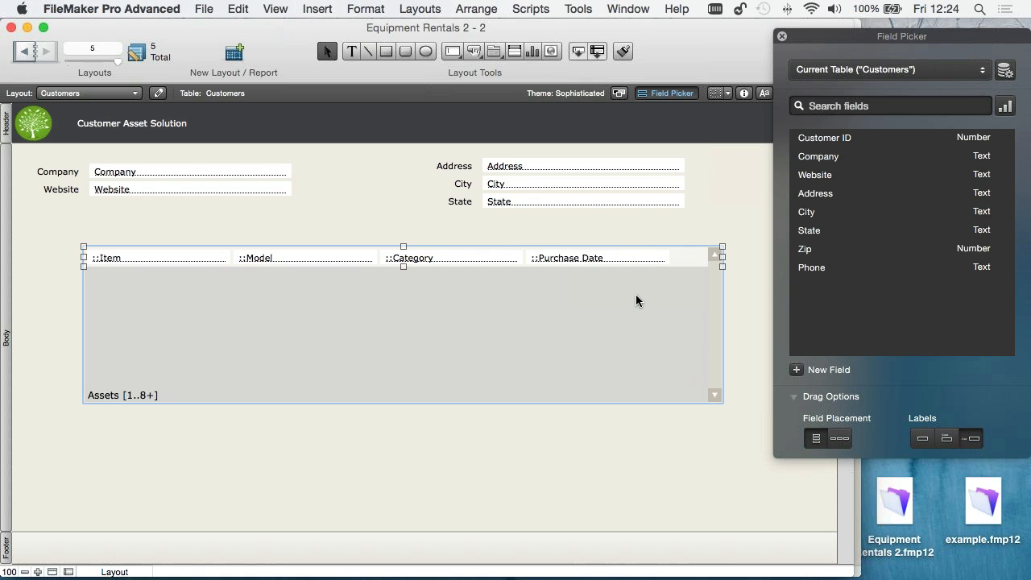
pyautogui.moveTo(636, 301); pyautogui.dragTo(618, 300)
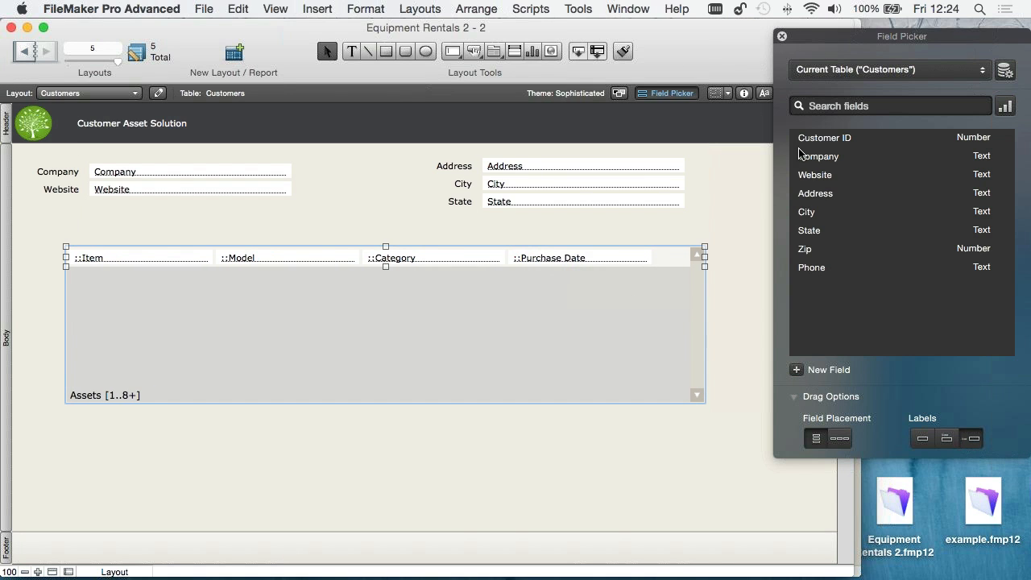
pyautogui.click(781, 36)
pyautogui.click(815, 93)
pyautogui.click(654, 225)
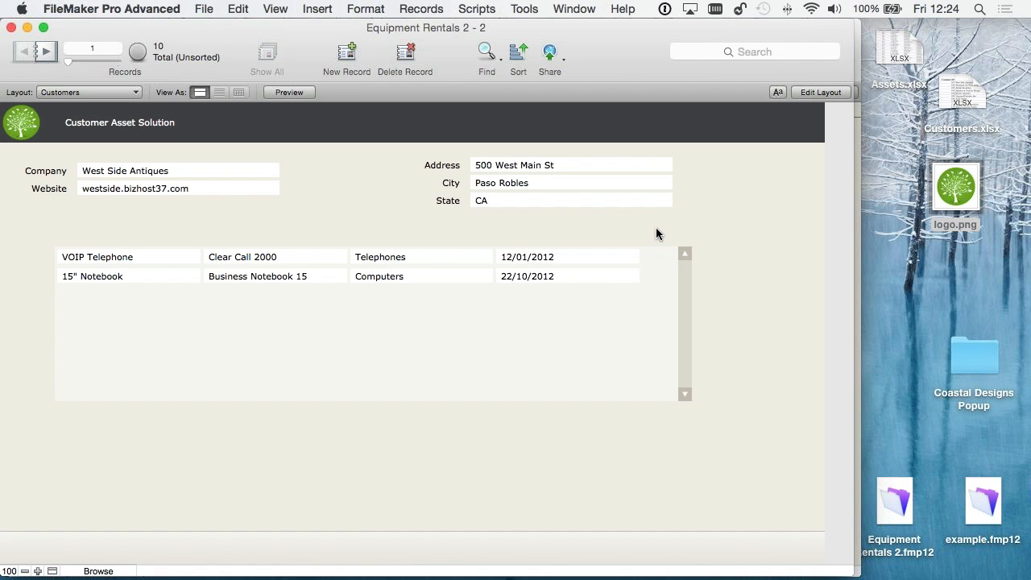
# - Page through the customer records to check the related assets listed in the portal
pyautogui.click(37, 49)
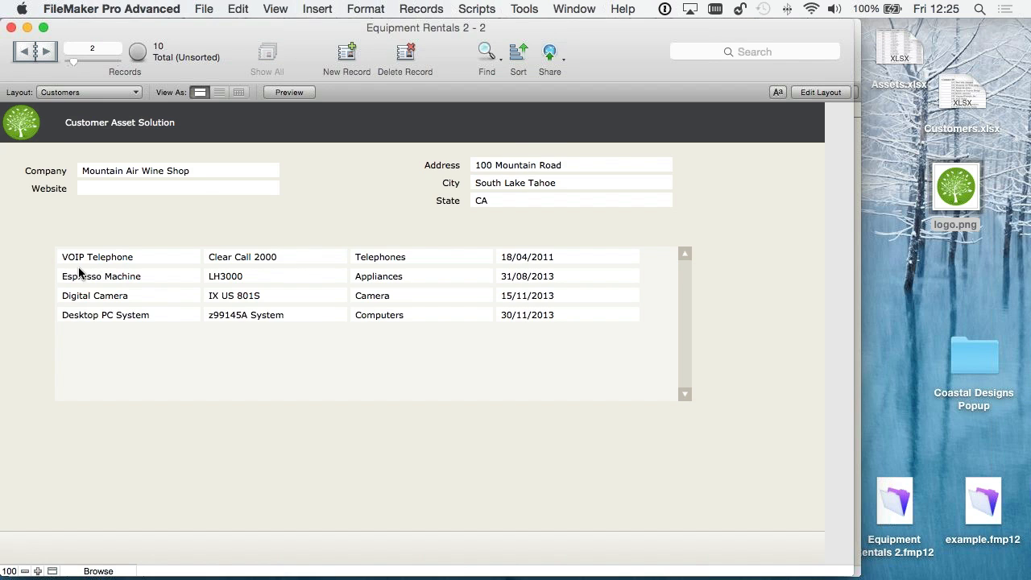
pyautogui.click(44, 53)
pyautogui.click(25, 52)
# - Return to layout editing and make the portal's Purchase Date field display Assets::Cost instead
pyautogui.press('super+l')
pyautogui.doubleClick(563, 255)
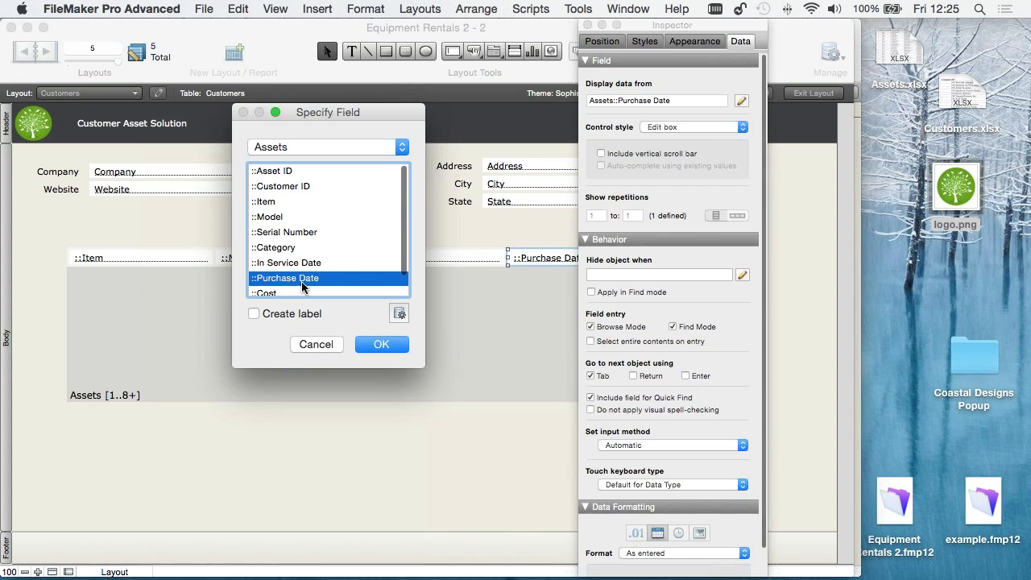
pyautogui.click(272, 293)
pyautogui.click(391, 346)
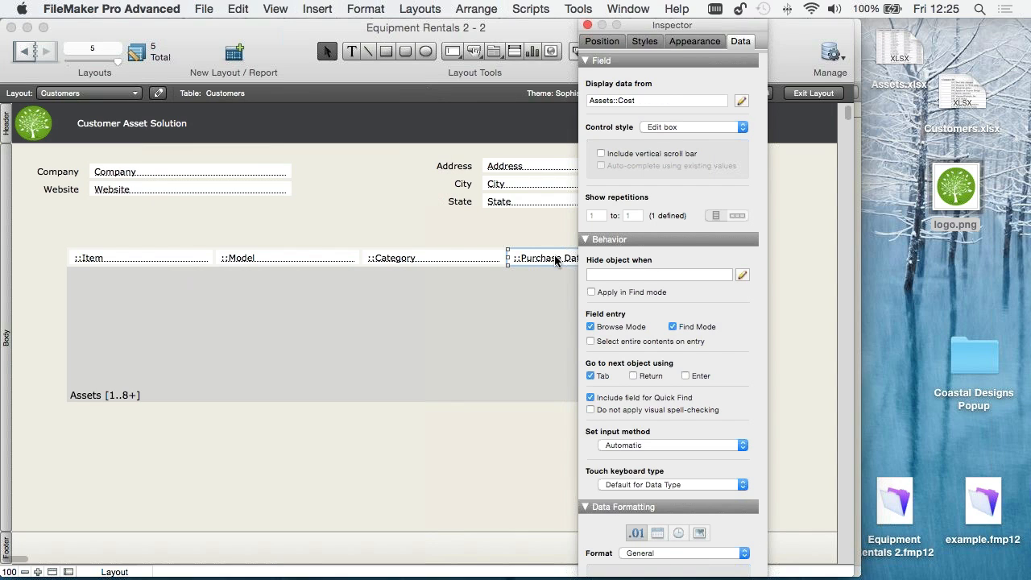
pyautogui.moveTo(648, 25); pyautogui.dragTo(740, 25)
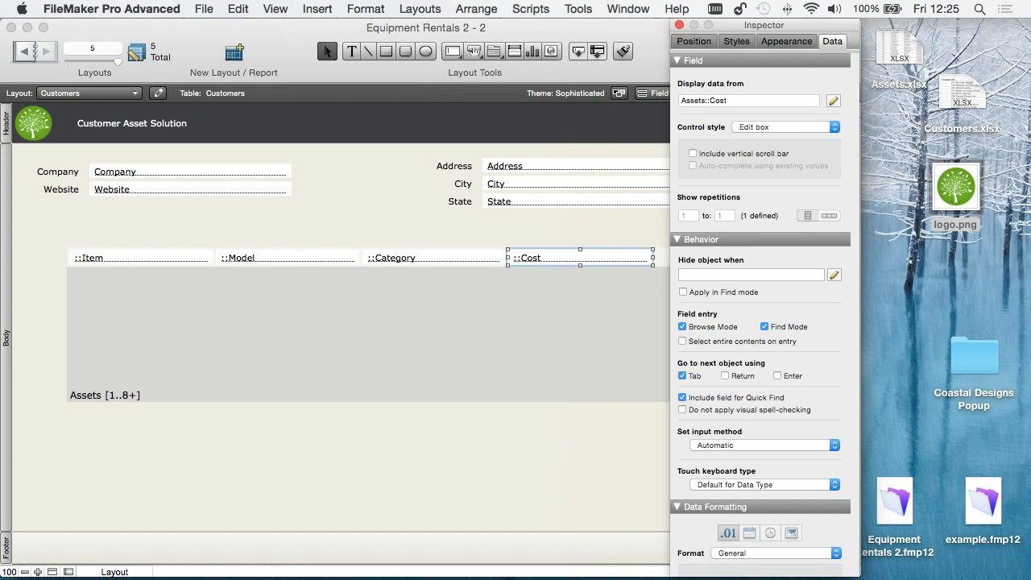
pyautogui.click(527, 465)
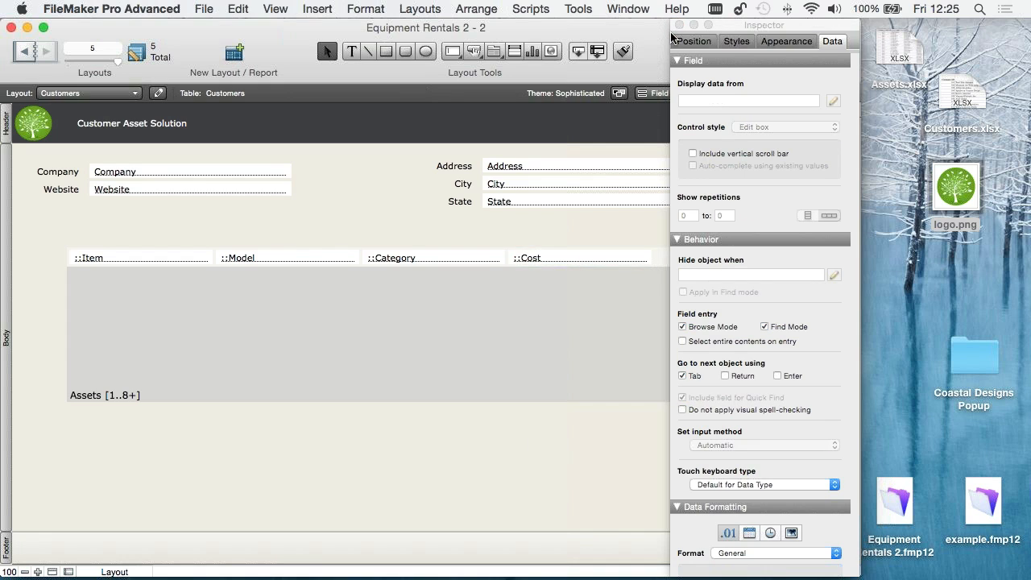
pyautogui.click(679, 25)
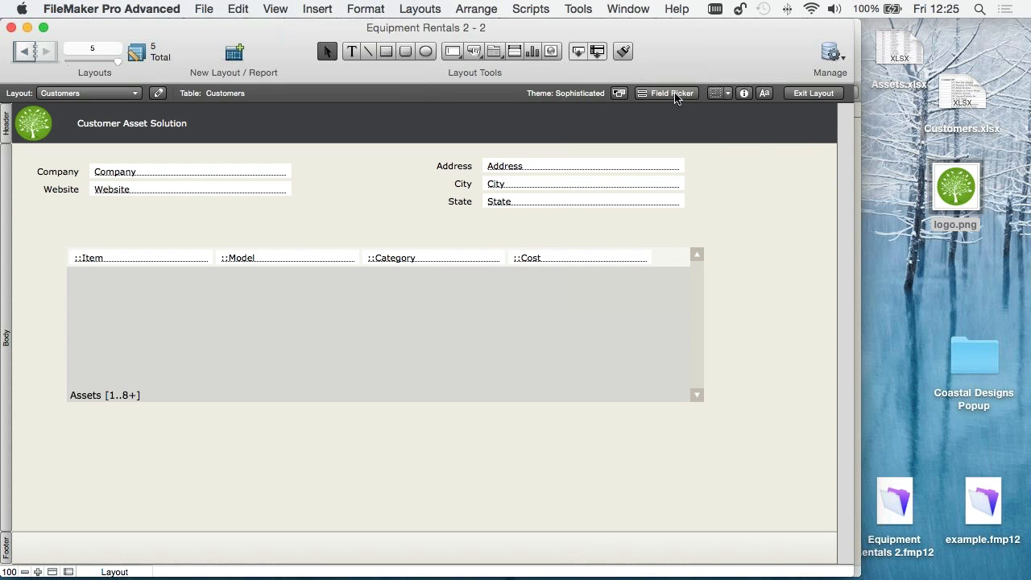
# - Create a new field named Total Cost in the Customers table and set its type to Calculation
pyautogui.click(691, 97)
pyautogui.moveTo(818, 40); pyautogui.dragTo(772, 53)
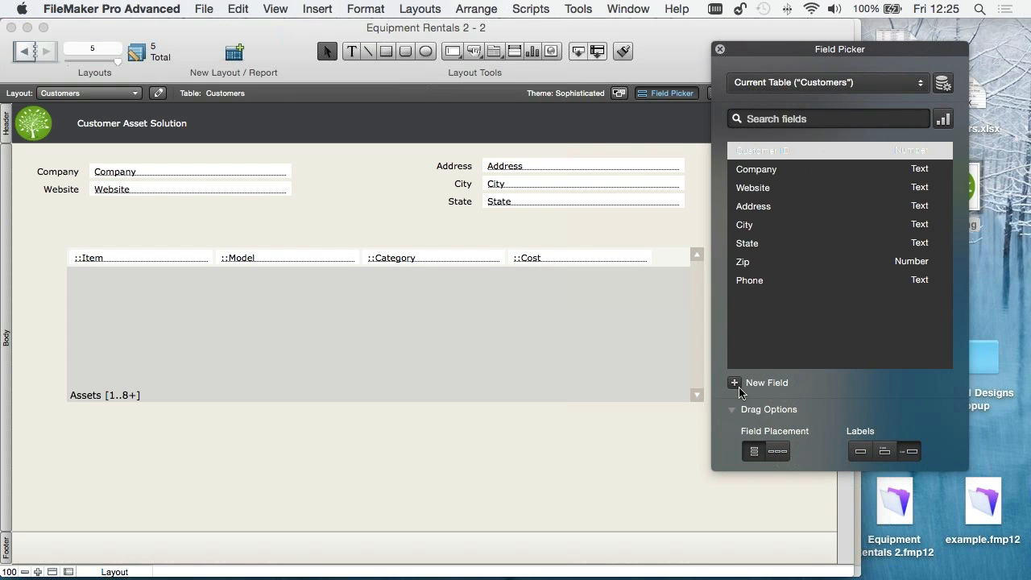
pyautogui.click(735, 383)
pyautogui.write('To')
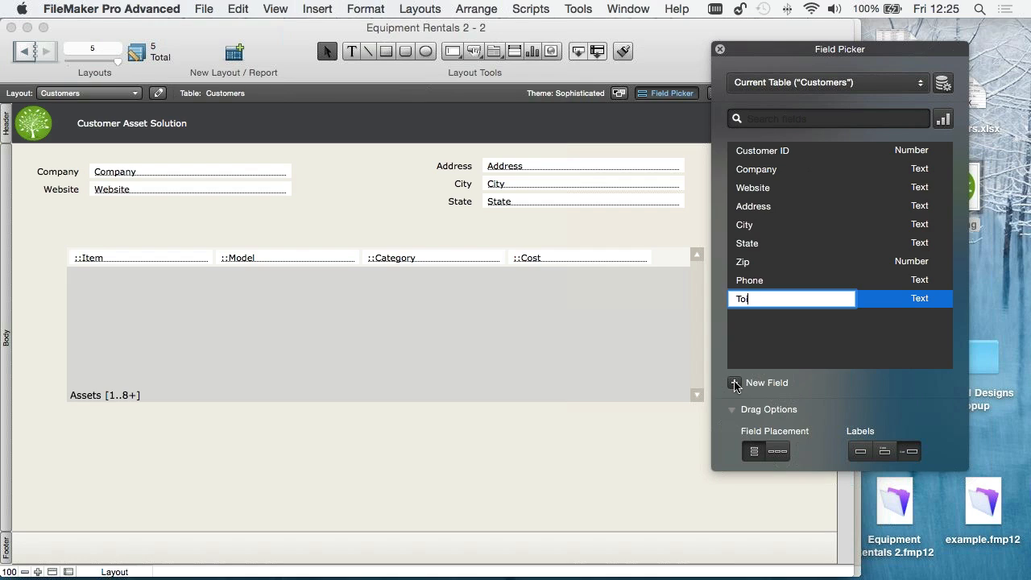
pyautogui.write('tal Cost')
pyautogui.click(933, 298)
pyautogui.click(933, 299)
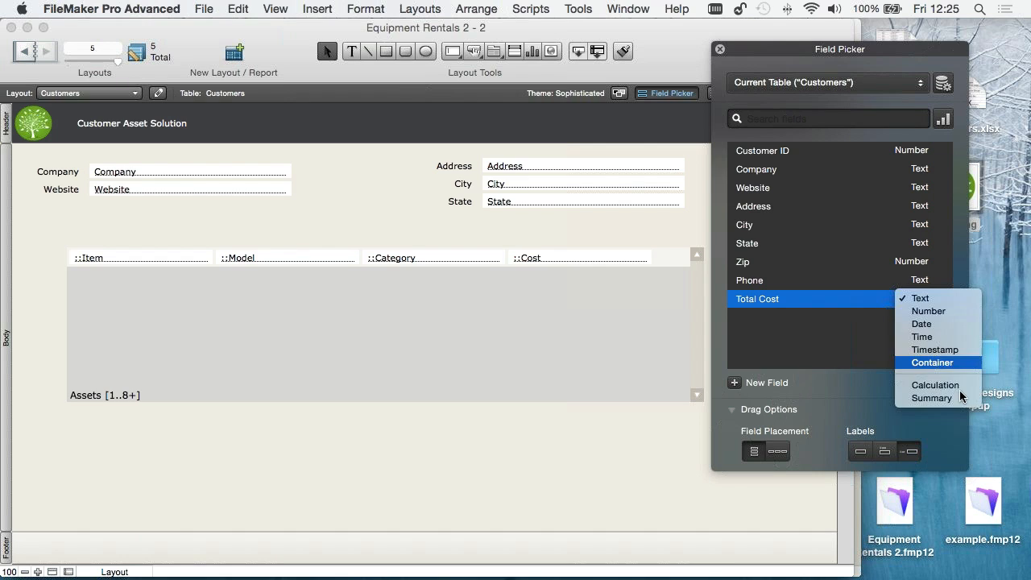
pyautogui.click(957, 385)
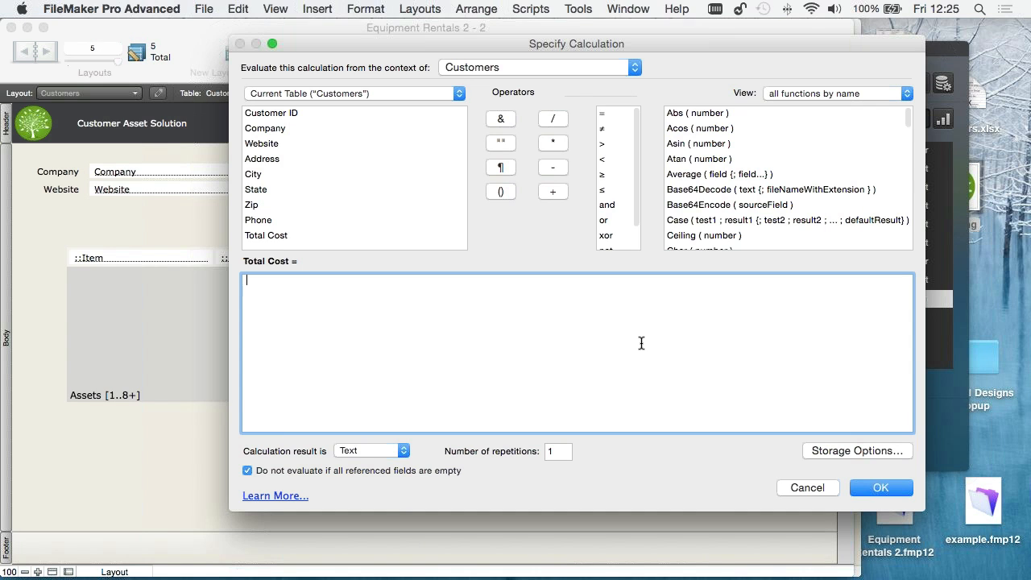
# - Write the Total Cost formula as Sum(Assets::Cost), inserting the Cost field from the related Assets table
pyautogui.click(297, 92)
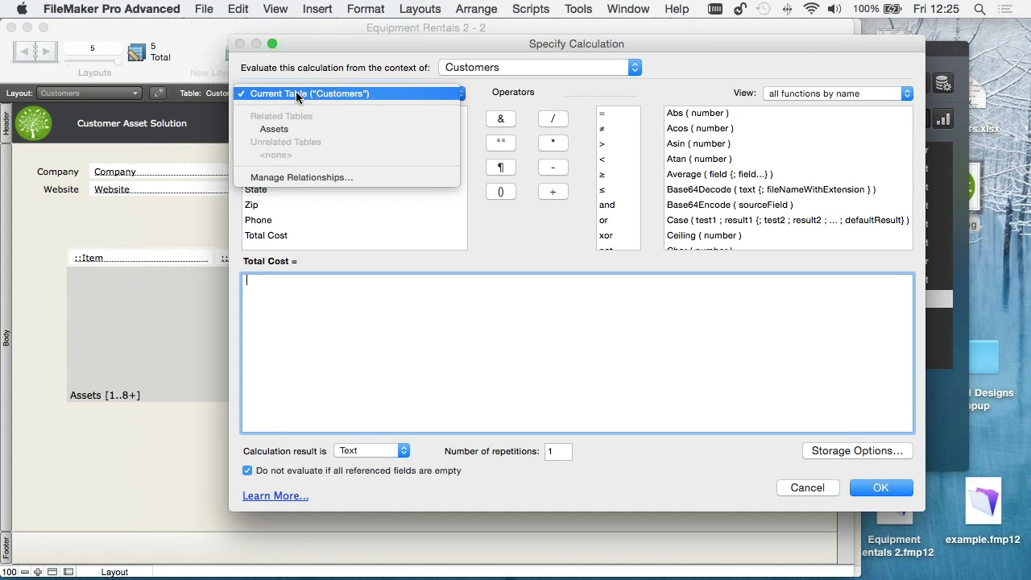
pyautogui.click(299, 129)
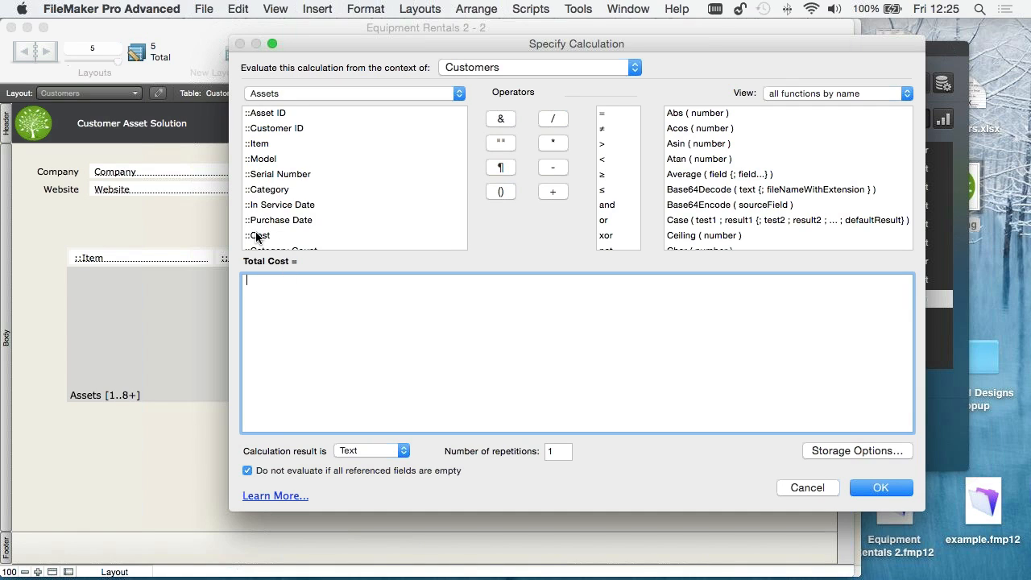
pyautogui.click(258, 235)
pyautogui.click(247, 282)
pyautogui.write('Sum(Assets::Cost)')
# - Replace the formula with the Sum function from the function list, using Assets::Cost as its argument
pyautogui.click(726, 181)
pyautogui.write('sum')
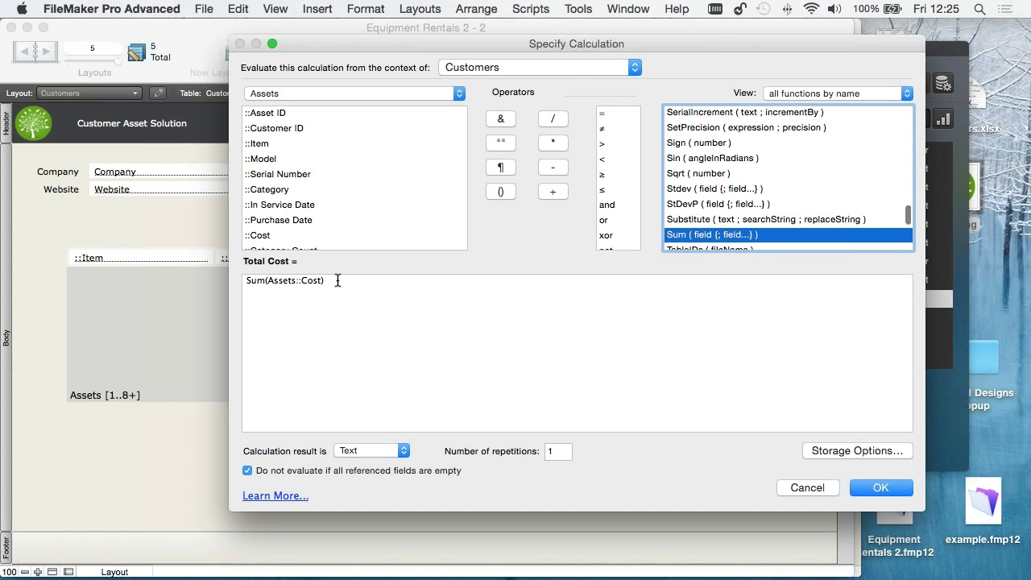
pyautogui.moveTo(338, 281); pyautogui.dragTo(240, 279)
pyautogui.doubleClick(686, 234)
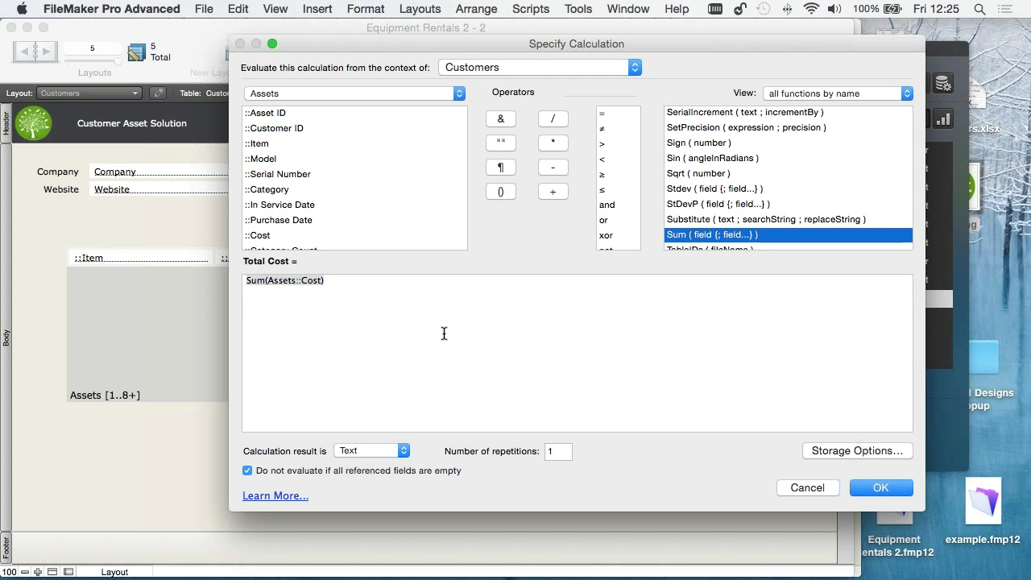
pyautogui.click(269, 282)
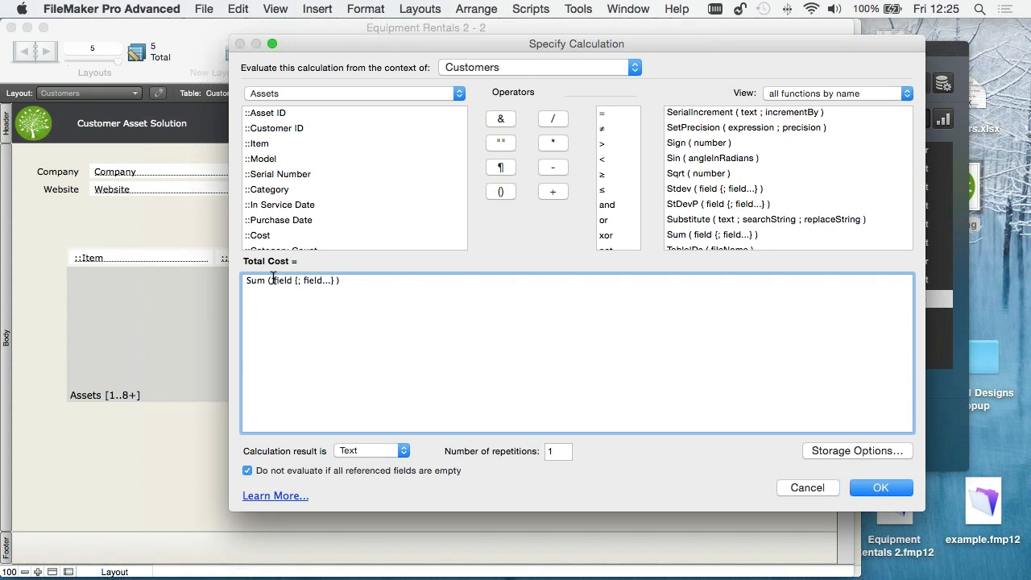
pyautogui.moveTo(272, 280); pyautogui.dragTo(336, 281)
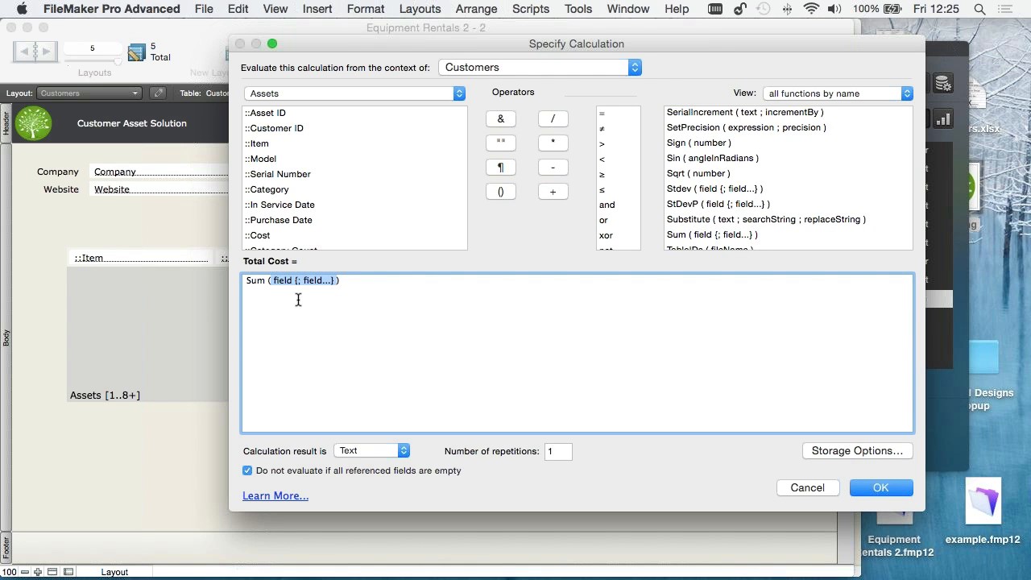
pyautogui.doubleClick(260, 235)
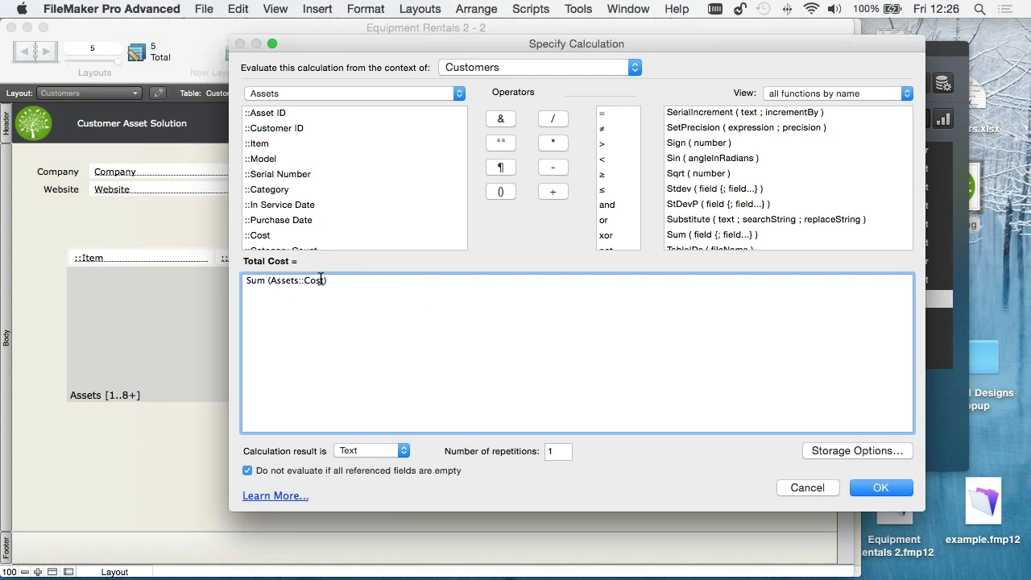
# - Set the Total Cost calculation result to Number and confirm the calculation
pyautogui.click(360, 451)
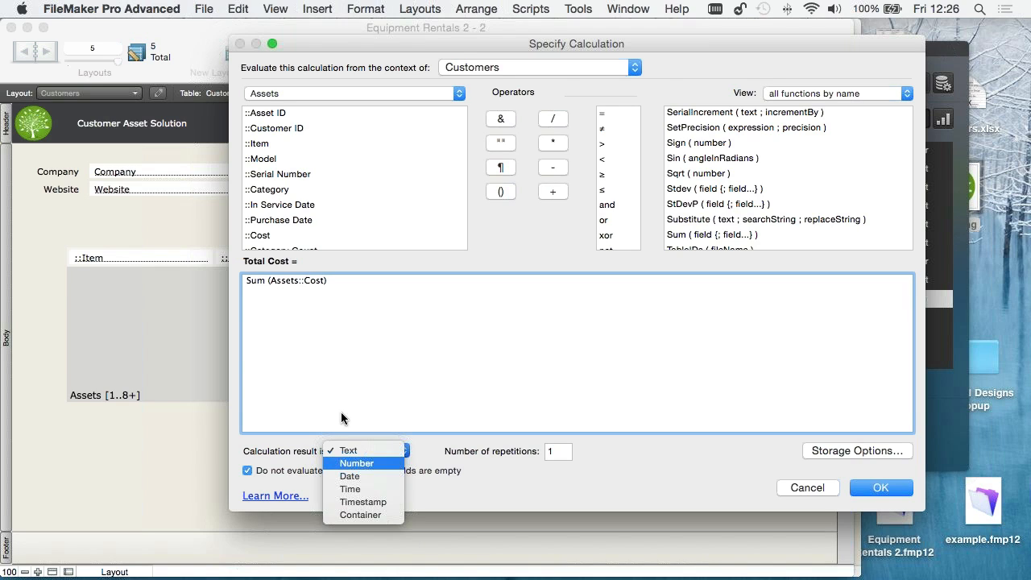
pyautogui.click(356, 463)
pyautogui.click(885, 488)
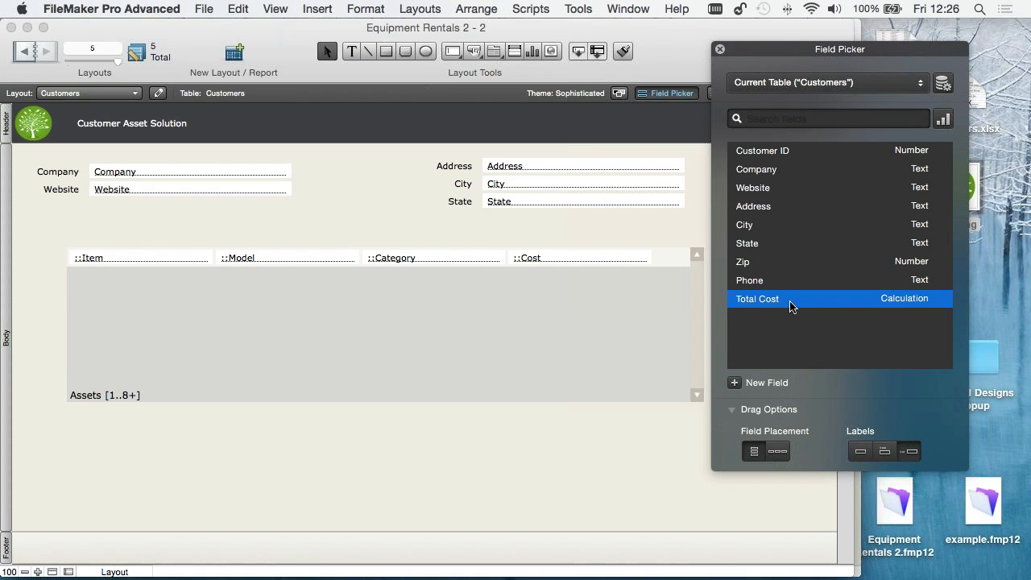
# - Place the Total Cost field with its label below the portal, then save the layout and return to Browse mode
pyautogui.moveTo(791, 304); pyautogui.dragTo(534, 423)
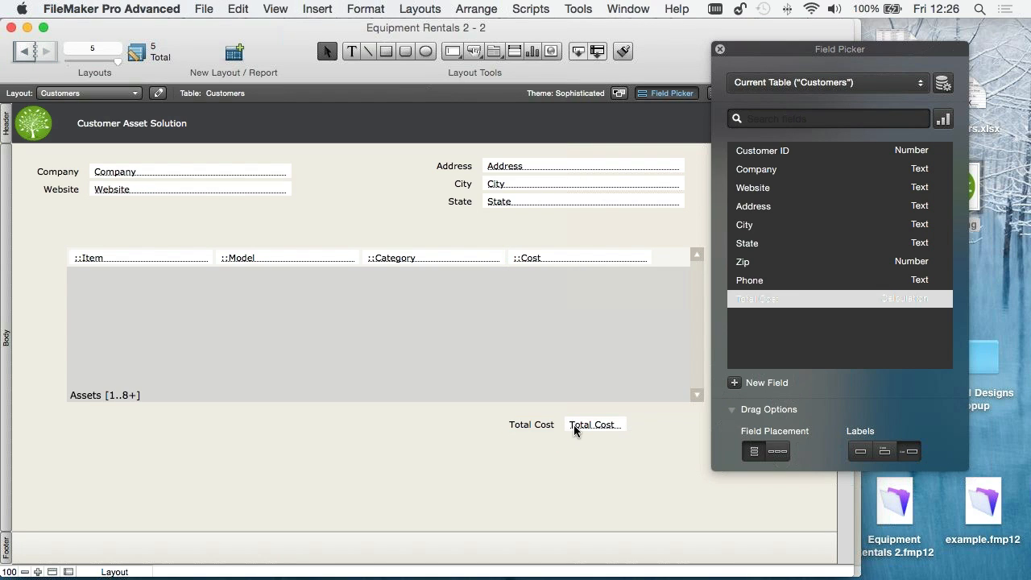
pyautogui.click(720, 50)
pyautogui.click(814, 93)
pyautogui.click(655, 222)
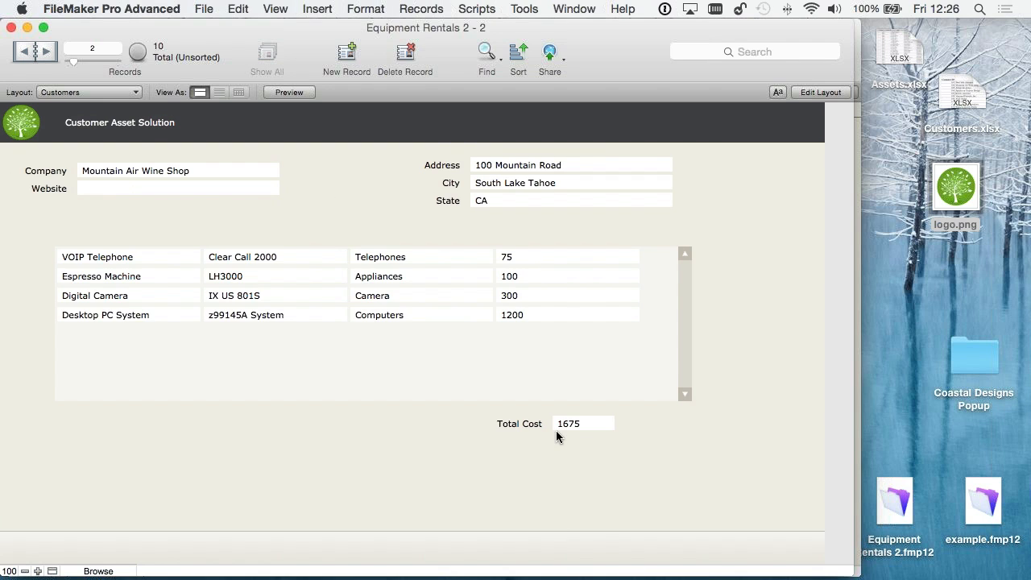
# - Return to layout editing and format the portal's Cost field and the Total Cost field as Currency
pyautogui.press('super+l')
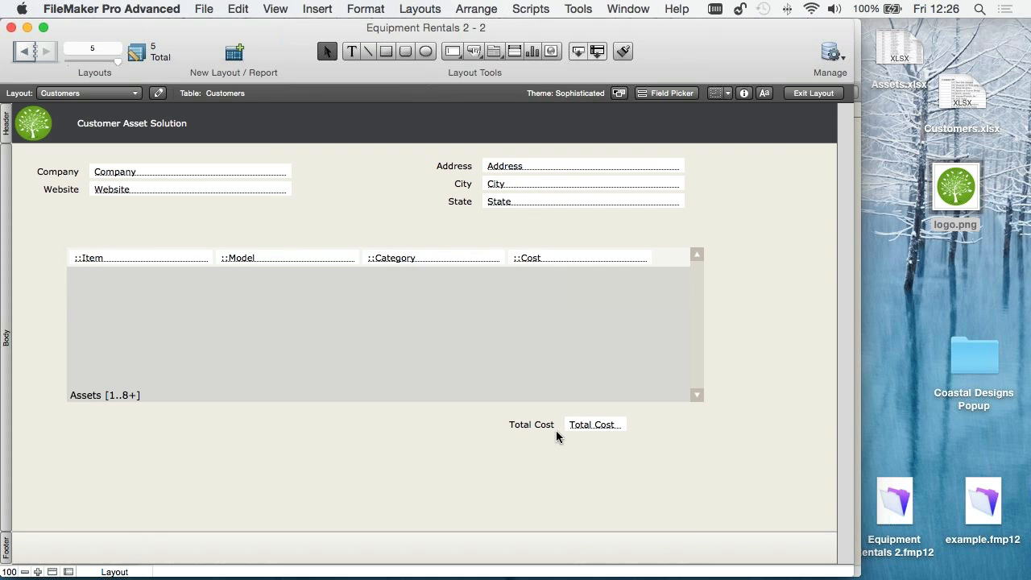
pyautogui.click(556, 258)
pyautogui.keyDown('shift'); pyautogui.click(600, 425); pyautogui.keyUp('shift')
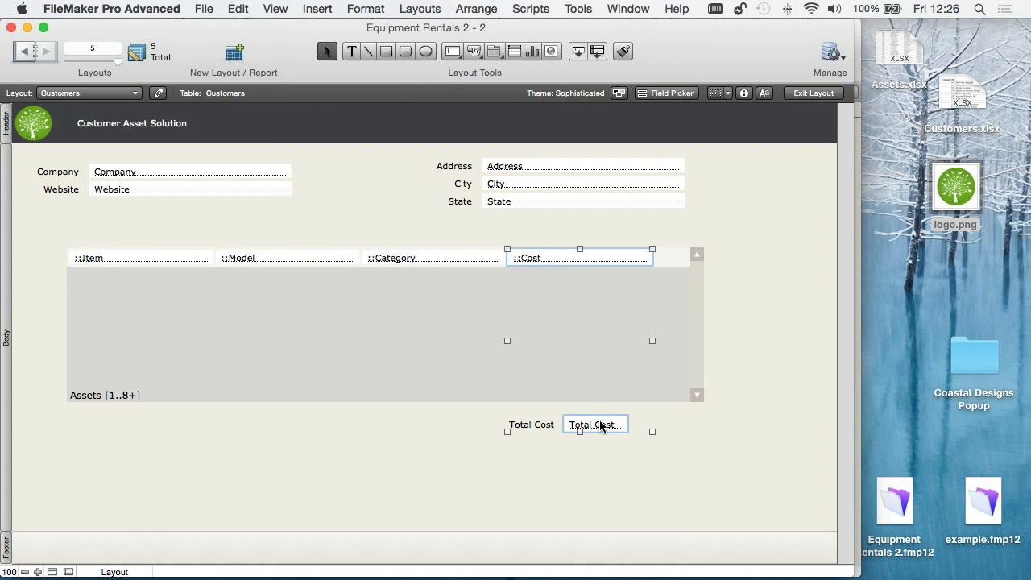
pyautogui.press('super+i')
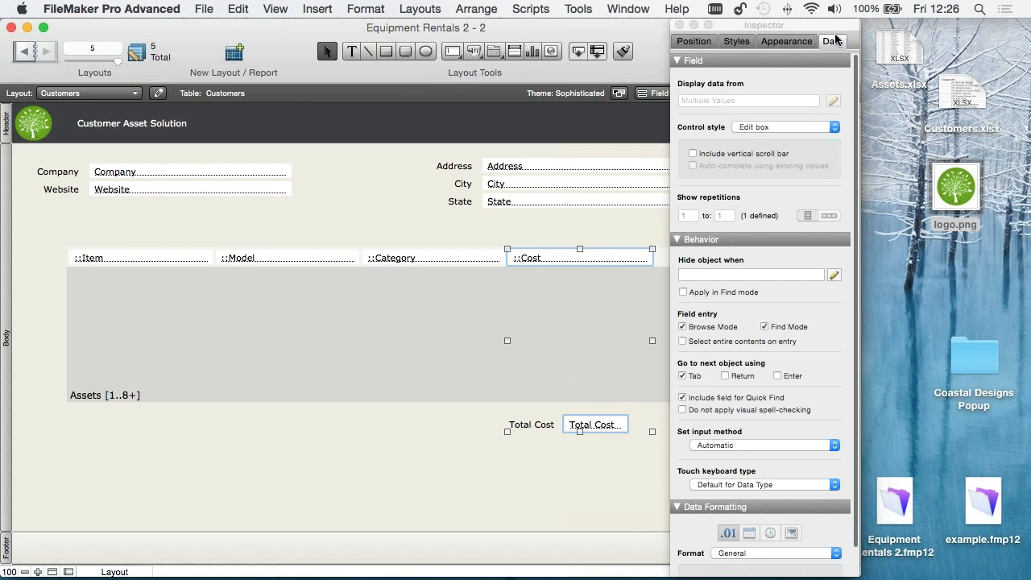
pyautogui.scroll(-3, 757, 492)
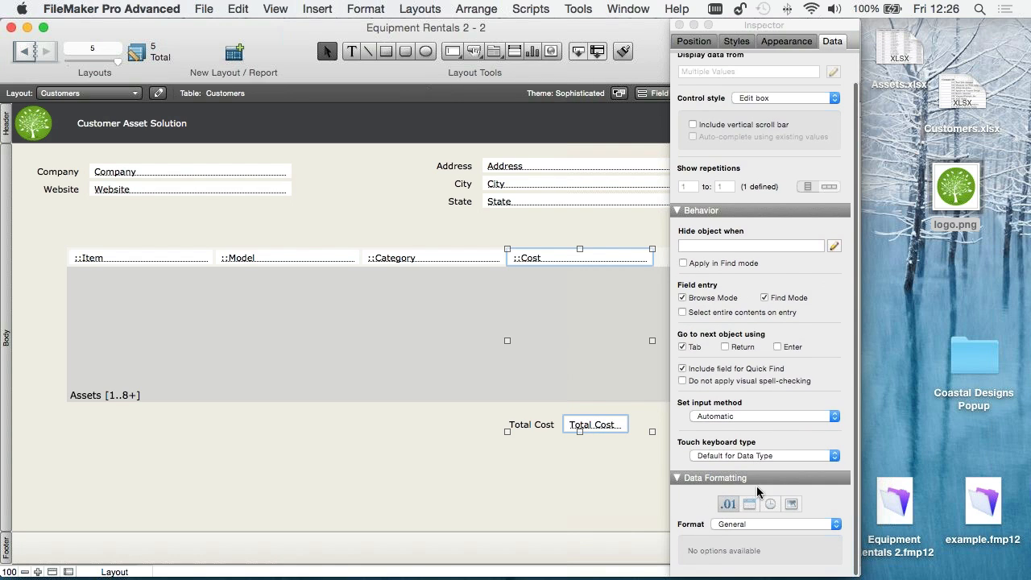
pyautogui.click(747, 524)
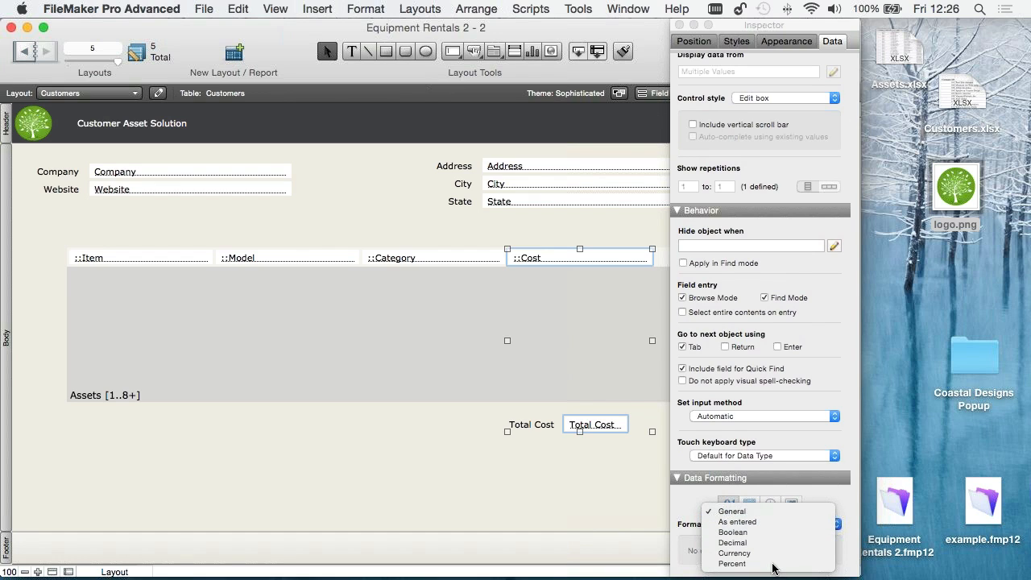
pyautogui.click(735, 554)
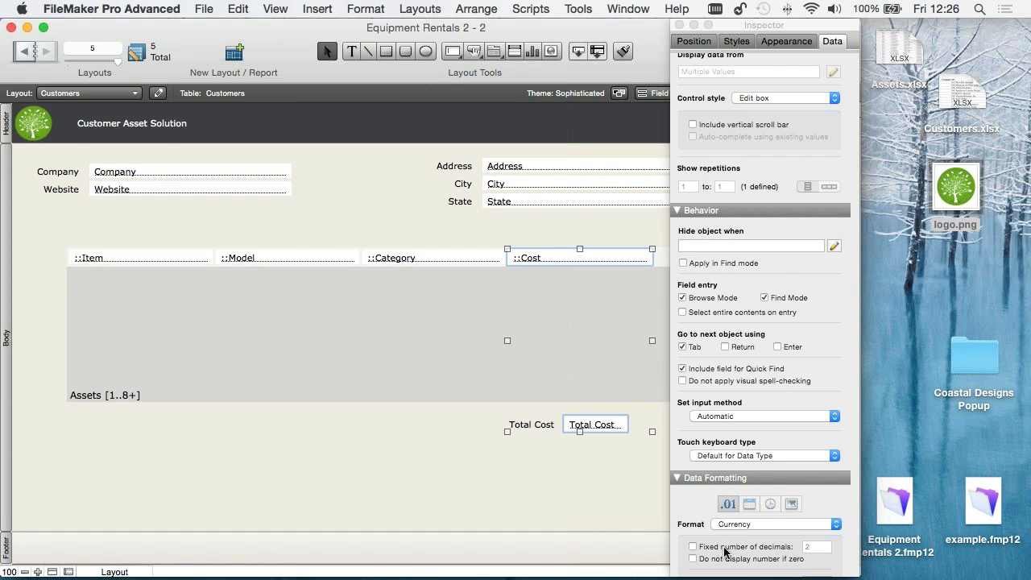
# - Set the currency format of the Cost and Total Cost fields to a fixed 2 decimals
pyautogui.click(724, 549)
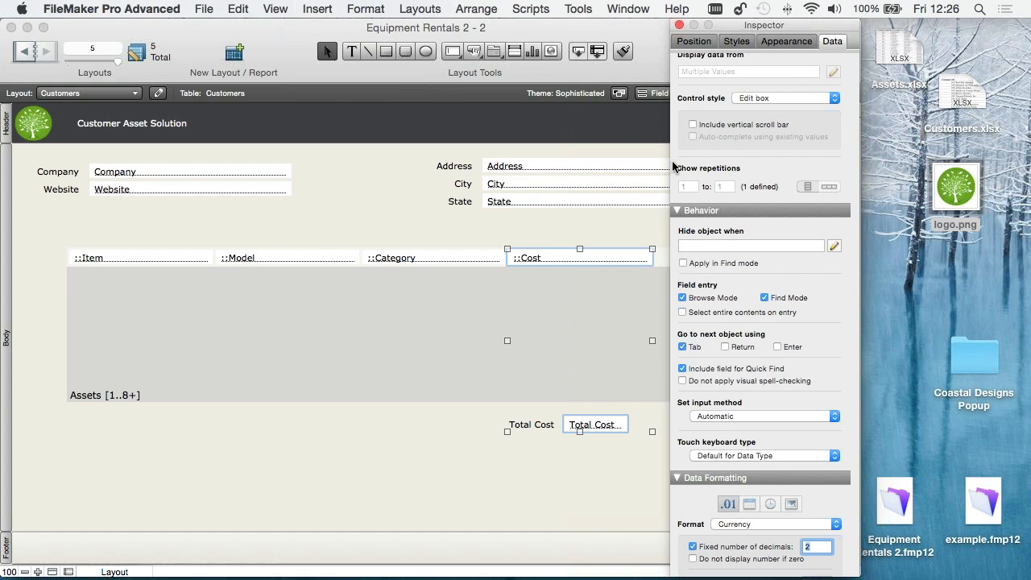
pyautogui.click(678, 210)
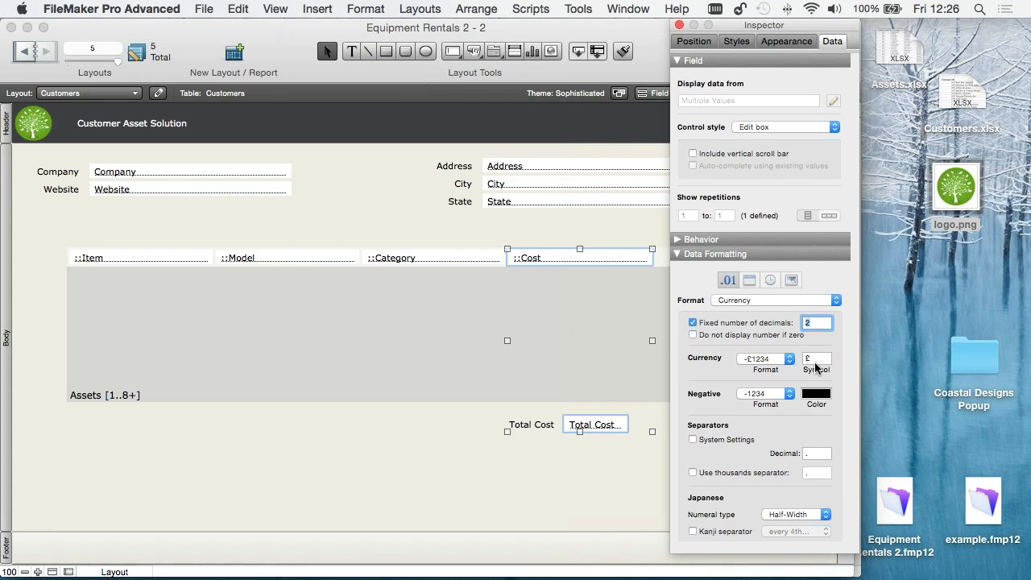
pyautogui.click(815, 361)
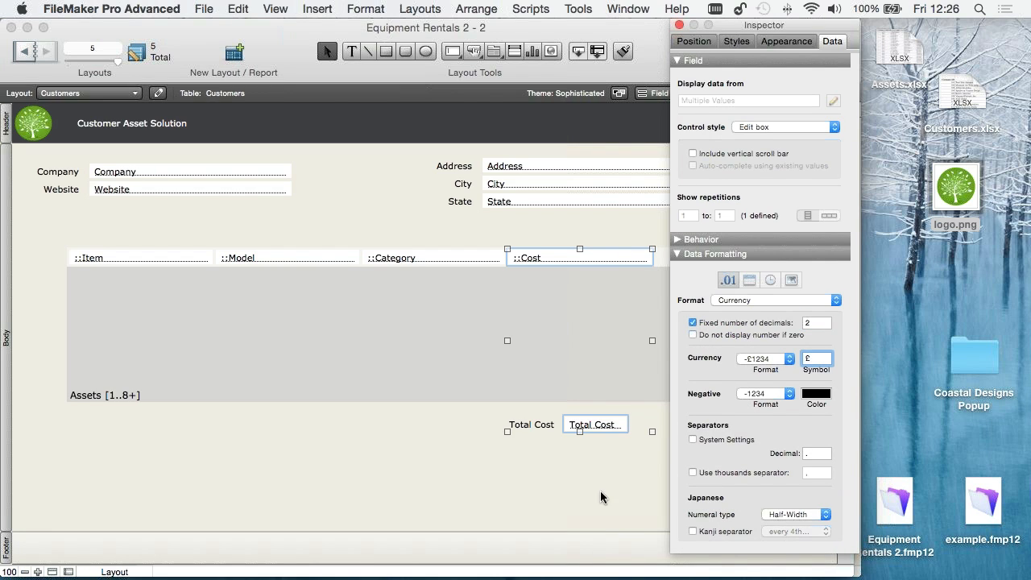
pyautogui.click(596, 461)
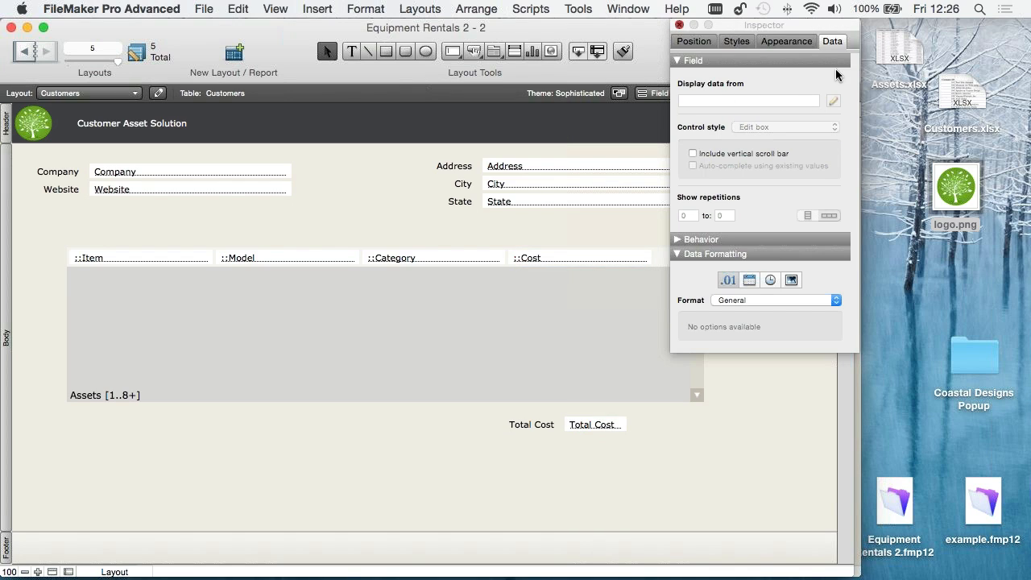
# - Close the Inspector, widen the Total Cost field and move it with its label closer under the portal's Cost column
pyautogui.press('super+i')
pyautogui.click(585, 425)
pyautogui.moveTo(622, 423); pyautogui.dragTo(648, 425)
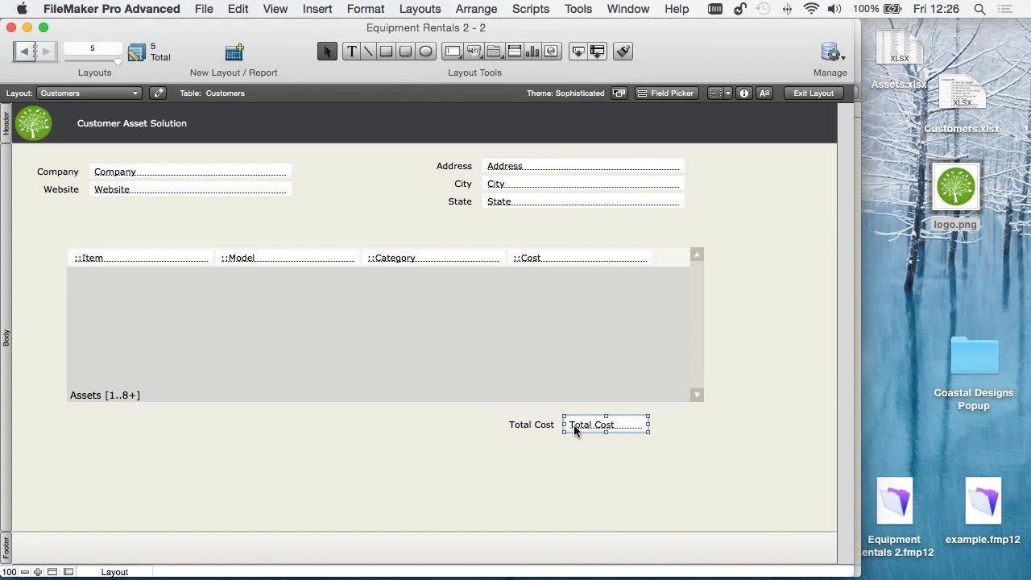
pyautogui.keyDown('shift'); pyautogui.click(545, 424); pyautogui.keyUp('shift')
pyautogui.moveTo(583, 419); pyautogui.dragTo(538, 419)
# - Save the layout, return to Browse mode and check the portal and Total Cost on the next two customer records
pyautogui.click(822, 90)
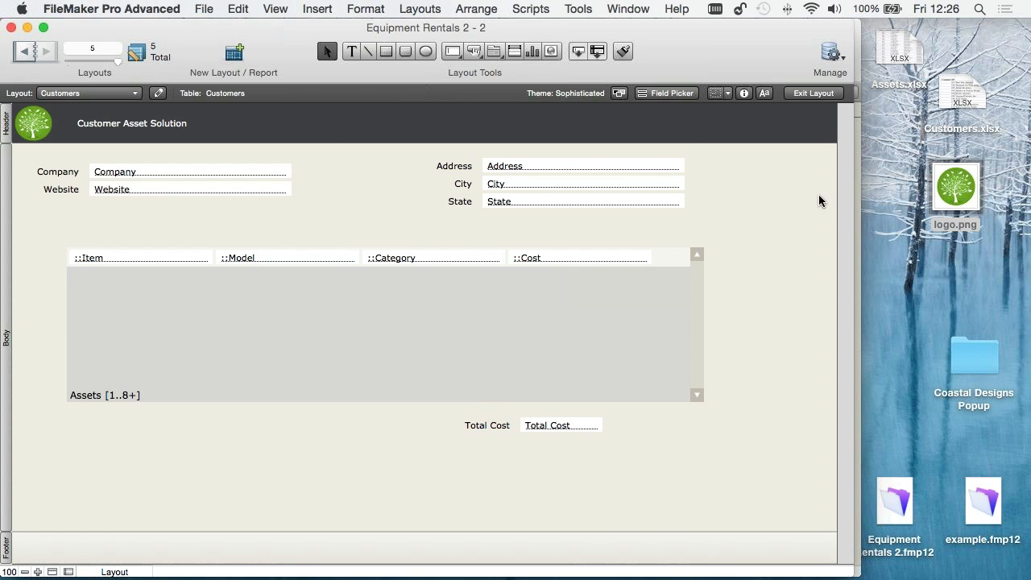
pyautogui.click(653, 224)
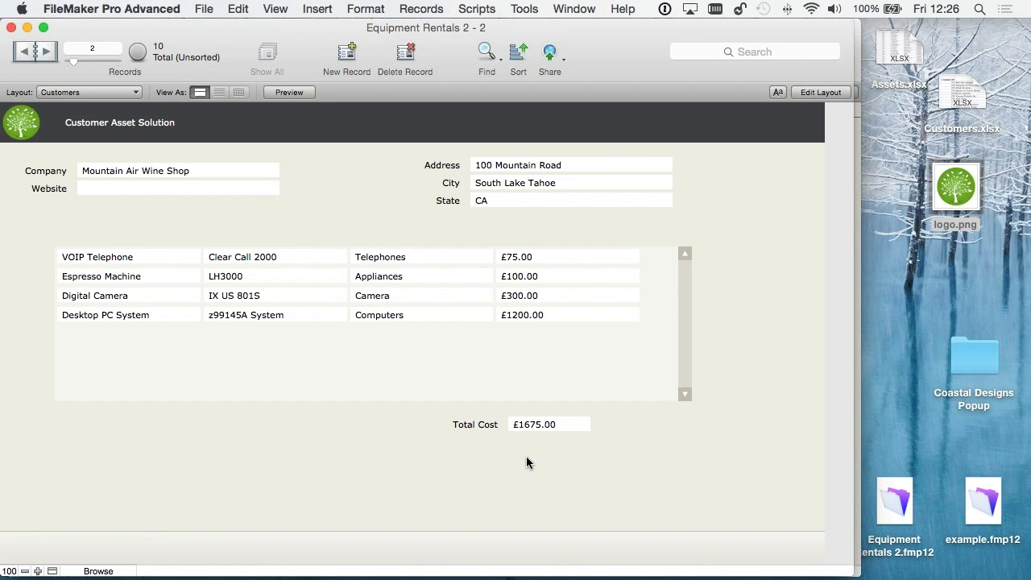
pyautogui.click(44, 53)
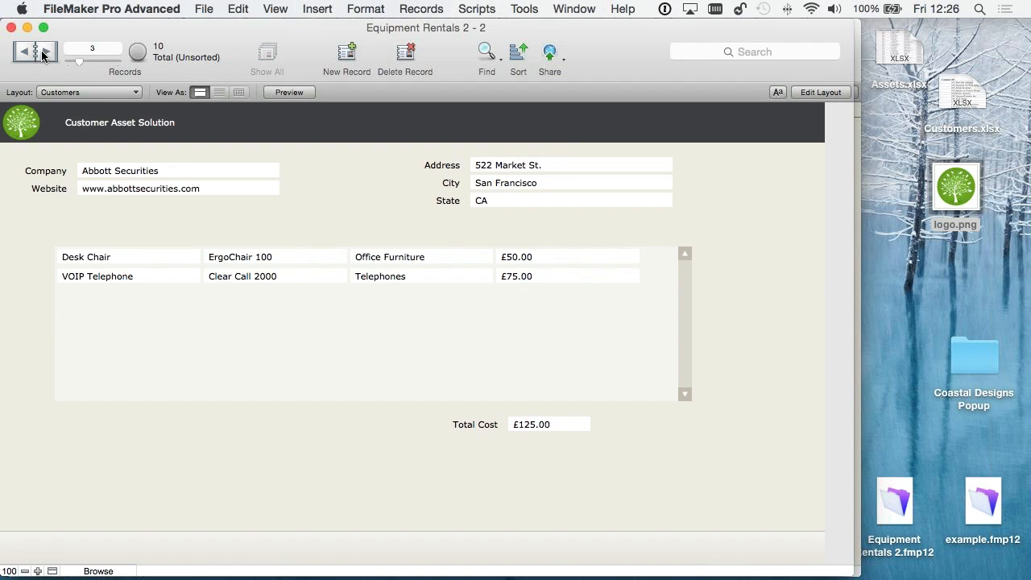
pyautogui.click(45, 53)
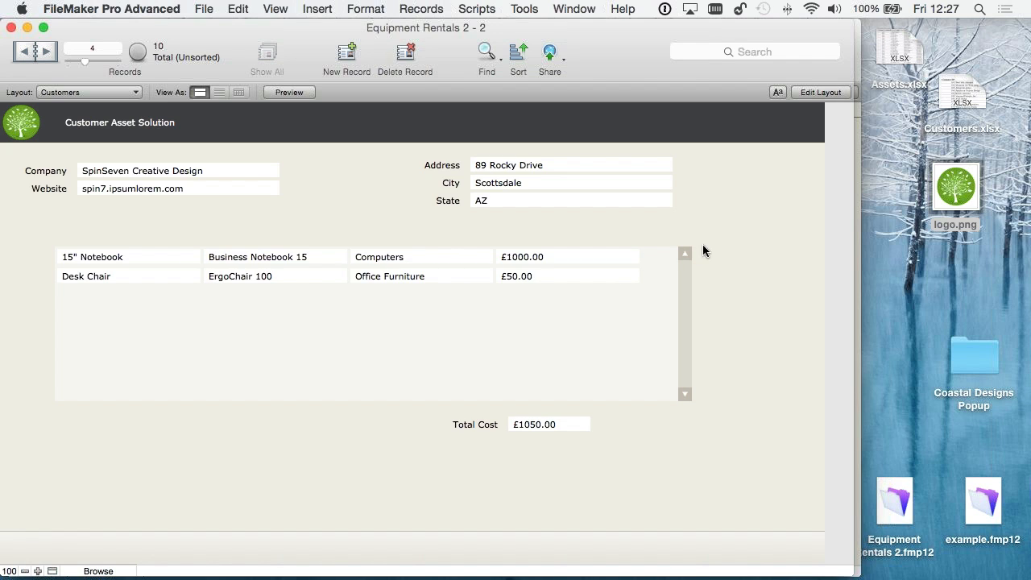
# - Return to layout editing, draw a button after the portal's Cost field and assign it the Go to Related Record action
pyautogui.click(822, 93)
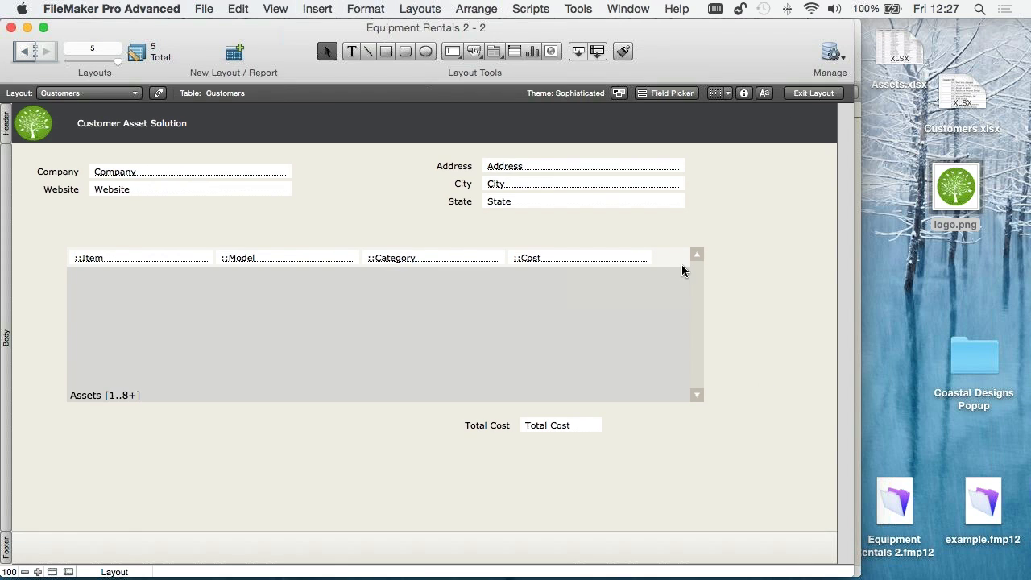
pyautogui.click(473, 50)
pyautogui.moveTo(658, 252); pyautogui.dragTo(681, 267)
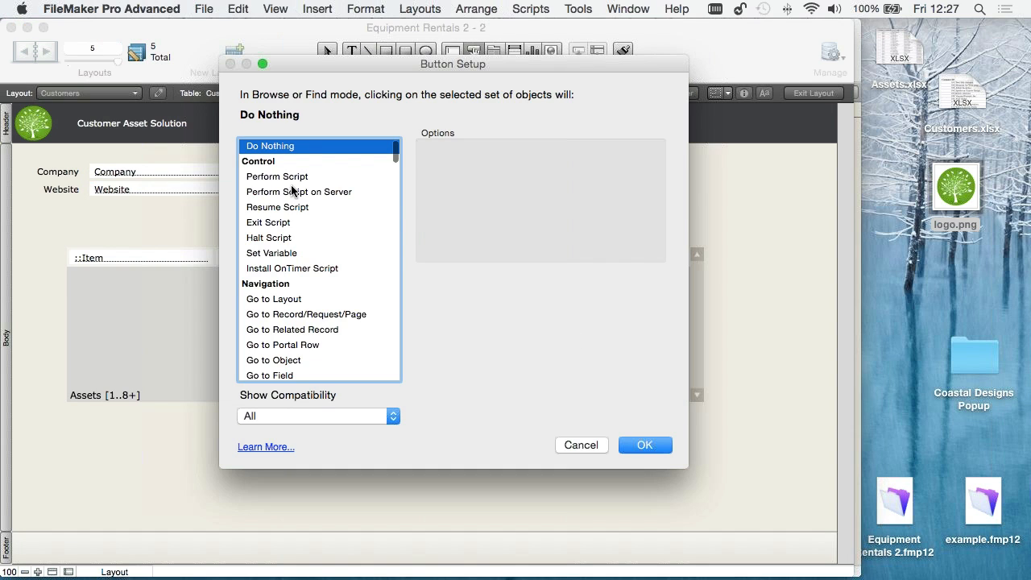
pyautogui.click(288, 331)
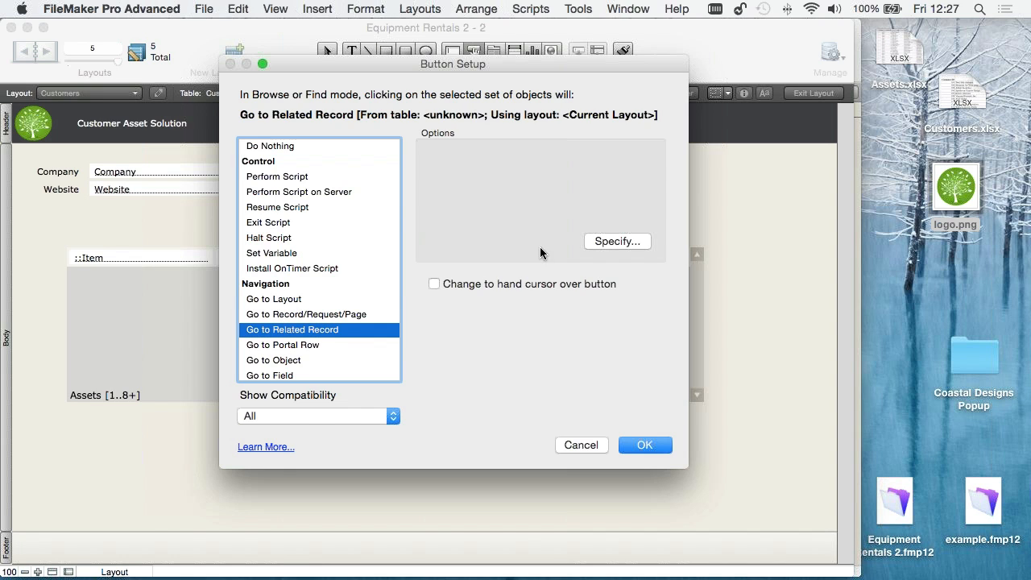
pyautogui.click(616, 241)
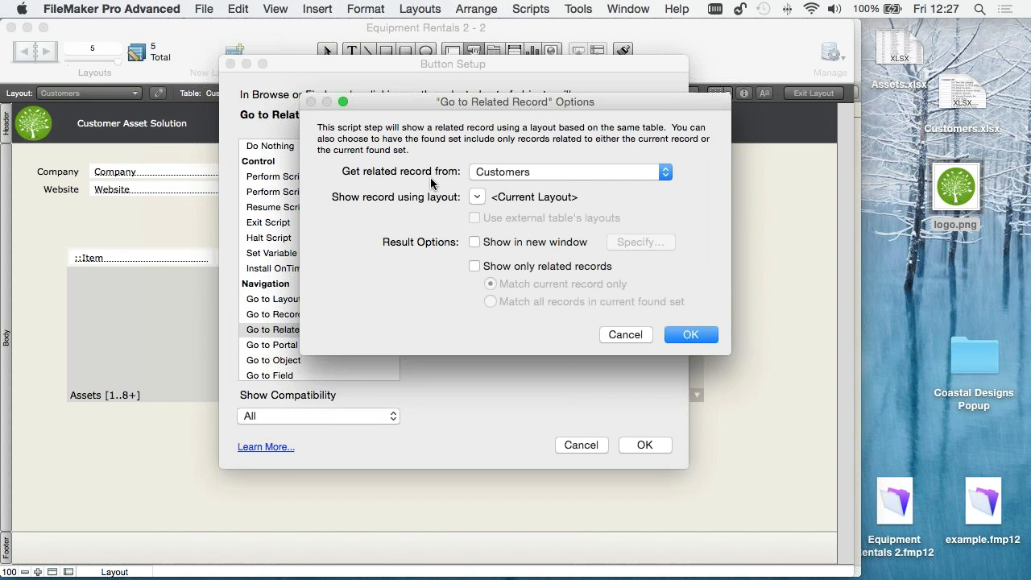
pyautogui.click(494, 168)
pyautogui.click(496, 169)
pyautogui.click(495, 171)
pyautogui.click(496, 171)
pyautogui.click(477, 197)
pyautogui.click(512, 242)
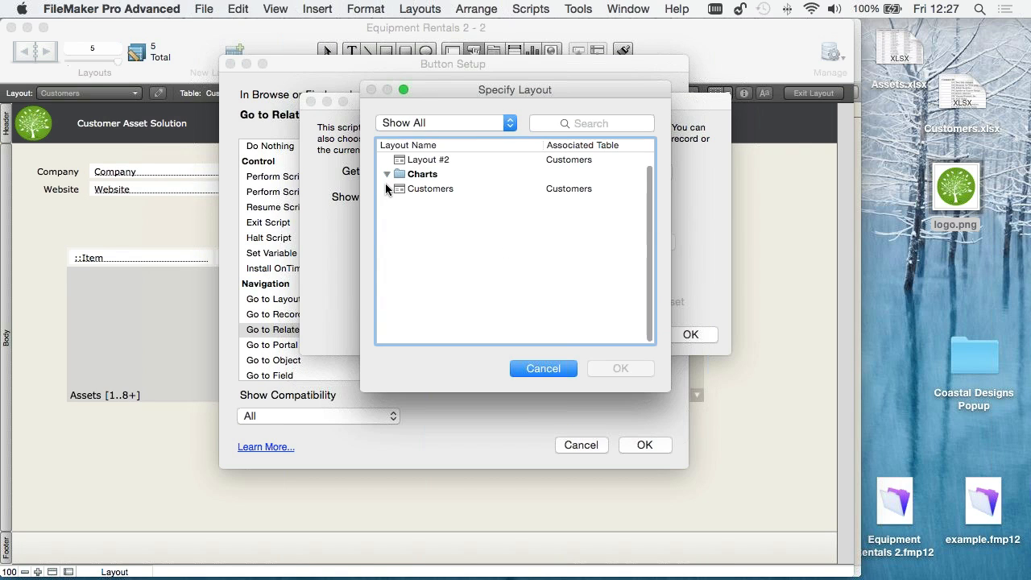
pyautogui.click(553, 368)
# - Set the button to get related records from Assets using the Assets layout, confirm the setup and label it Detail
pyautogui.click(491, 171)
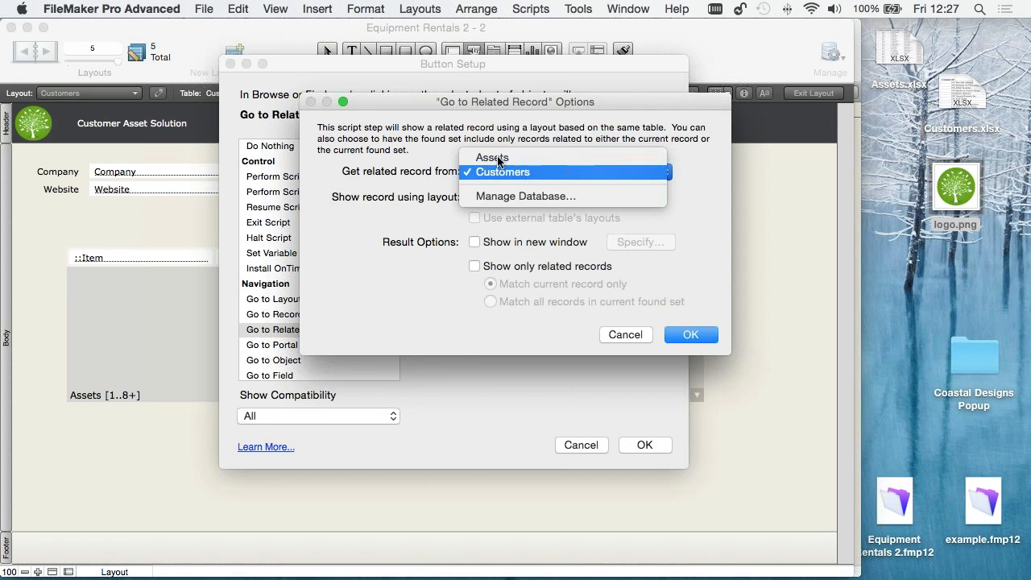
pyautogui.click(497, 158)
pyautogui.click(479, 198)
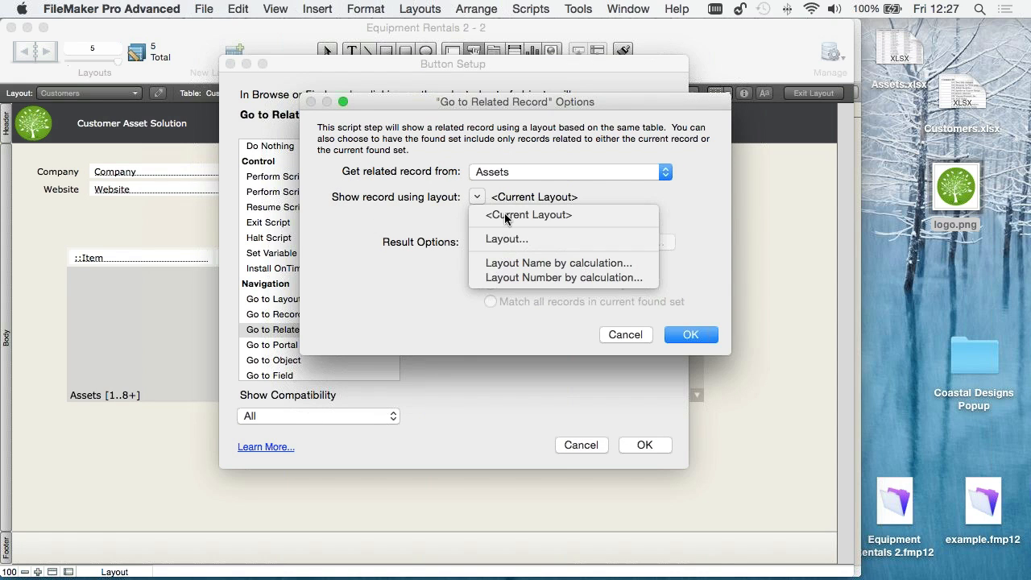
pyautogui.click(513, 242)
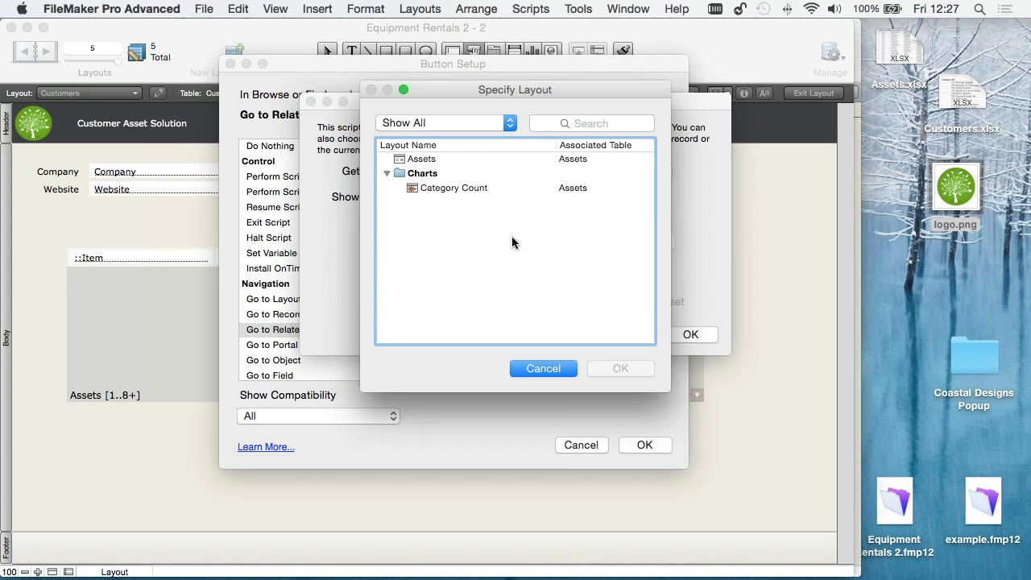
pyautogui.doubleClick(422, 159)
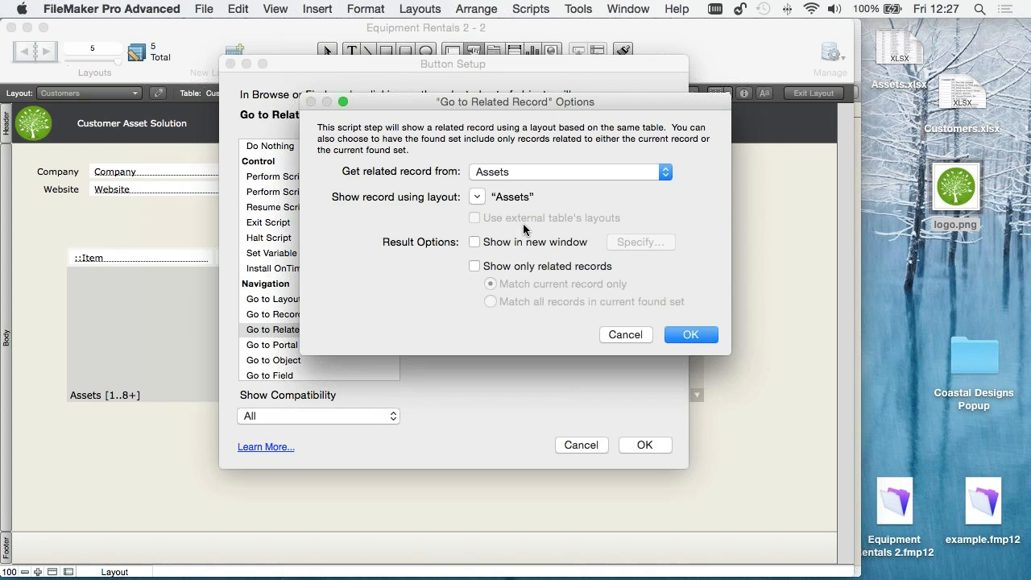
pyautogui.click(692, 334)
pyautogui.click(652, 445)
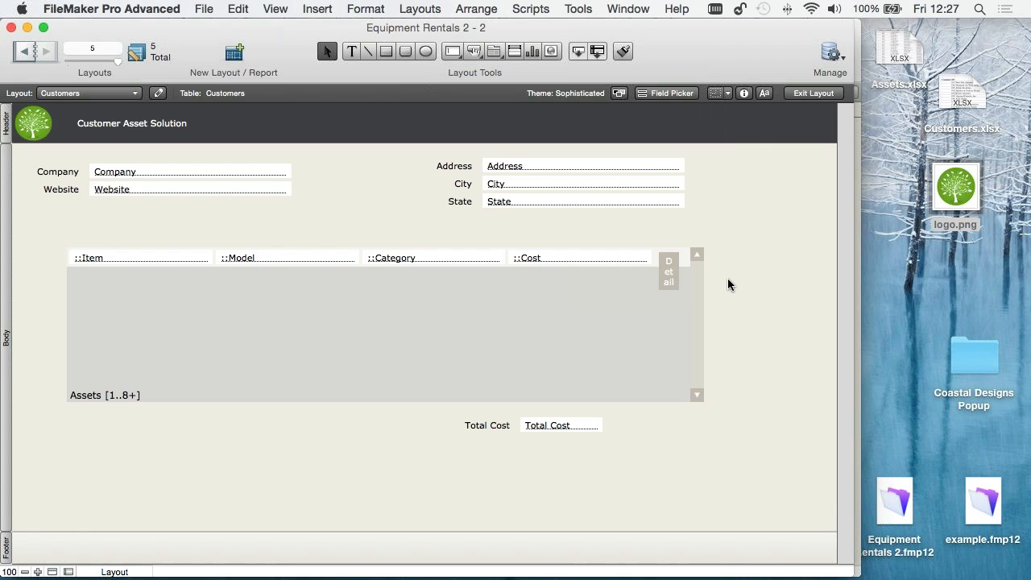
# - Widen the Detail button and show the formatting bar to reduce its text size
pyautogui.moveTo(680, 271); pyautogui.dragTo(726, 271)
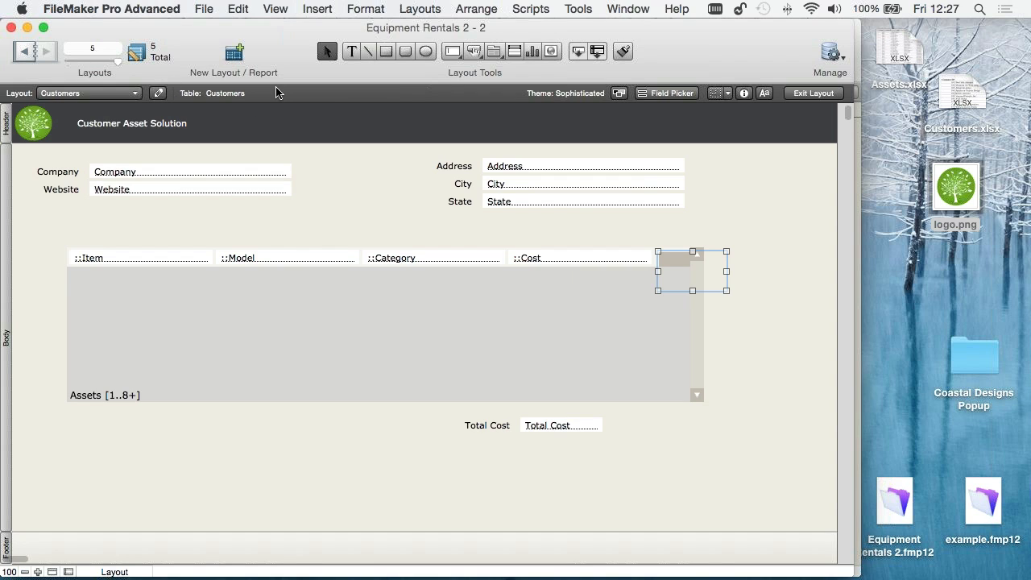
pyautogui.click(765, 94)
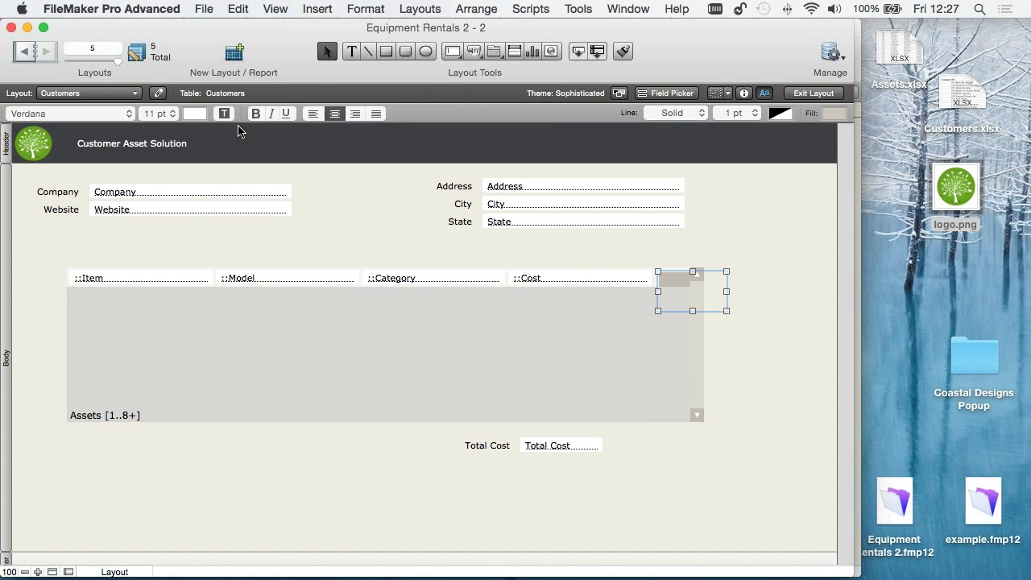
pyautogui.click(155, 114)
pyautogui.click(153, 75)
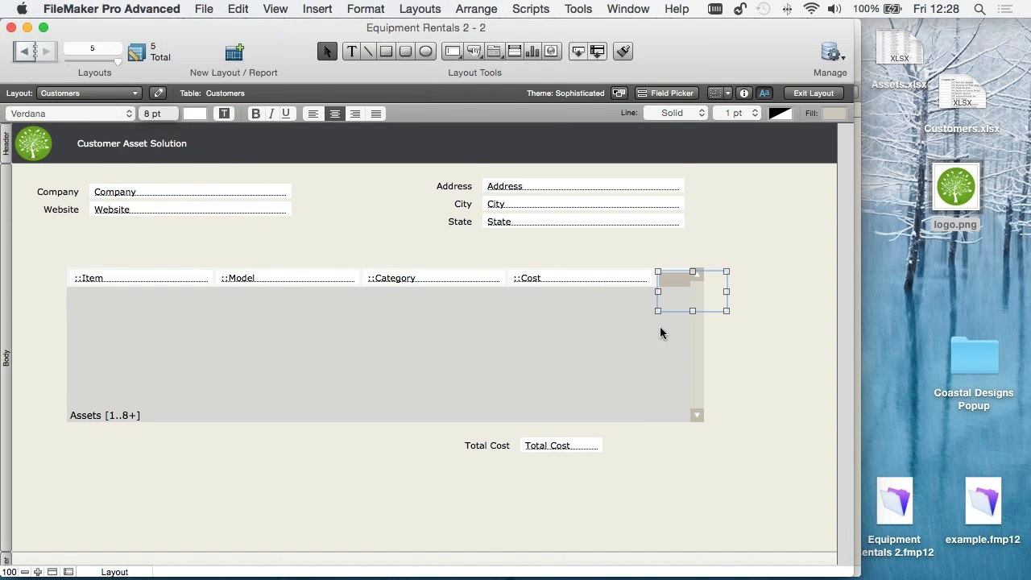
# - Shrink and position the Detail button to fit the portal row beside Cost, then save the layout in Browse mode
pyautogui.click(700, 304)
pyautogui.click(725, 309)
pyautogui.moveTo(727, 307); pyautogui.dragTo(674, 286)
pyautogui.click(763, 289)
pyautogui.click(767, 246)
pyautogui.click(714, 263)
pyautogui.click(768, 320)
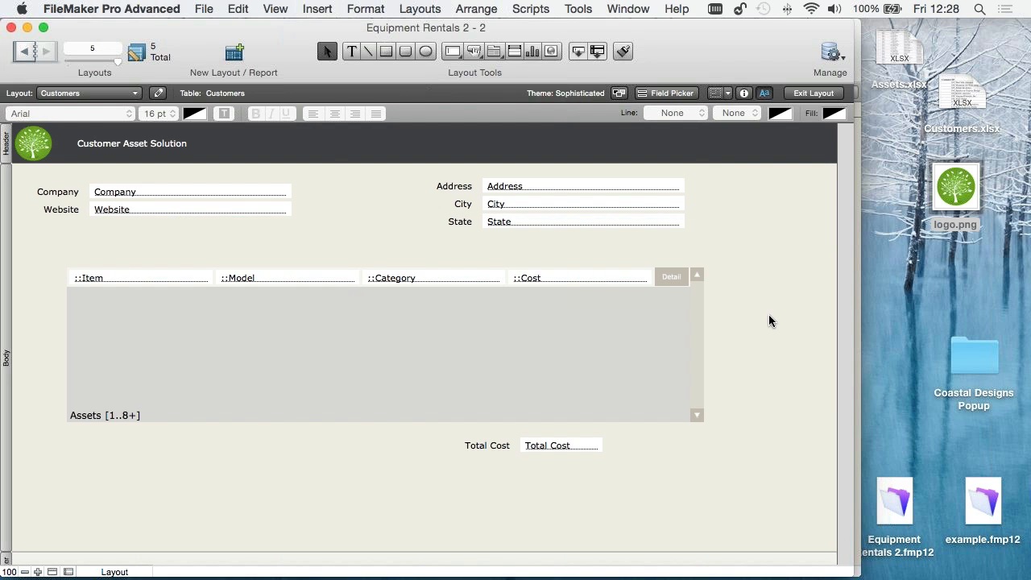
pyautogui.press('super+b')
pyautogui.press('Return')
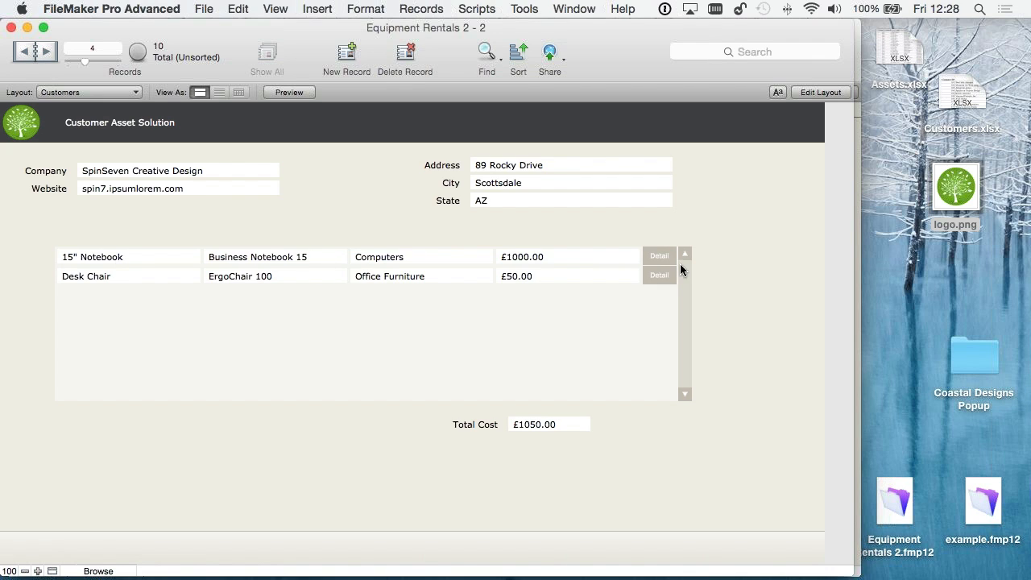
# - Test the Detail buttons of the 15" Notebook and the Desk Chair, returning to the Customers layout in between
pyautogui.click(657, 257)
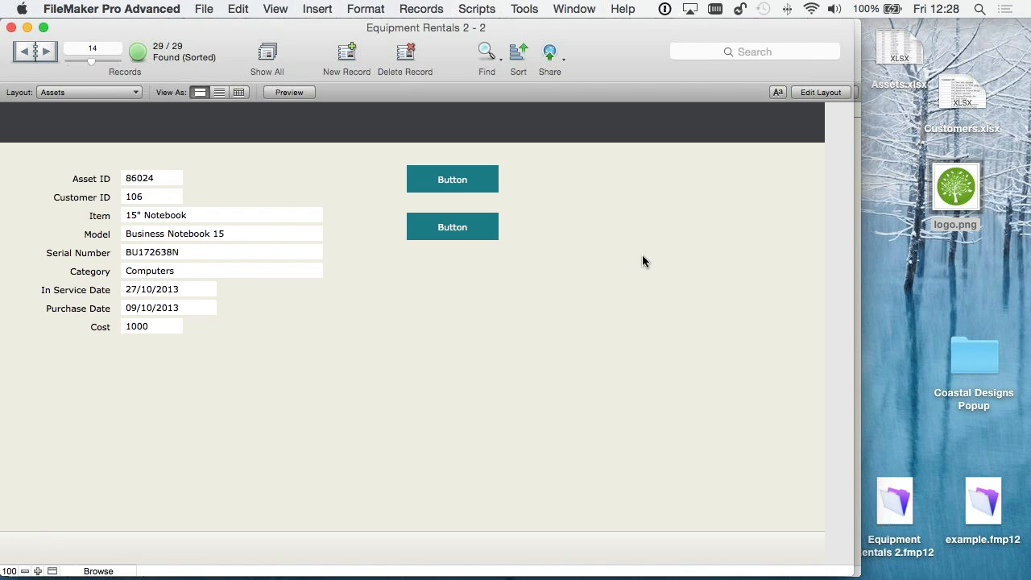
pyautogui.click(66, 93)
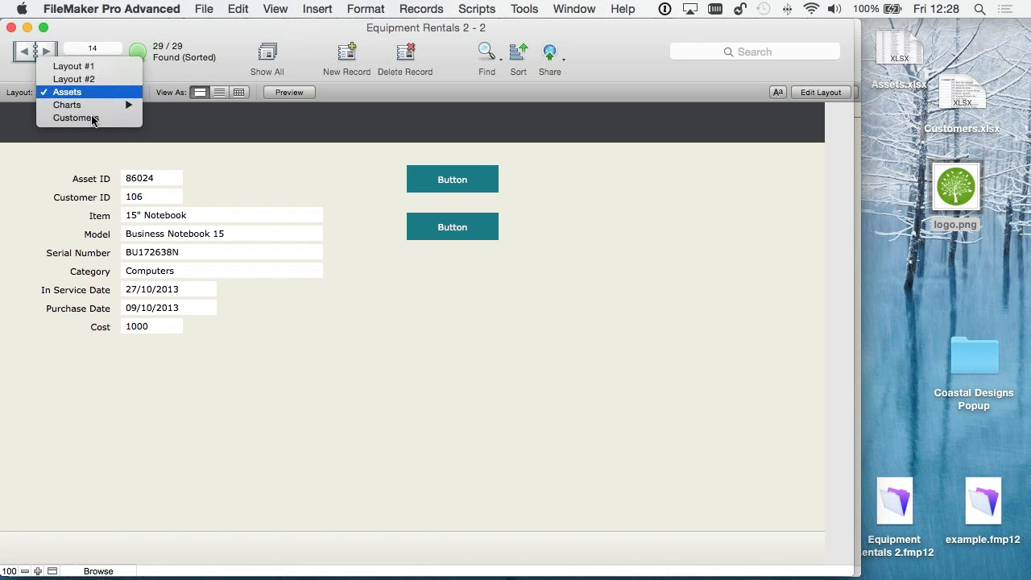
pyautogui.click(76, 118)
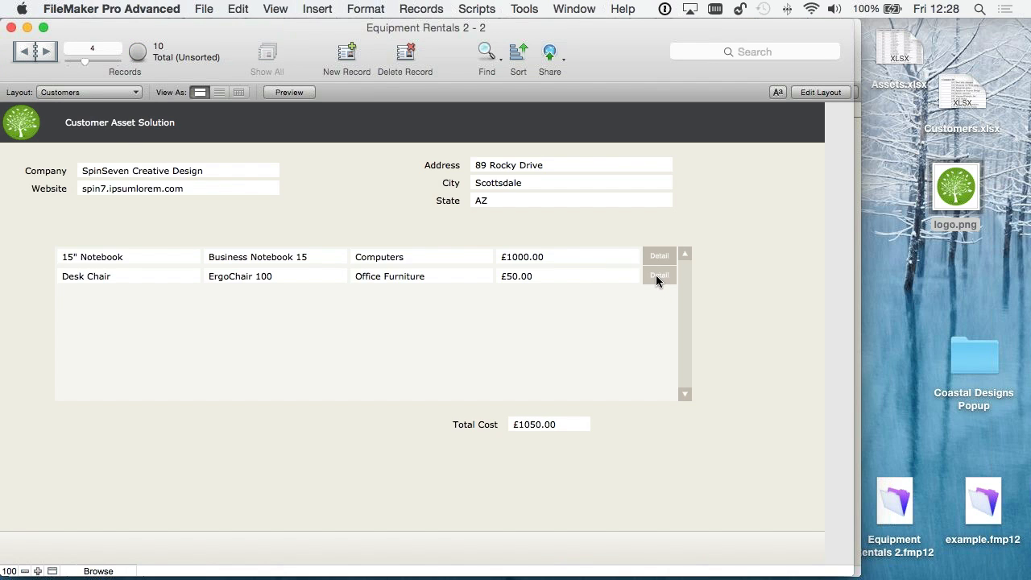
pyautogui.click(657, 276)
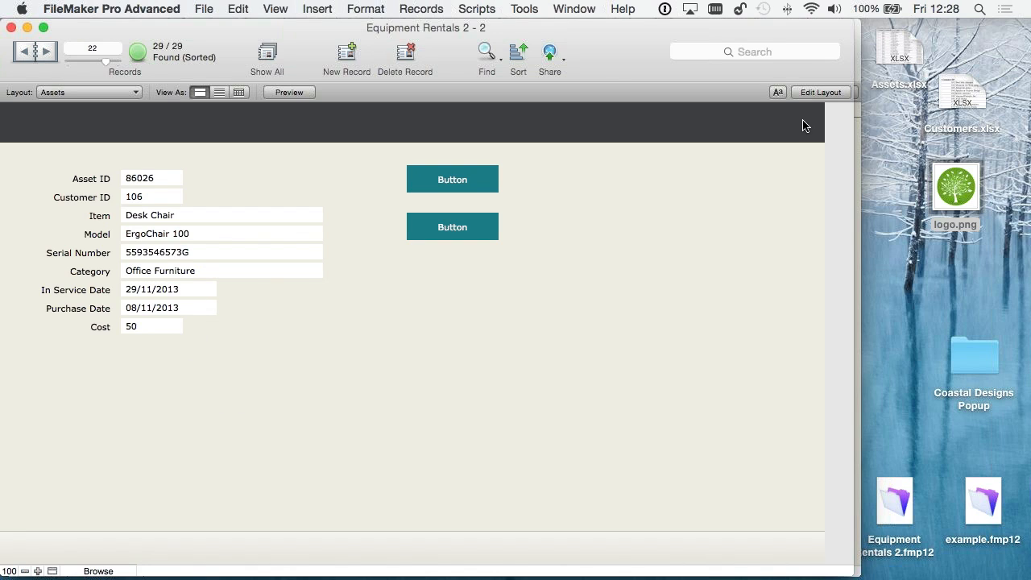
# - Open the Assets layout for editing with the Field Picker shown
pyautogui.click(665, 94)
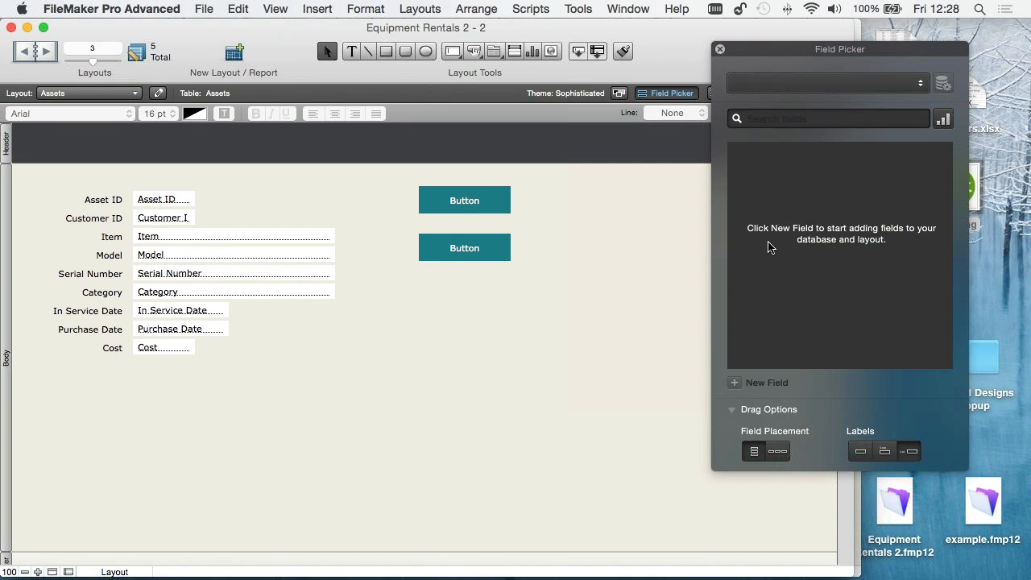
pyautogui.click(736, 384)
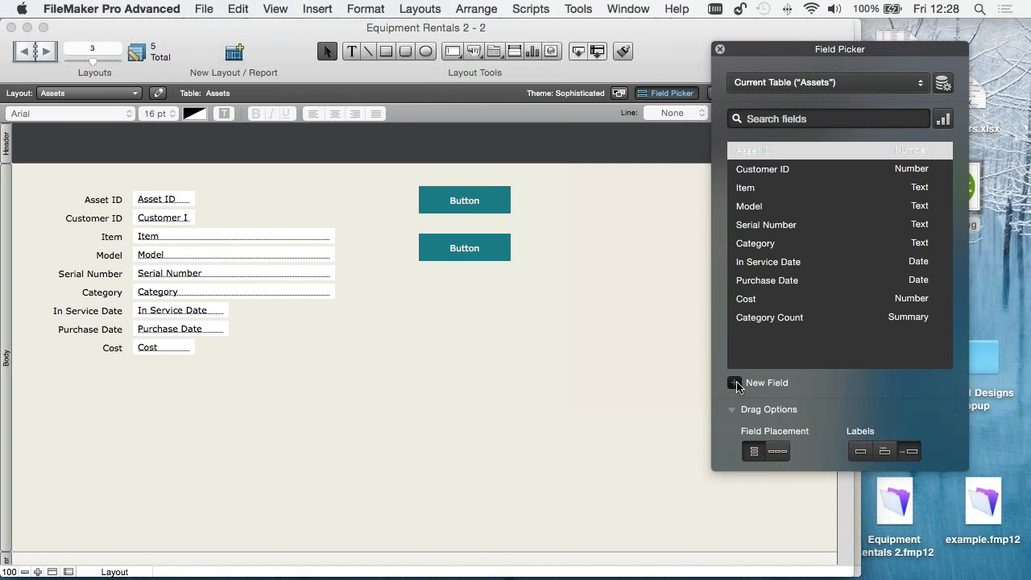
pyautogui.write('Notes')
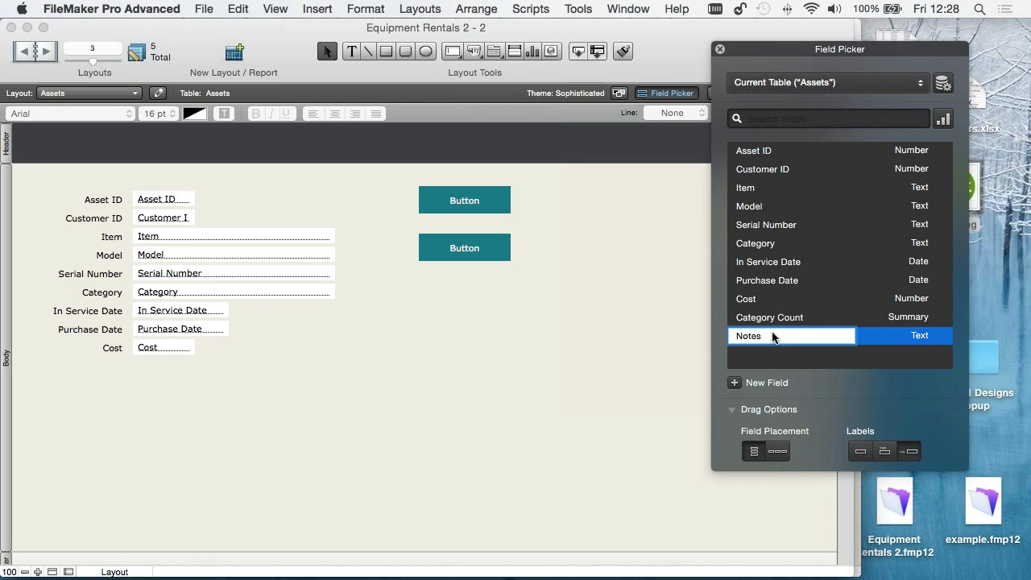
pyautogui.press('Escape')
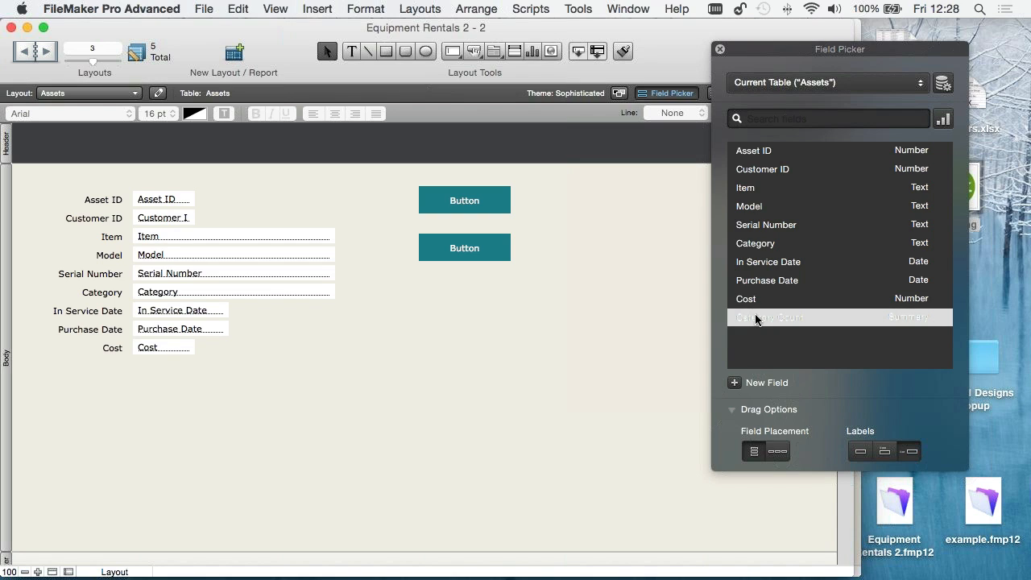
pyautogui.click(753, 233)
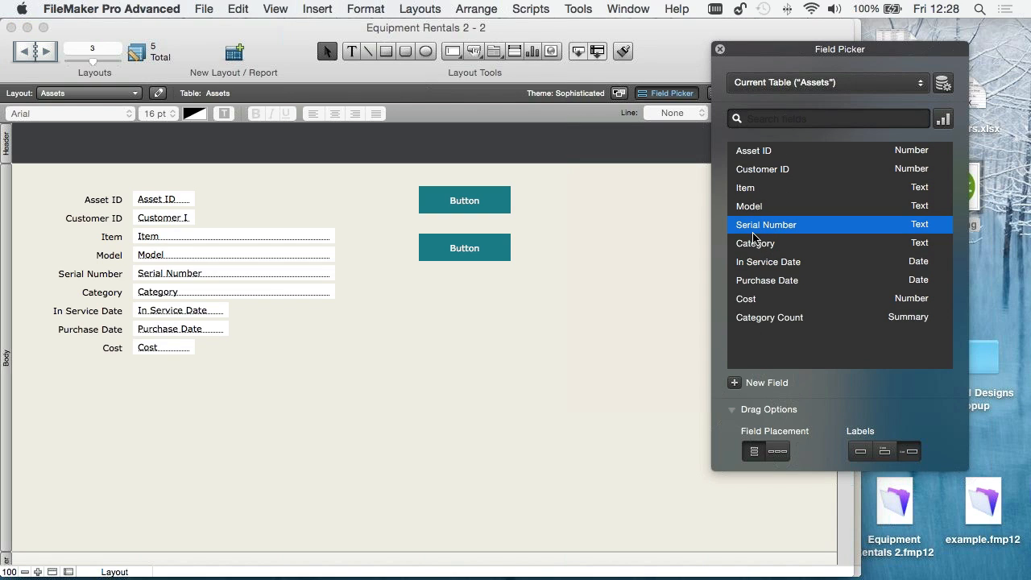
# - Create a text field named Notes in the Assets table and place it with its label below Cost
pyautogui.click(736, 383)
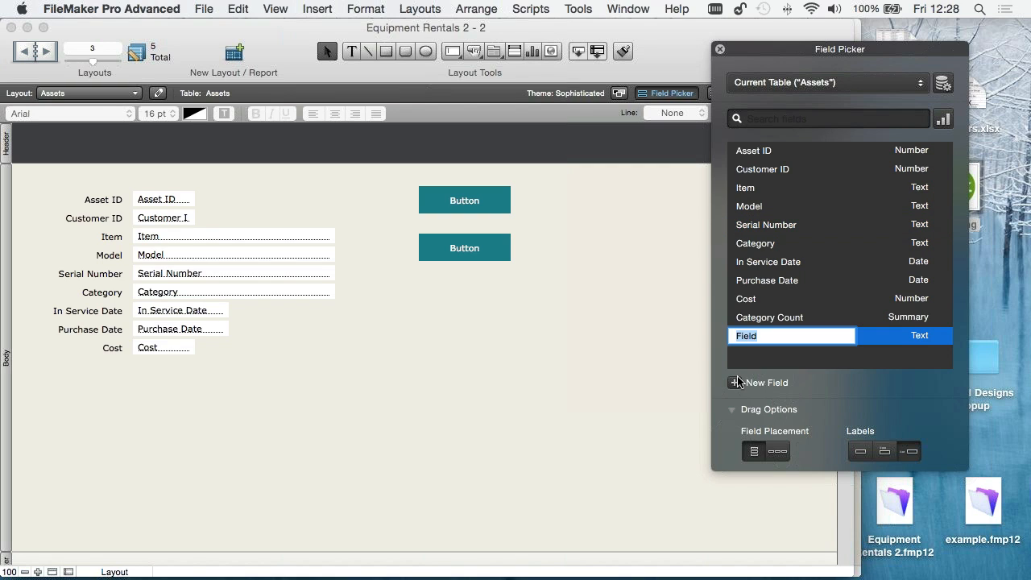
pyautogui.write('Notes')
pyautogui.click(771, 317)
pyautogui.moveTo(748, 341); pyautogui.dragTo(166, 427)
# - Enlarge the Notes field to about 8.9 by 4.5 cm and align its edges with the wide fields above
pyautogui.click(300, 391)
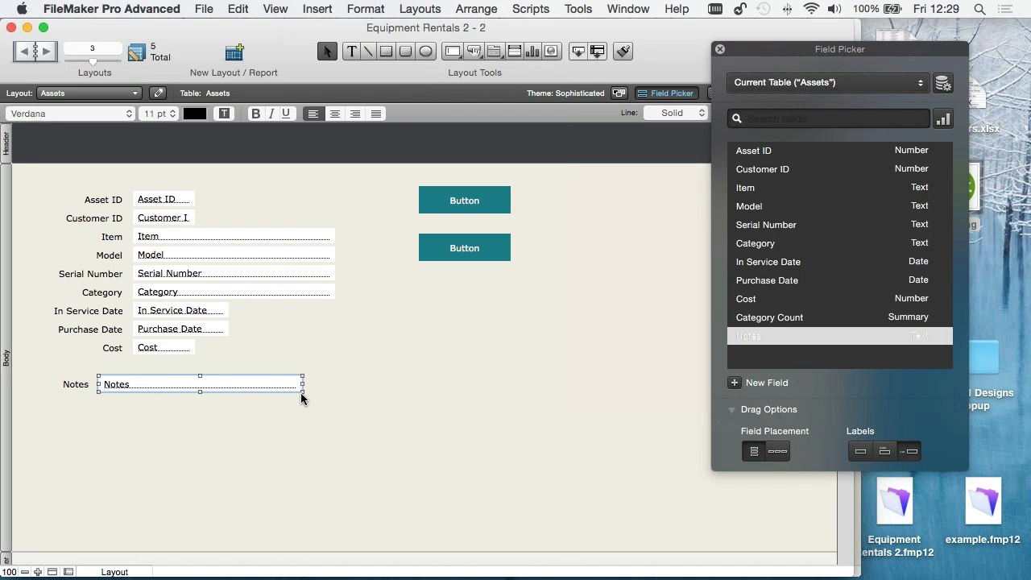
pyautogui.moveTo(300, 393); pyautogui.dragTo(337, 478)
pyautogui.click(339, 372)
pyautogui.moveTo(202, 423); pyautogui.dragTo(236, 427)
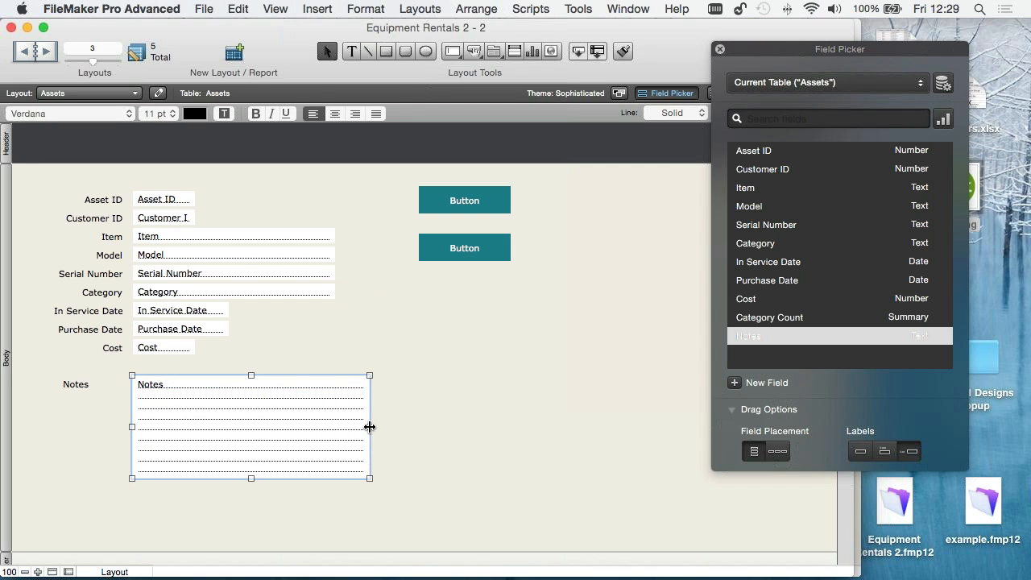
pyautogui.moveTo(328, 425); pyautogui.dragTo(335, 424)
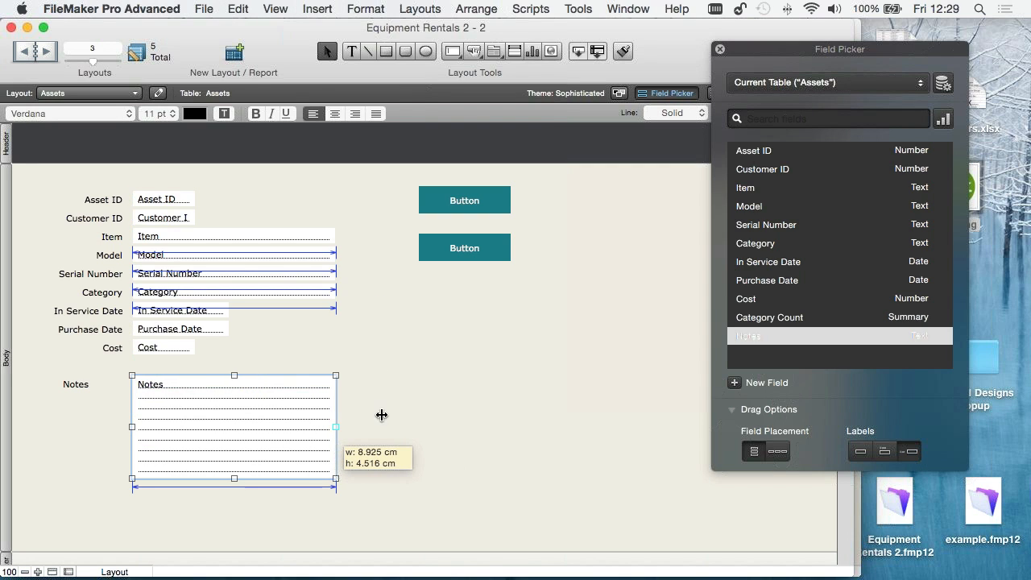
# - Move the Notes label right beside the enlarged Notes field, level with its first line
pyautogui.click(67, 392)
pyautogui.moveTo(79, 385); pyautogui.dragTo(114, 386)
pyautogui.click(122, 396)
pyautogui.click(101, 442)
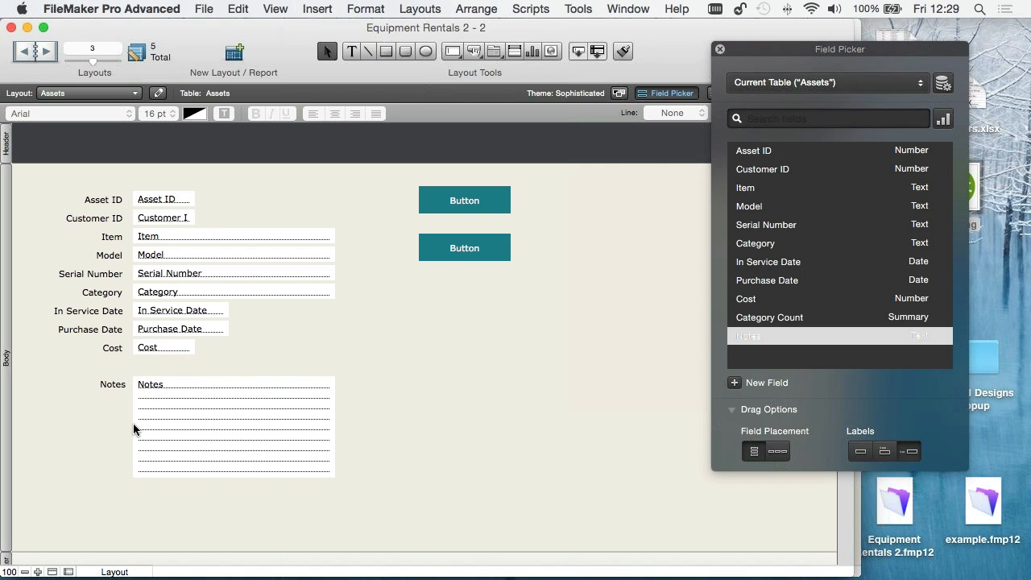
# - Switch to Browse mode and enter the sample lines "asdsasda", a blank line, "asd" and "asd" in the Desk Chair's Notes
pyautogui.click(207, 409)
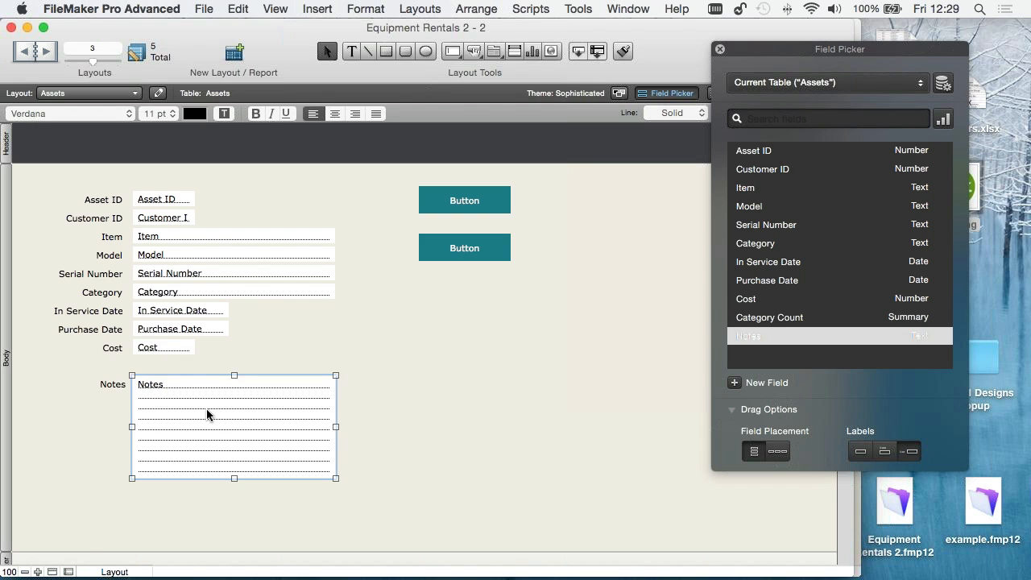
pyautogui.press('super+b')
pyautogui.click(207, 395)
pyautogui.write('asdsasda')
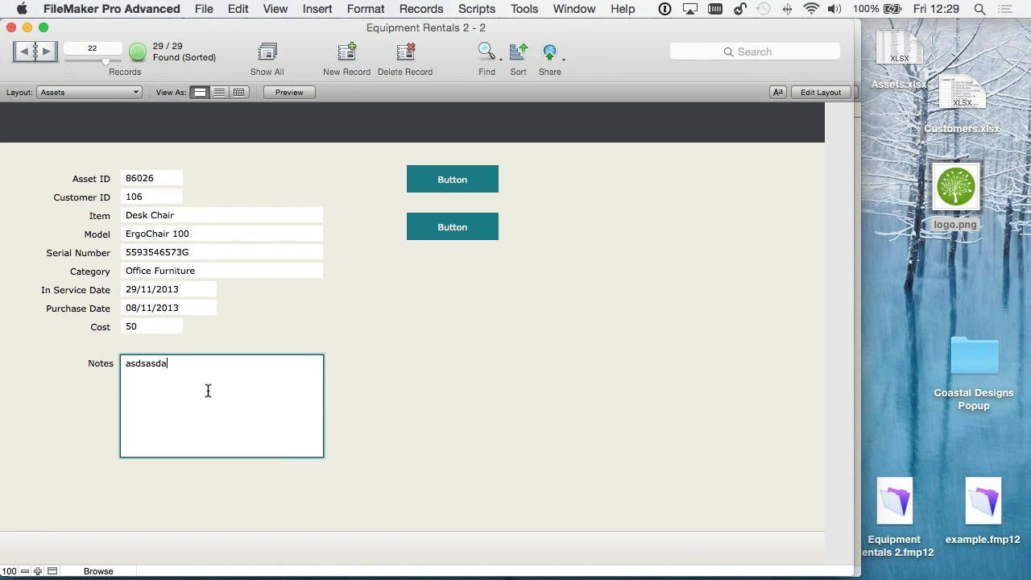
pyautogui.press('Return')
pyautogui.press('Return')
pyautogui.write('asd')
pyautogui.press('Return')
pyautogui.write('asd')
pyautogui.click(544, 368)
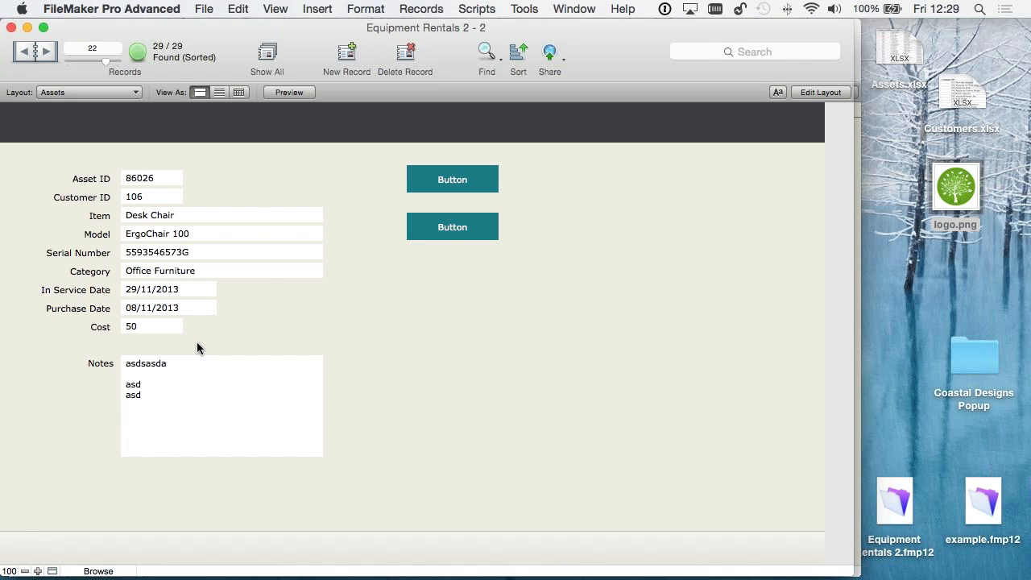
# - Return to Layout mode and delete the two placeholder buttons from the Assets layout
pyautogui.press('super+l')
pyautogui.moveTo(489, 310); pyautogui.dragTo(432, 194)
pyautogui.press('Delete')
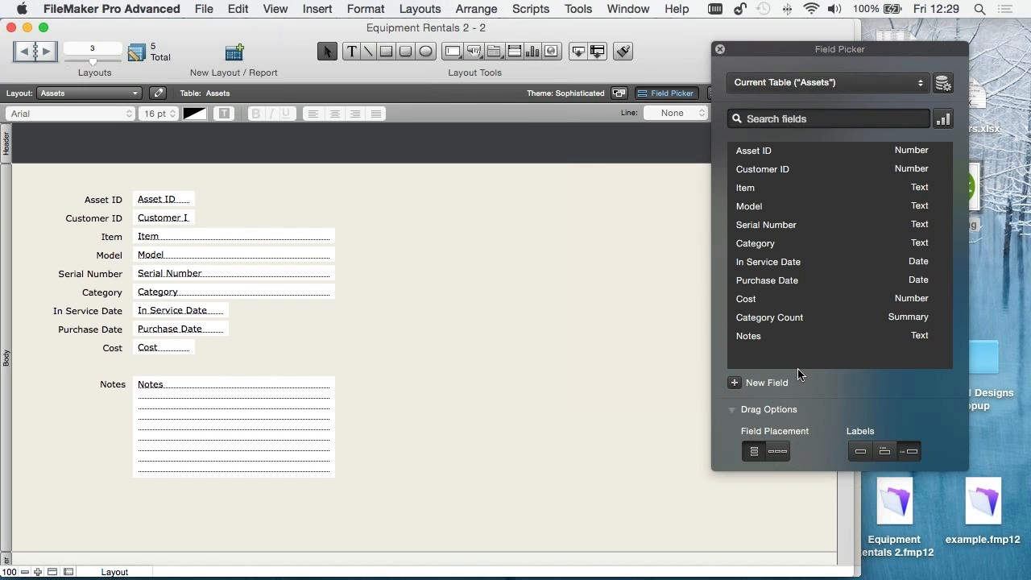
# - Create a container field named Signature in the Assets table and place it with its label in the space freed by the buttons
pyautogui.click(736, 385)
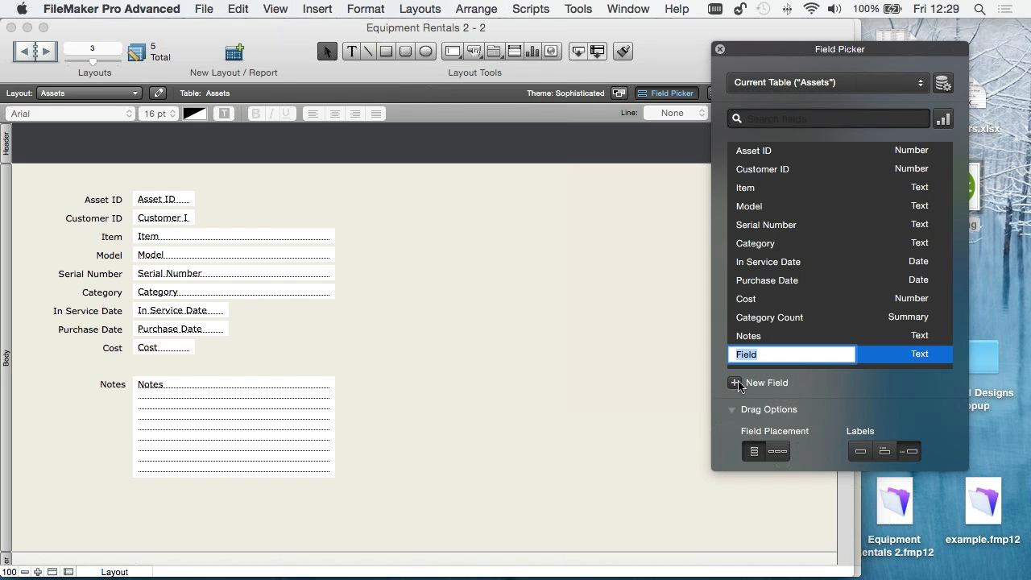
pyautogui.write('Signature')
pyautogui.click(919, 355)
pyautogui.click(937, 417)
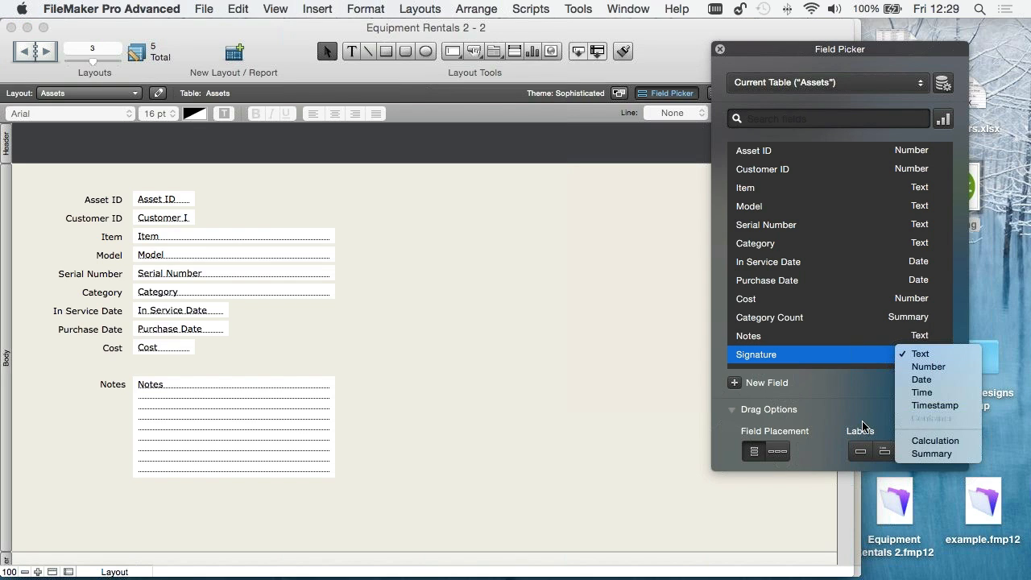
pyautogui.moveTo(803, 363)
pyautogui.mouseDown()
pyautogui.moveTo(410, 239)
pyautogui.moveTo(463, 223)
pyautogui.moveTo(456, 213)
pyautogui.mouseUp()
pyautogui.moveTo(750, 49); pyautogui.dragTo(827, 68)
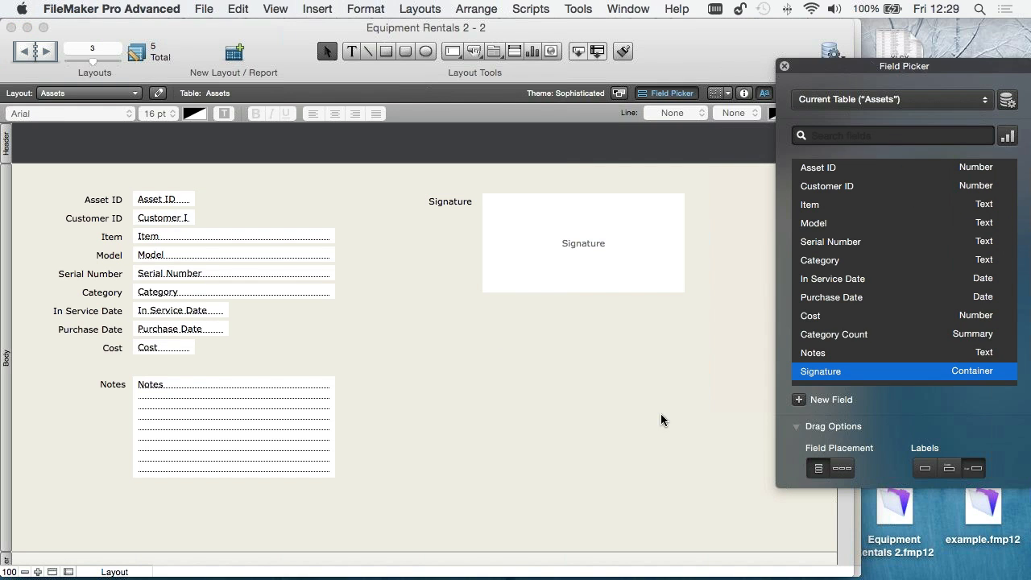
# - Switch to Browse mode and examine the Desk Chair's In Service Date
pyautogui.press('super+b')
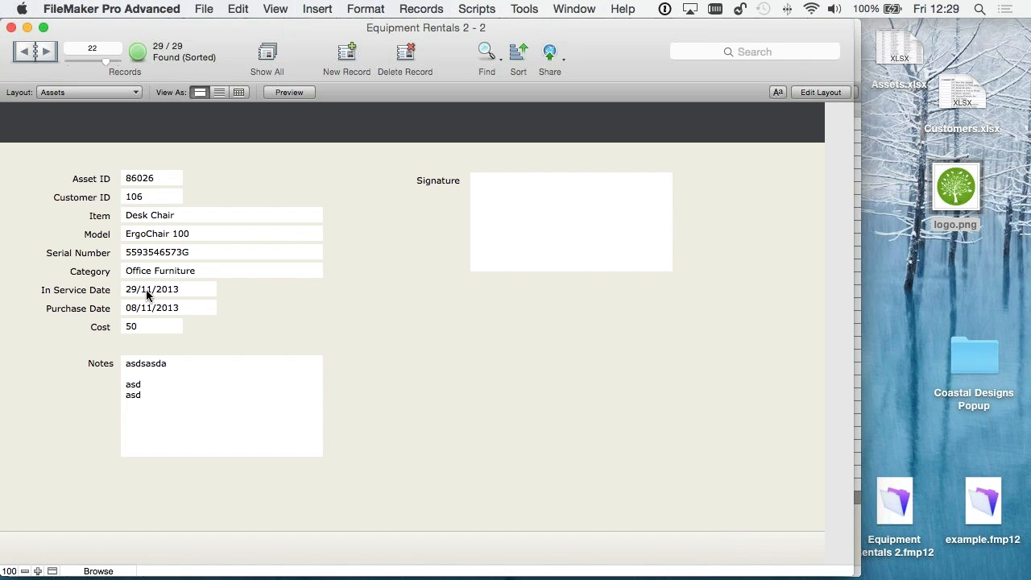
pyautogui.click(202, 289)
pyautogui.press('super+a')
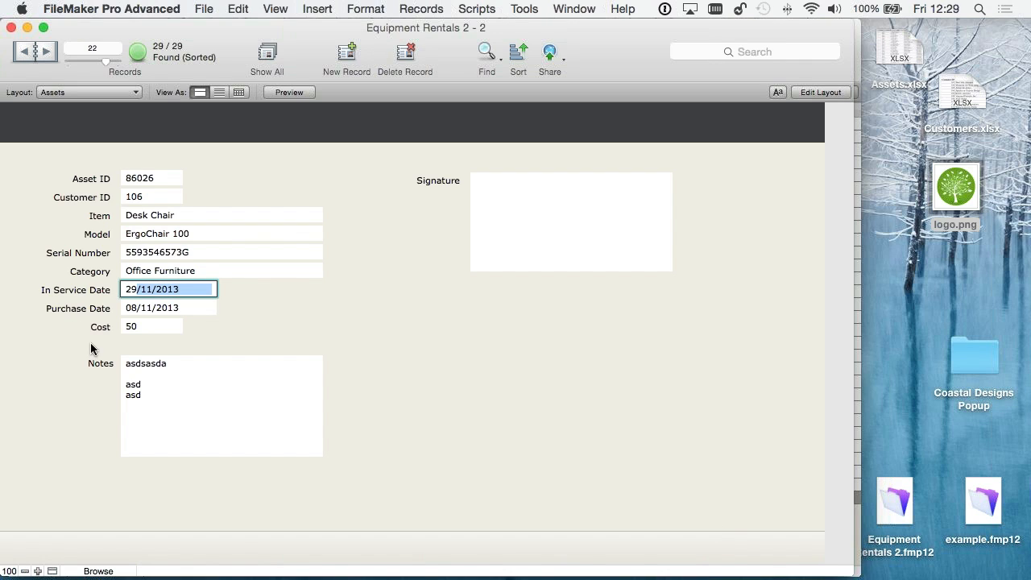
pyautogui.click(222, 288)
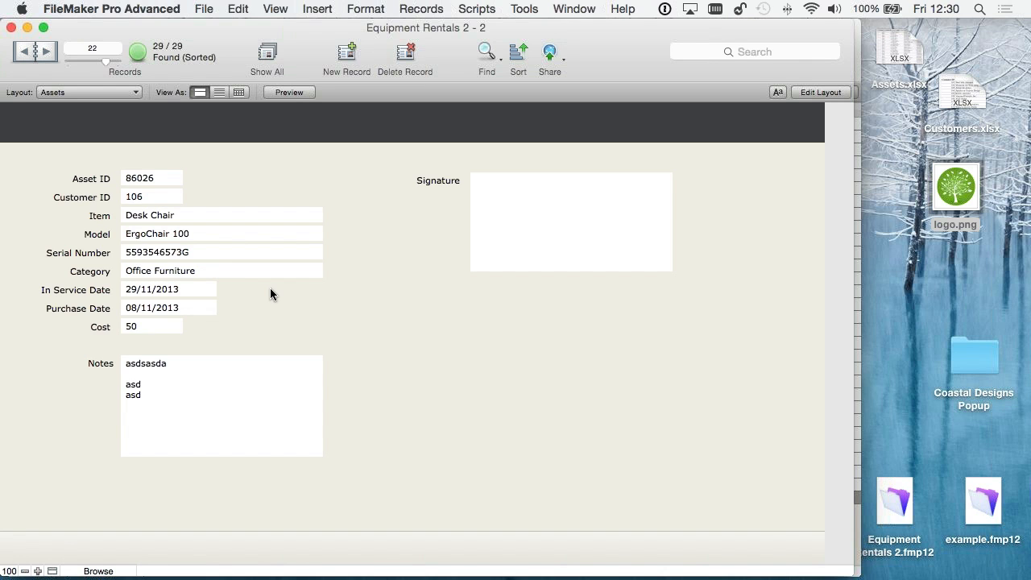
# - Reopen the Assets layout for editing and add a new field named Lease Length with the type Calculation
pyautogui.click(838, 92)
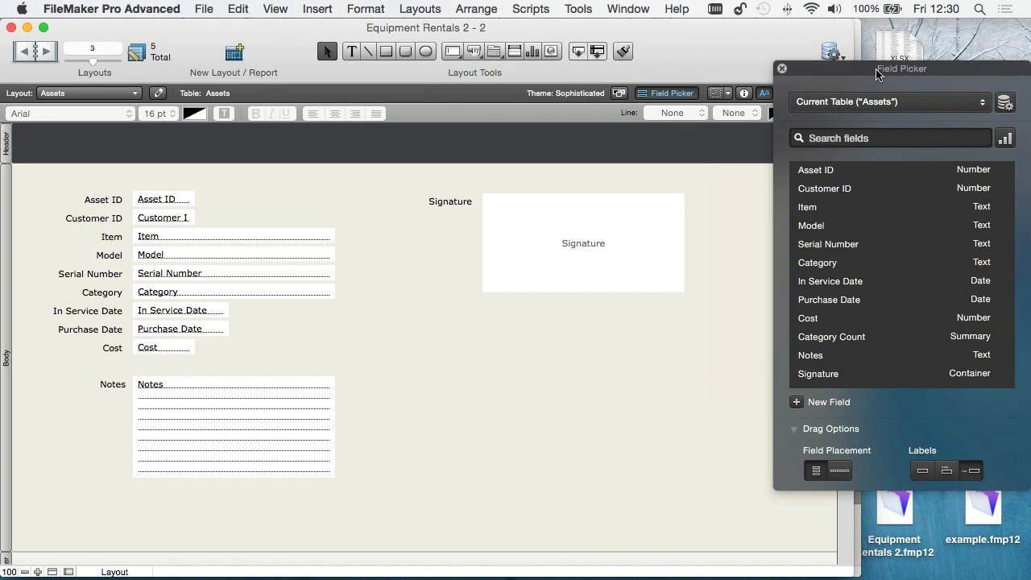
pyautogui.moveTo(878, 74); pyautogui.dragTo(712, 86)
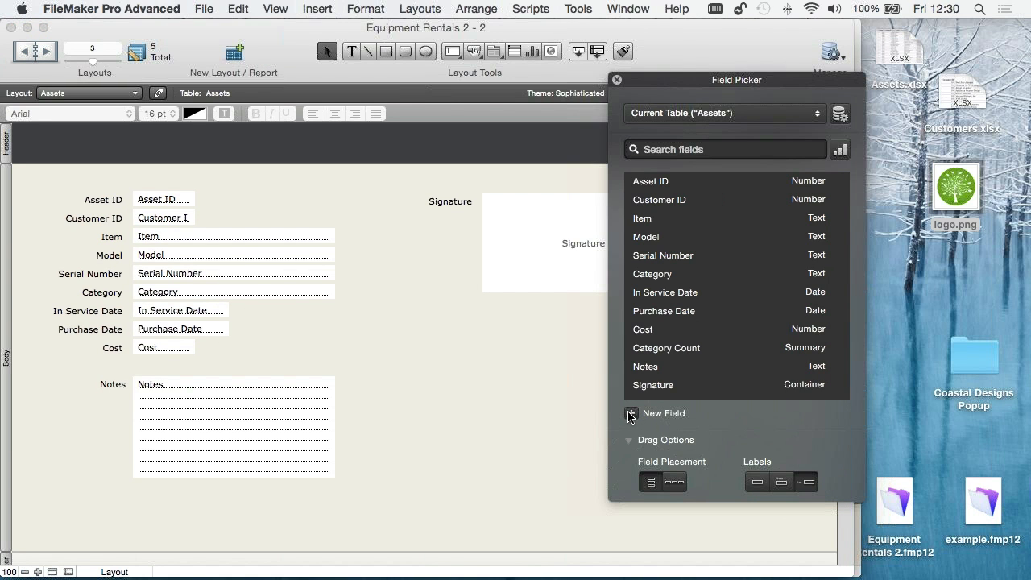
pyautogui.click(631, 414)
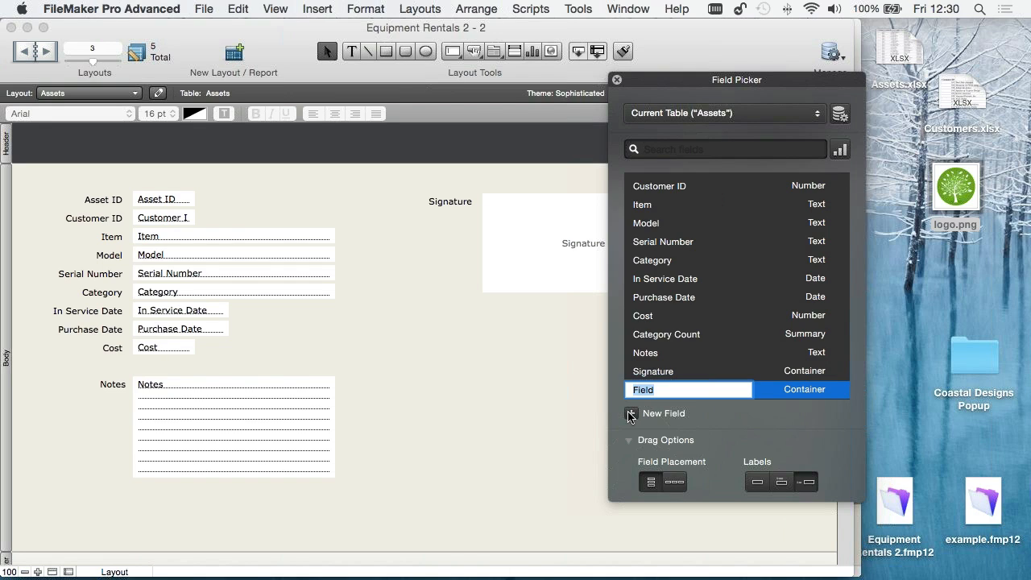
pyautogui.write('Lease T')
pyautogui.press('BackSpace')
pyautogui.write('Lenght')
pyautogui.press('BackSpace')
pyautogui.press('BackSpace')
pyautogui.write('th')
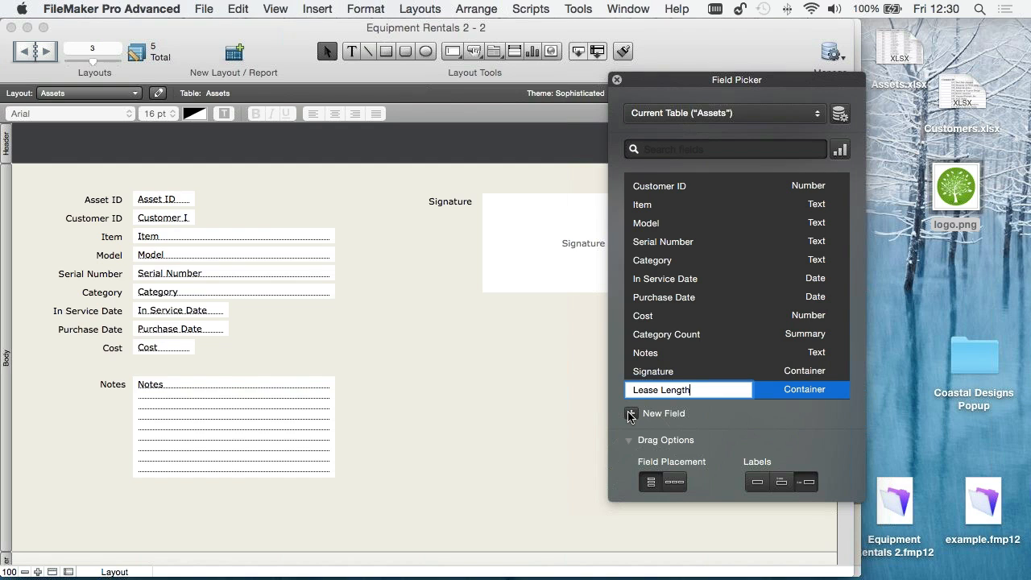
pyautogui.click(821, 390)
pyautogui.click(826, 410)
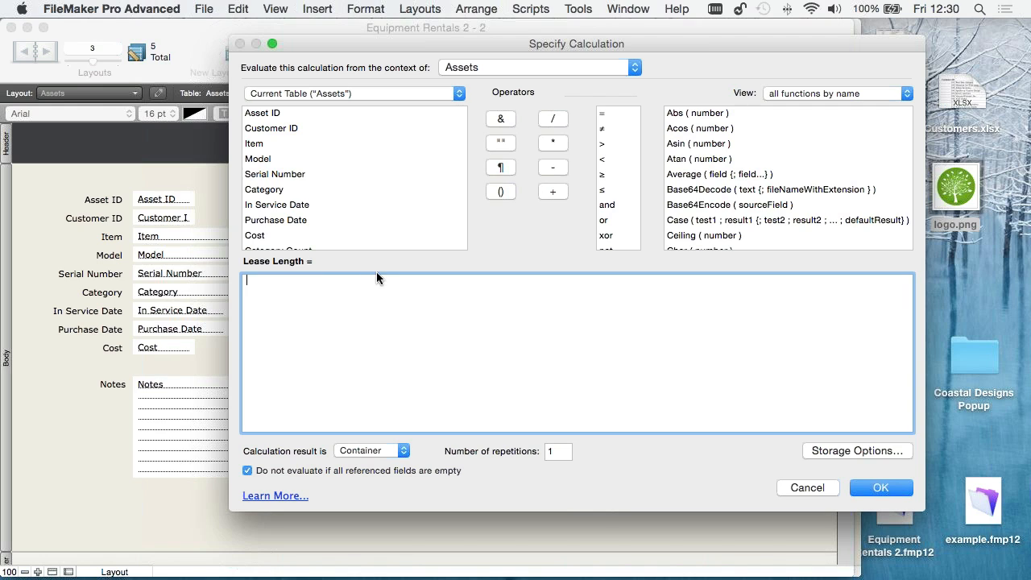
# - List only the Get functions and start the Lease Length formula with Get ( CurrentDate )
pyautogui.click(806, 92)
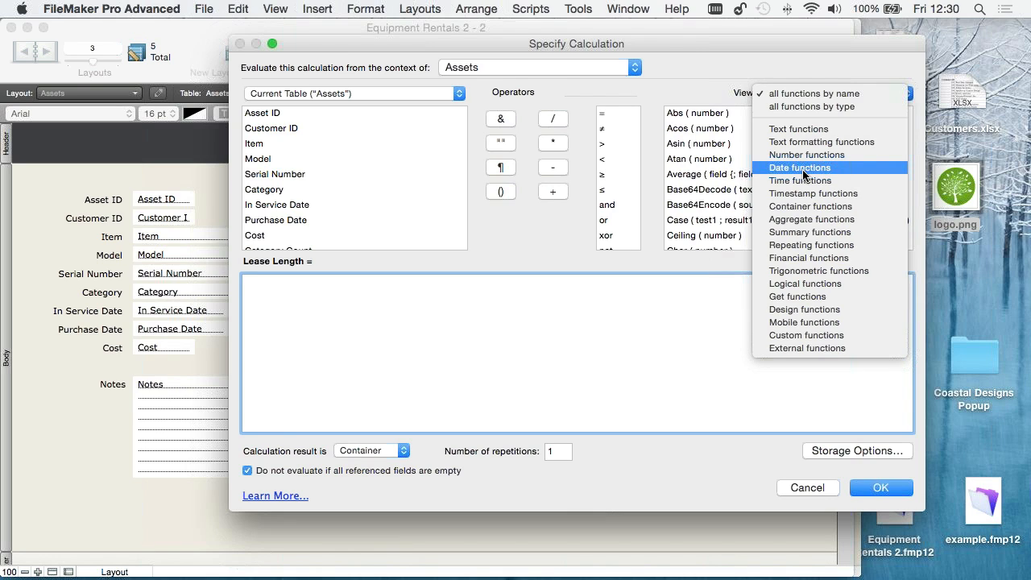
pyautogui.click(798, 297)
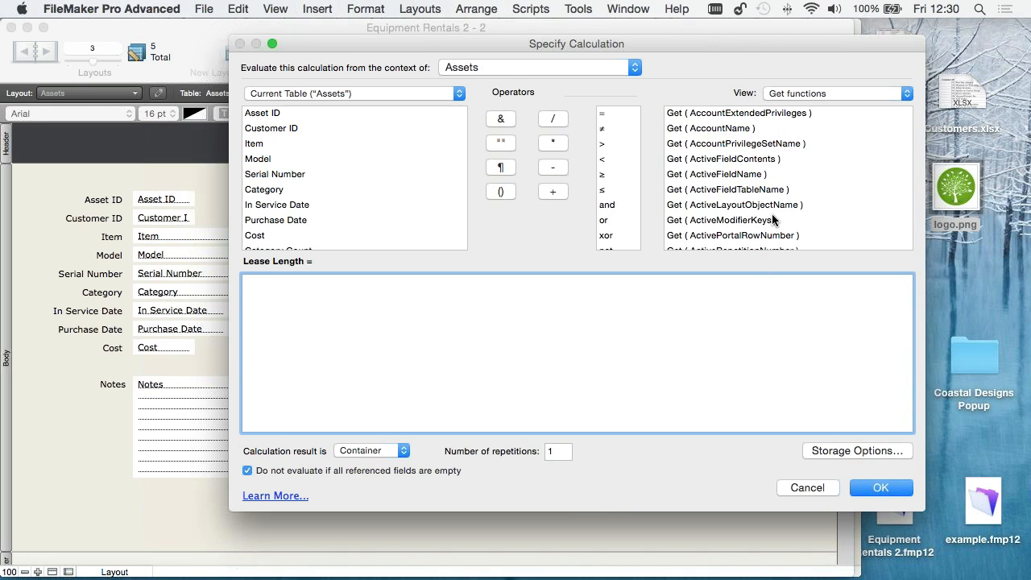
pyautogui.scroll(-5, 771, 213)
pyautogui.scroll(-1, 772, 219)
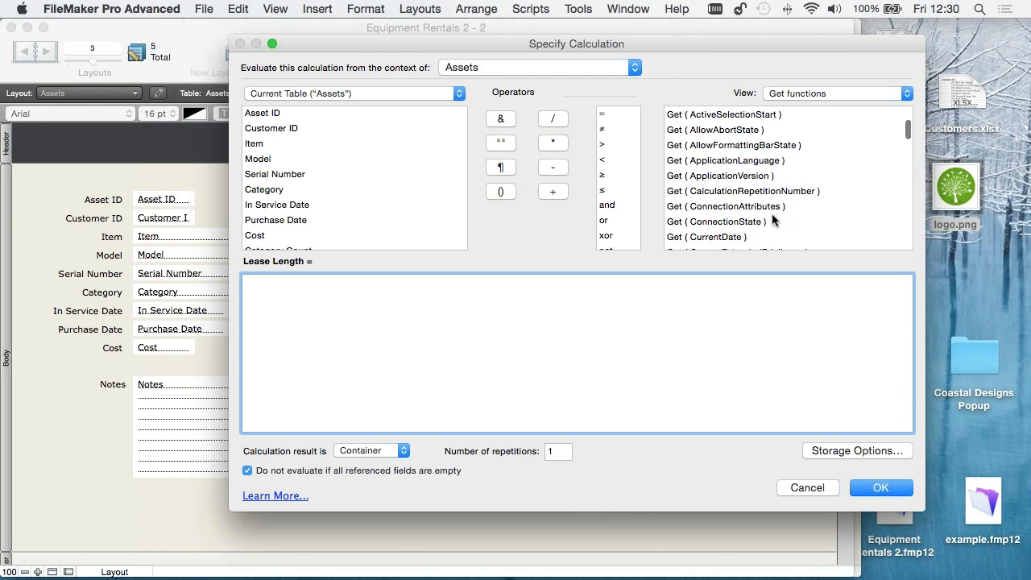
pyautogui.scroll(-4, 772, 213)
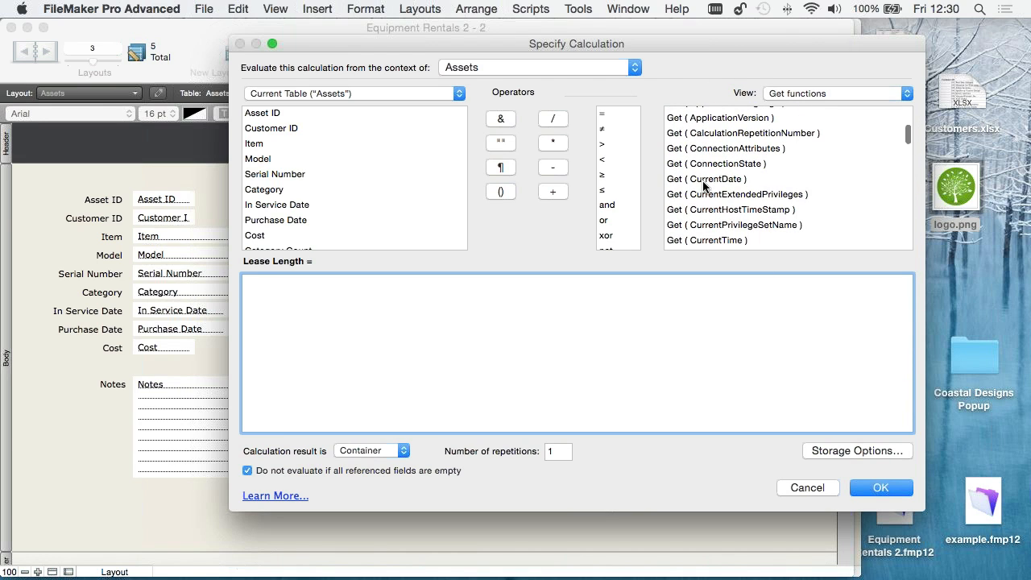
pyautogui.doubleClick(702, 179)
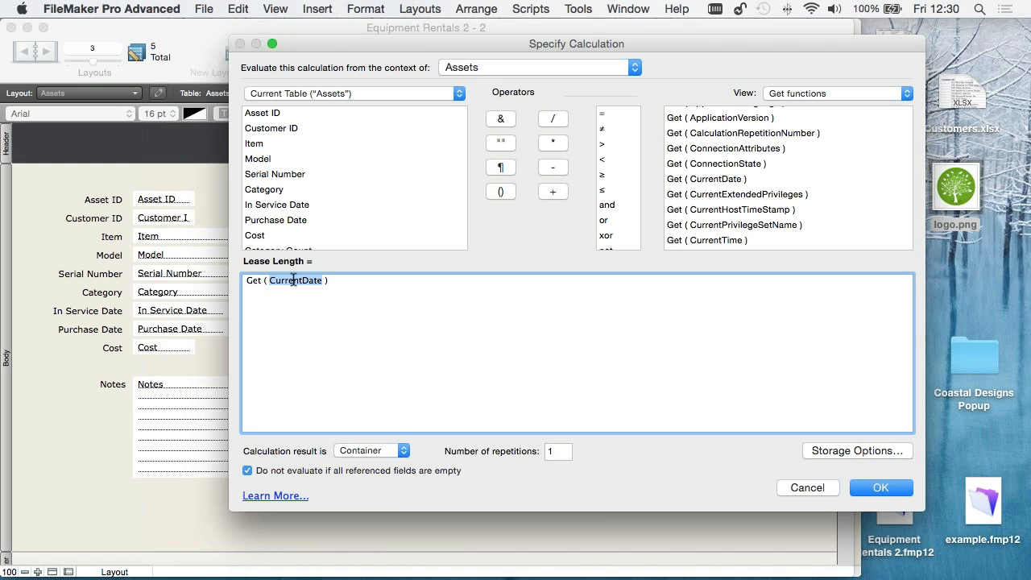
pyautogui.click(520, 355)
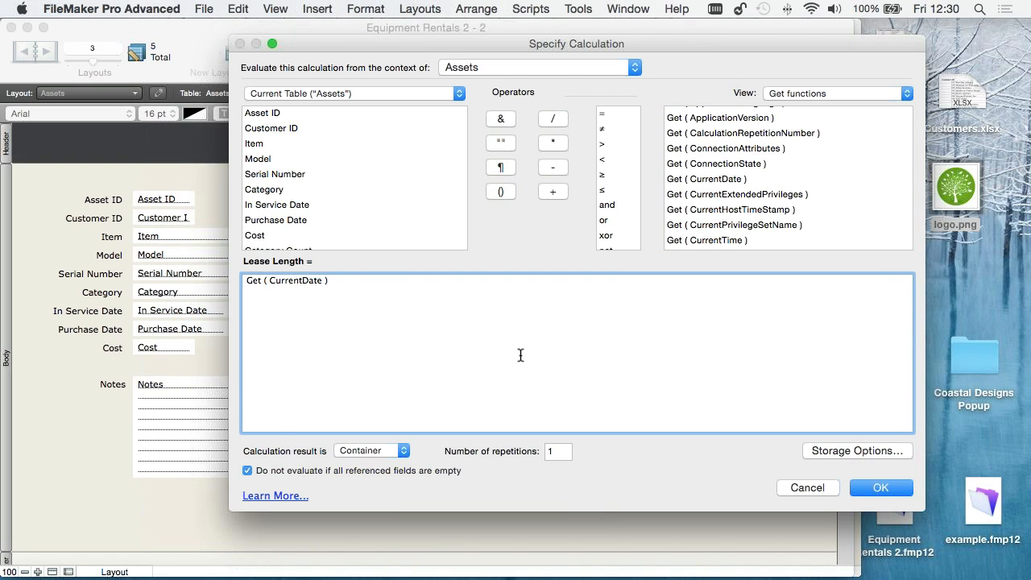
# - Subtract In Service Date in the Lease Length formula, set the calculation result to Number, and accept the calculation
pyautogui.click(558, 170)
pyautogui.doubleClick(273, 207)
pyautogui.click(347, 451)
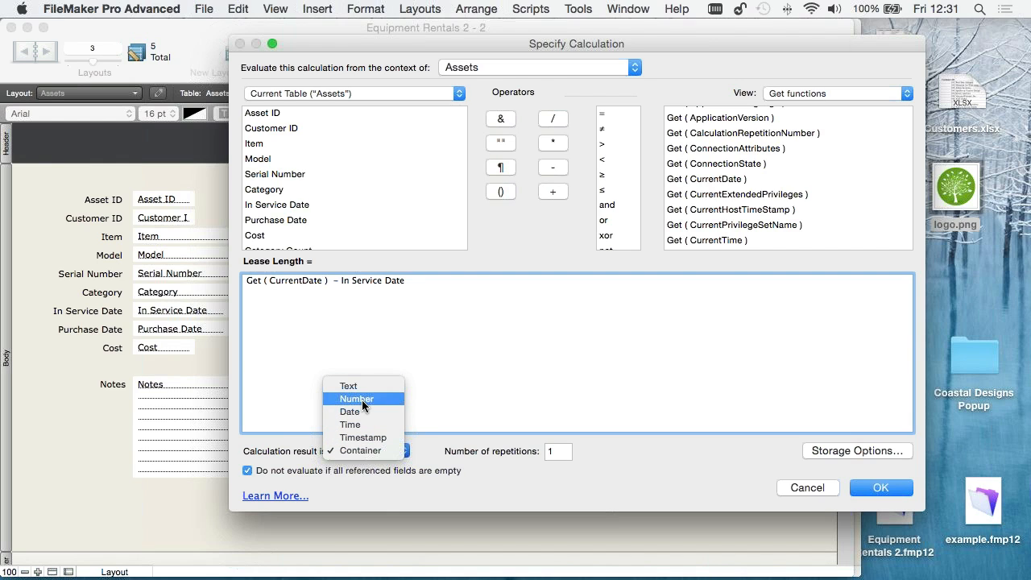
pyautogui.click(364, 400)
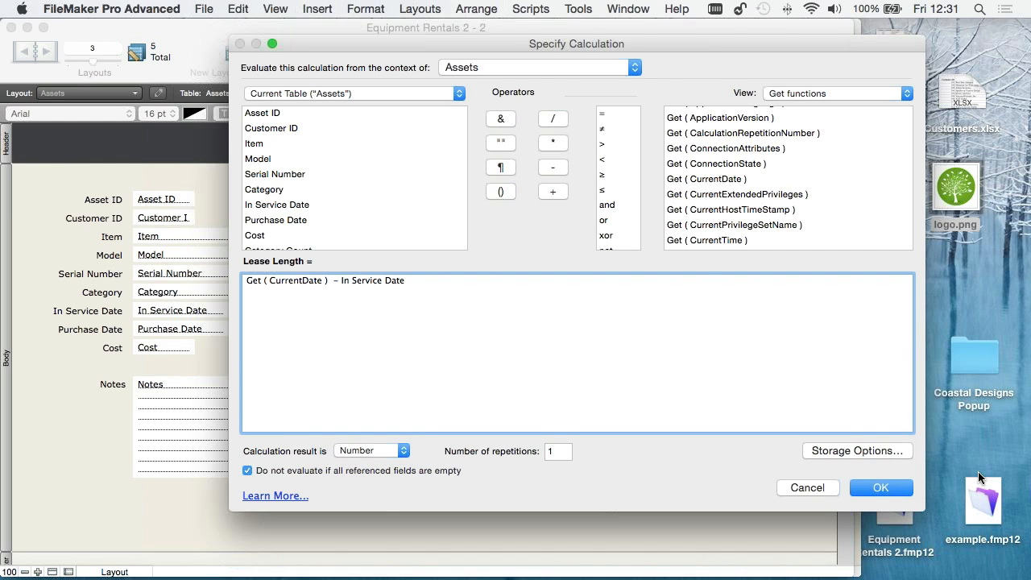
pyautogui.click(880, 488)
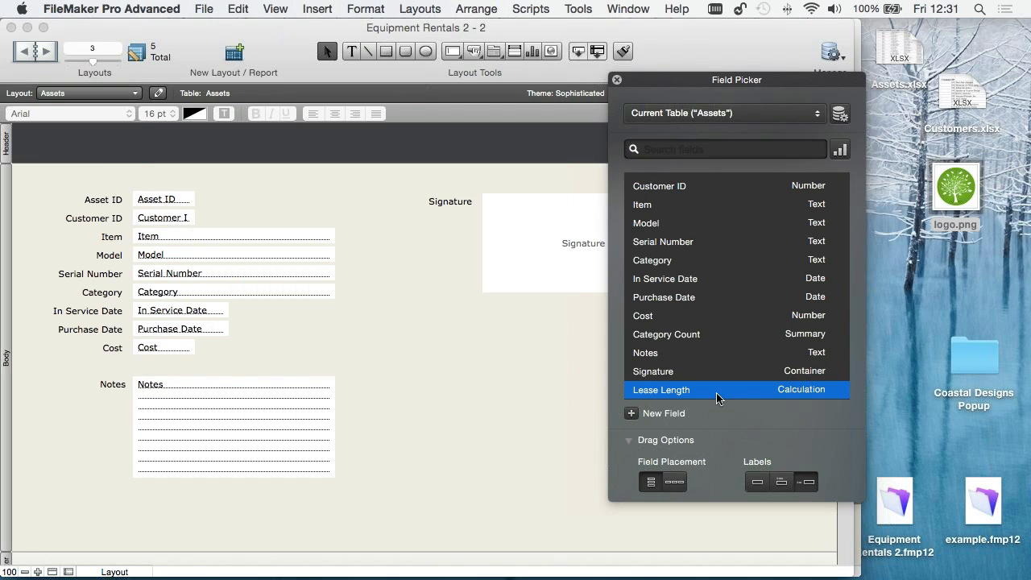
# - Place the Lease Length field with its label beside In Service Date, then save the layout and switch to Browse mode
pyautogui.moveTo(736, 391); pyautogui.dragTo(312, 316)
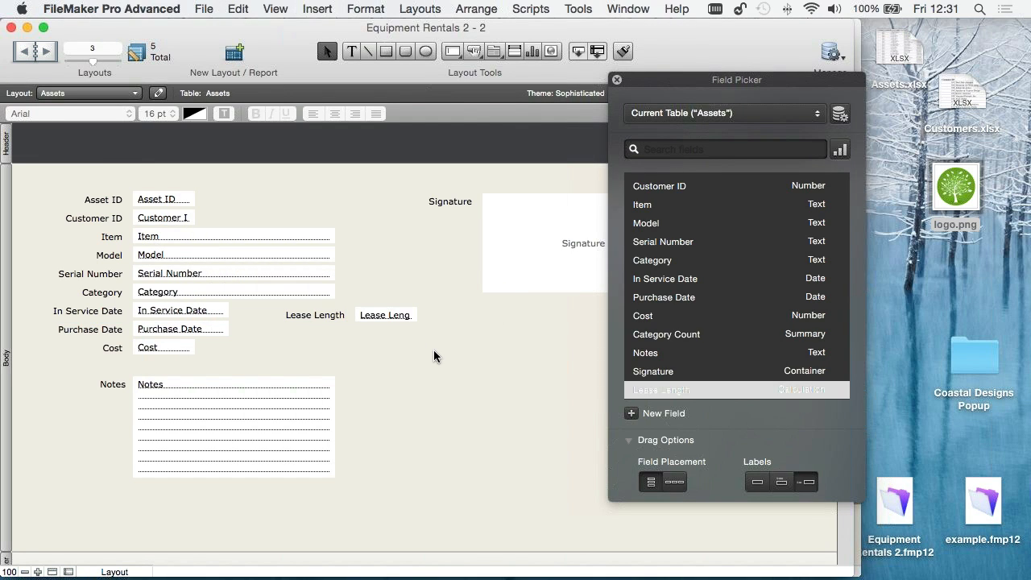
pyautogui.press('super+b')
pyautogui.press('Return')
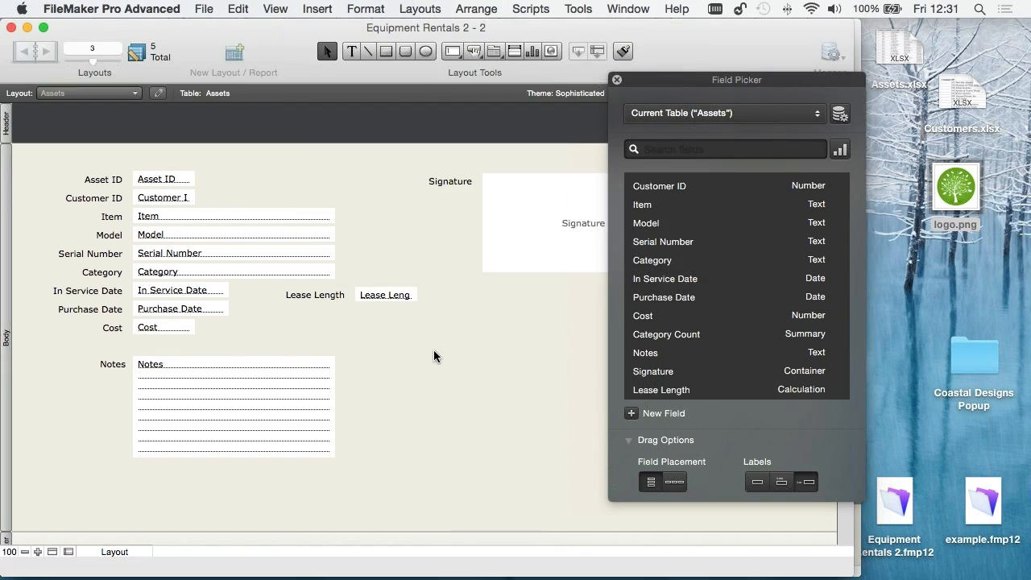
# - Change the Desk Chair's In Service Date to 29/11/2014 and commit it to test the Lease Length calculation
pyautogui.click(205, 289)
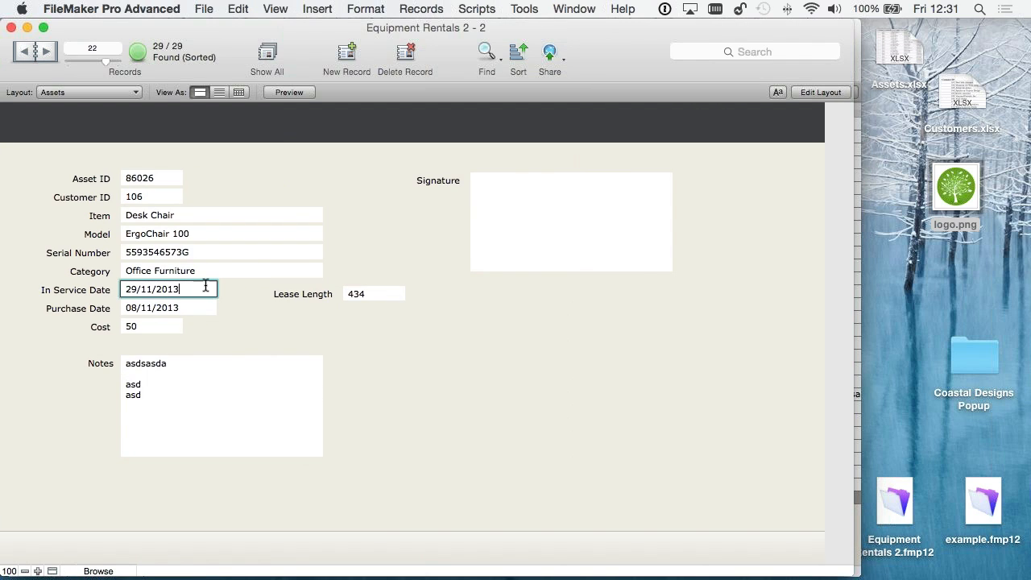
pyautogui.press('BackSpace')
pyautogui.write('5')
pyautogui.press('BackSpace')
pyautogui.write('4')
pyautogui.click(239, 297)
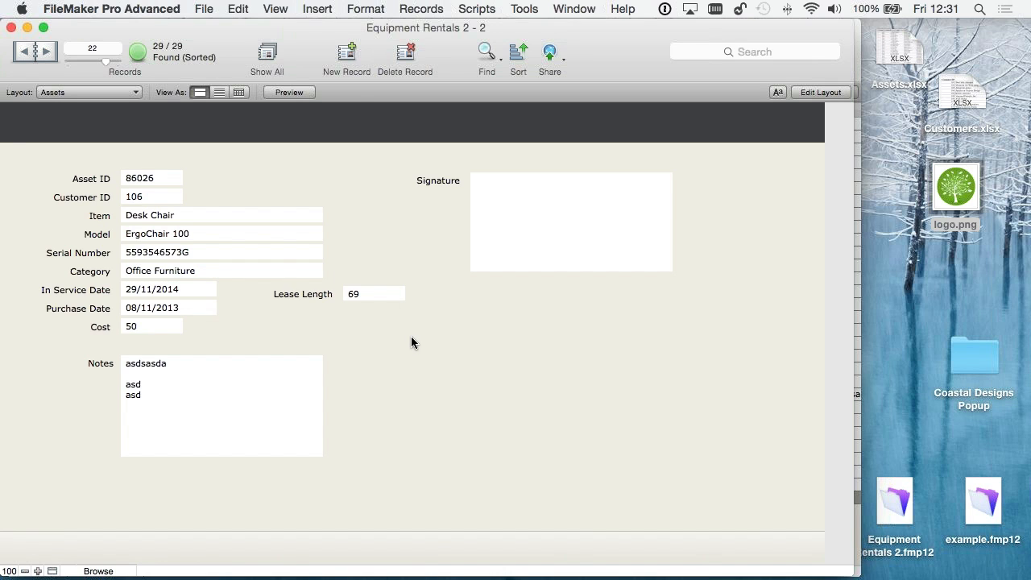
# - Add a conditional formatting rule to the Lease Length field in Layout mode for values greater than 50
pyautogui.press('super+l')
pyautogui.rightClick(386, 311)
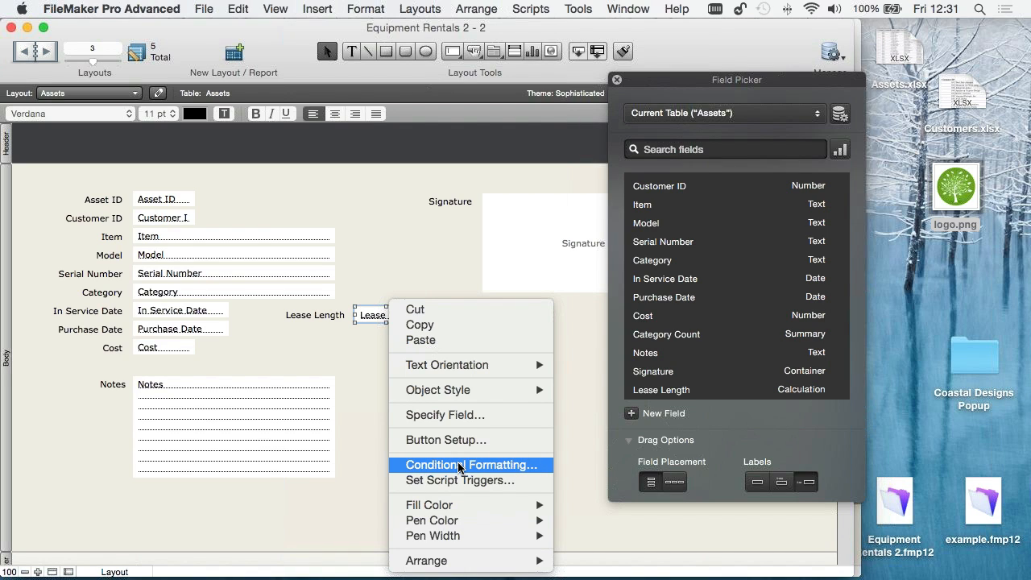
pyautogui.click(372, 342)
pyautogui.rightClick(375, 316)
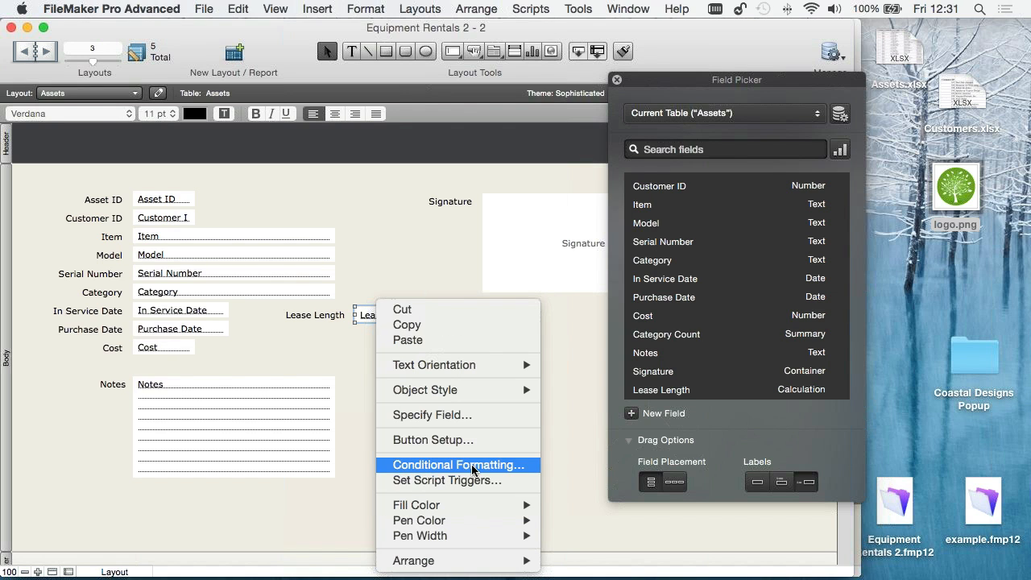
pyautogui.click(474, 466)
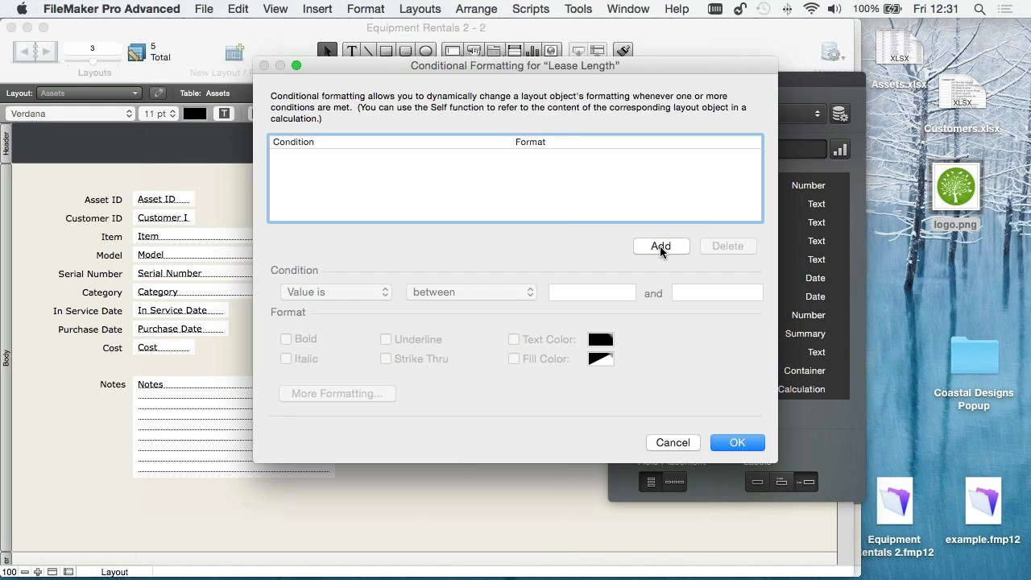
pyautogui.press('Return')
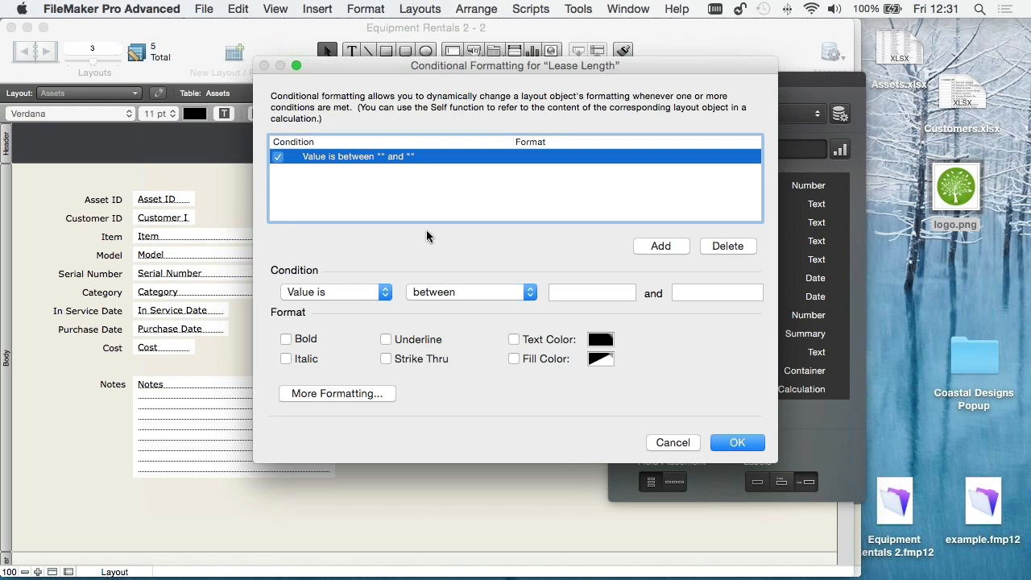
pyautogui.click(435, 292)
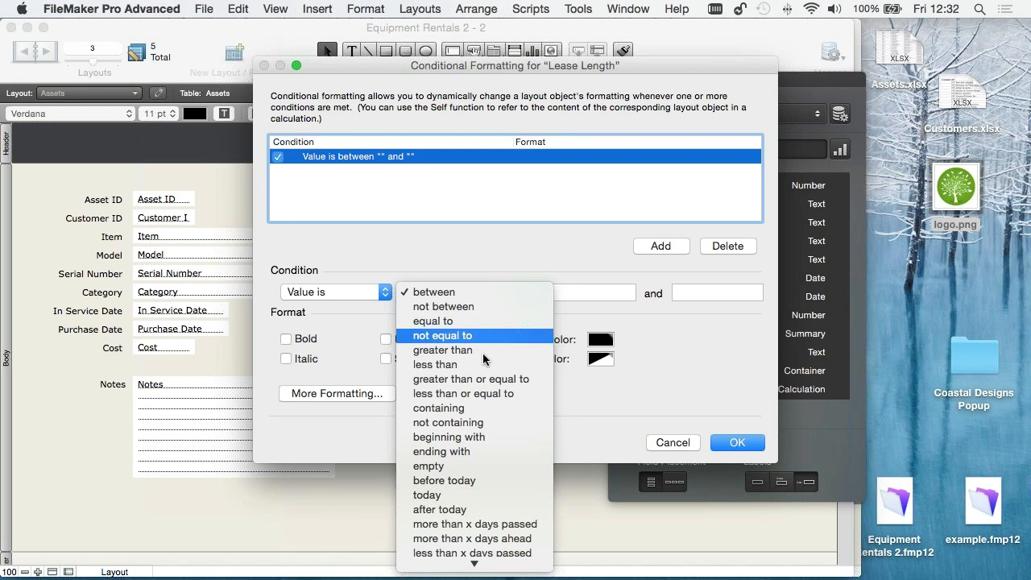
pyautogui.click(443, 349)
pyautogui.click(562, 293)
pyautogui.write('50')
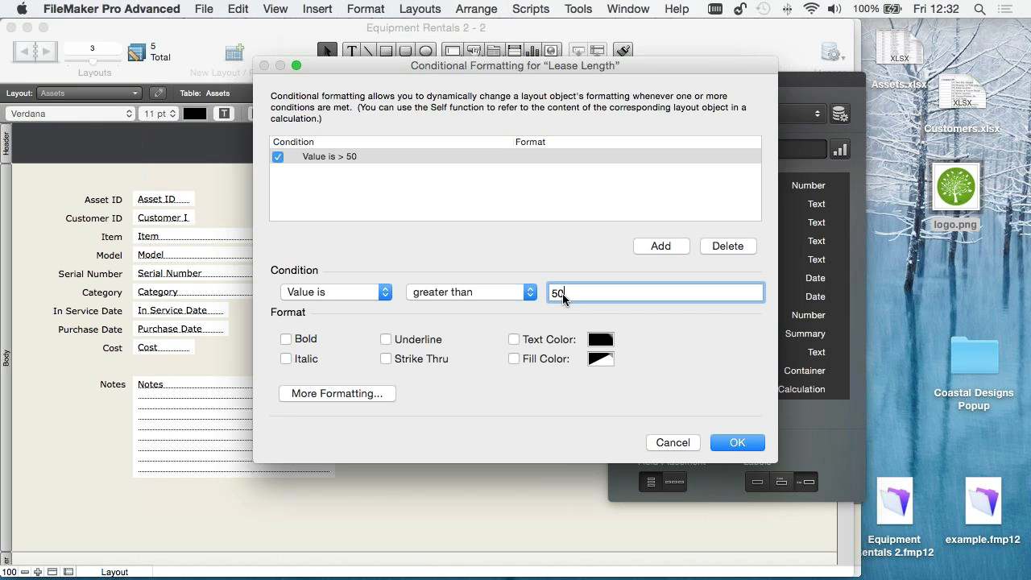
# - Give the Lease Length condition a dark red text color, accept the formatting, and return to Browse mode
pyautogui.click(515, 339)
pyautogui.click(602, 339)
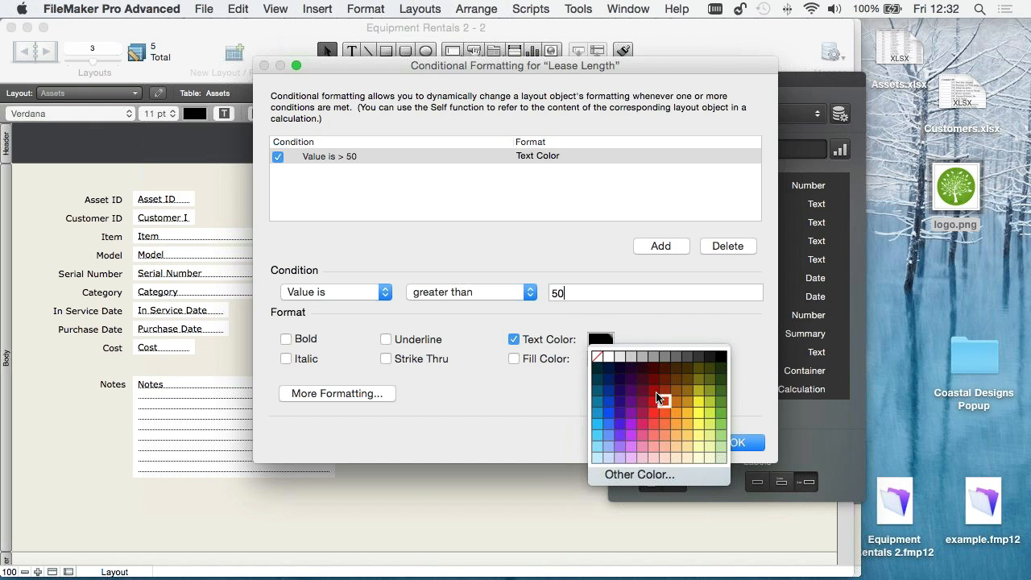
pyautogui.click(660, 397)
pyautogui.click(738, 442)
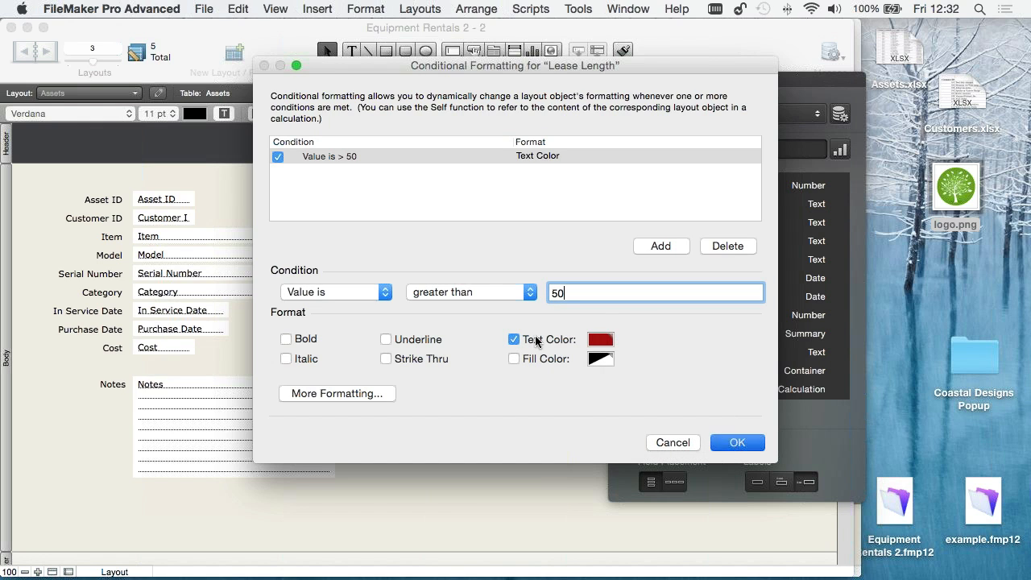
pyautogui.press('super+b')
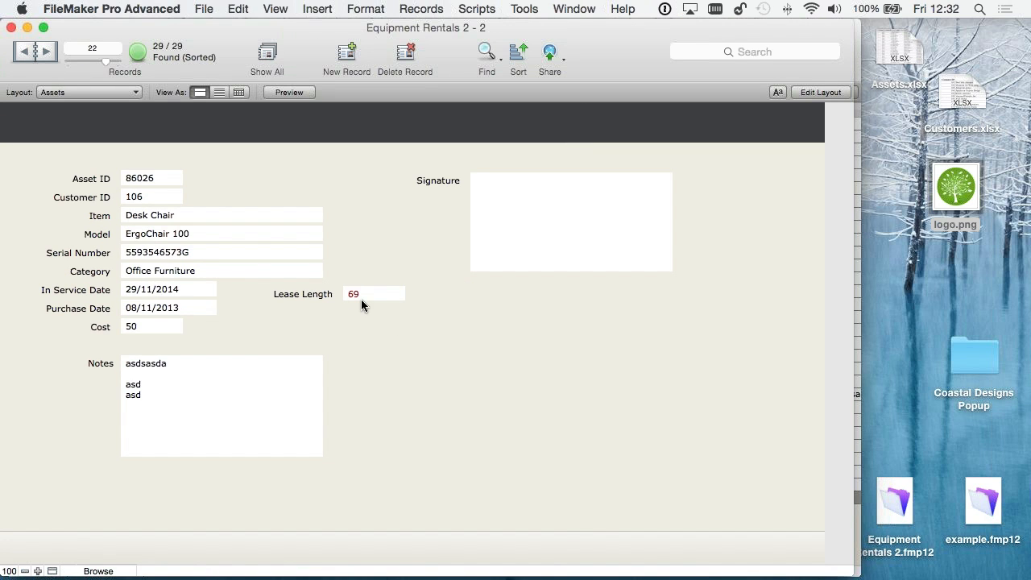
# - Change the Desk Chair's In Service Date to 29/01/2015 and commit it to test the conditional formatting
pyautogui.click(138, 292)
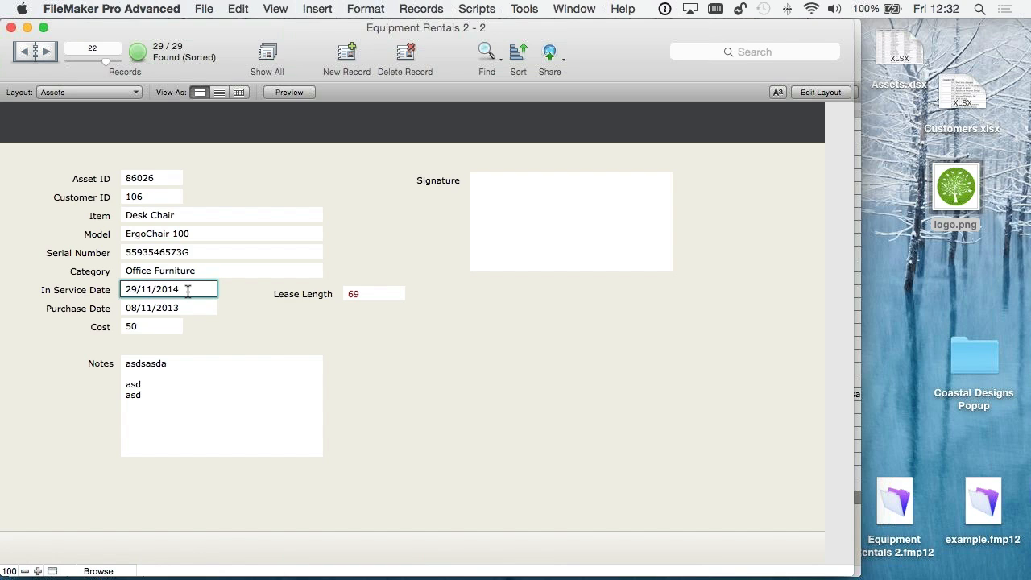
pyautogui.press('BackSpace')
pyautogui.write('5')
pyautogui.doubleClick(143, 290)
pyautogui.write('01')
pyautogui.click(266, 327)
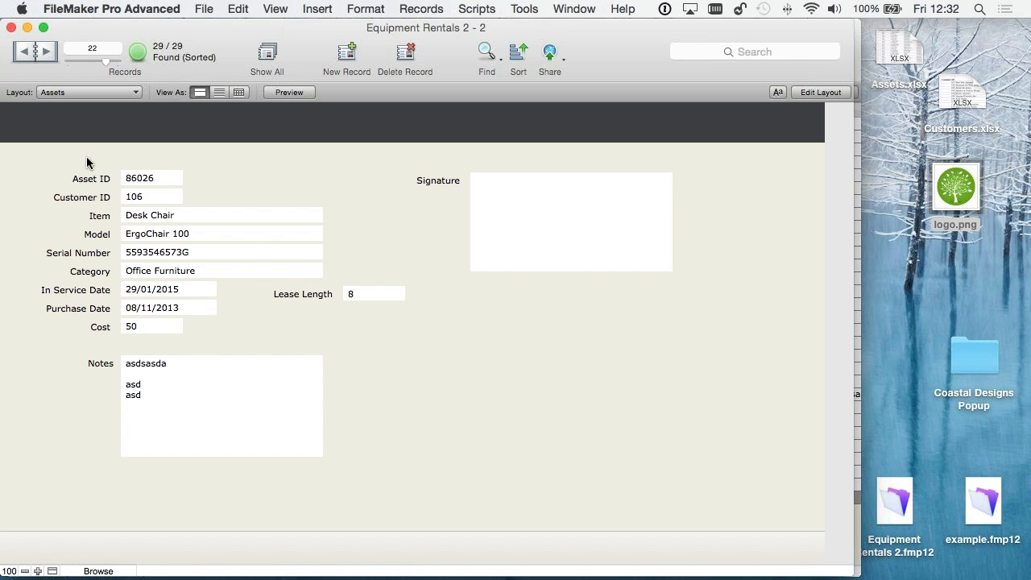
# - Open the file's security management and go through the Full Access and Data Entry Only privilege sets
pyautogui.click(206, 8)
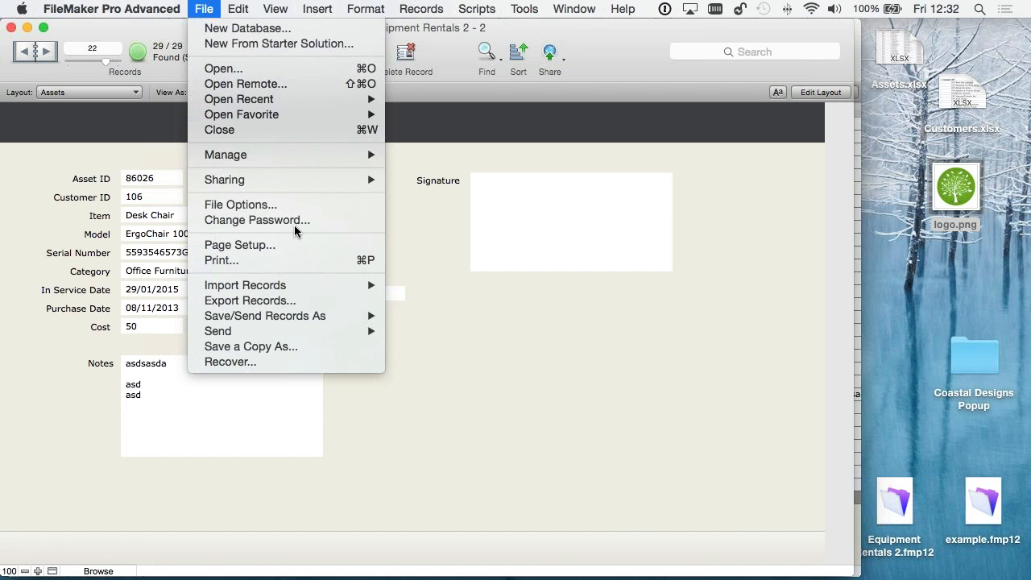
pyautogui.moveTo(392, 154)
pyautogui.click(475, 167)
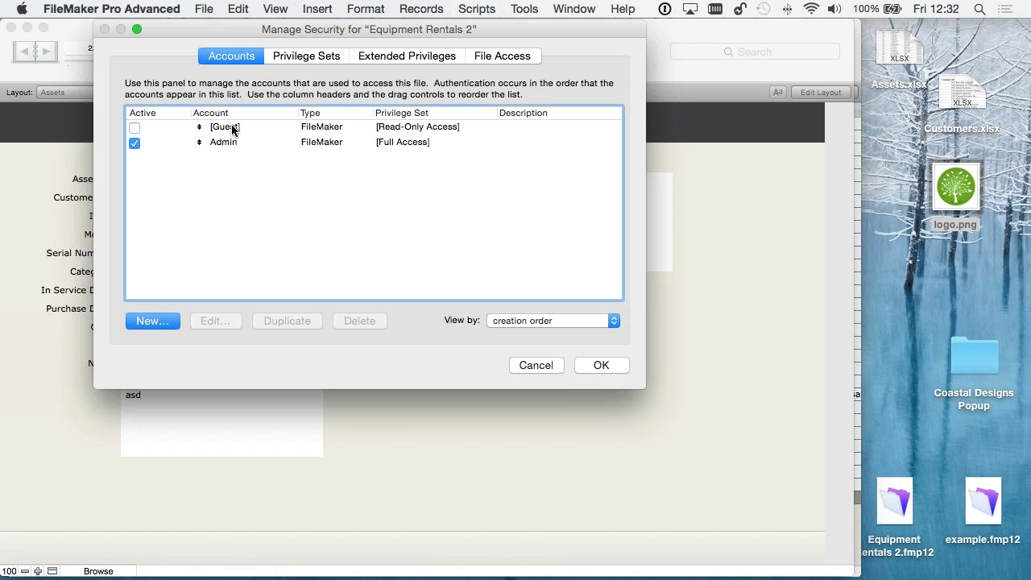
pyautogui.click(288, 53)
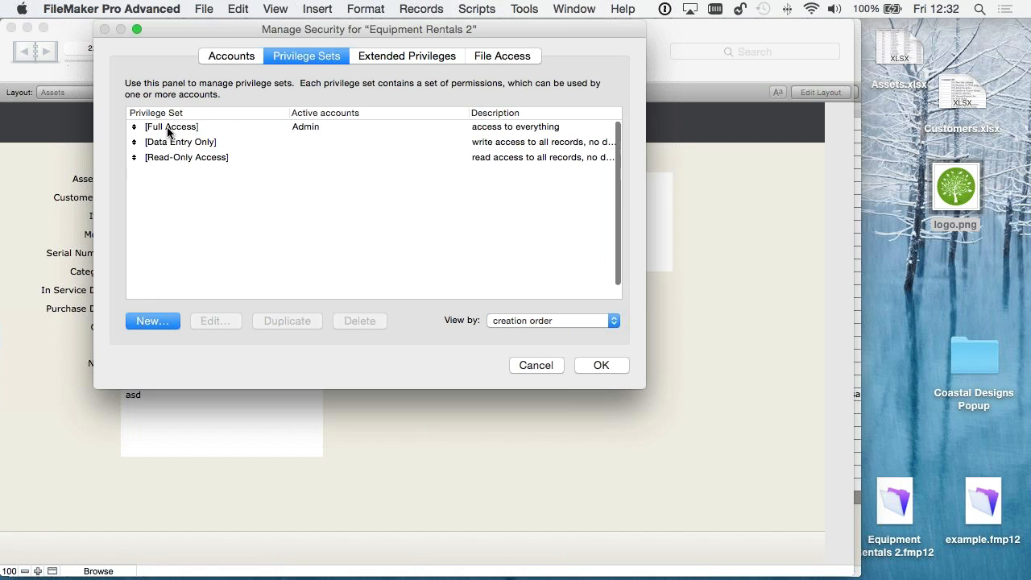
pyautogui.click(182, 131)
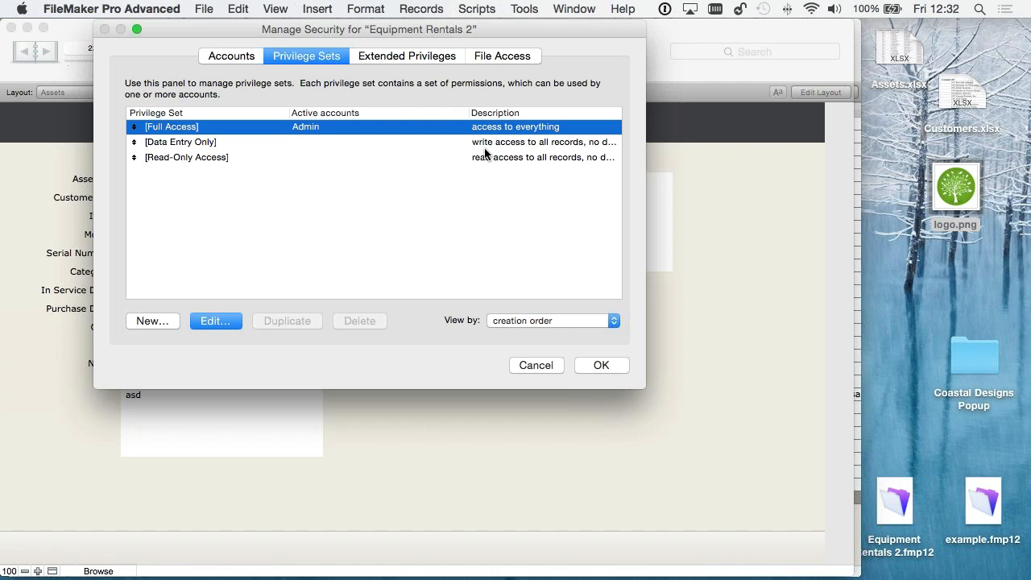
pyautogui.click(164, 140)
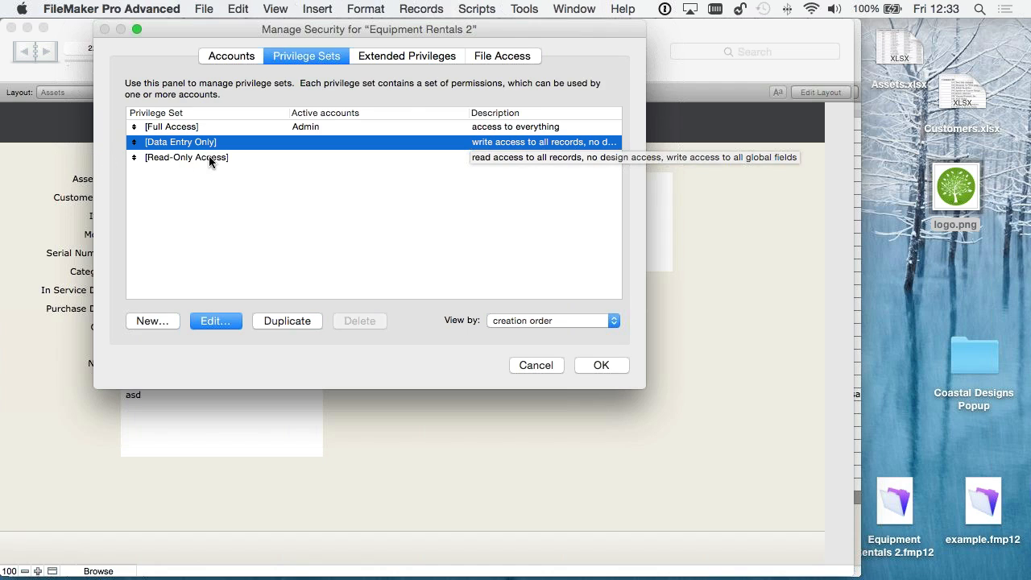
# - Duplicate the Read-Only Access privilege set and rename the copy Users
pyautogui.click(490, 157)
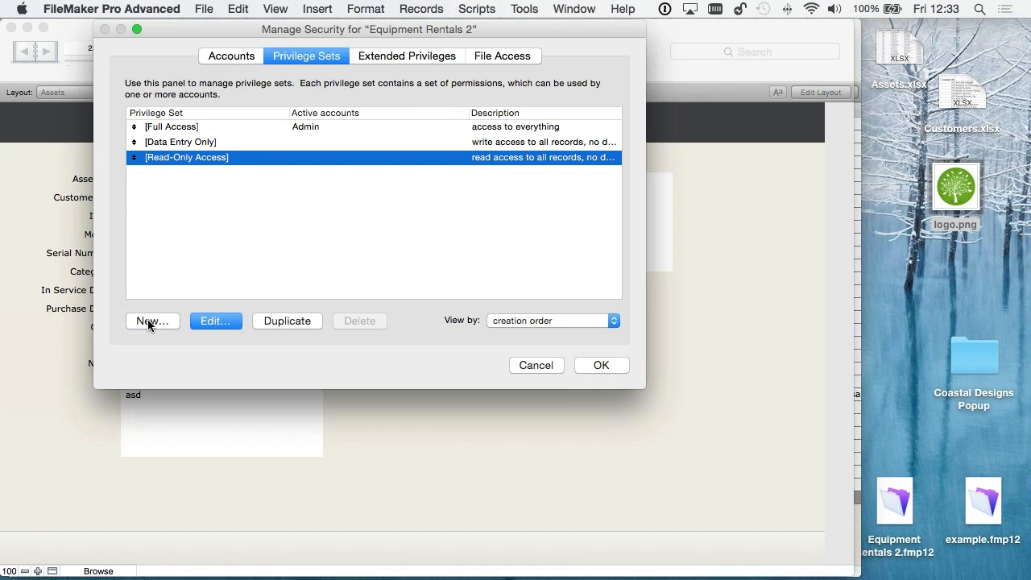
pyautogui.click(282, 322)
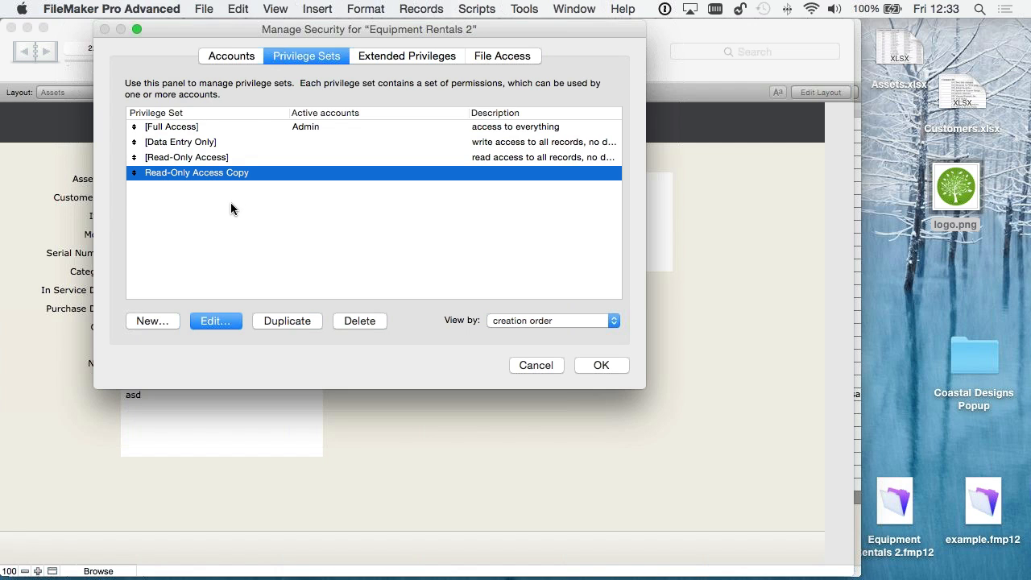
pyautogui.doubleClick(269, 178)
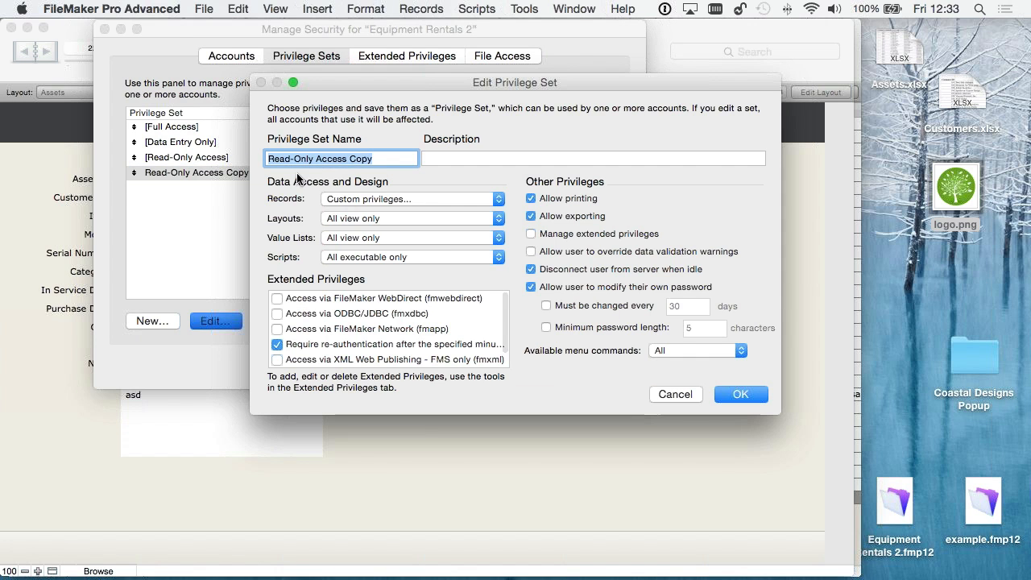
pyautogui.press('Right')
pyautogui.press('super+a')
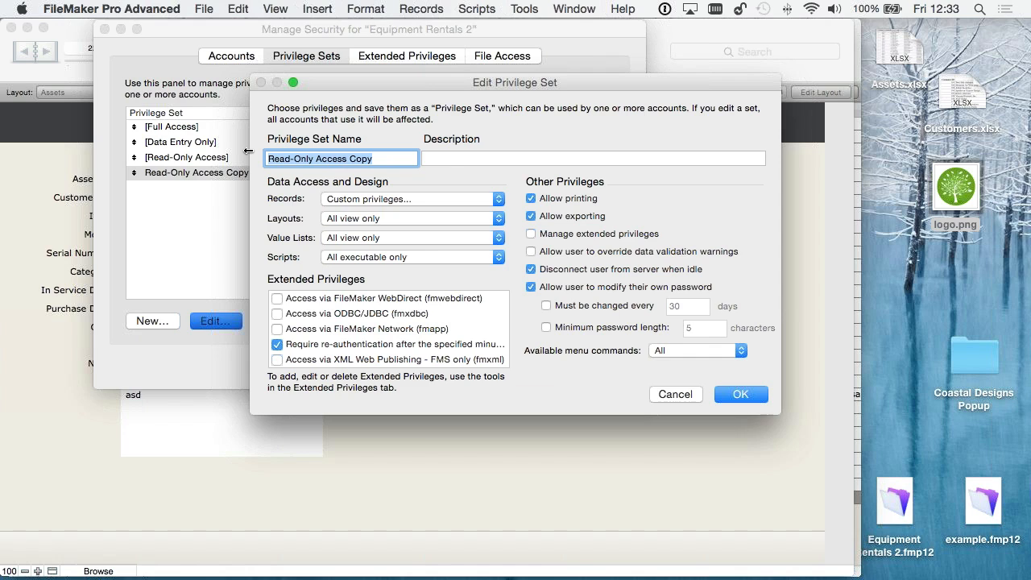
pyautogui.write('Users')
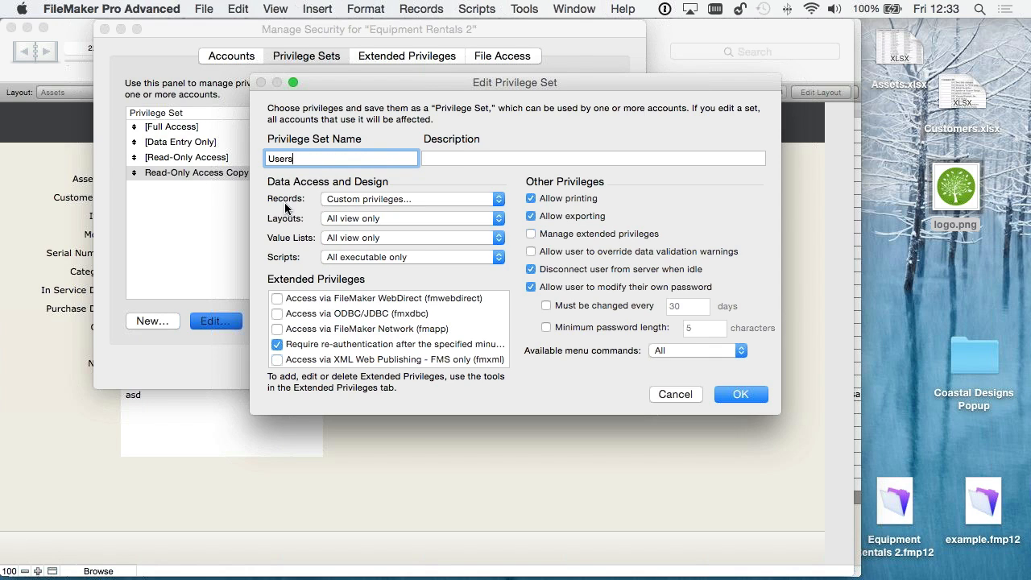
# - Open the custom record privileges of the Users set and allow record creation in the Customers and Assets tables
pyautogui.click(372, 199)
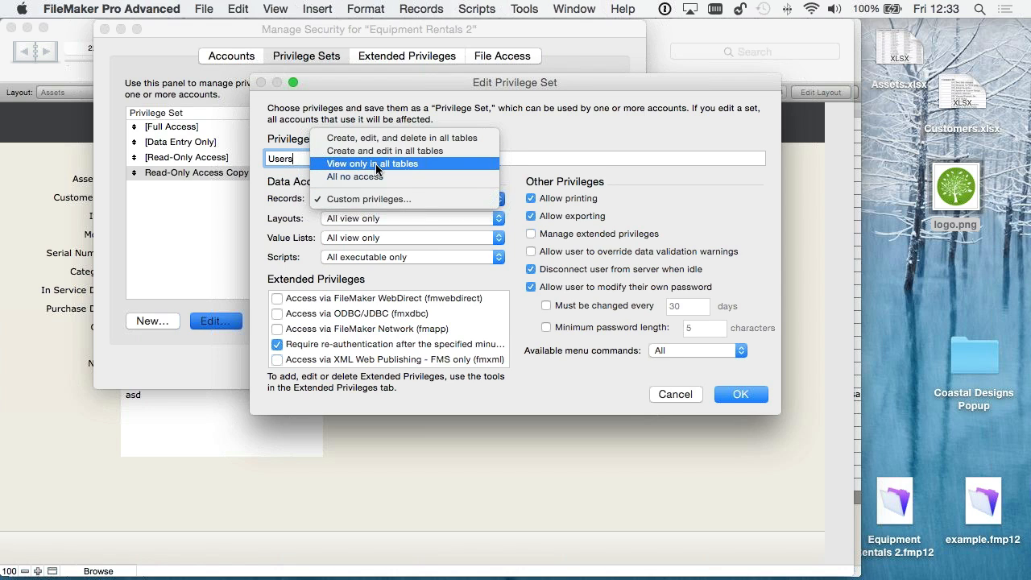
pyautogui.click(370, 201)
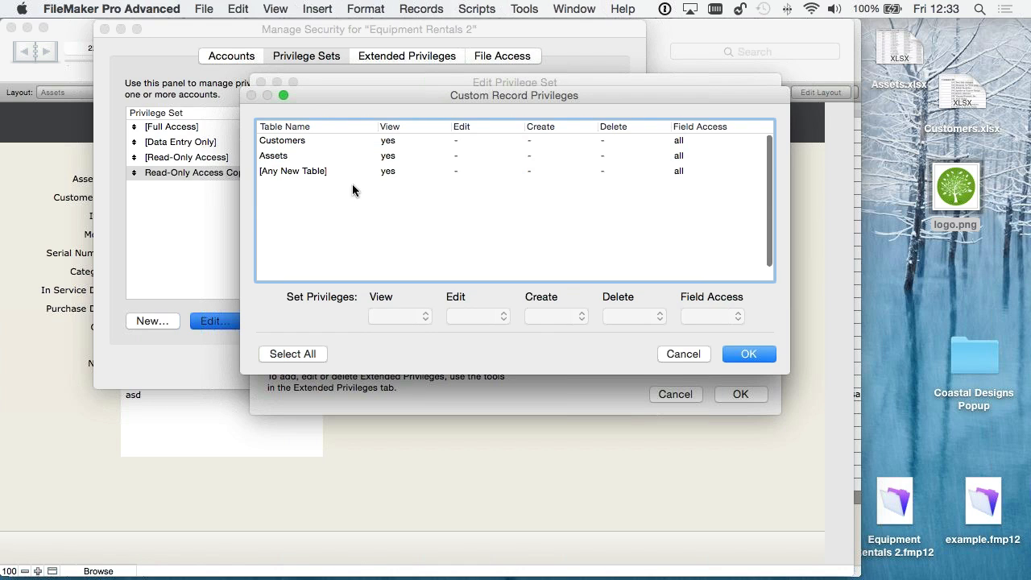
pyautogui.click(390, 144)
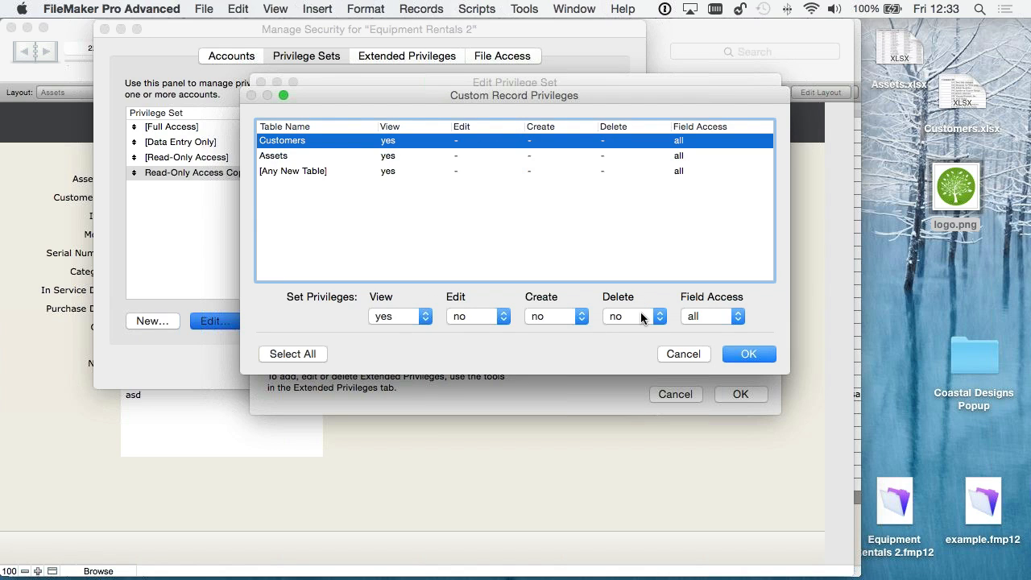
pyautogui.click(556, 315)
pyautogui.press('Return')
pyautogui.click(336, 156)
pyautogui.click(560, 315)
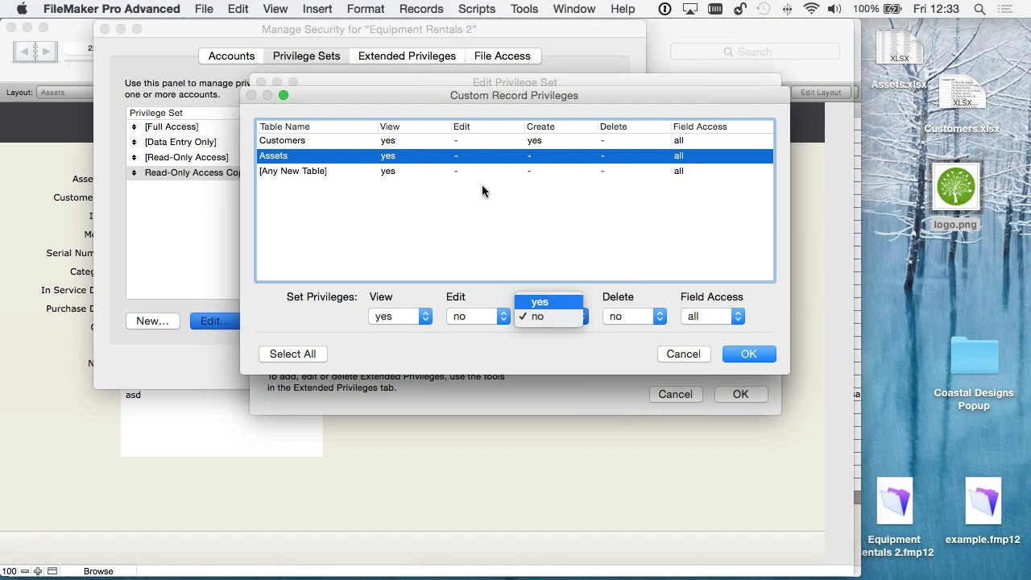
pyautogui.press('Return')
# - Allow record editing in the Assets table within the custom record privileges
pyautogui.click(467, 140)
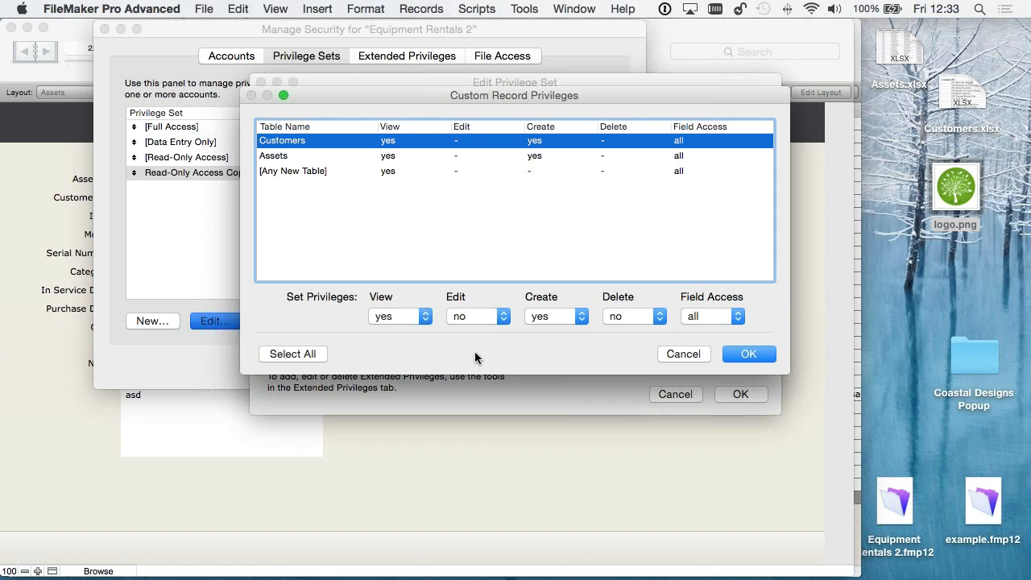
pyautogui.click(473, 316)
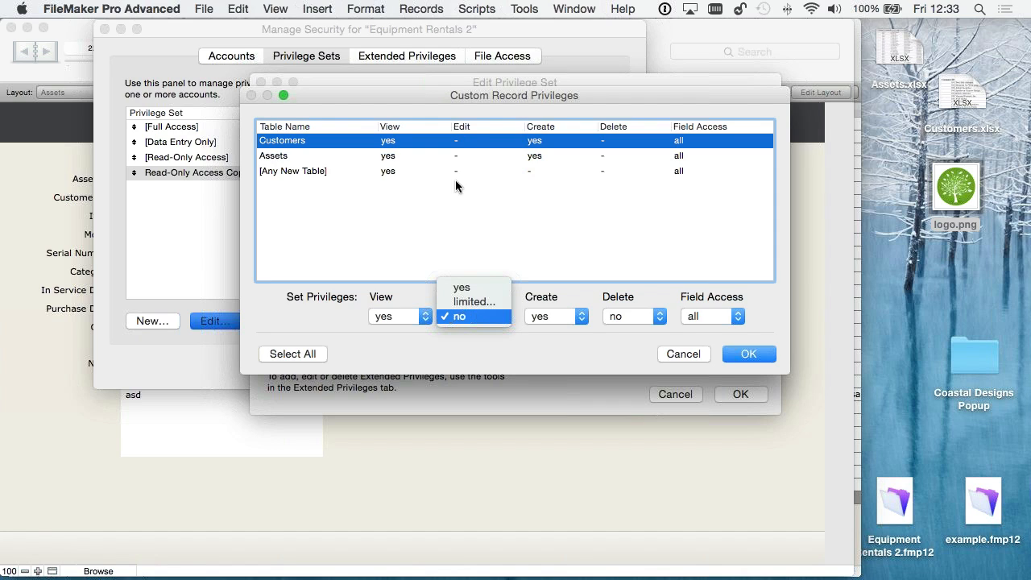
pyautogui.click(464, 157)
pyautogui.click(483, 316)
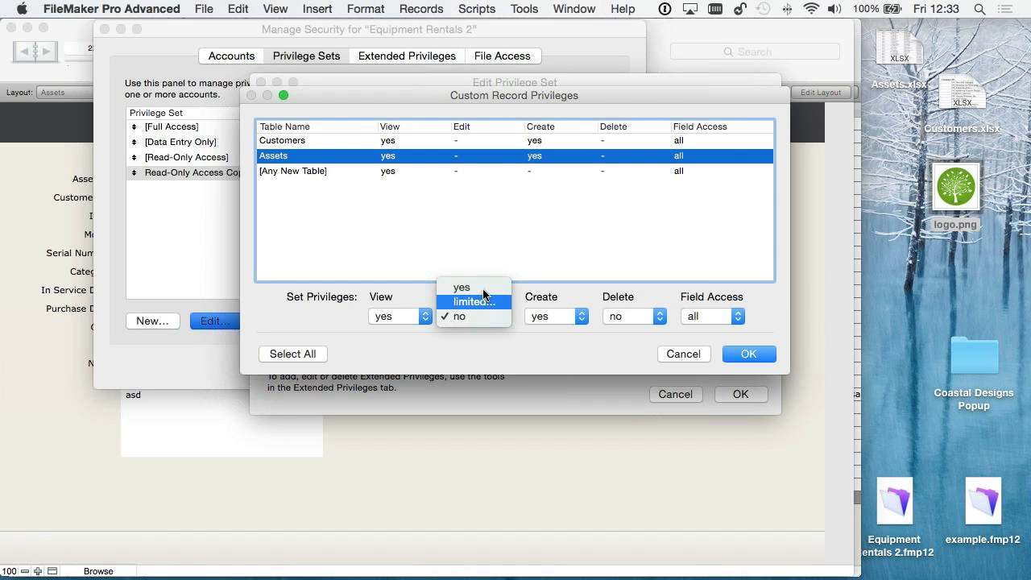
pyautogui.click(466, 287)
pyautogui.click(472, 141)
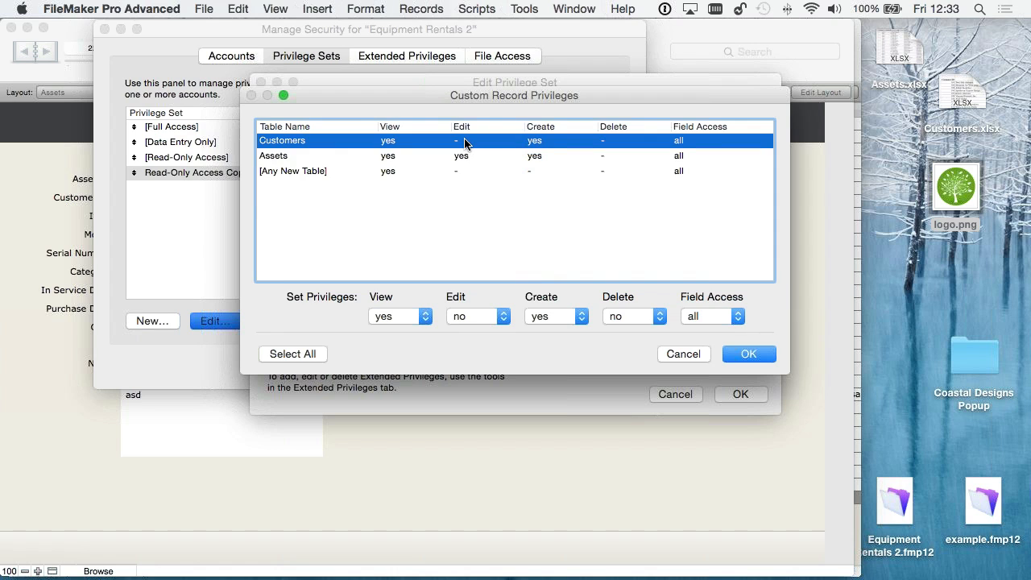
pyautogui.click(479, 313)
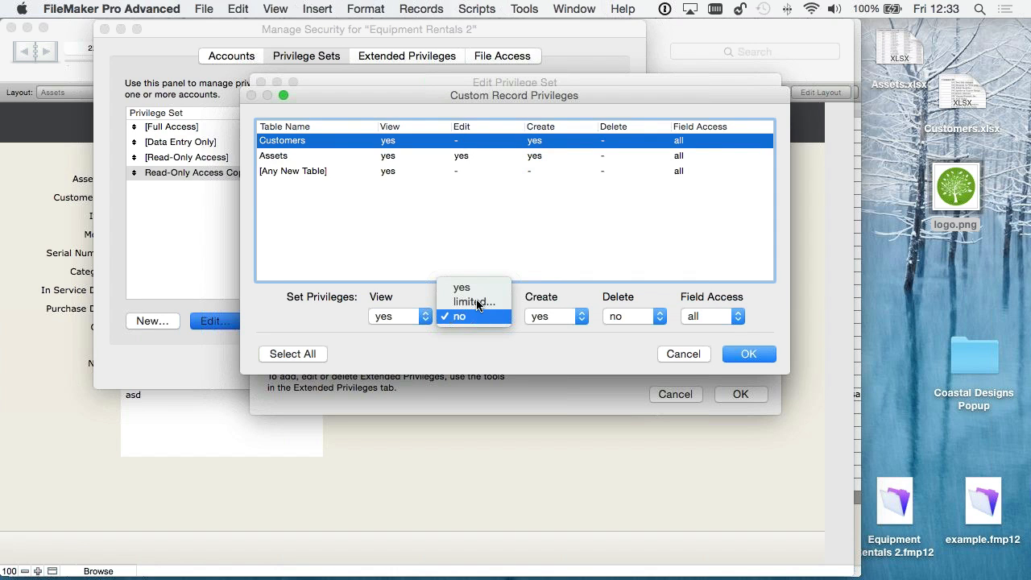
pyautogui.click(484, 301)
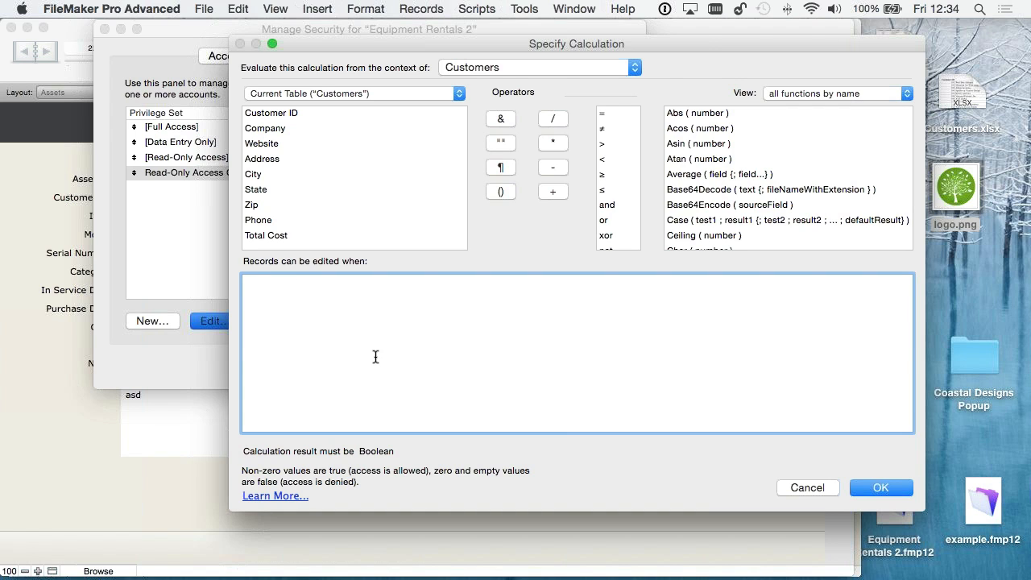
pyautogui.click(822, 485)
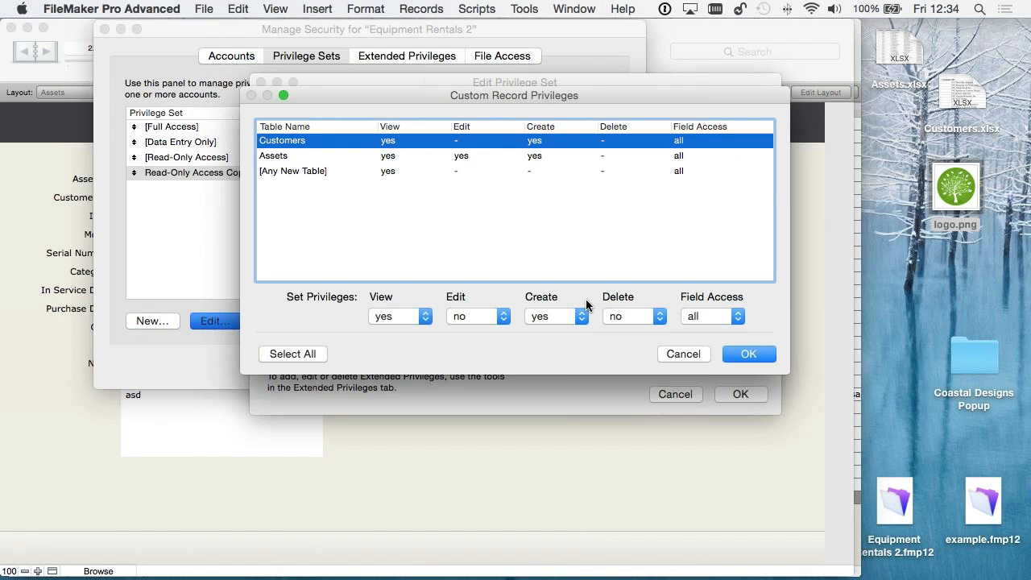
# - Accept the custom record privileges, save the Users privilege set, and return to the accounts list
pyautogui.click(749, 355)
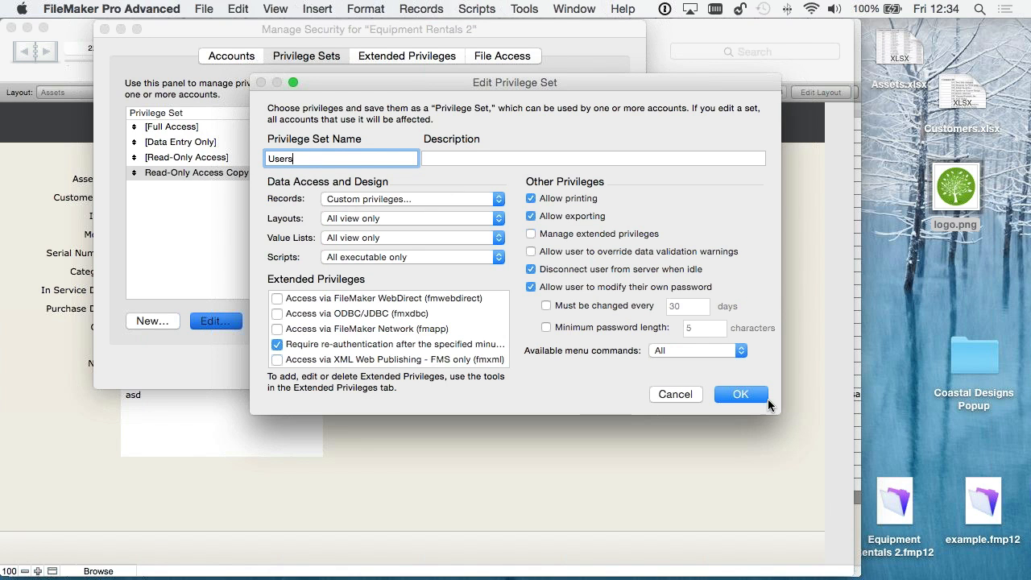
pyautogui.click(742, 395)
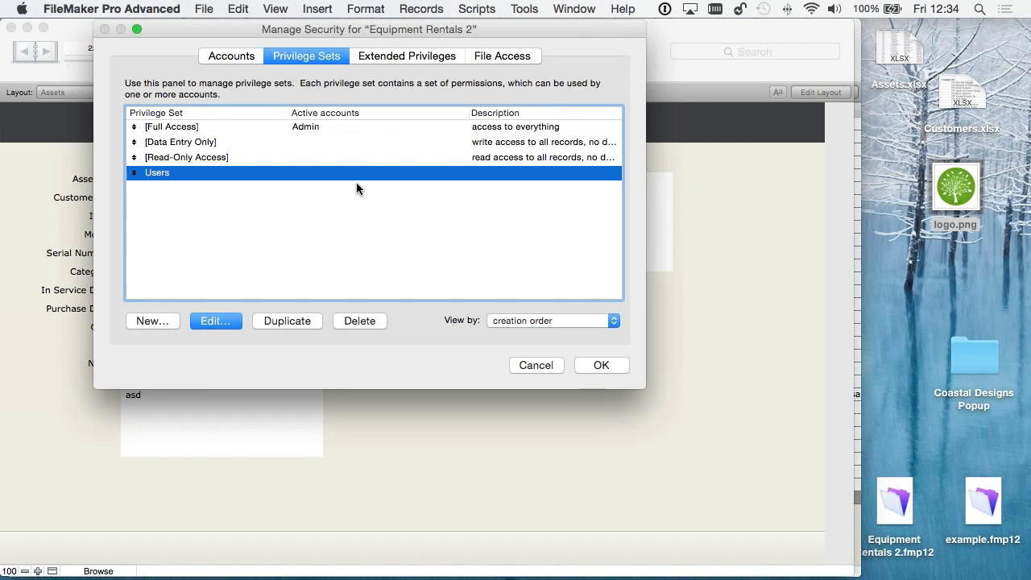
pyautogui.click(227, 56)
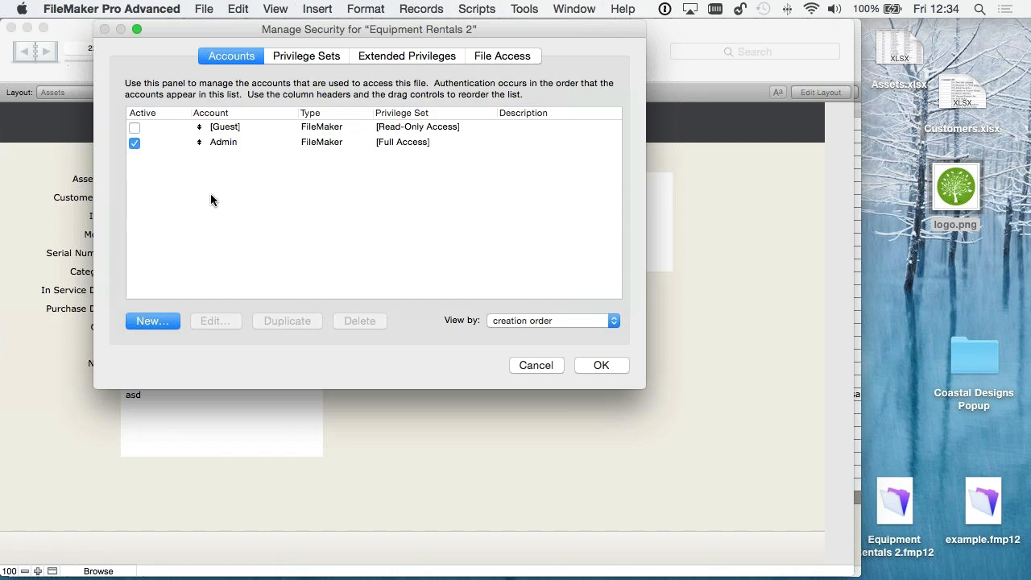
# - Create an active account User1 with an account password and the Users privilege set
pyautogui.click(147, 326)
pyautogui.write('User1')
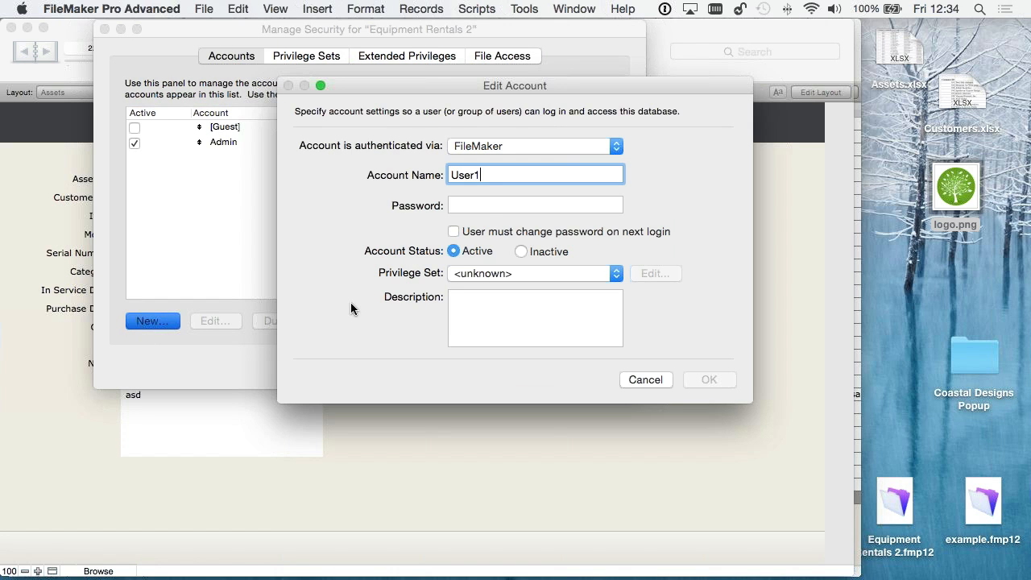
pyautogui.click(483, 205)
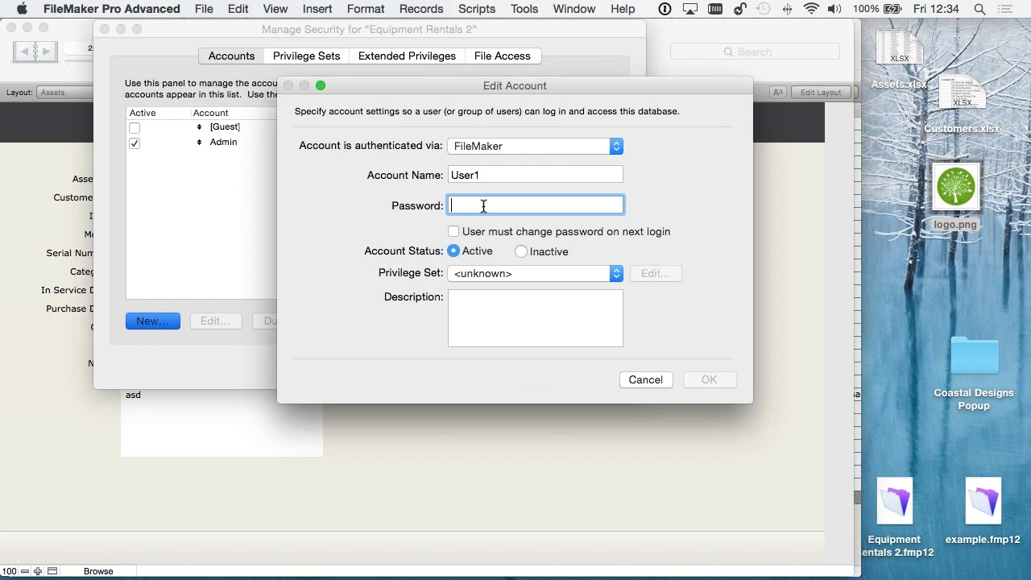
pyautogui.write('12345')
pyautogui.click(499, 274)
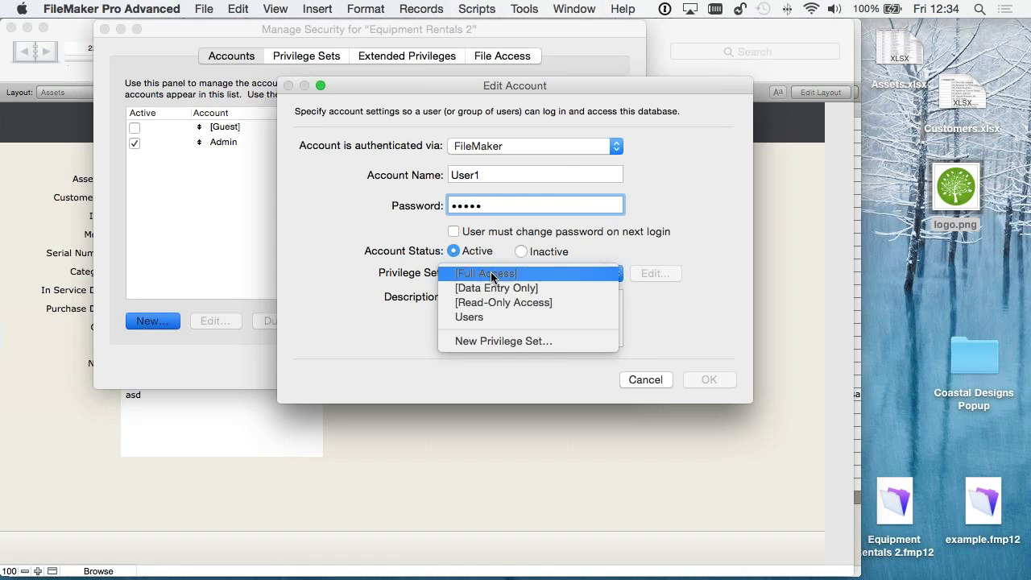
pyautogui.click(538, 322)
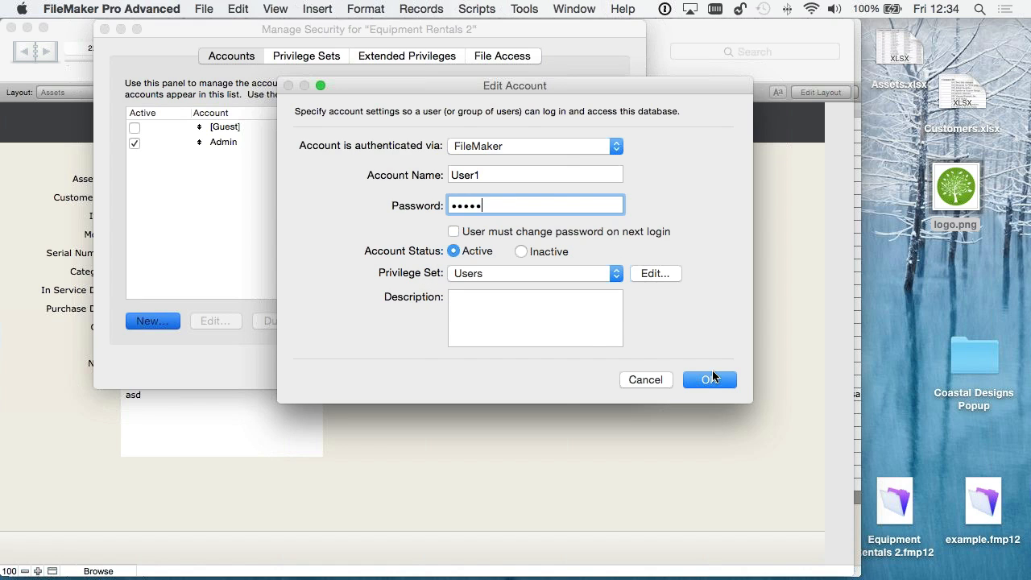
pyautogui.click(709, 380)
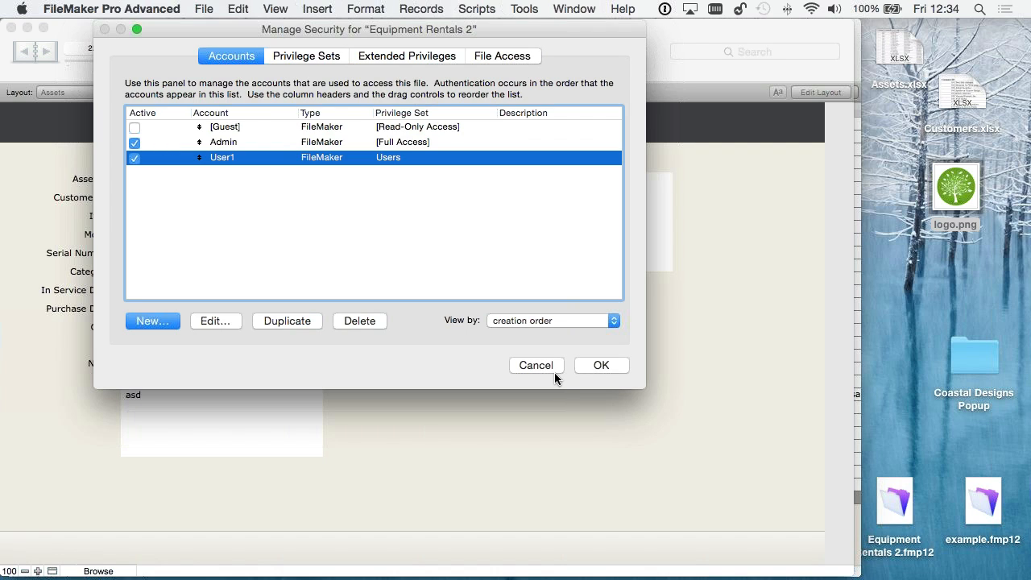
# - Save the security settings, allow the full-access account without a password, and confirm the full access login as admin
pyautogui.click(601, 366)
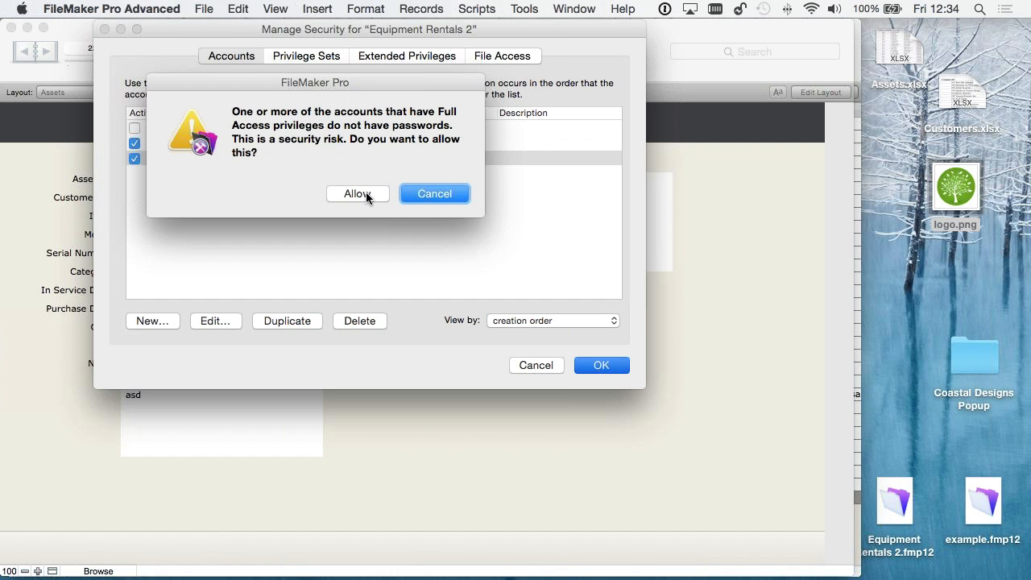
pyautogui.click(366, 196)
pyautogui.write('adm')
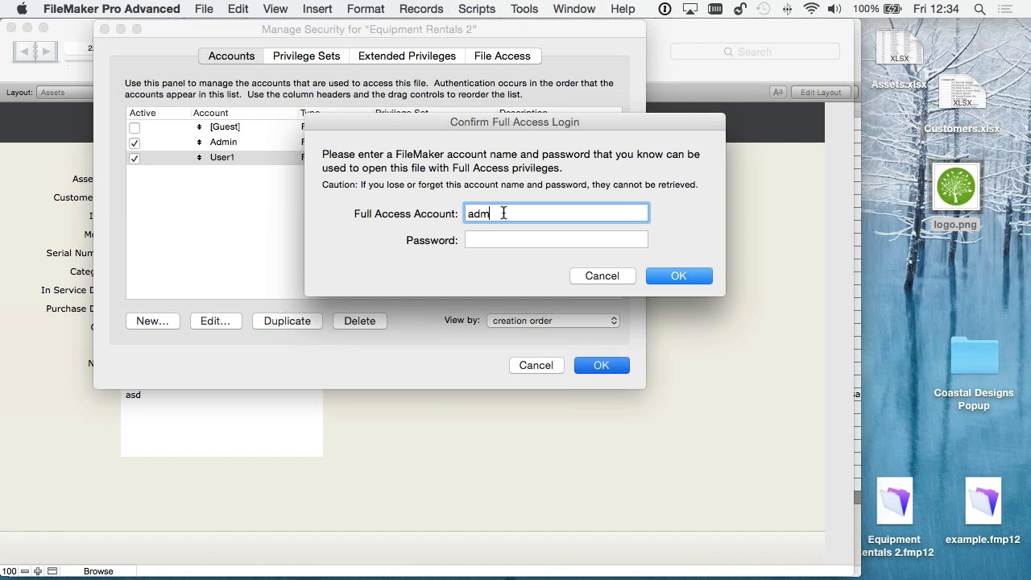
pyautogui.write('in')
pyautogui.click(668, 277)
pyautogui.press('Return')
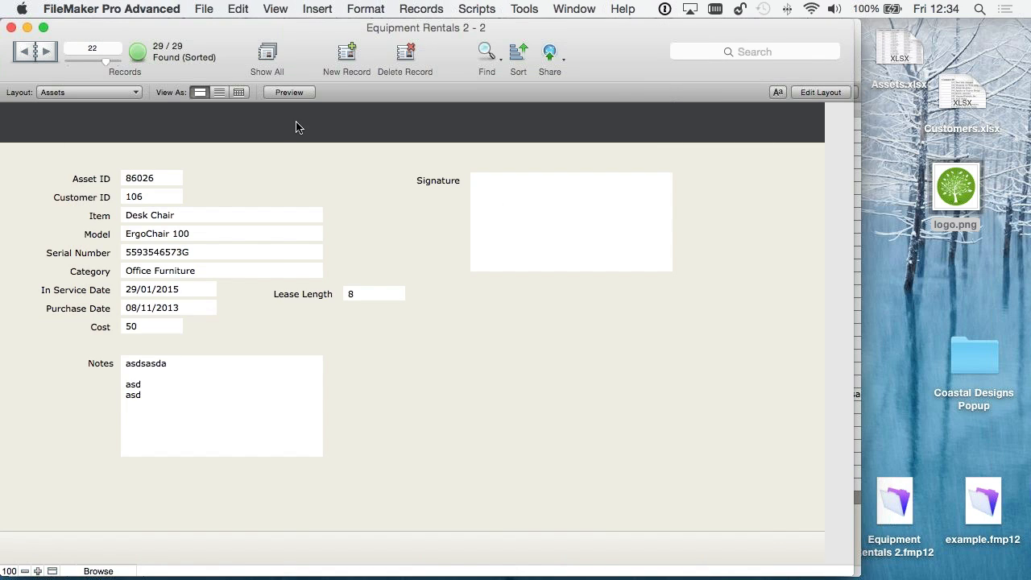
# - Examine the automatic login setting in the file options, switching it off and back on before accepting
pyautogui.click(204, 9)
pyautogui.moveTo(232, 157)
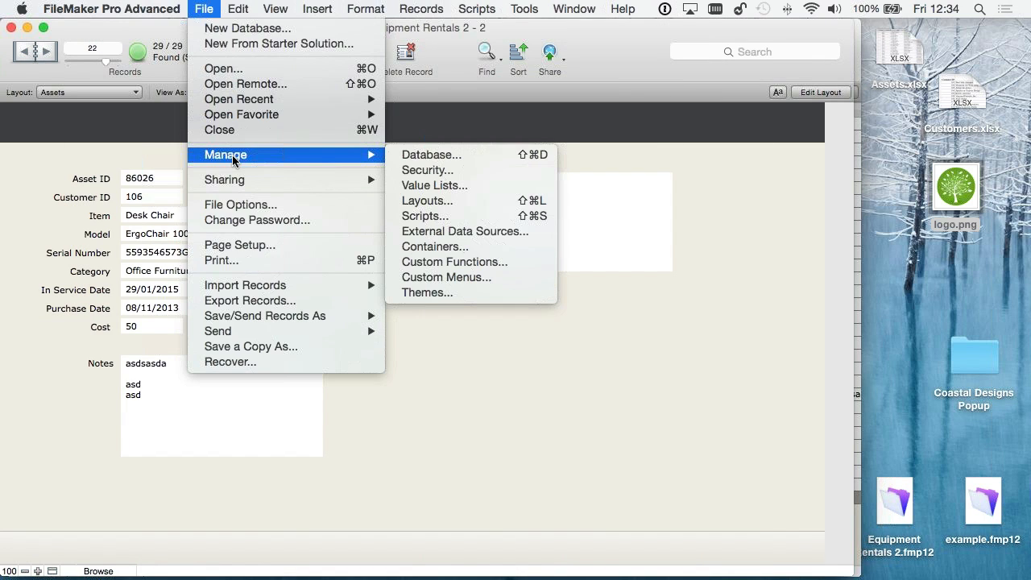
pyautogui.click(242, 211)
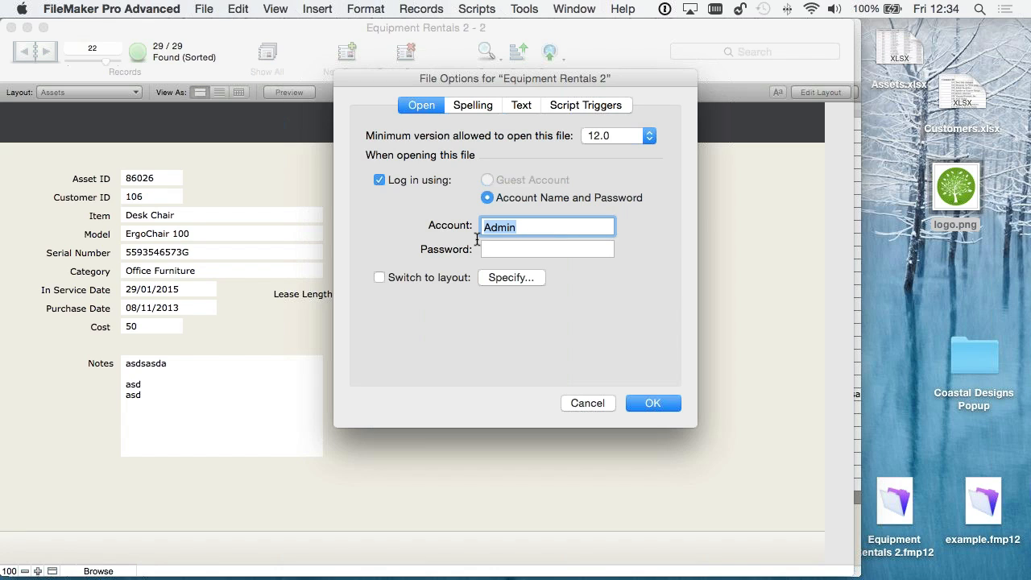
pyautogui.click(379, 180)
pyautogui.click(378, 178)
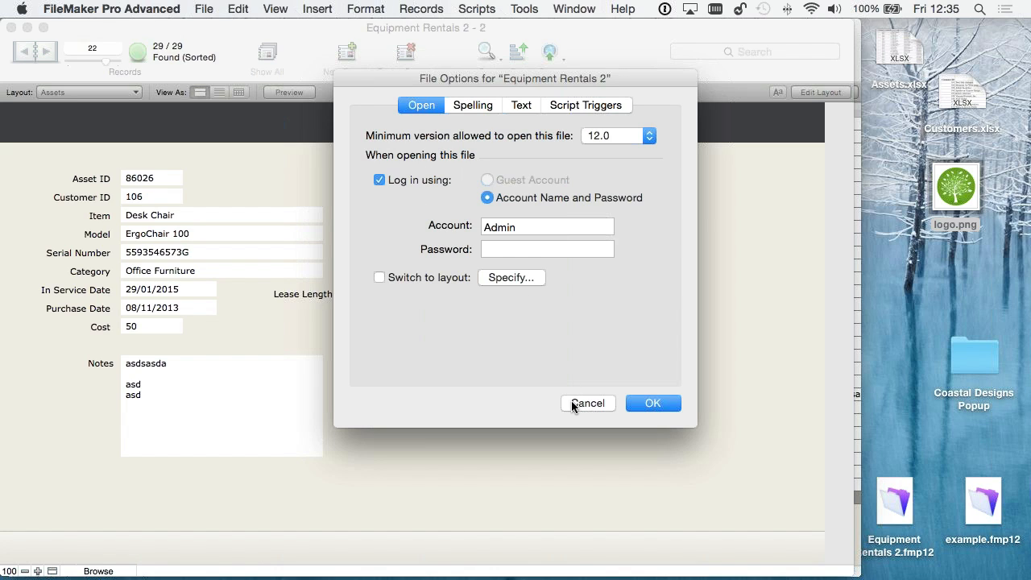
pyautogui.click(660, 403)
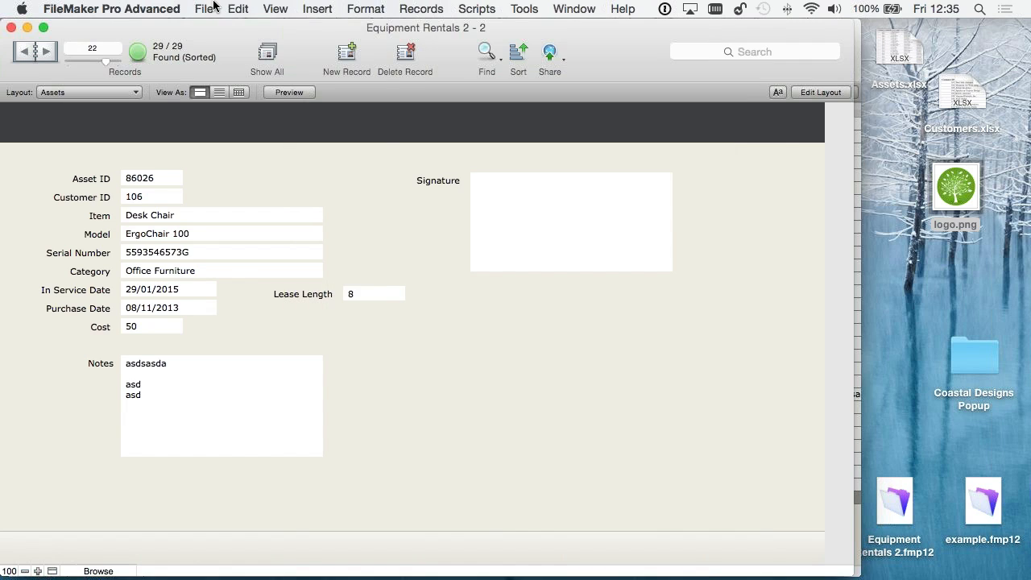
# - Examine the Admin account's password setting in the security settings, and close both dialogs without saving
pyautogui.click(206, 8)
pyautogui.moveTo(346, 155)
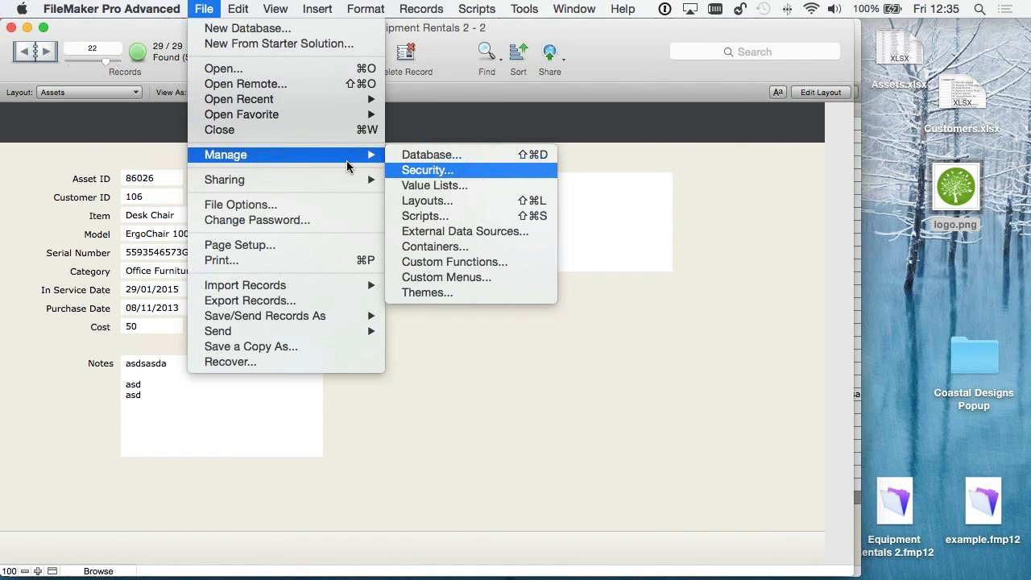
pyautogui.click(427, 170)
pyautogui.click(236, 147)
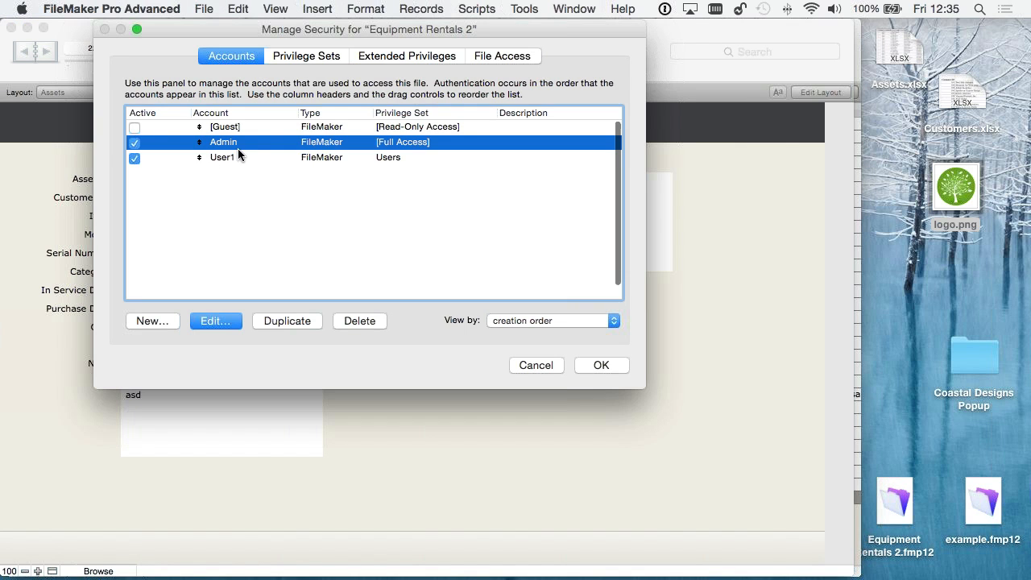
pyautogui.click(233, 320)
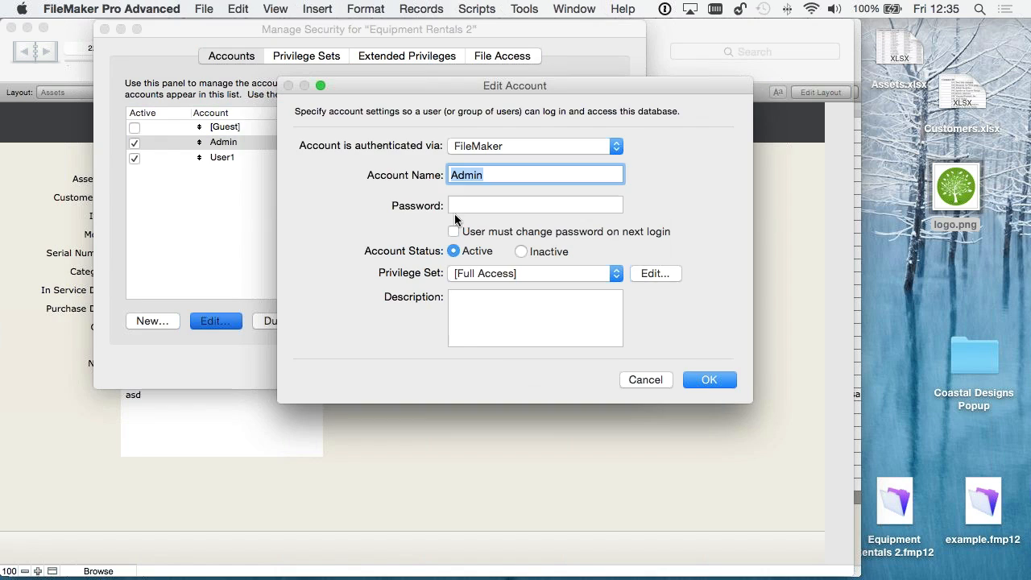
pyautogui.click(493, 206)
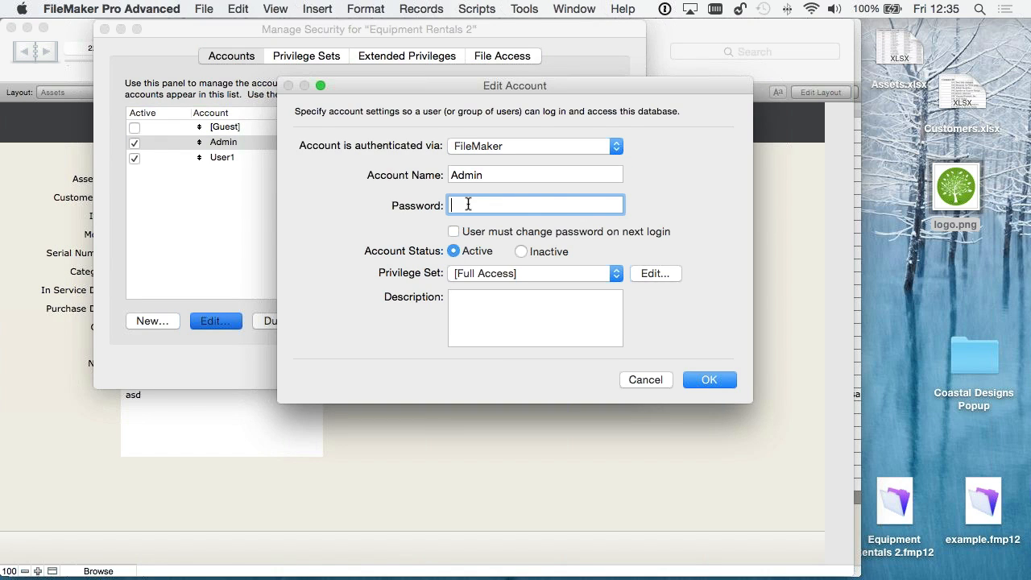
pyautogui.click(661, 378)
pyautogui.click(536, 364)
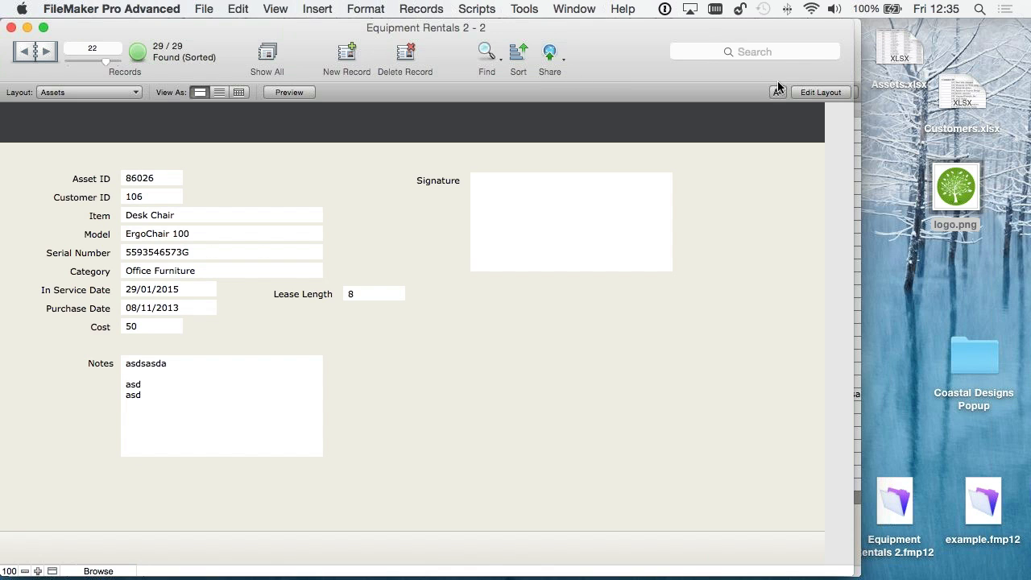
# - Switch to layout editing, close the Field Picker, and start a new layout named Report on Assets for the Assets records
pyautogui.click(821, 92)
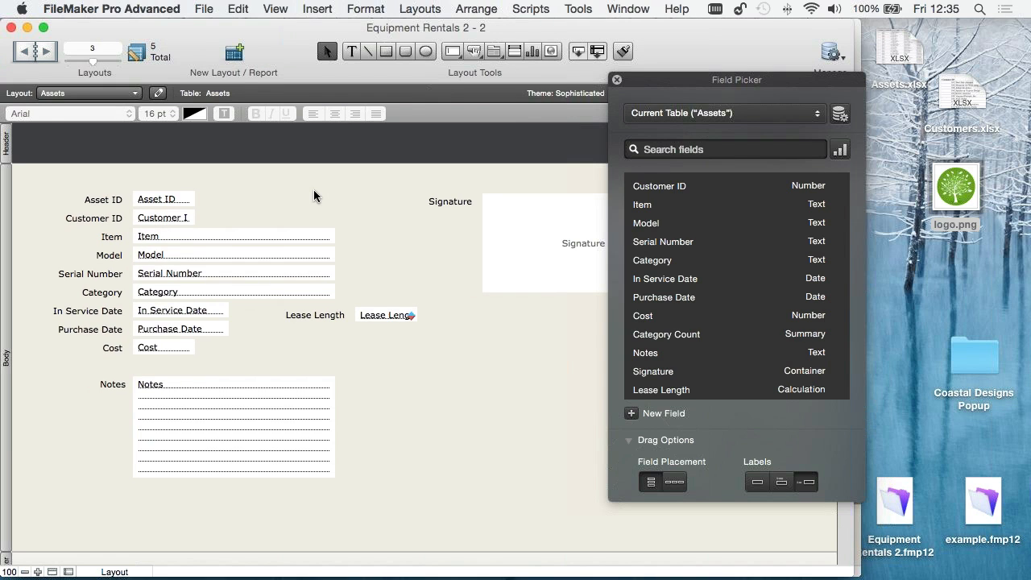
pyautogui.click(617, 81)
pyautogui.click(228, 64)
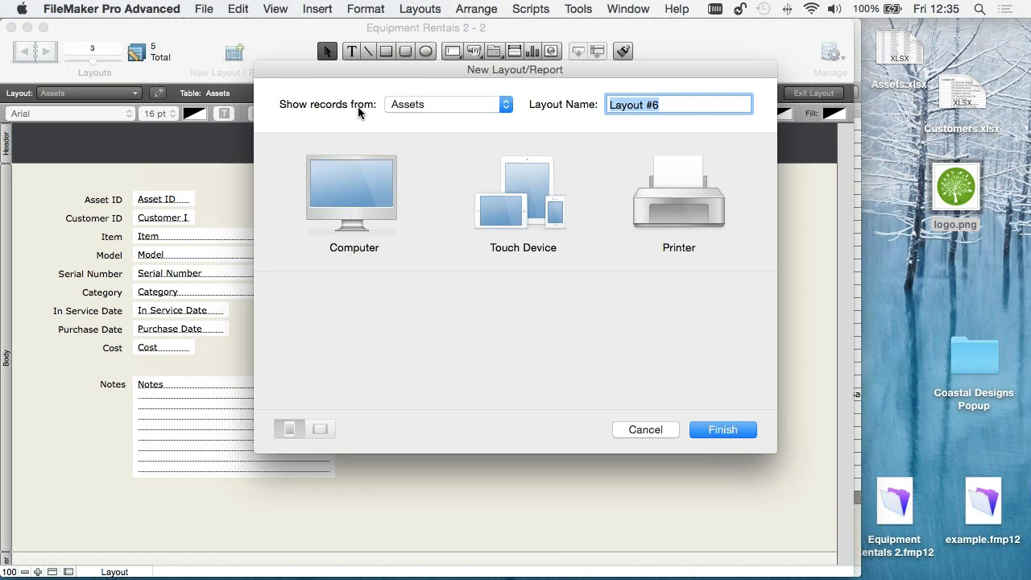
pyautogui.click(431, 103)
pyautogui.click(691, 117)
pyautogui.write('Report on')
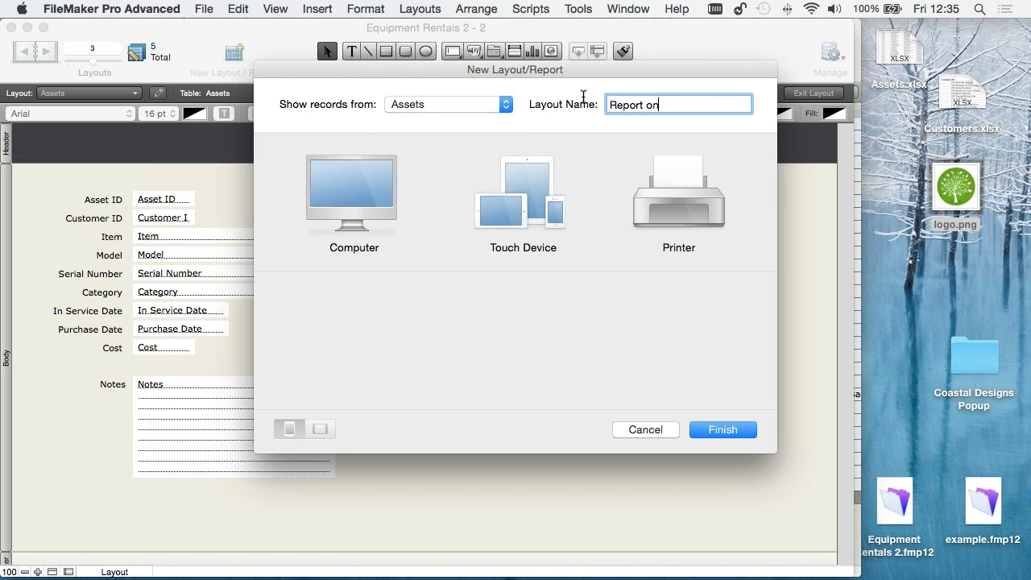
pyautogui.write(' Assets')
# - Choose a computer layout of the Report type, including subtotals and grand totals
pyautogui.click(528, 206)
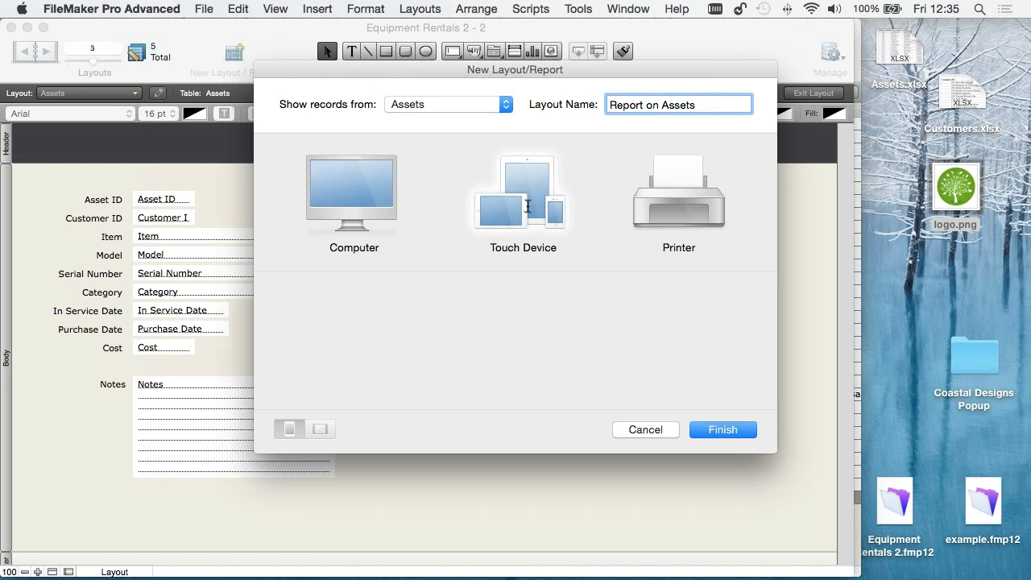
pyautogui.click(351, 202)
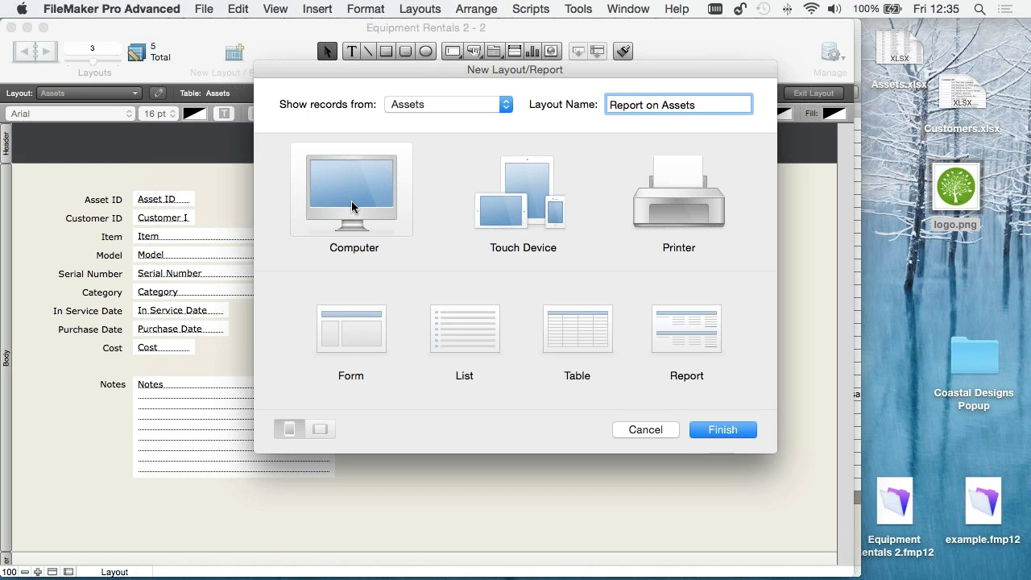
pyautogui.click(681, 344)
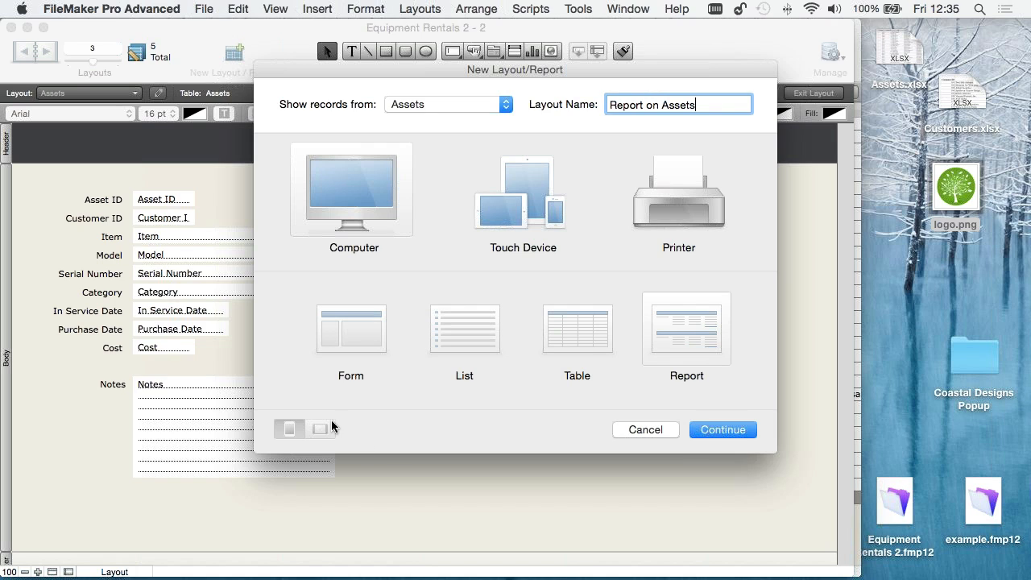
pyautogui.click(725, 431)
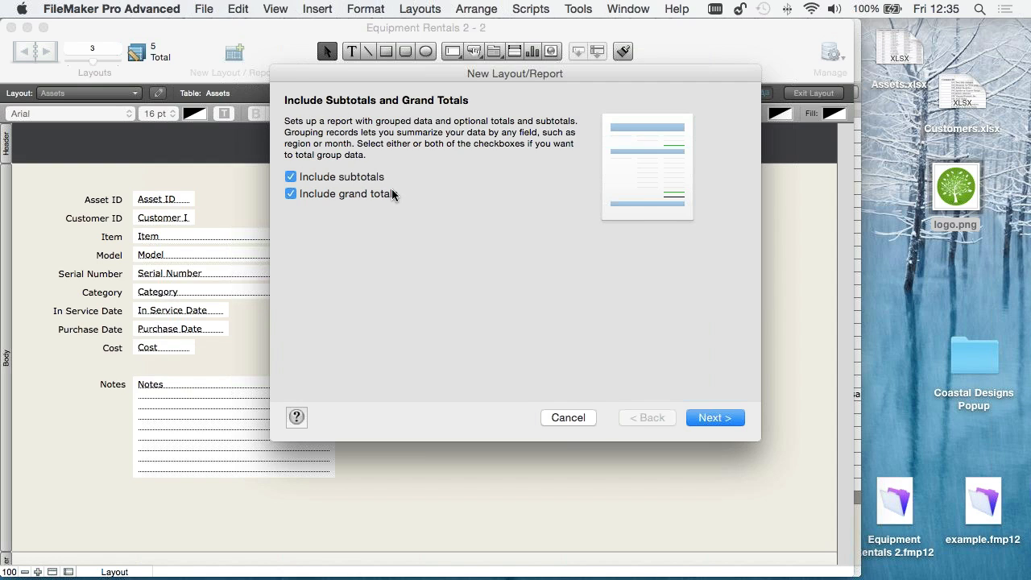
pyautogui.click(729, 418)
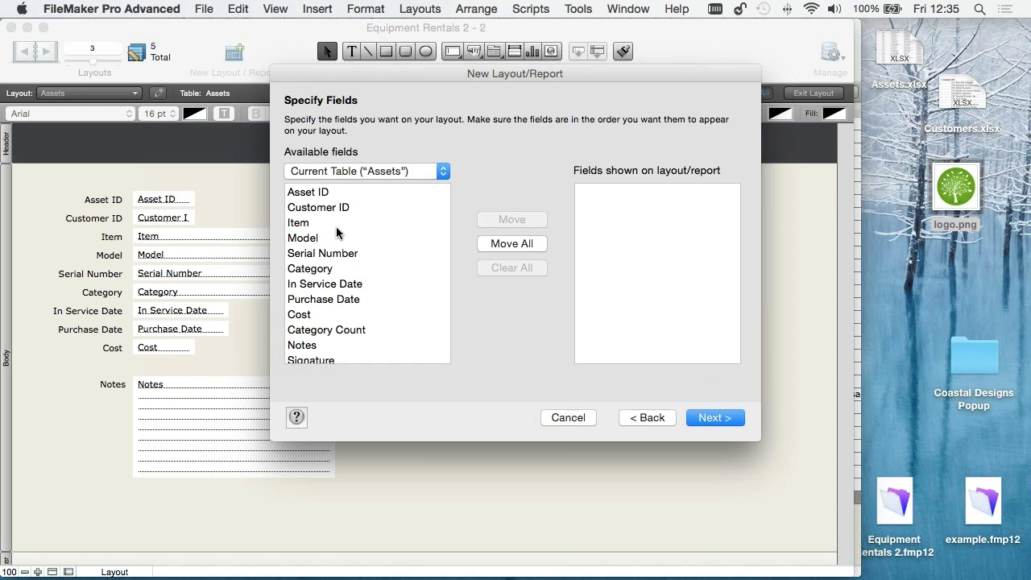
# - Add the Item, Model and Cost fields from the Assets table to the report
pyautogui.doubleClick(307, 225)
pyautogui.doubleClick(306, 238)
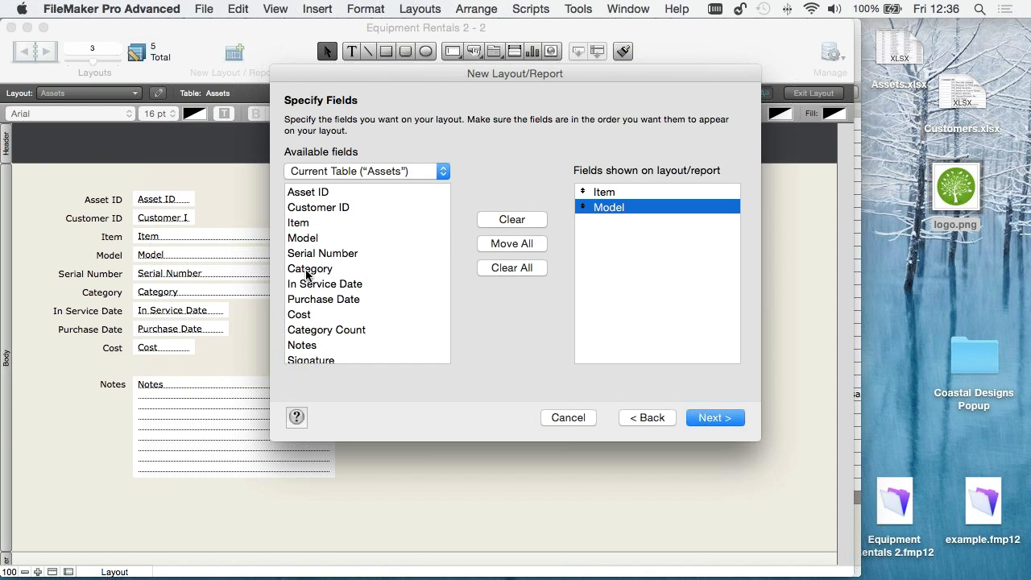
pyautogui.doubleClick(298, 315)
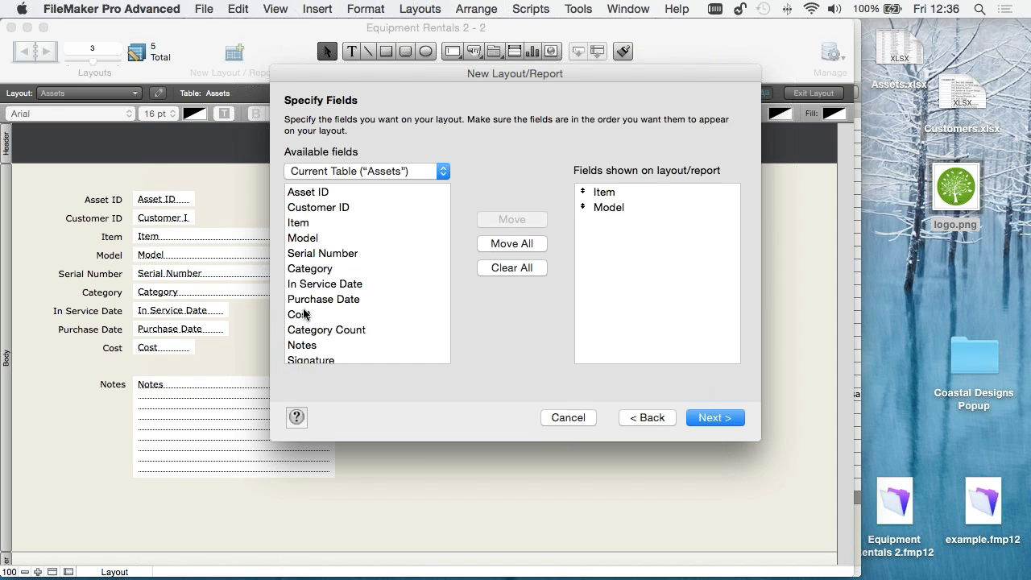
pyautogui.scroll(-2, 348, 243)
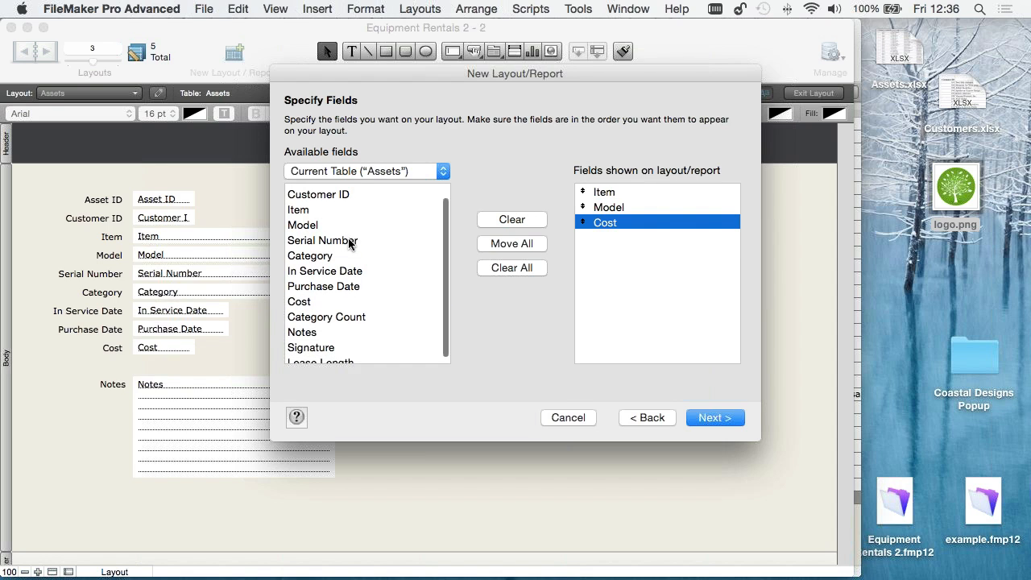
pyautogui.scroll(1, 349, 243)
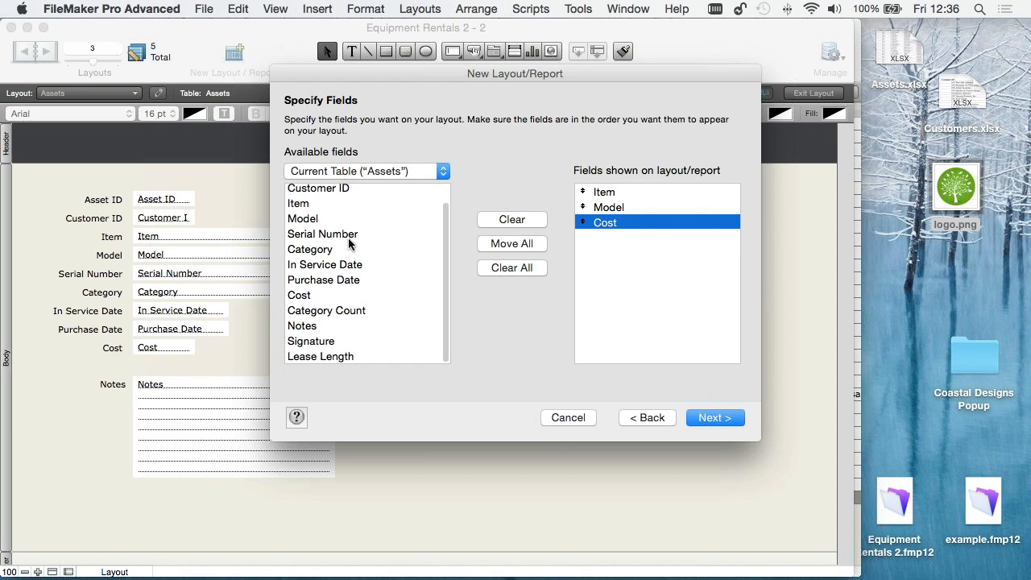
# - Add the Total Cost and Company fields from the Customers table to the report
pyautogui.click(336, 179)
pyautogui.click(339, 212)
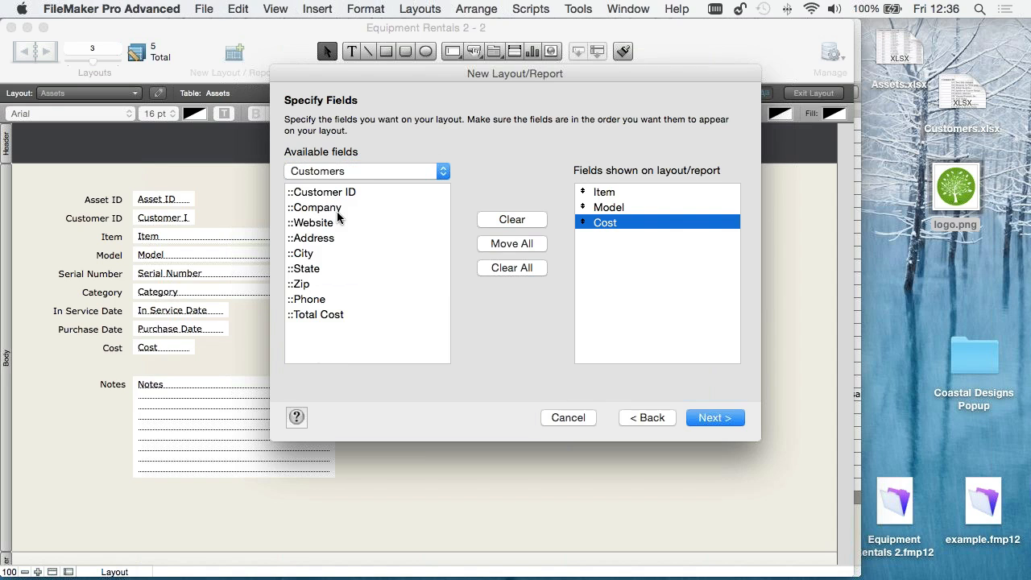
pyautogui.doubleClick(314, 316)
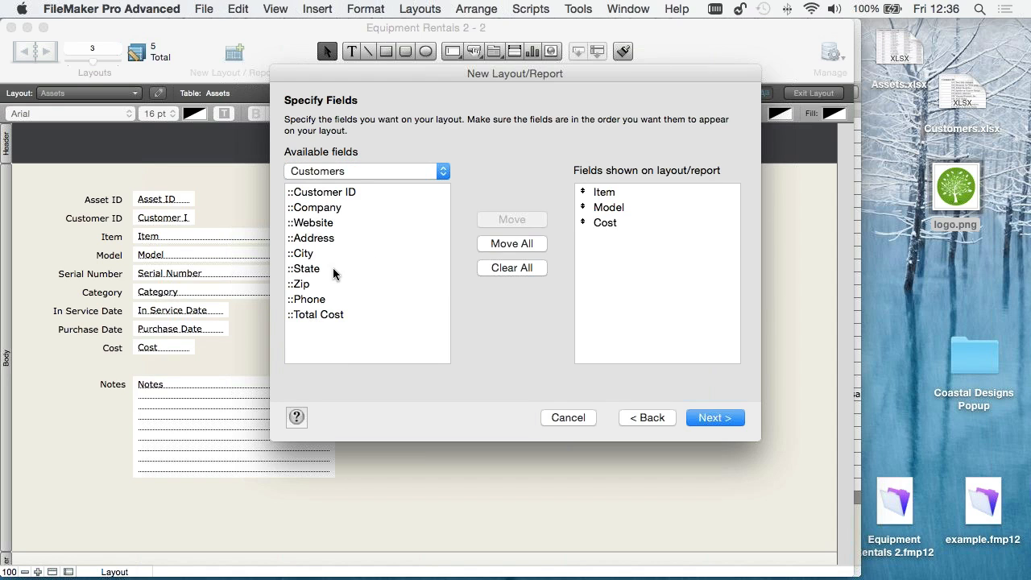
pyautogui.doubleClick(319, 211)
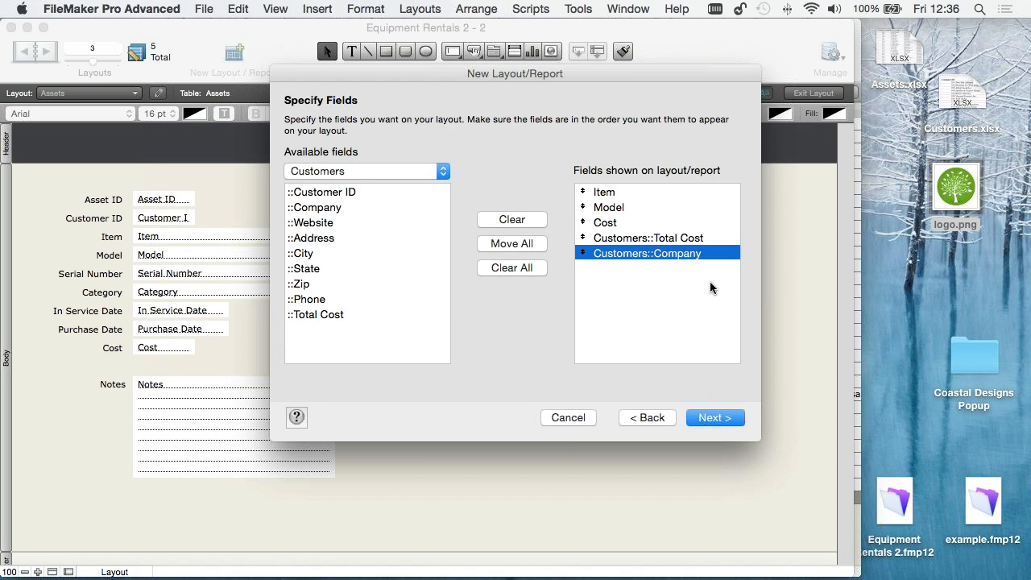
# - Accept the report fields and organize the records by the Customers::Company category
pyautogui.click(717, 417)
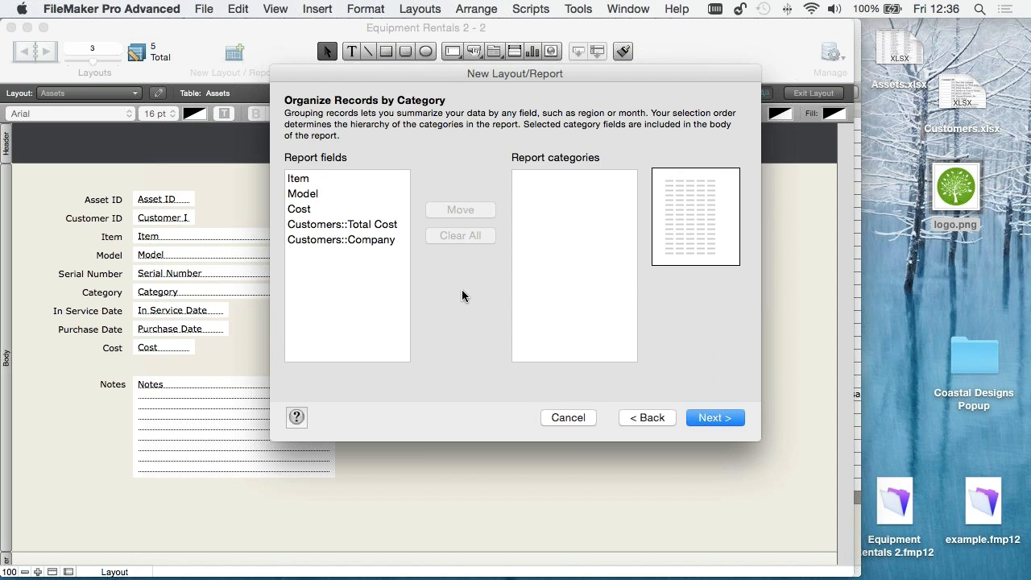
pyautogui.doubleClick(320, 239)
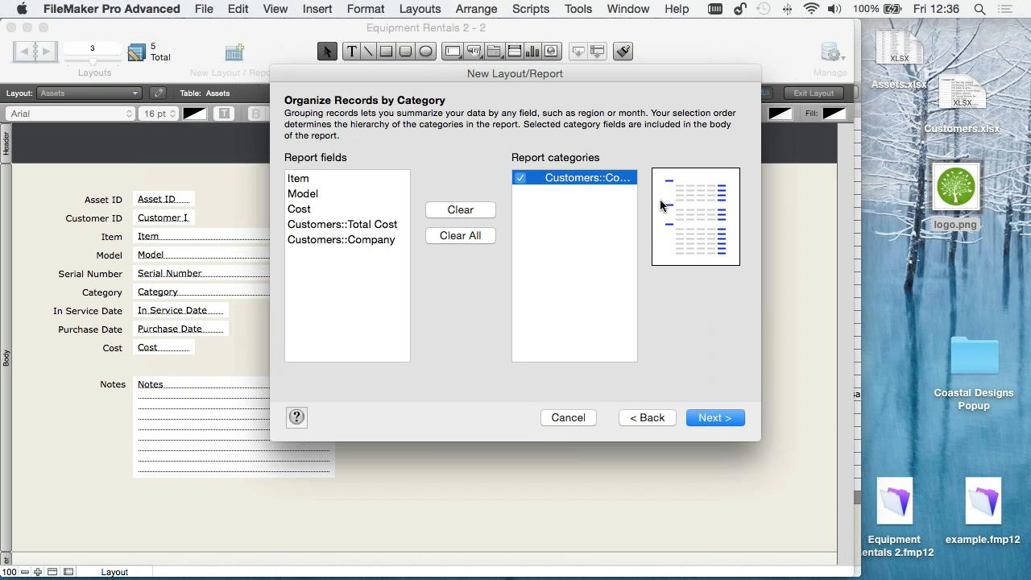
pyautogui.click(717, 420)
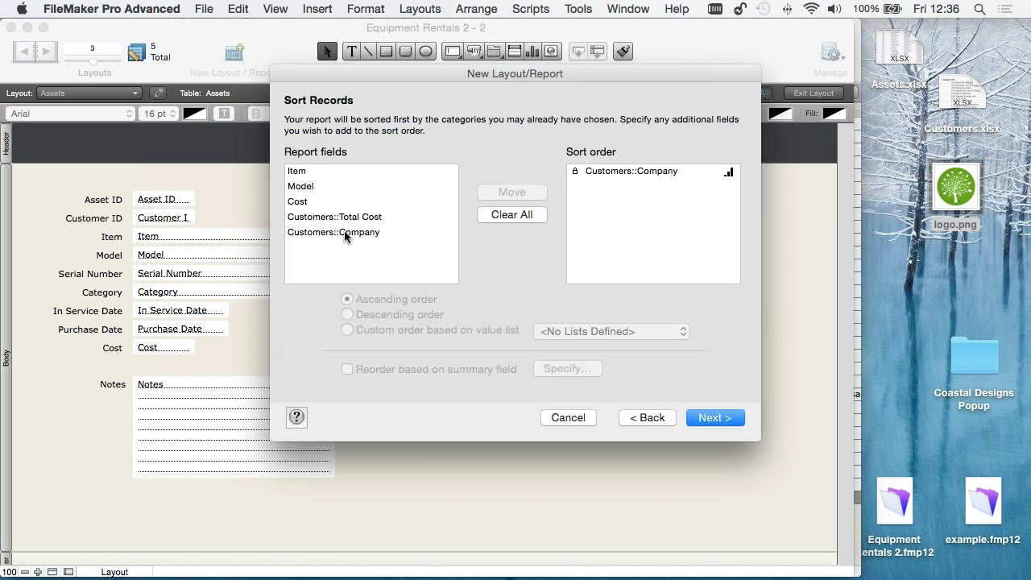
# - Keep the Company sort order and continue without adding subtotals, grand totals, or header and footer information to the report
pyautogui.click(715, 418)
pyautogui.click(330, 191)
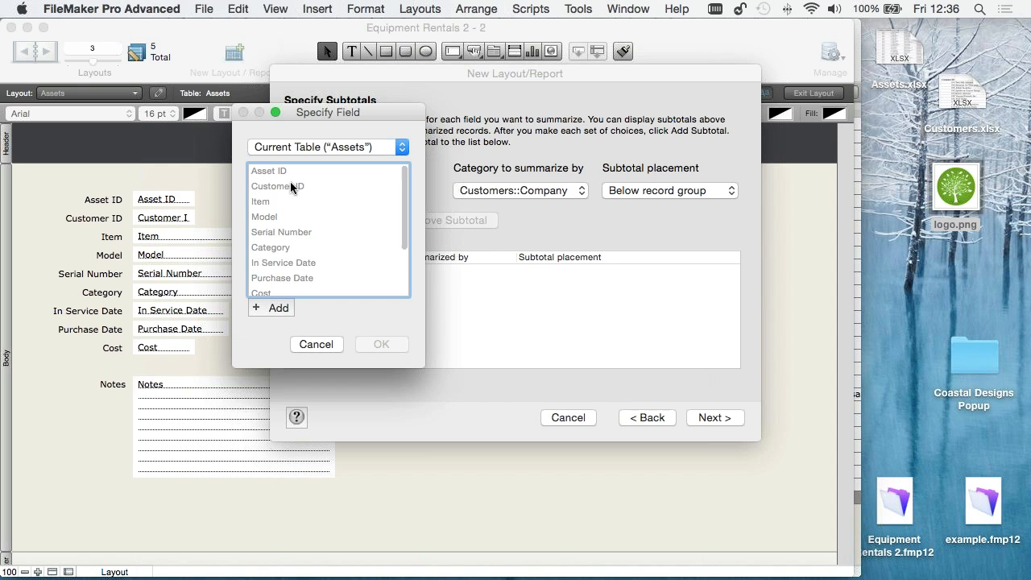
pyautogui.scroll(-5, 319, 260)
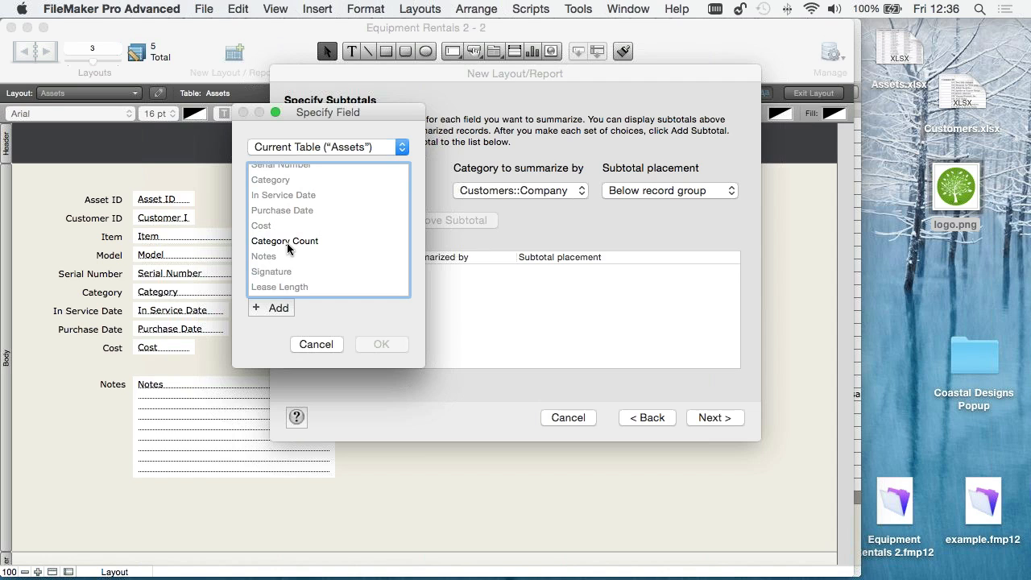
pyautogui.click(322, 344)
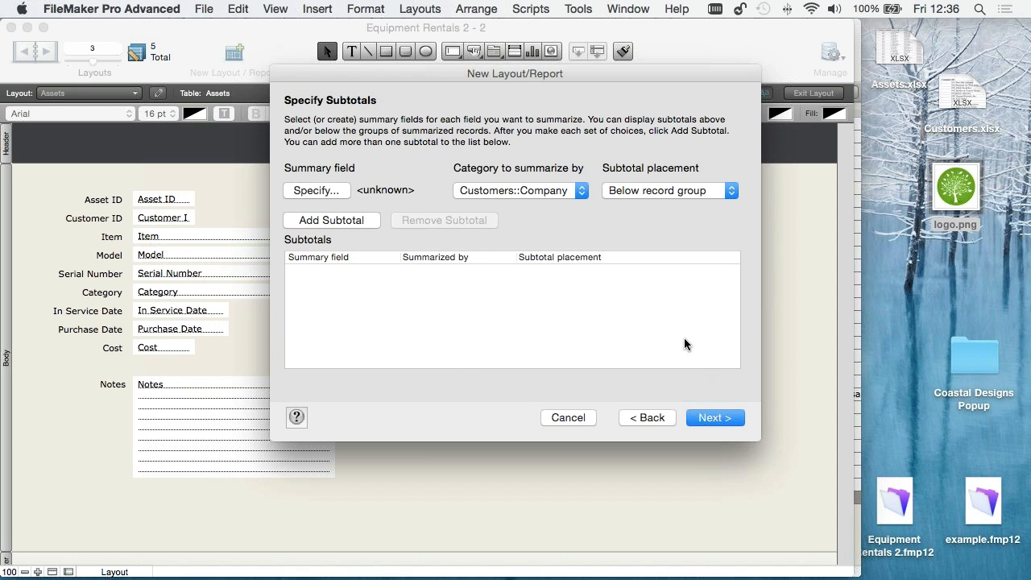
pyautogui.click(717, 422)
pyautogui.click(715, 419)
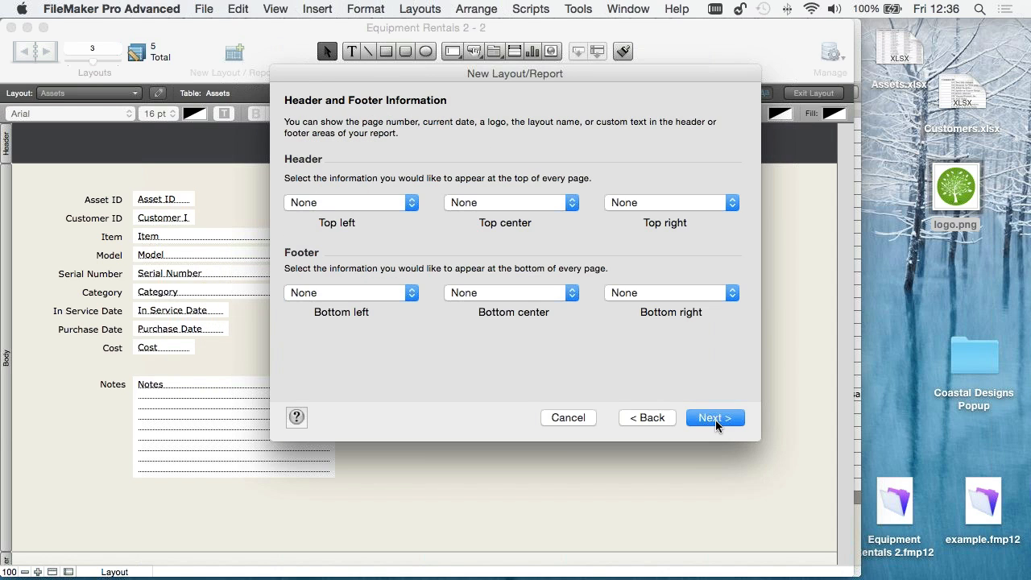
pyautogui.click(717, 419)
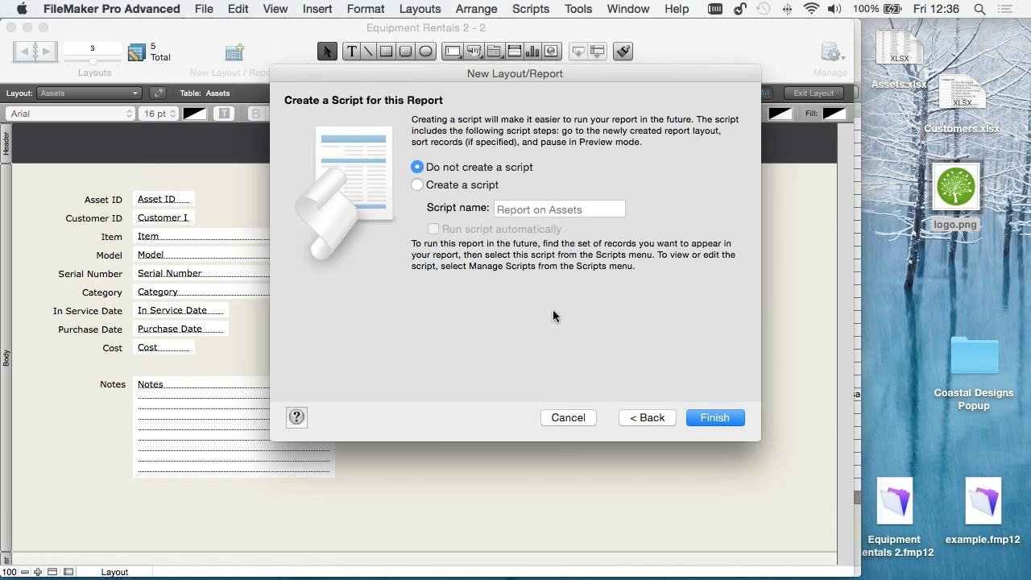
# - Create a script named Report on Assets that runs automatically, and finish the report layout
pyautogui.click(449, 187)
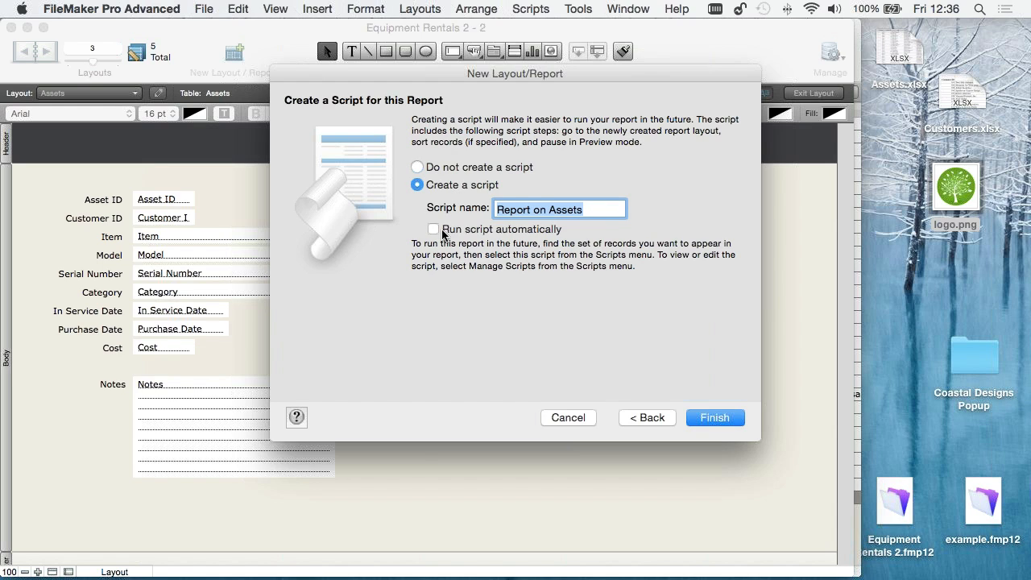
pyautogui.click(438, 230)
pyautogui.click(723, 418)
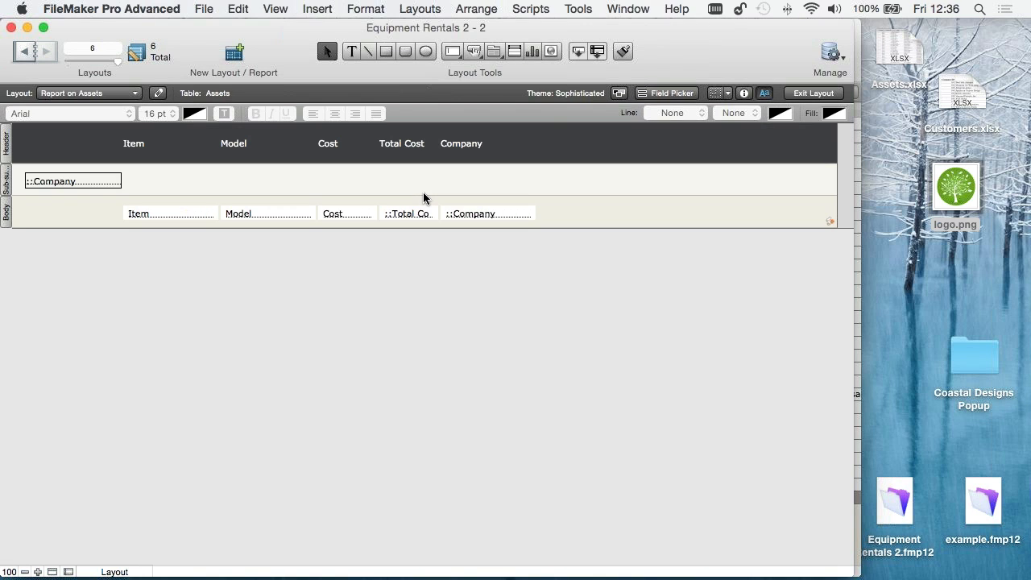
# - Browse the report and sort its records by Customers::Company instead of Category
pyautogui.click(813, 93)
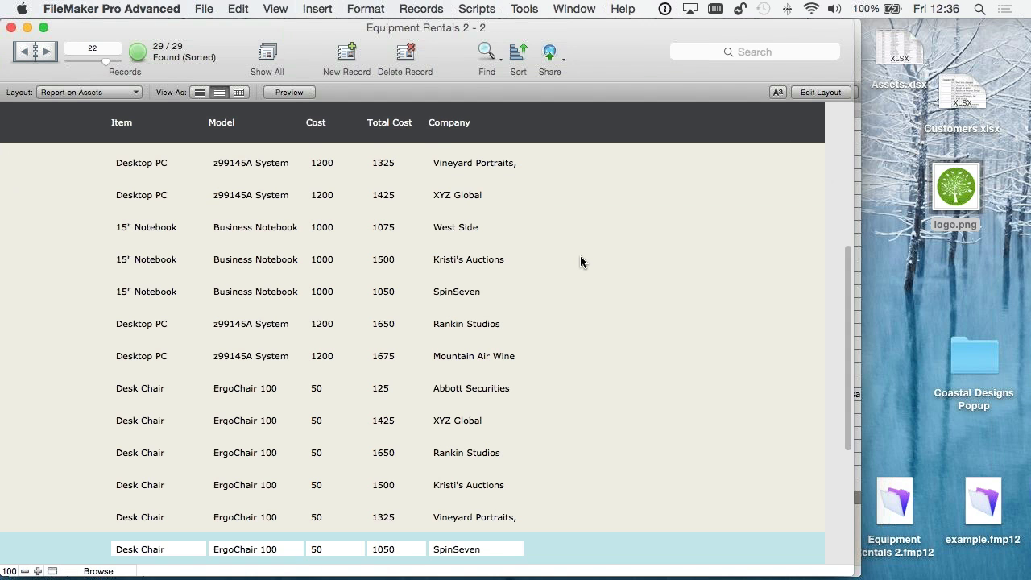
pyautogui.scroll(5, 580, 258)
pyautogui.click(551, 53)
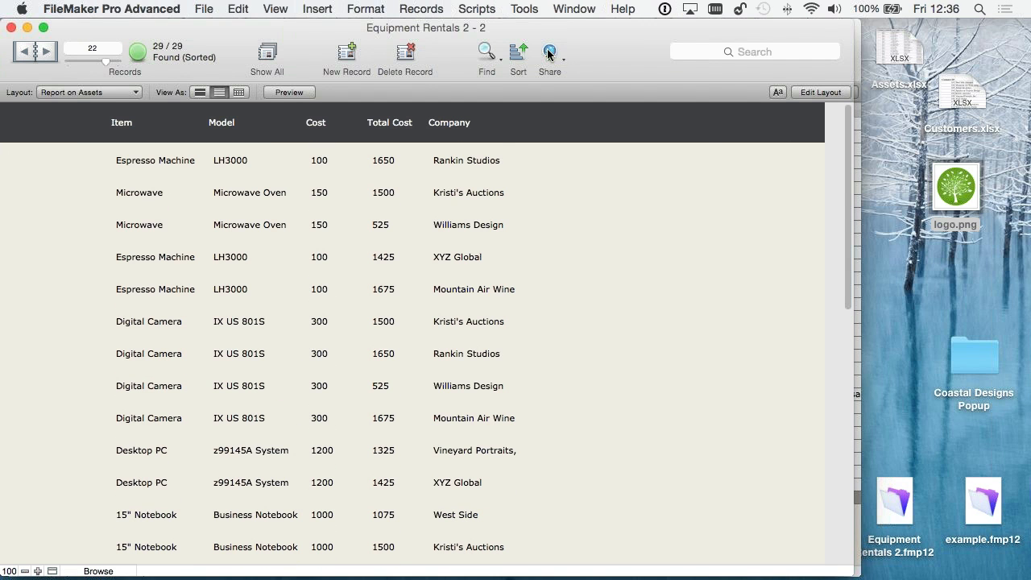
pyautogui.click(518, 53)
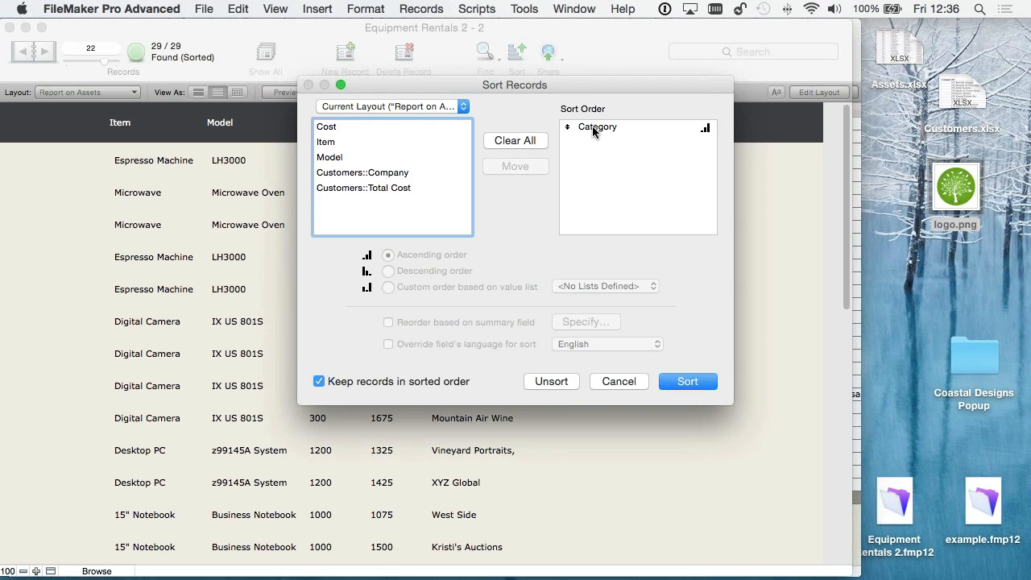
pyautogui.doubleClick(594, 132)
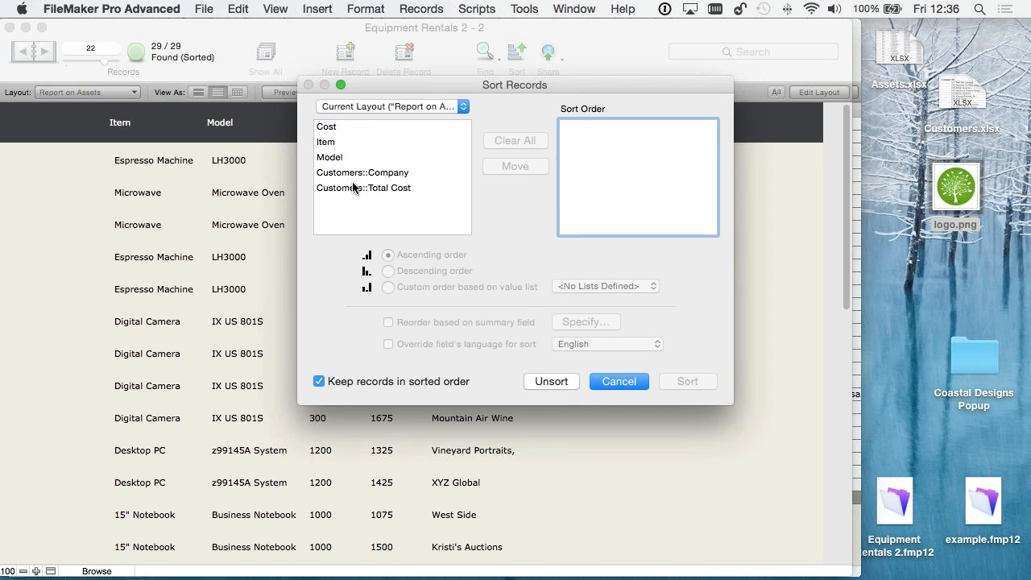
pyautogui.doubleClick(351, 175)
pyautogui.click(709, 383)
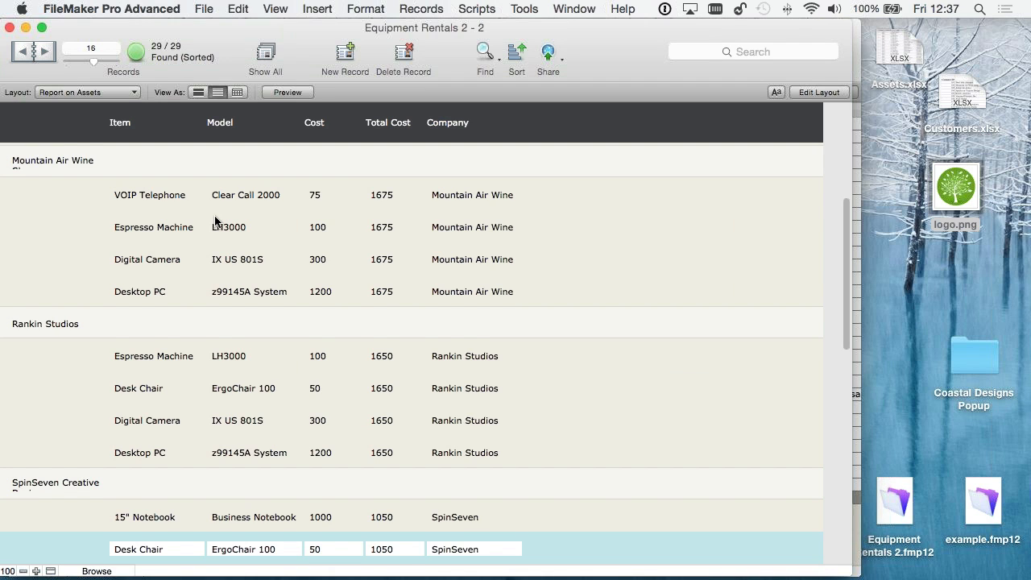
# - Widen the Company field in the report's sub-summary part to fit long company names, and return to browsing
pyautogui.scroll(-1, 215, 222)
pyautogui.scroll(3, 215, 222)
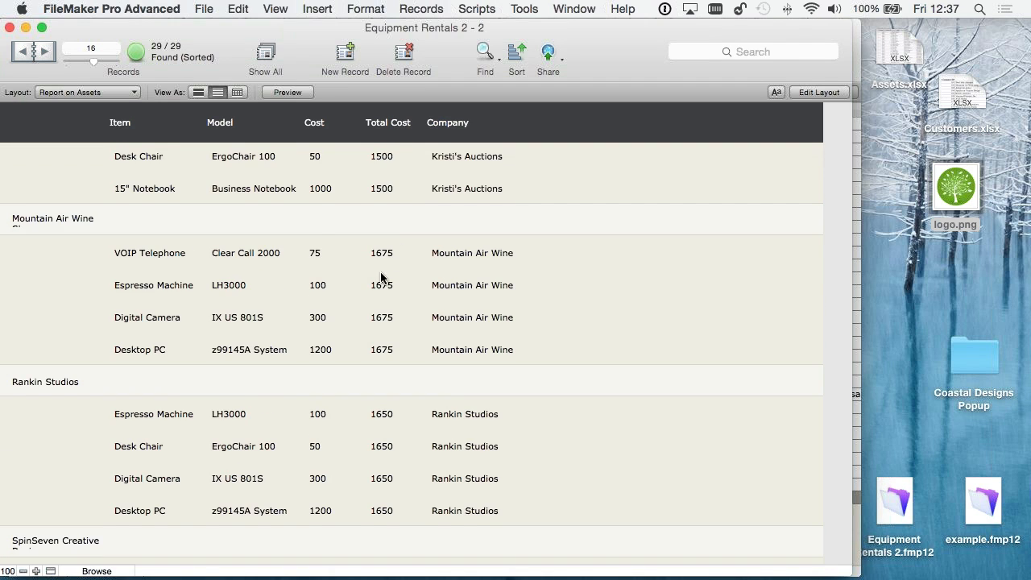
pyautogui.scroll(5, 373, 223)
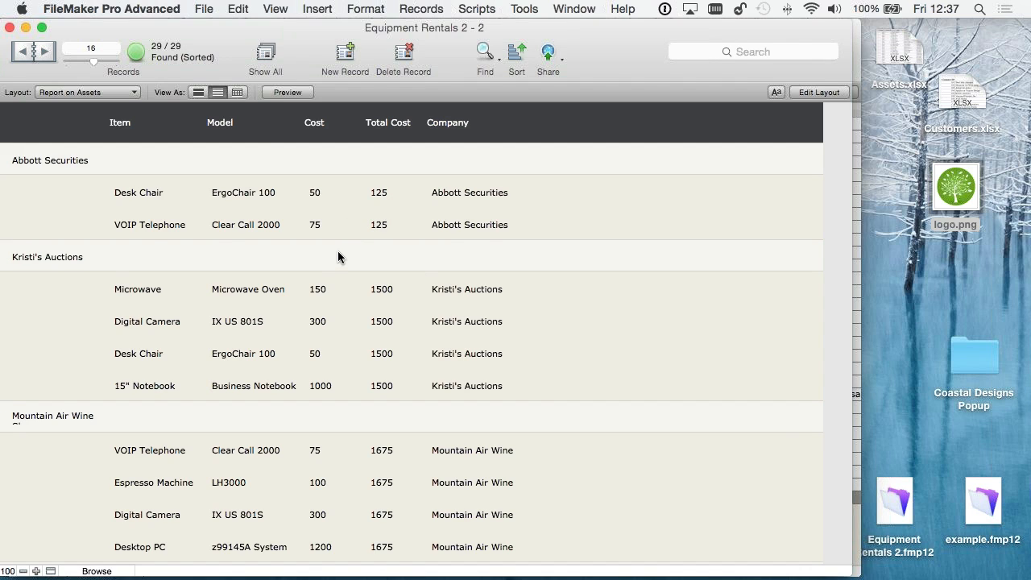
pyautogui.press('super+l')
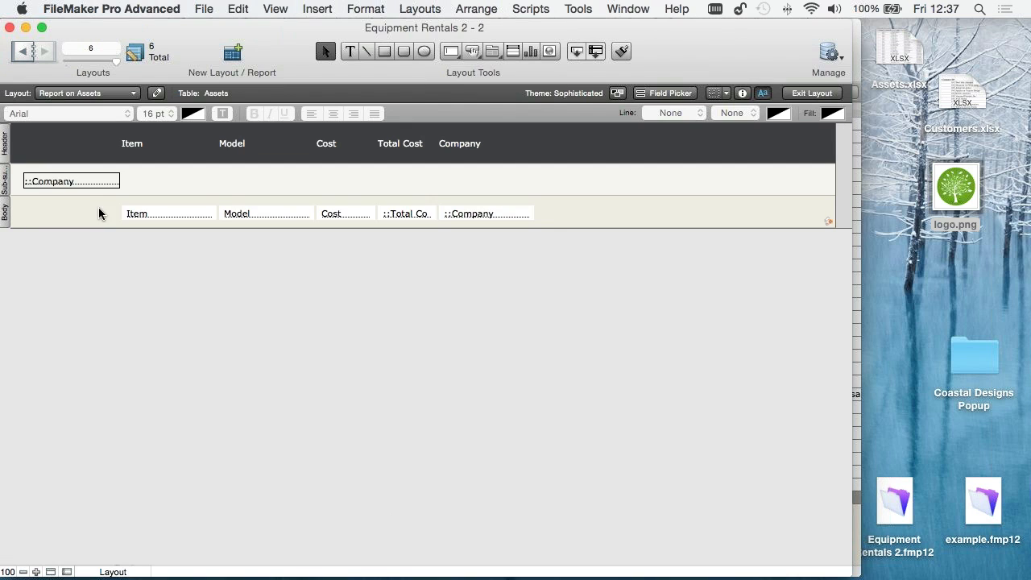
pyautogui.click(64, 181)
pyautogui.moveTo(120, 181); pyautogui.dragTo(165, 181)
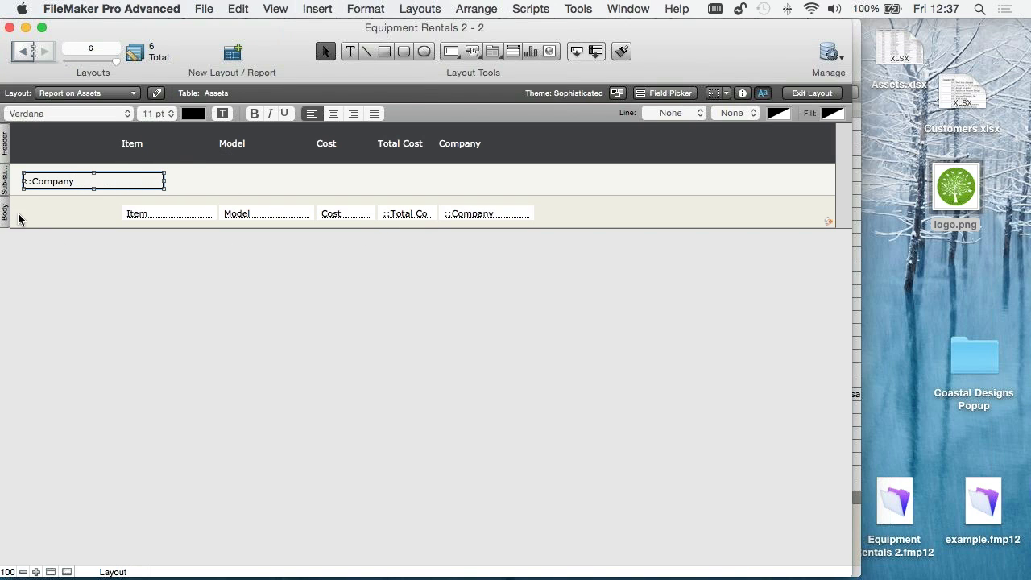
pyautogui.press('super+b')
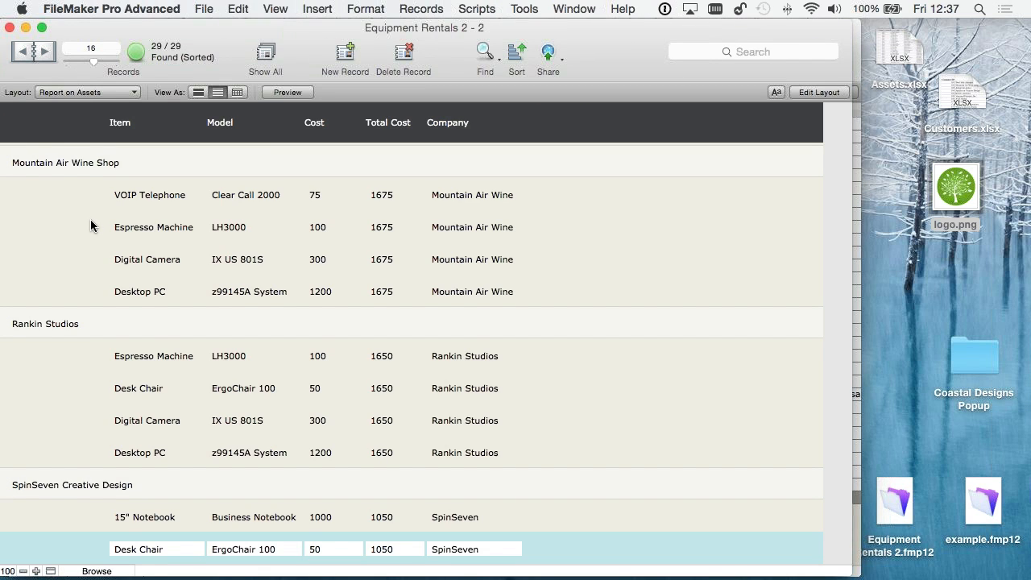
# - Move the Total Cost field from the body up into the Company sub-summary part and check it in the browsed report
pyautogui.press('super+l')
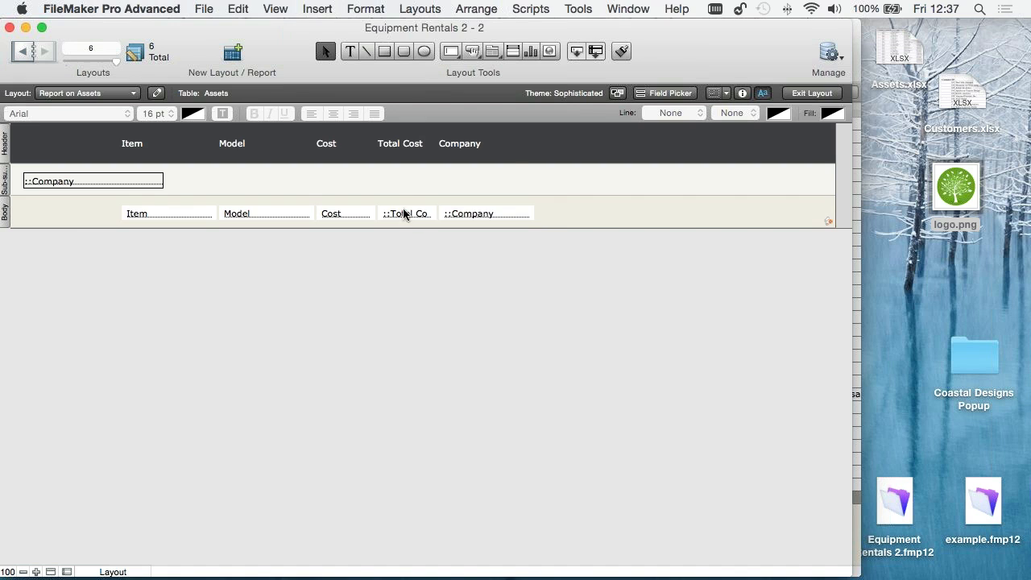
pyautogui.moveTo(404, 212); pyautogui.dragTo(402, 180)
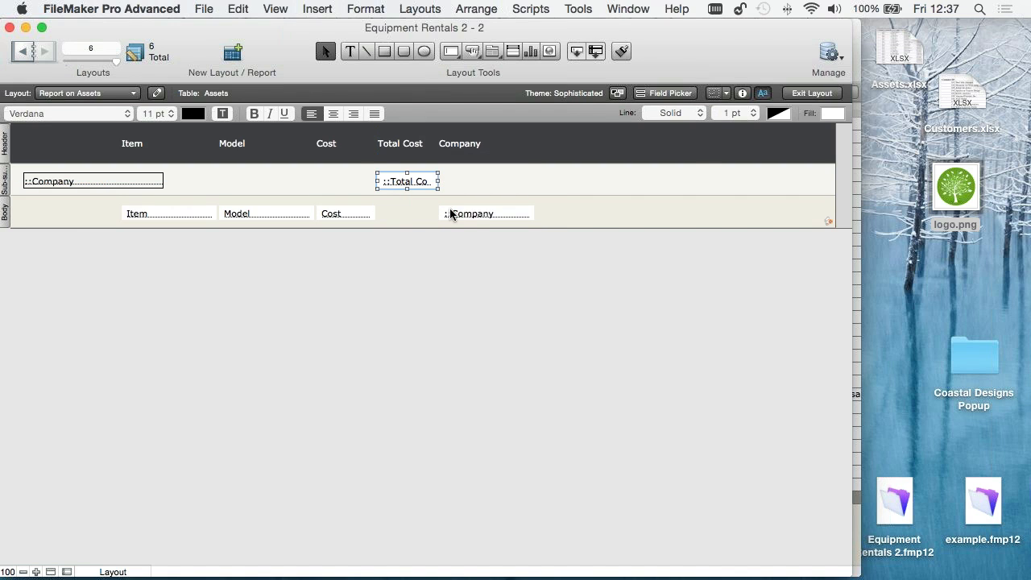
pyautogui.press('super+b')
pyautogui.press('Return')
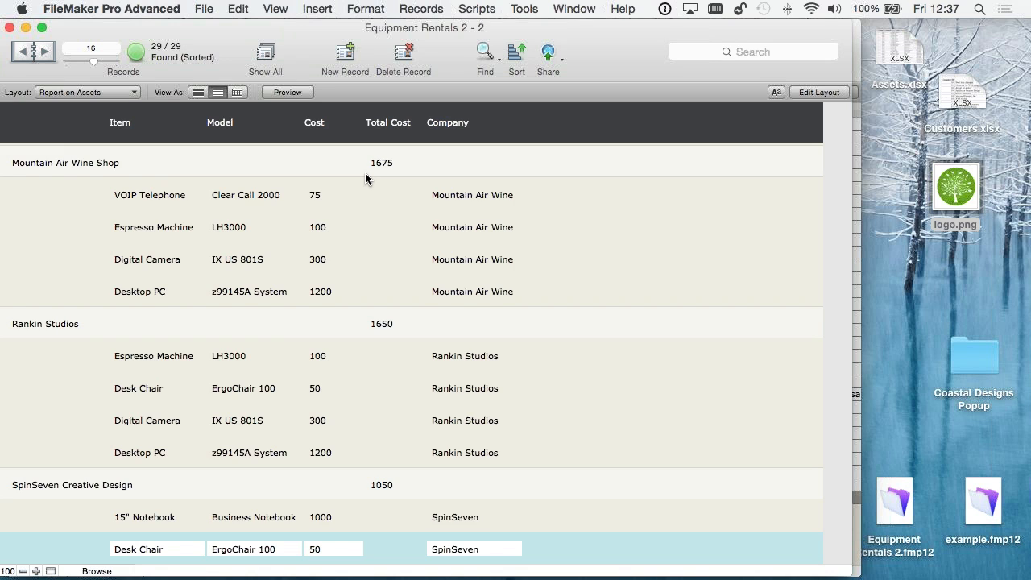
# - Move the Total Cost label and field clear of the Company column, and delete the Company header label and body field
pyautogui.press('super+l')
pyautogui.click(399, 151)
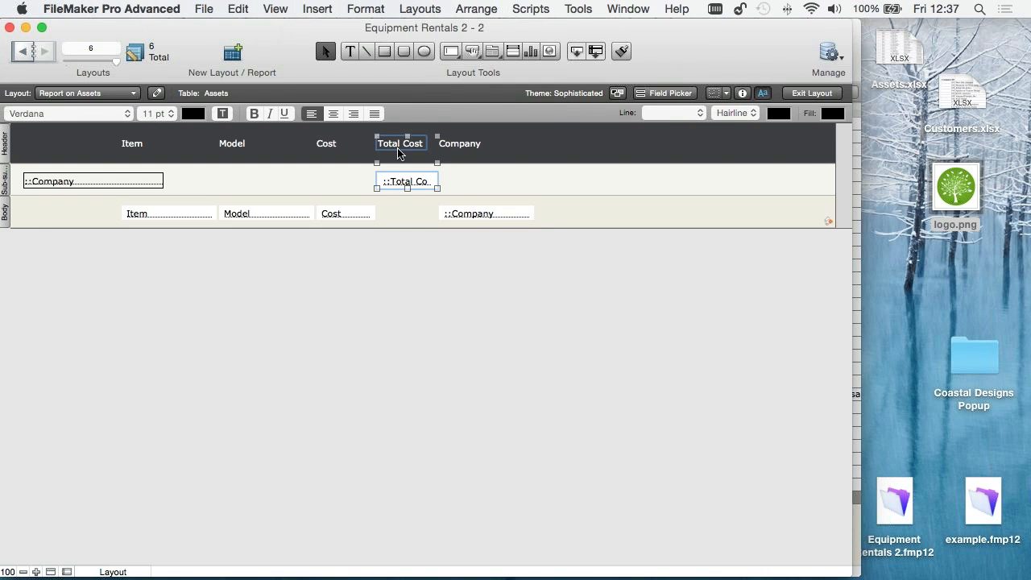
pyautogui.moveTo(399, 152); pyautogui.dragTo(589, 153)
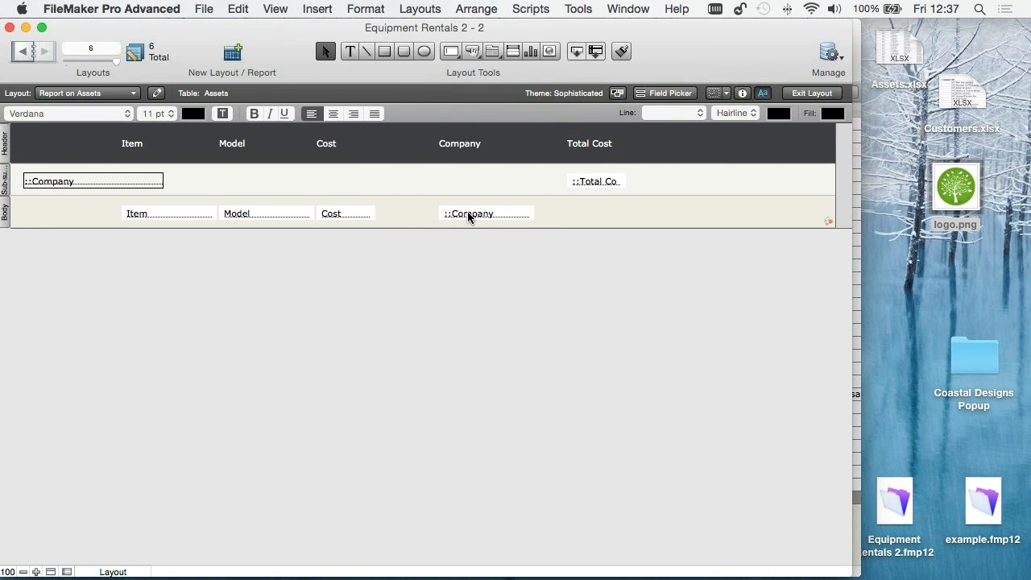
pyautogui.click(462, 148)
pyautogui.moveTo(462, 147); pyautogui.dragTo(420, 147)
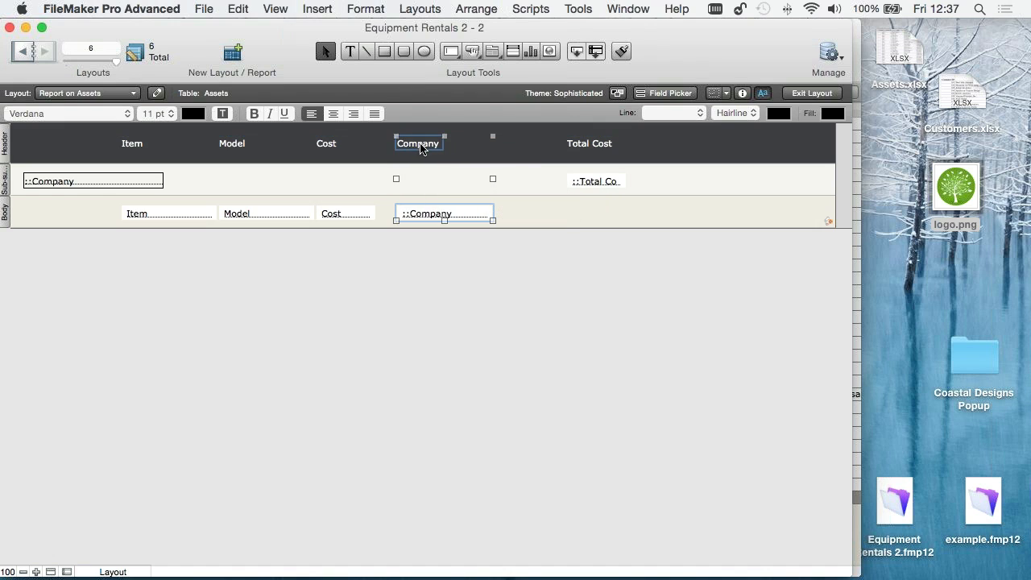
pyautogui.press('Delete')
# - Place the Total Cost label and sub-summary field beside the Cost column and review the grouped report in browse mode
pyautogui.click(569, 141)
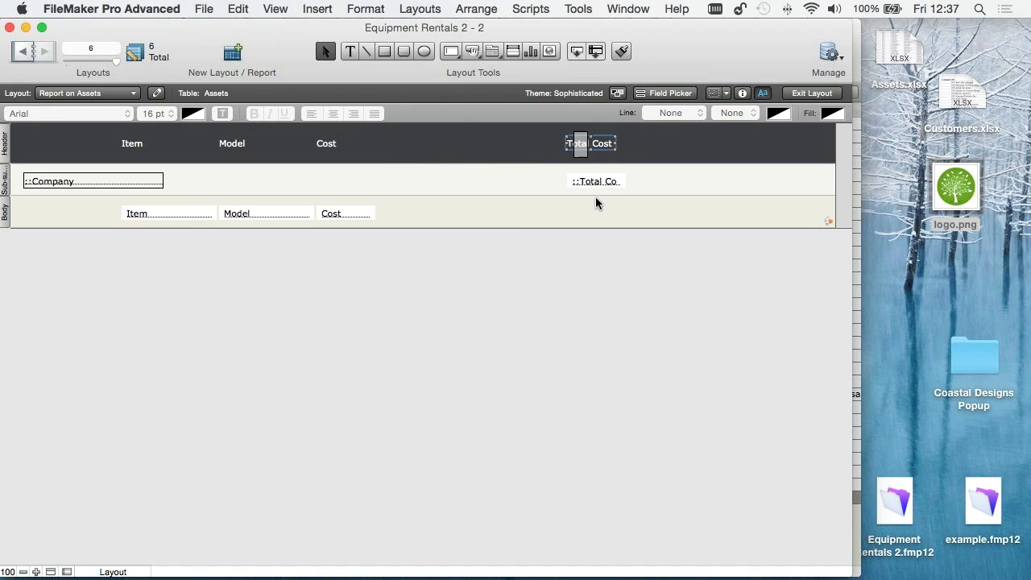
pyautogui.moveTo(601, 144); pyautogui.dragTo(428, 145)
pyautogui.click(488, 191)
pyautogui.press('super+b')
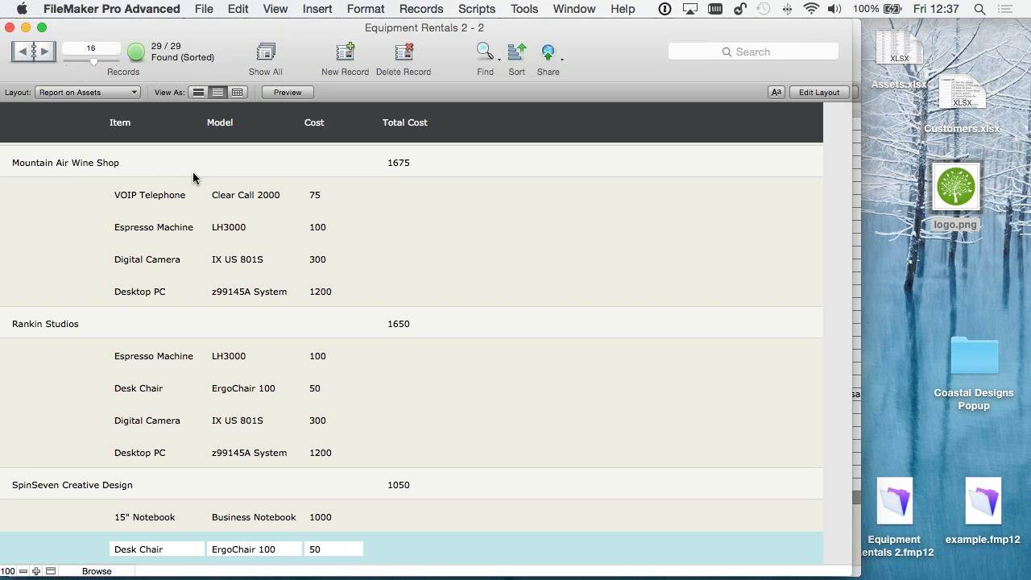
pyautogui.scroll(-3, 103, 272)
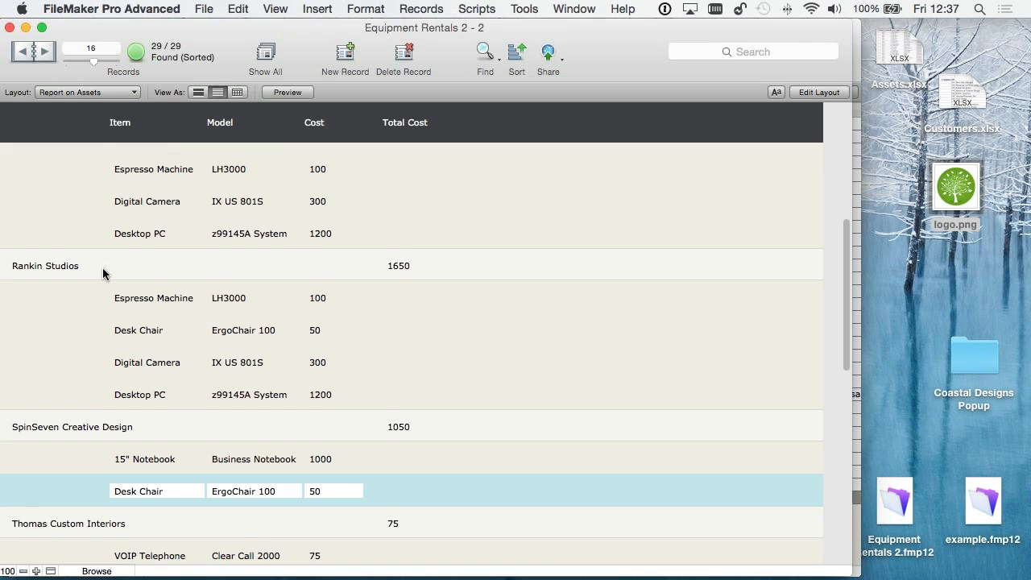
pyautogui.scroll(-5, 251, 314)
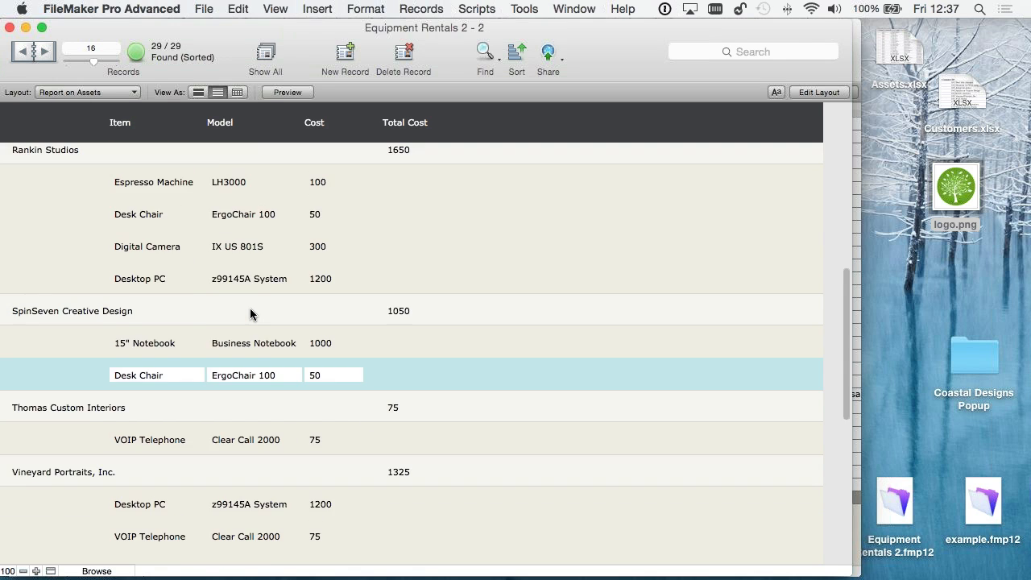
pyautogui.scroll(-4, 250, 315)
pyautogui.scroll(15, 250, 314)
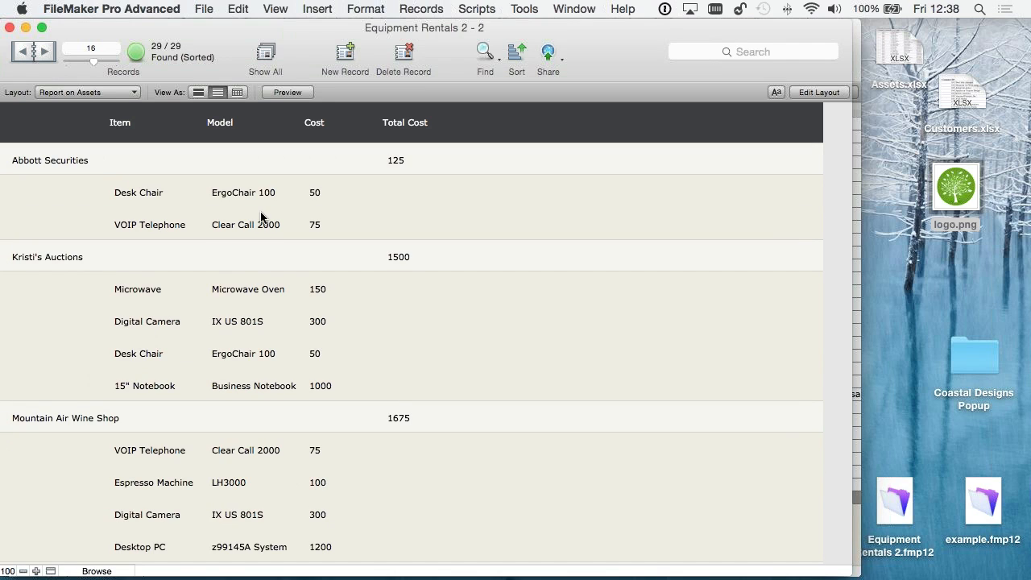
# - Switch from the report to the Assets layout
pyautogui.click(93, 94)
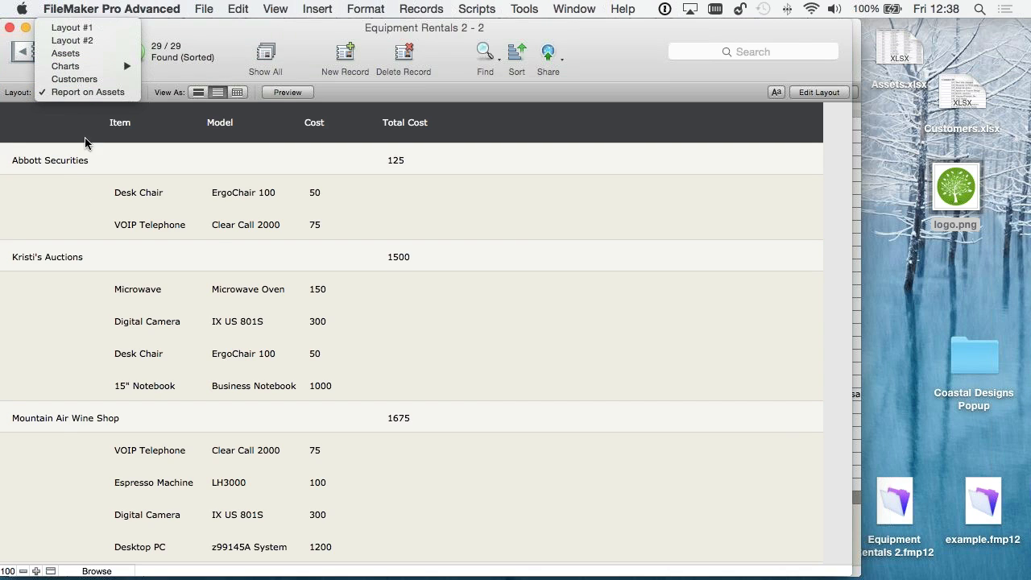
pyautogui.click(75, 97)
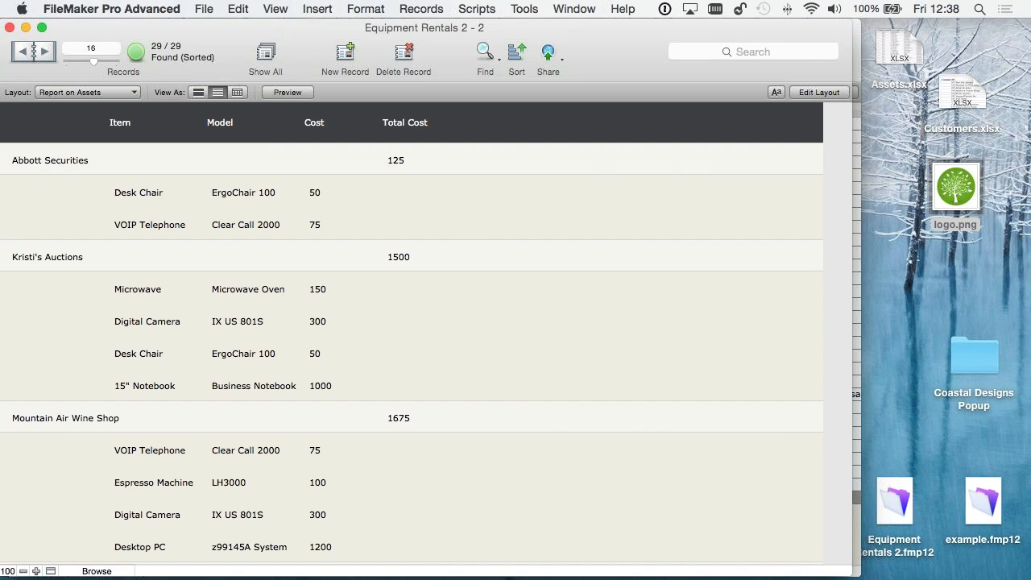
pyautogui.click(88, 91)
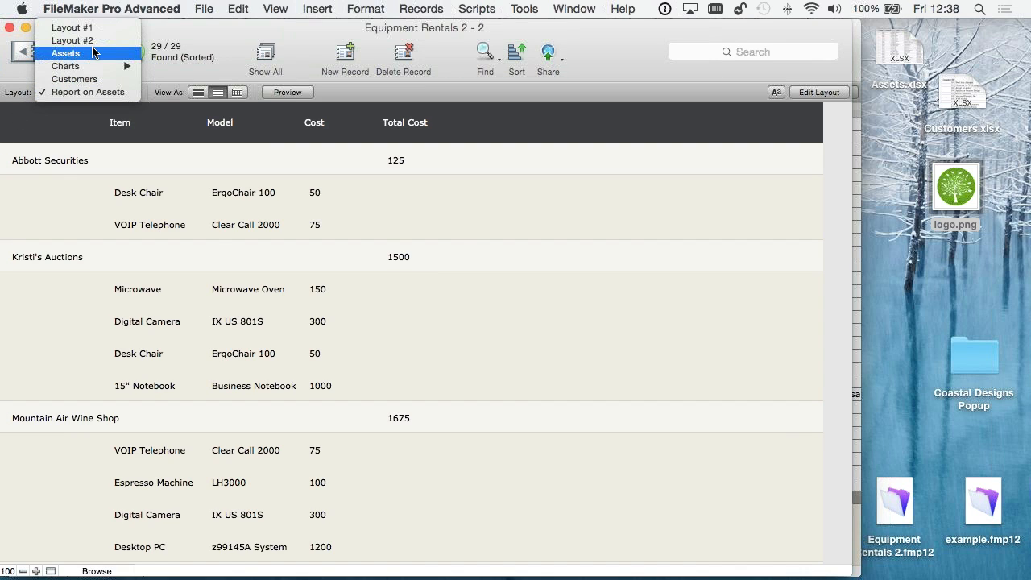
pyautogui.click(93, 52)
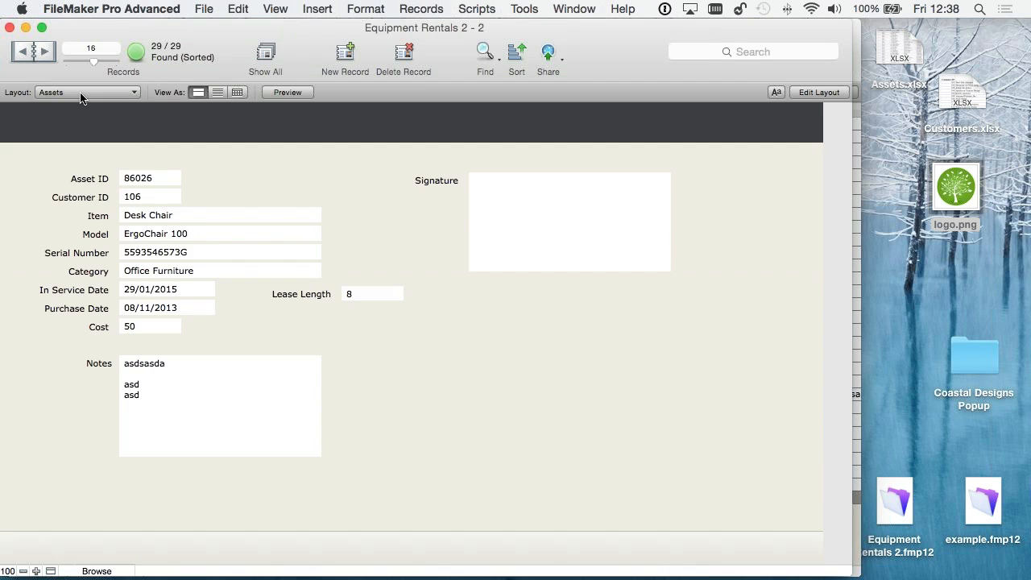
# - Switch to the Customers layout and enter layout mode
pyautogui.click(91, 92)
pyautogui.click(91, 119)
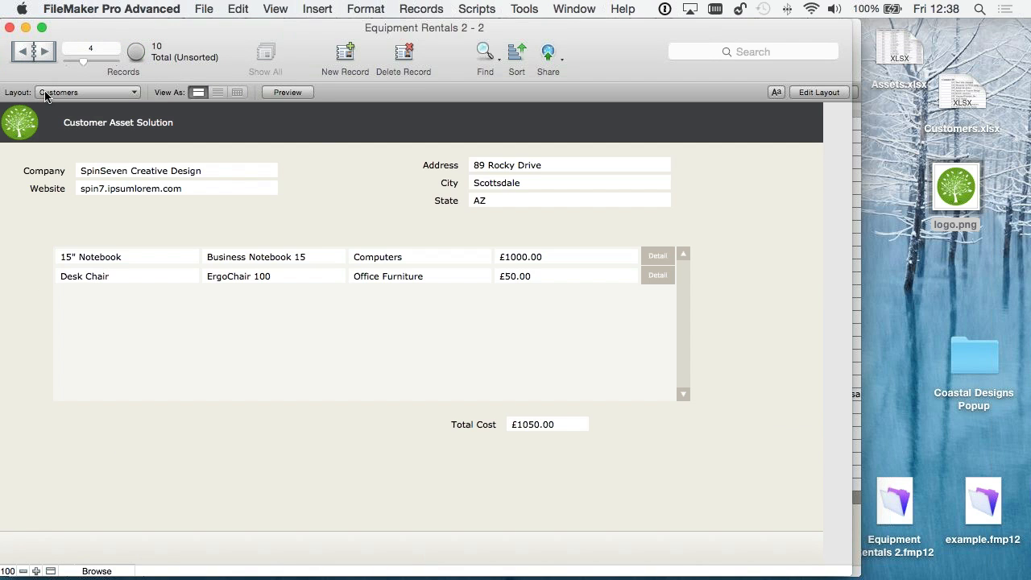
pyautogui.press('super+l')
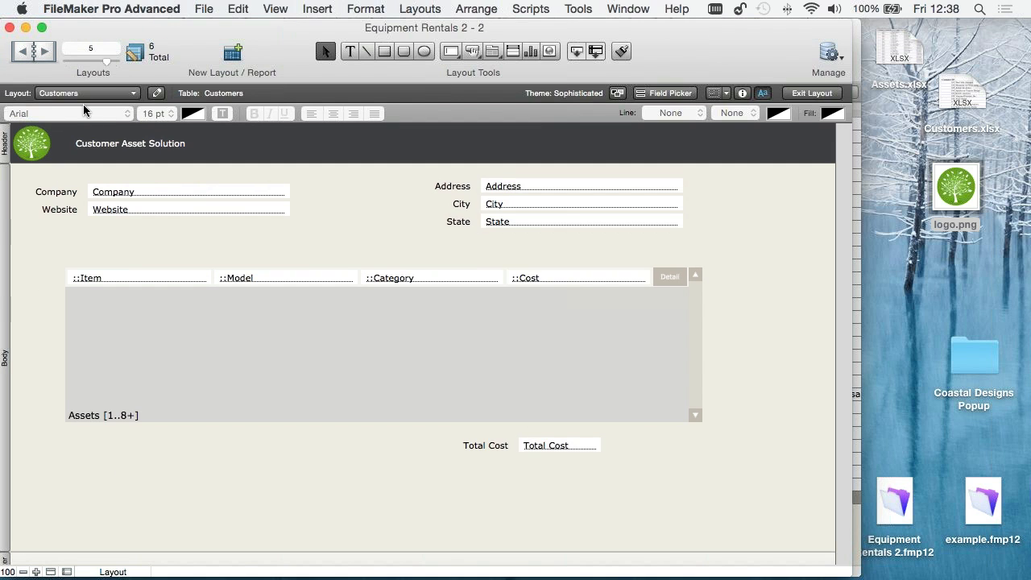
# - Open the layout manager and permanently delete the unused layouts Layout #1 and Layout #2
pyautogui.click(82, 94)
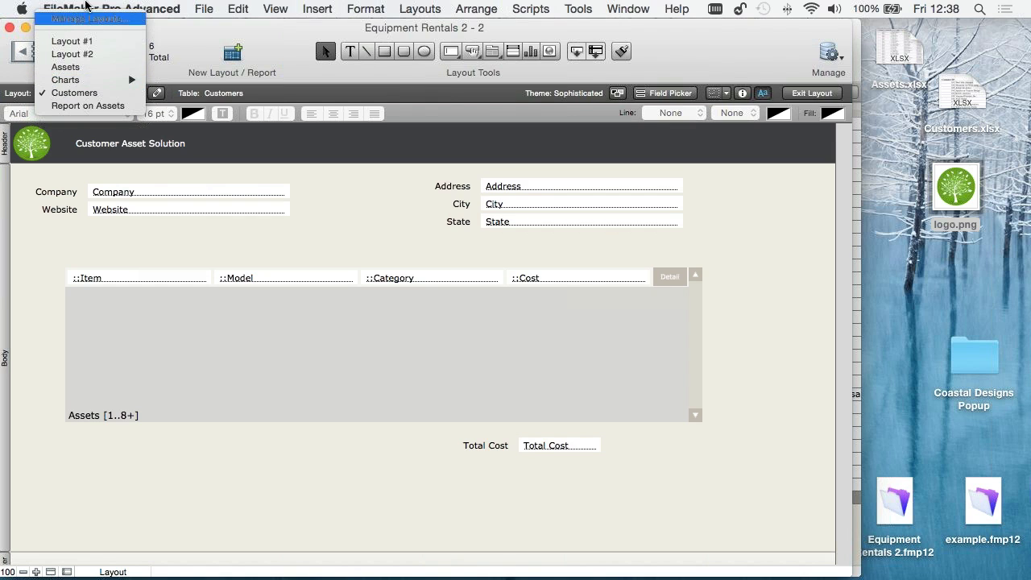
pyautogui.click(90, 18)
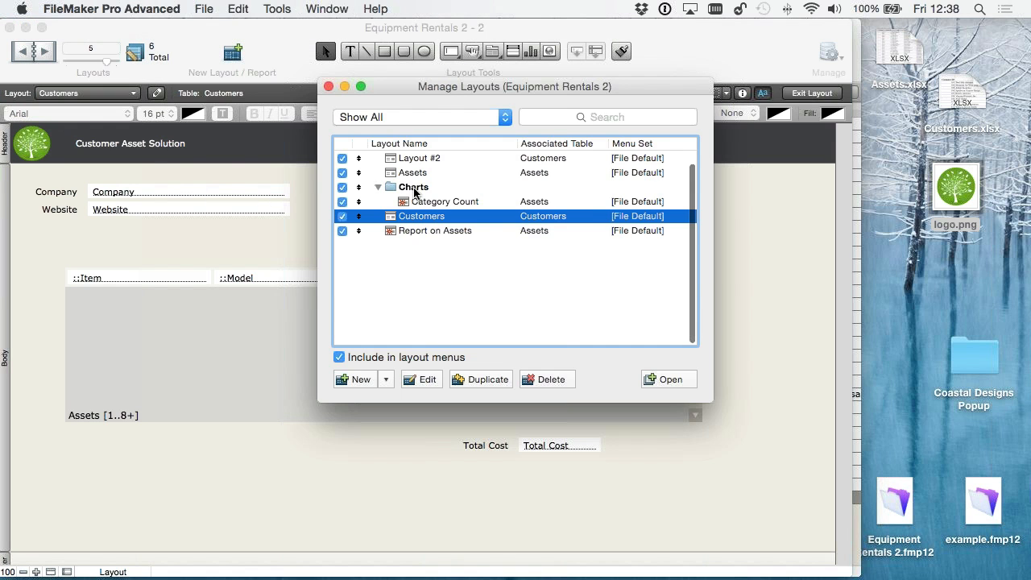
pyautogui.scroll(1, 411, 169)
pyautogui.click(412, 157)
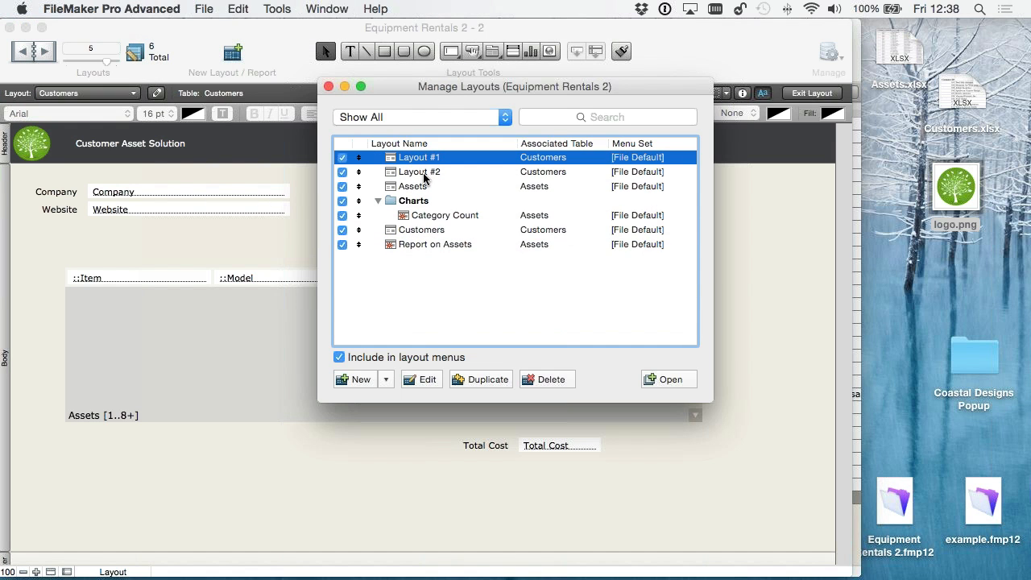
pyautogui.keyDown('shift'); pyautogui.click(424, 173); pyautogui.keyUp('shift')
pyautogui.click(548, 380)
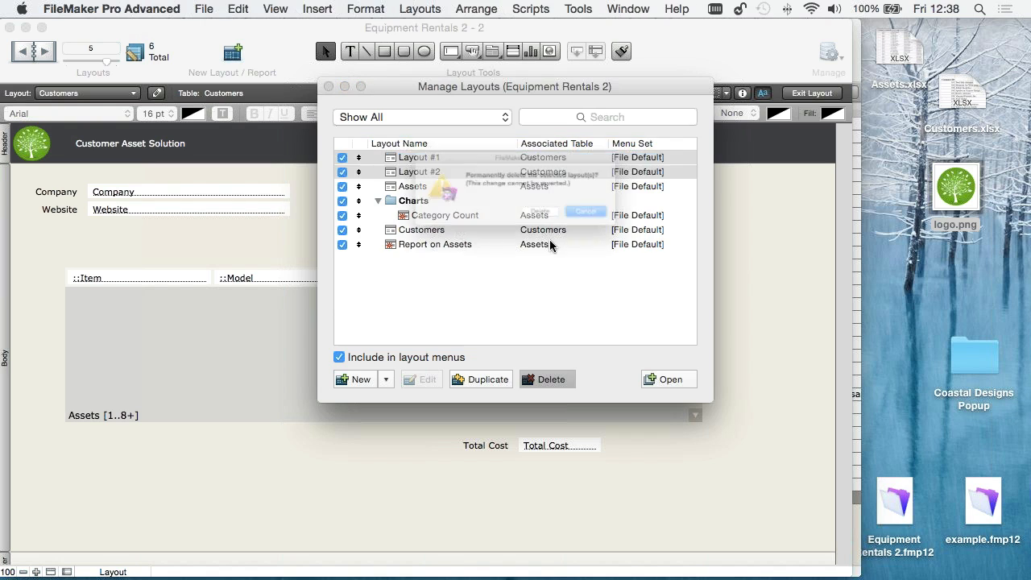
pyautogui.press('Return')
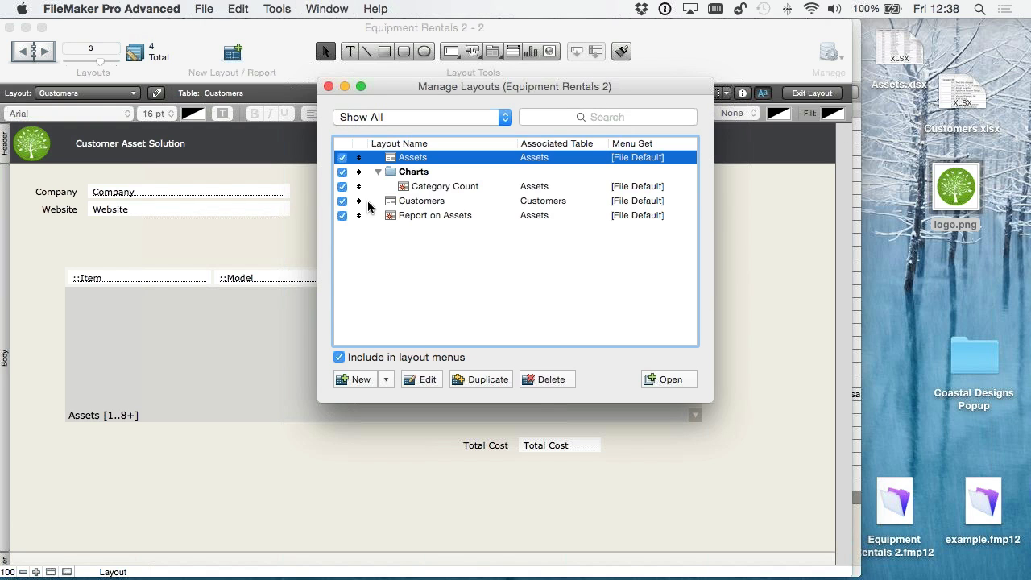
# - Move the Customers layout to the top of the layout list and add a layout folder named Reports
pyautogui.moveTo(359, 206); pyautogui.dragTo(357, 154)
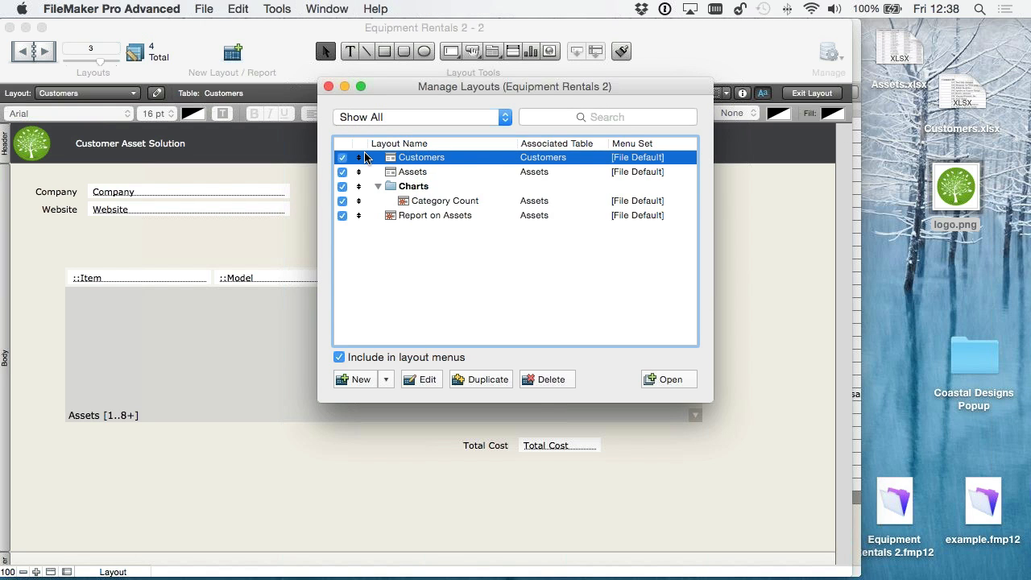
pyautogui.click(378, 186)
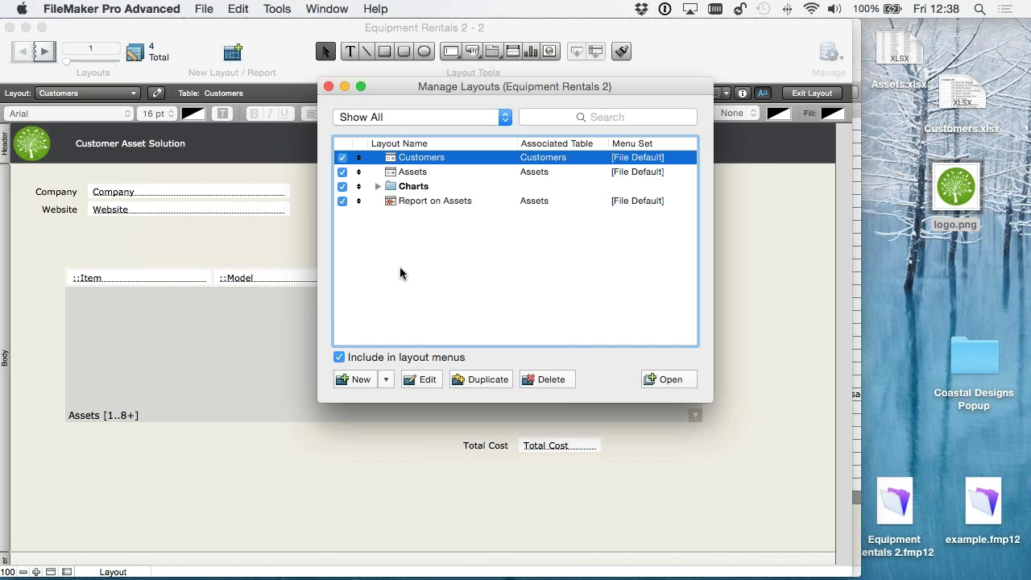
pyautogui.click(385, 384)
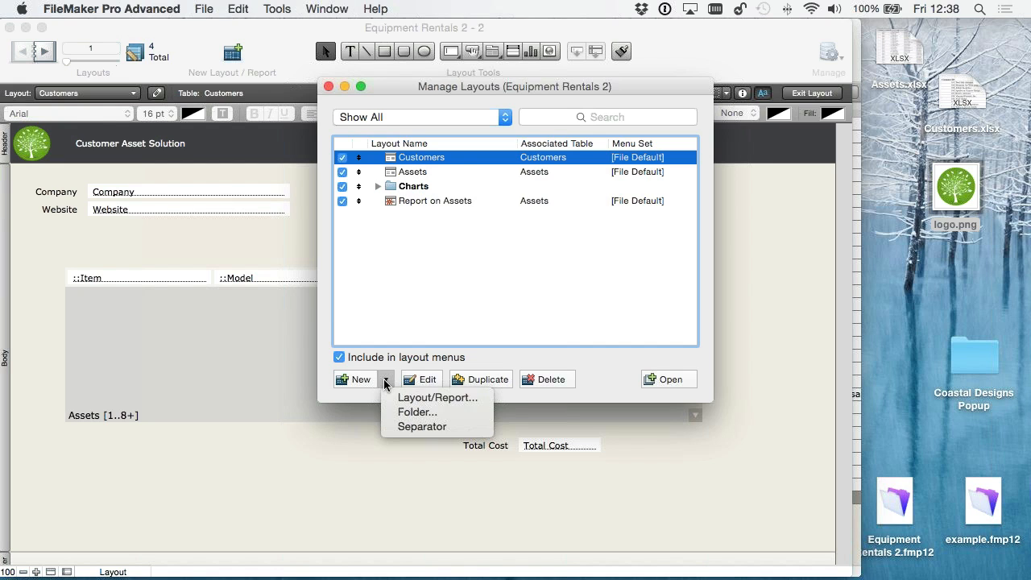
pyautogui.click(407, 411)
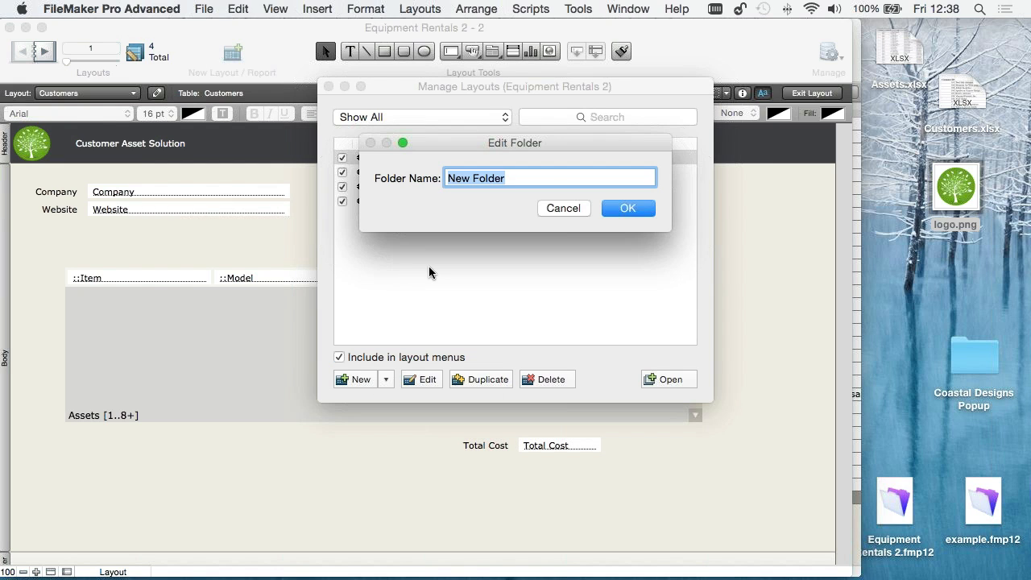
pyautogui.write('Reports')
pyautogui.press('Return')
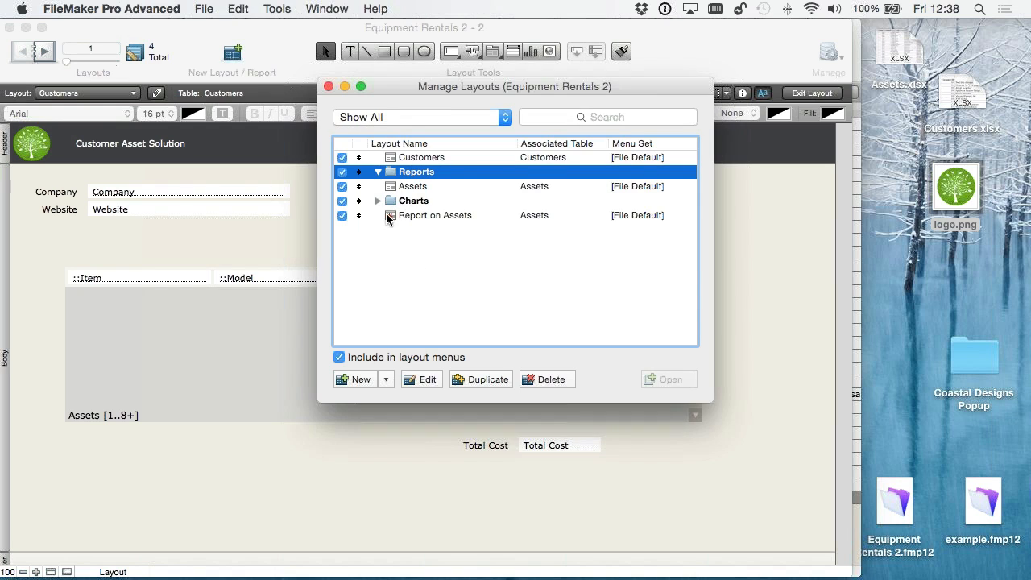
# - Put the Report on Assets layout inside the Reports folder, place Assets directly below Customers, and close the layout manager
pyautogui.moveTo(359, 215); pyautogui.dragTo(403, 171)
pyautogui.click(378, 172)
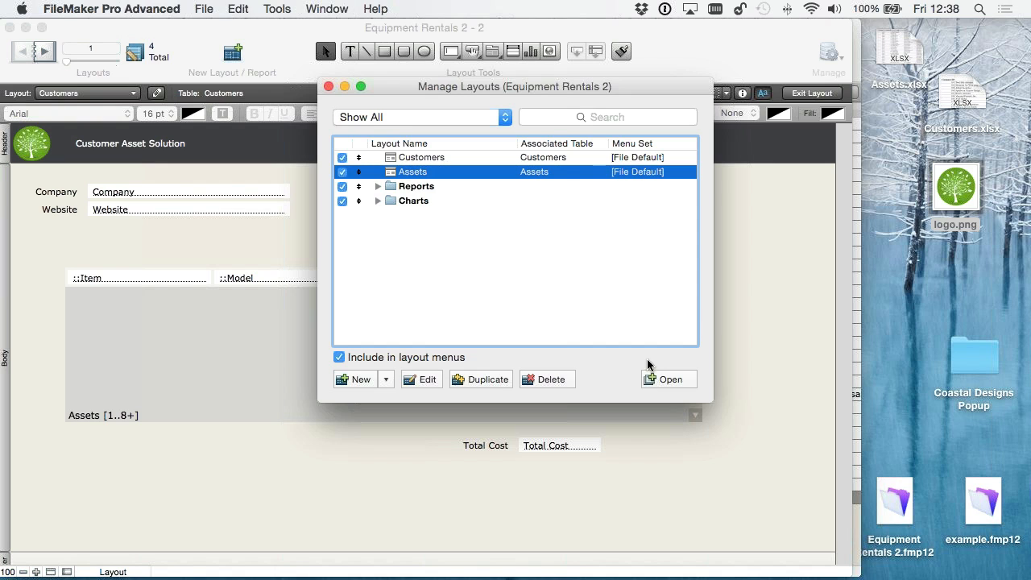
pyautogui.click(328, 86)
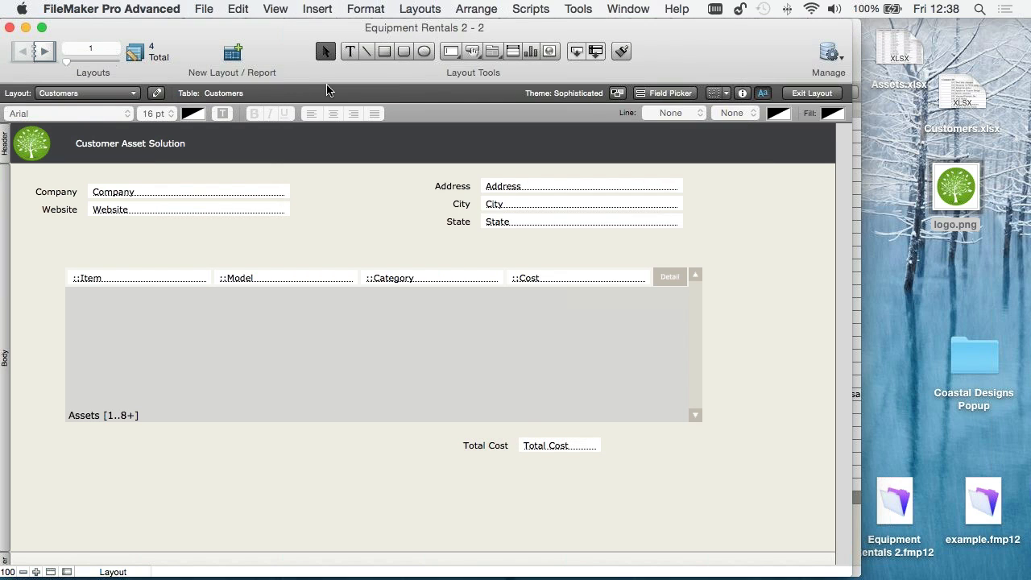
# - Return to browse mode and check the order and folders in the list of layouts, staying on Customers
pyautogui.press('super+b')
pyautogui.click(73, 93)
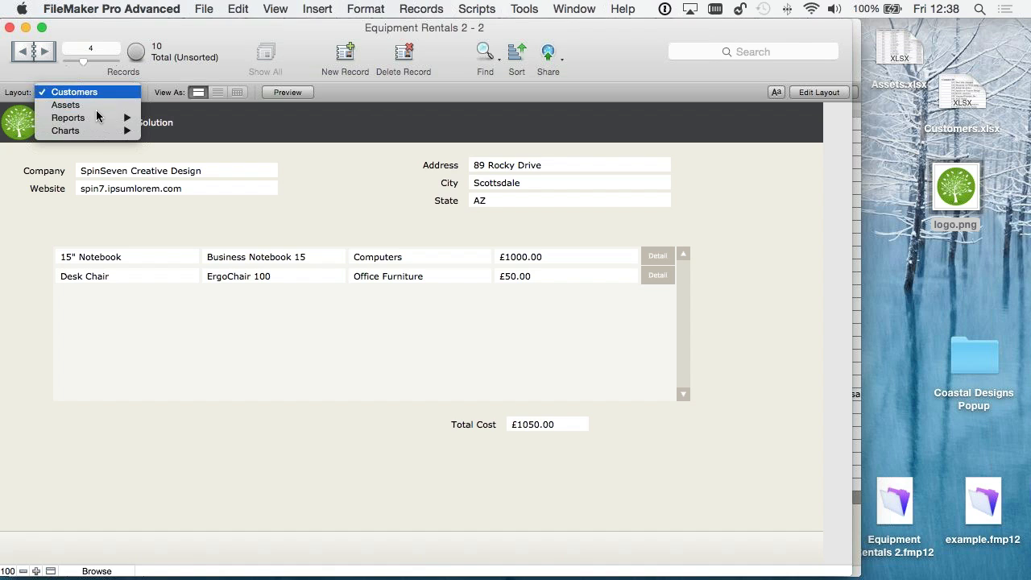
pyautogui.moveTo(103, 119)
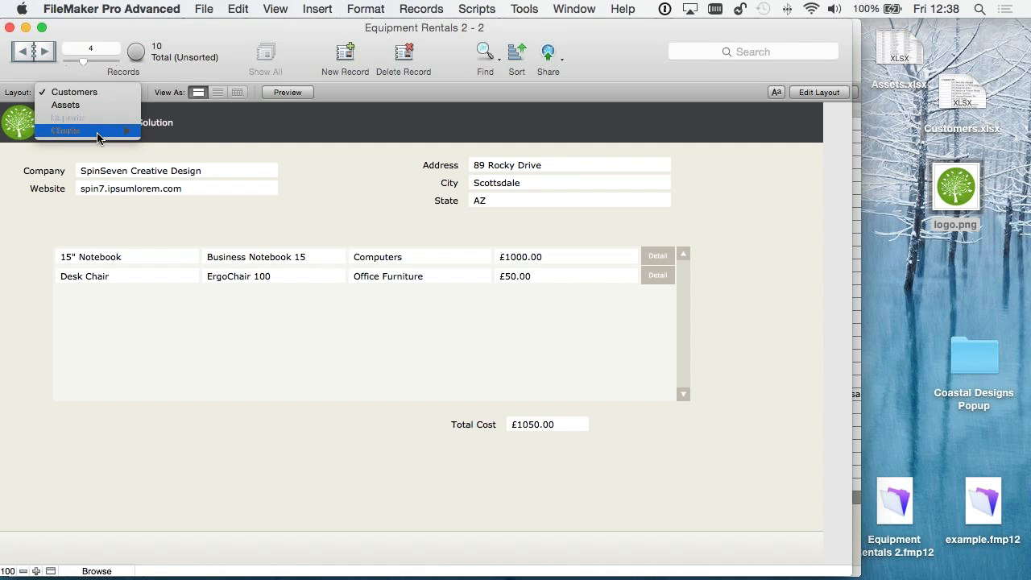
pyautogui.click(80, 93)
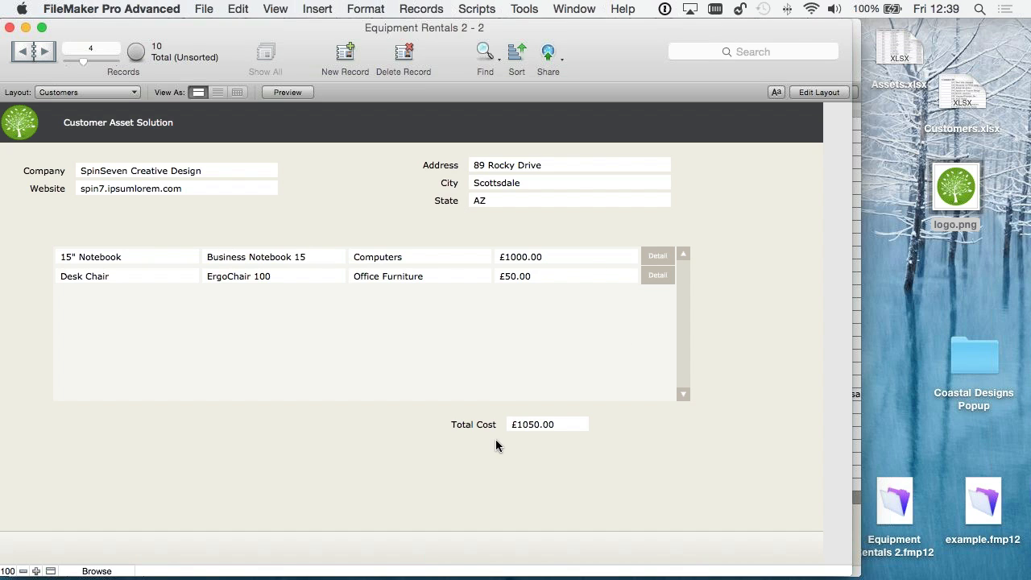
# - Open the asset detail record of the 15" Notebook from the customer's asset portal
pyautogui.click(655, 257)
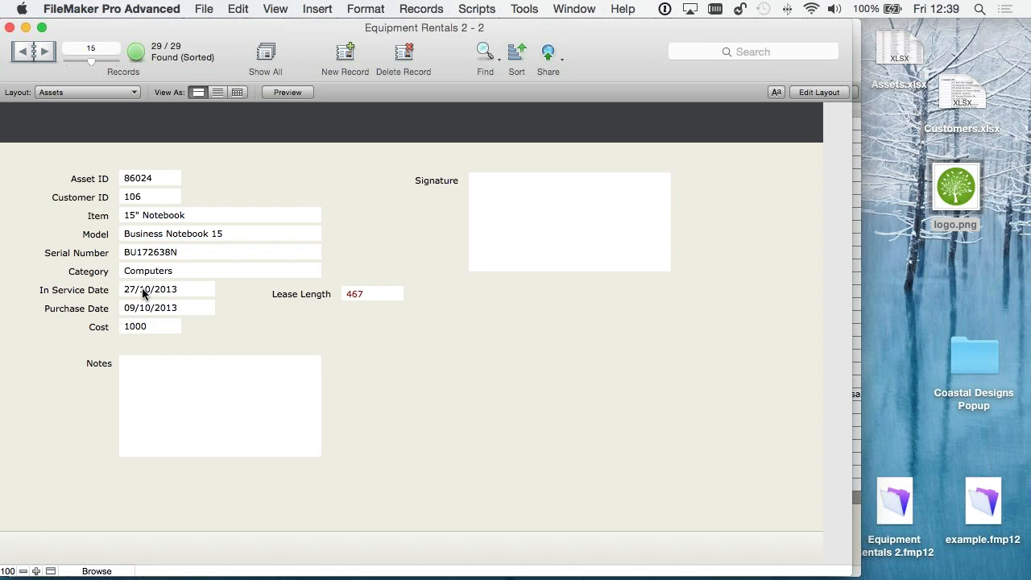
pyautogui.click(165, 390)
pyautogui.click(60, 346)
# - Switch to the Report on Assets layout in the Reports folder and review the grouped report from its beginning
pyautogui.click(88, 92)
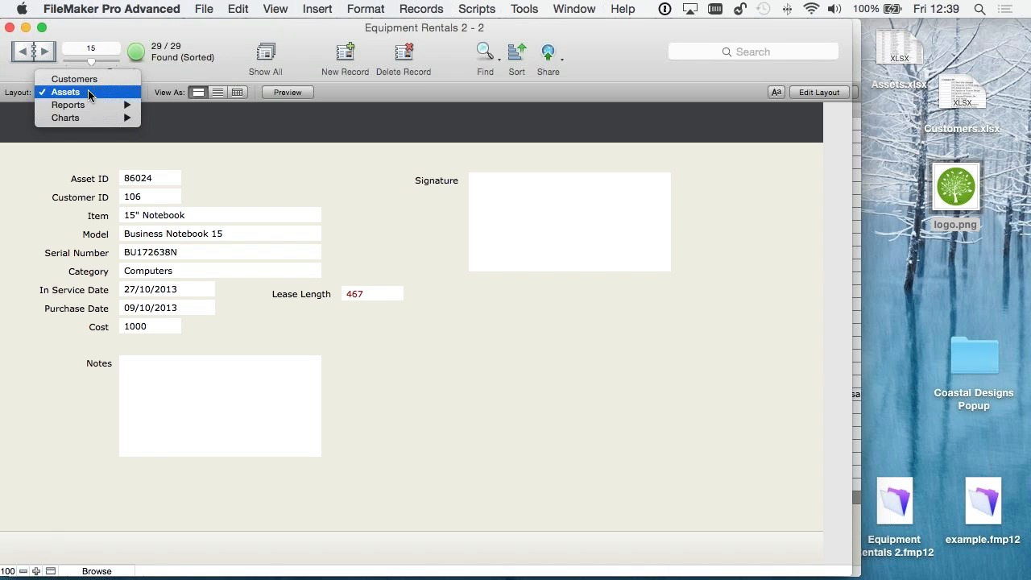
pyautogui.click(179, 106)
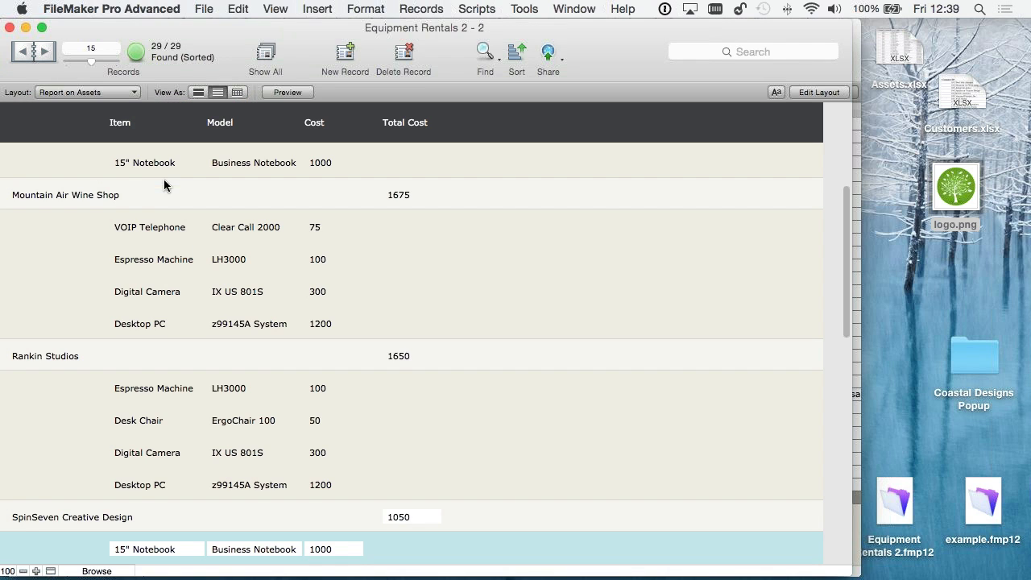
pyautogui.click(91, 92)
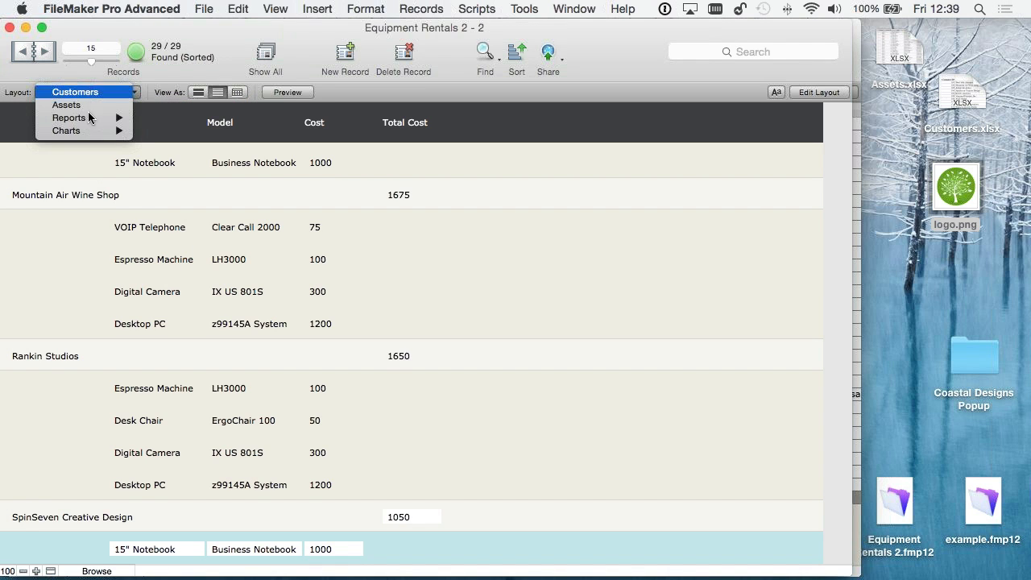
pyautogui.click(167, 72)
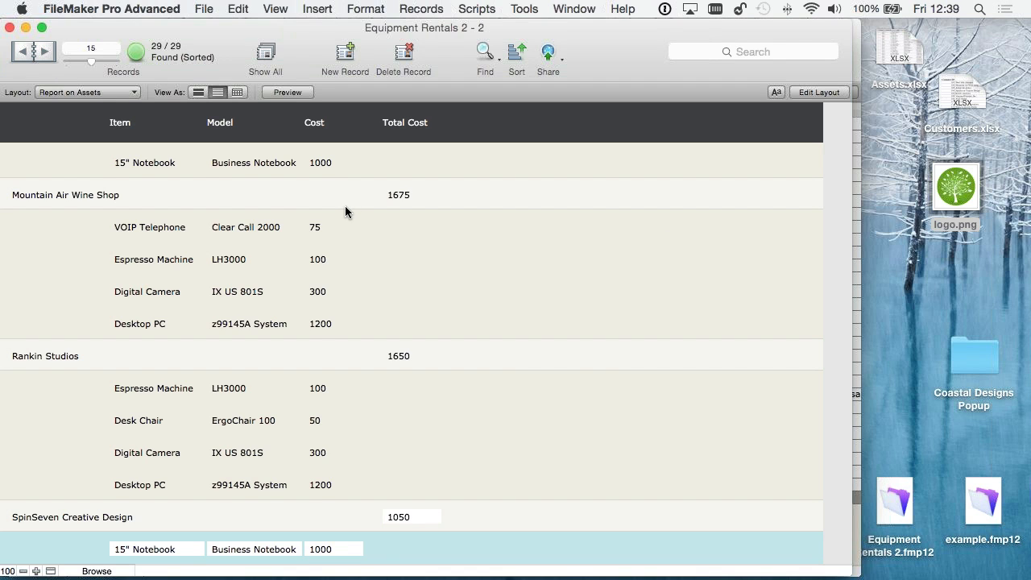
pyautogui.scroll(5, 345, 209)
# - Switch to the slide presentation and advance to the Quiz time slide
pyautogui.moveTo(431, 576)
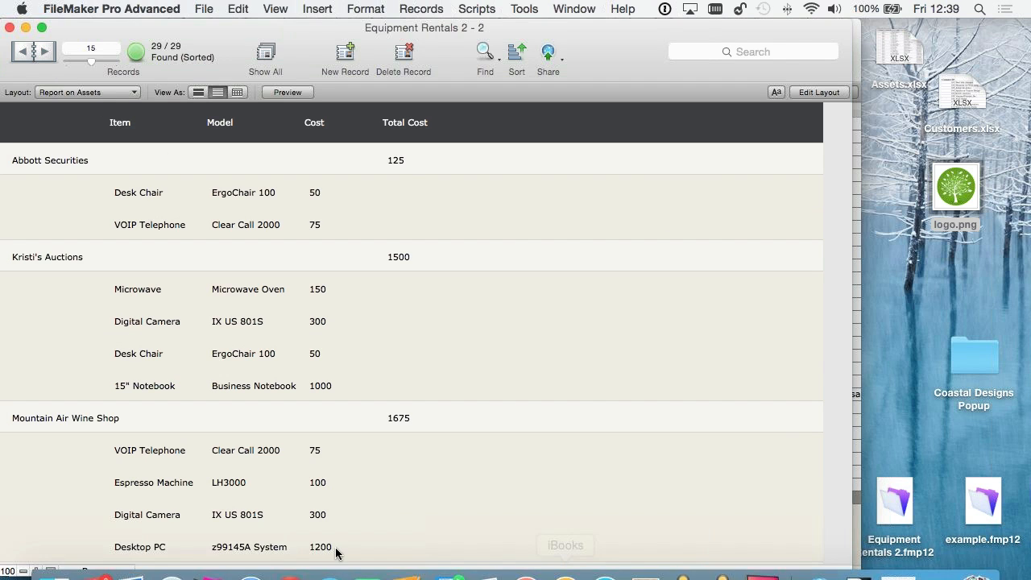
pyautogui.click(439, 554)
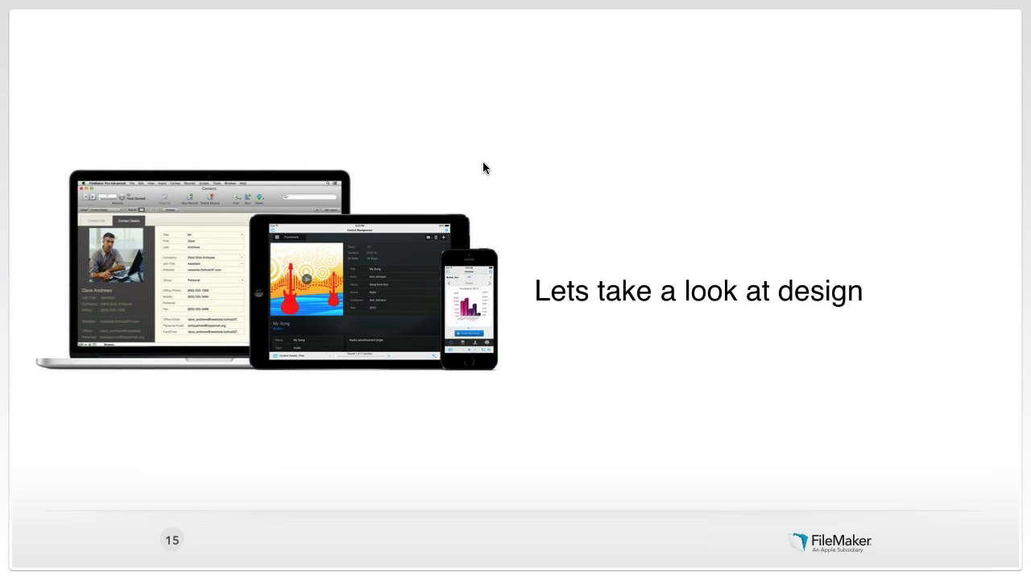
pyautogui.press('Right')
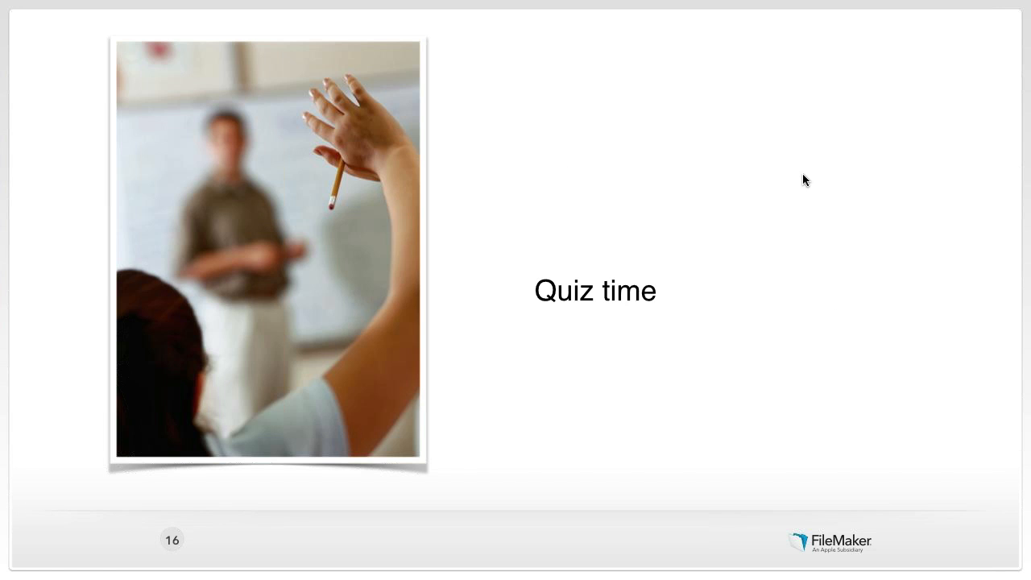